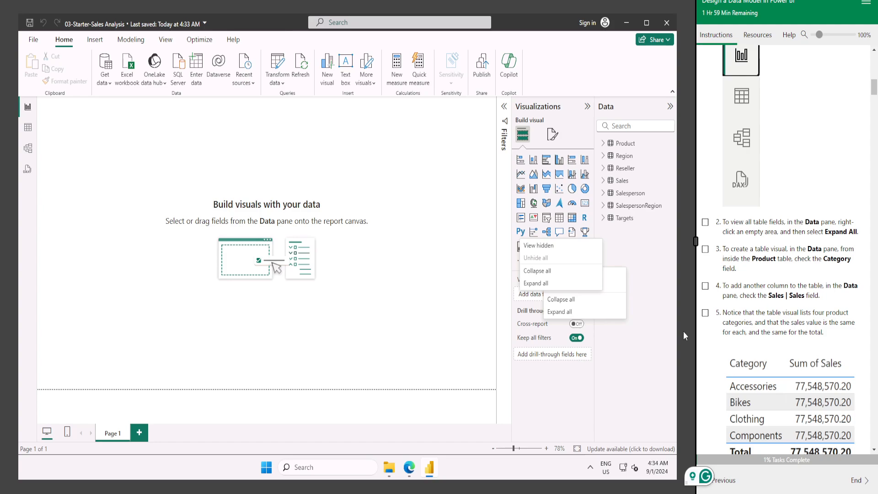
Expand all tables in the Data pane to list their fields, and check off lab instruction 2
left_click(572, 312)
scroll(613, 264, "down", 5)
scroll(613, 264, "up", 10)
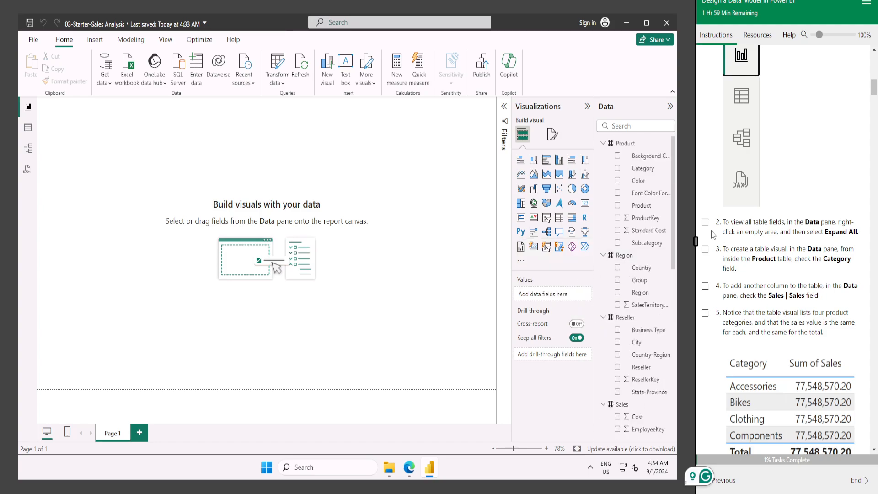
left_click(705, 222)
scroll(732, 219, "down", 2)
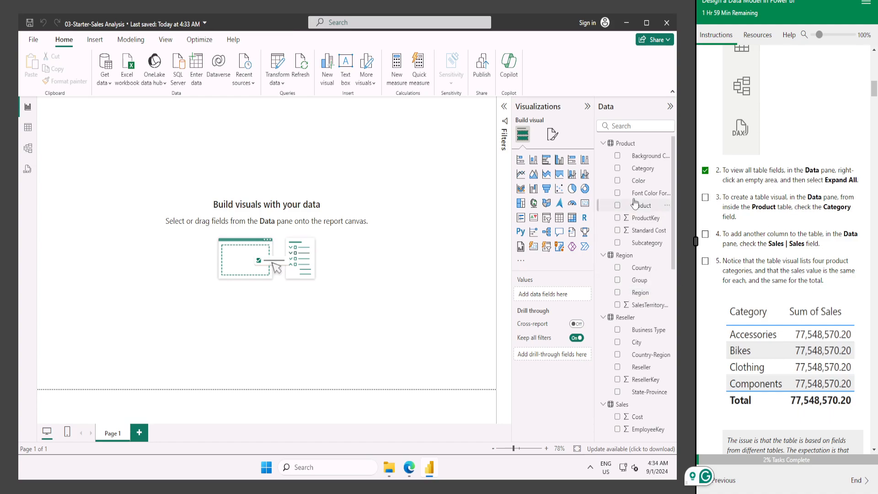
Create a table visual from the Product table's Category field and check off lab instruction 3
left_click(617, 168)
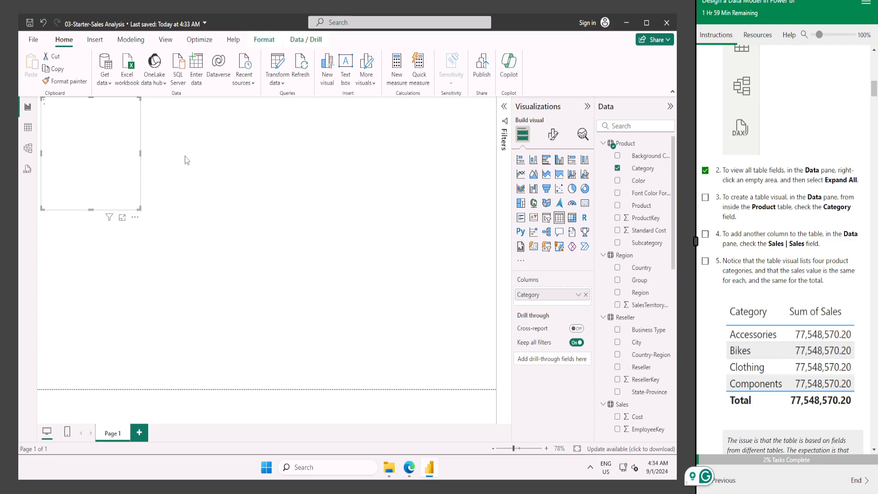
left_click(705, 197)
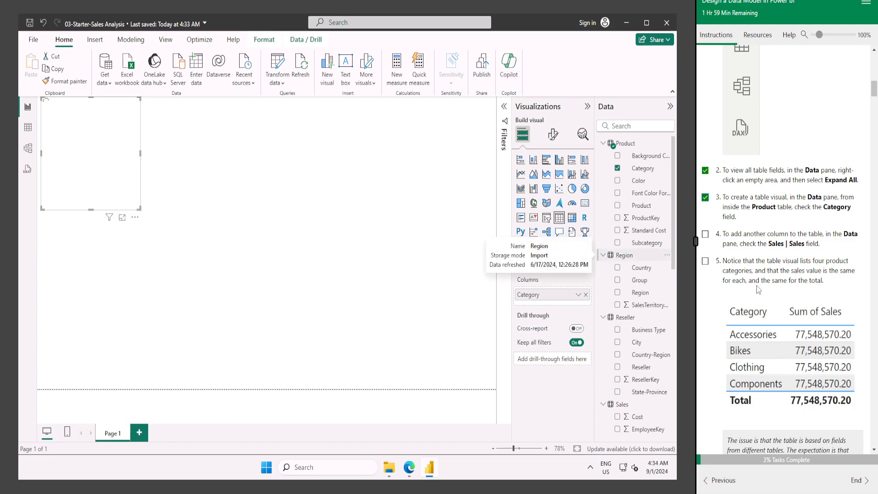
scroll(757, 288, "down", 1)
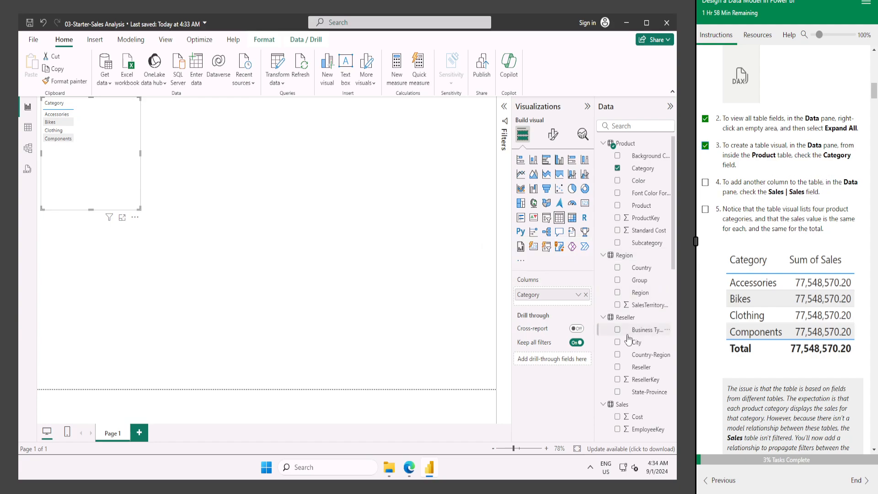
Add the Sales field from the Sales table to the table visual and move the visual toward the middle of the canvas
scroll(638, 331, "down", 10)
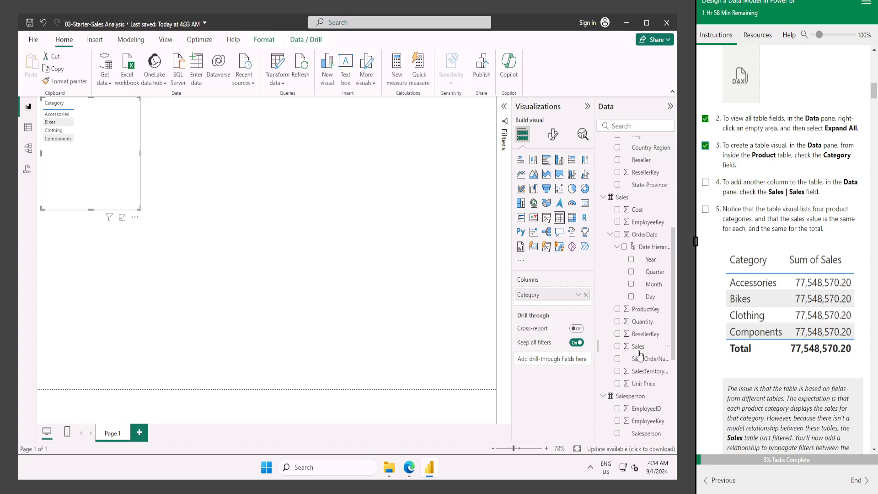
scroll(638, 339, "up", 3)
left_click(618, 347)
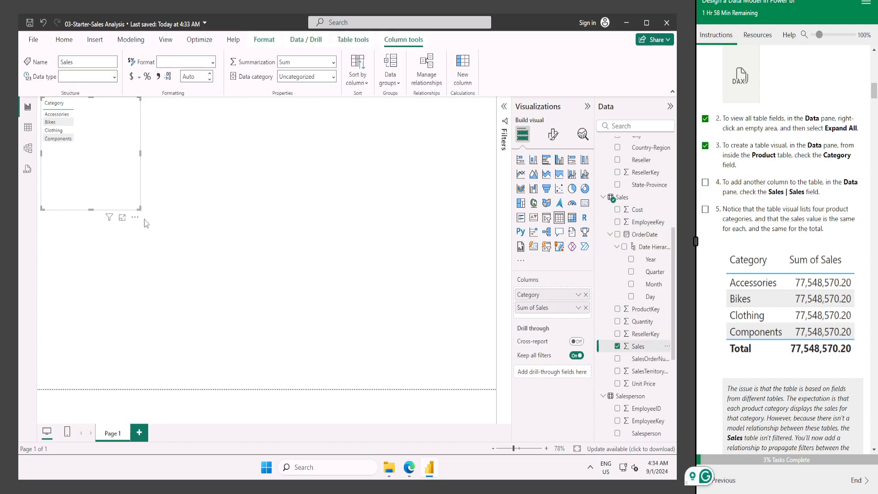
left_click_drag(69, 130, 239, 184)
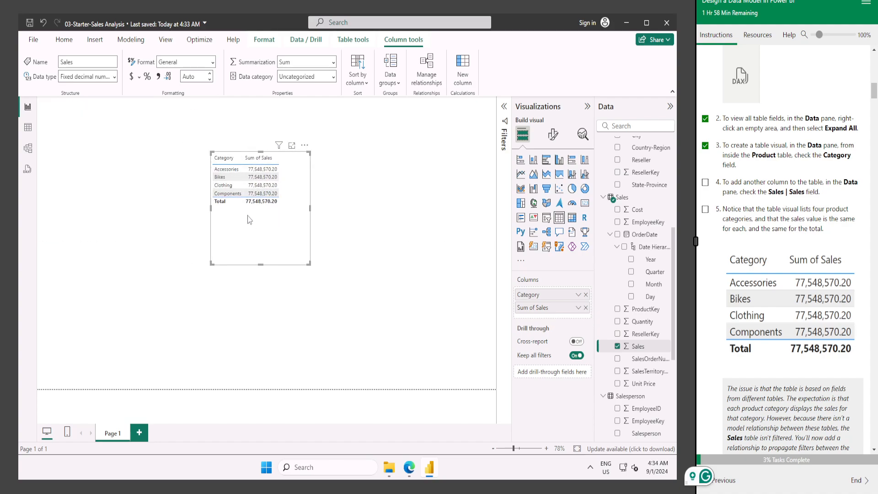
Check off lab instructions 4 through 6 and switch the report to Model view
left_click(706, 183)
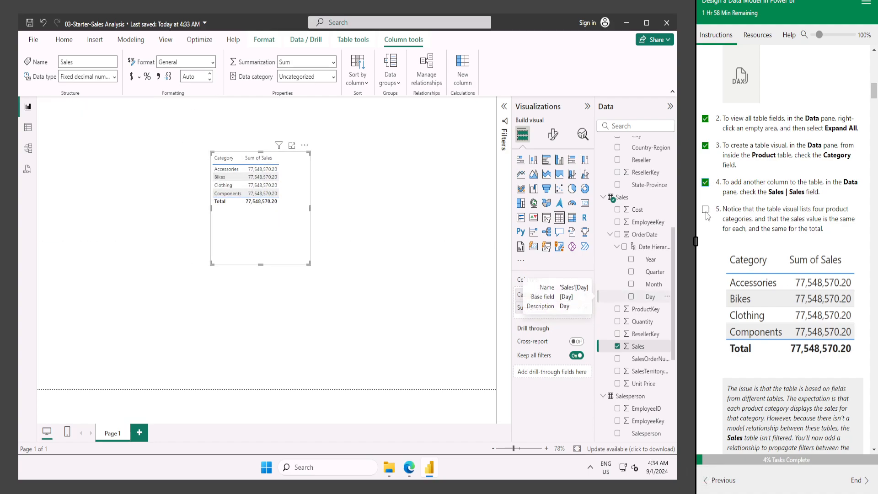
scroll(738, 283, "down", 5)
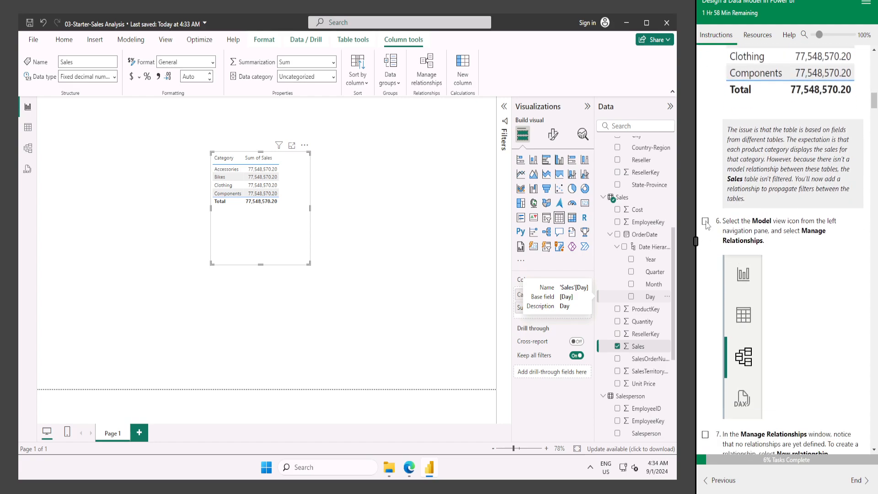
left_click(706, 221)
scroll(707, 225, "down", 3)
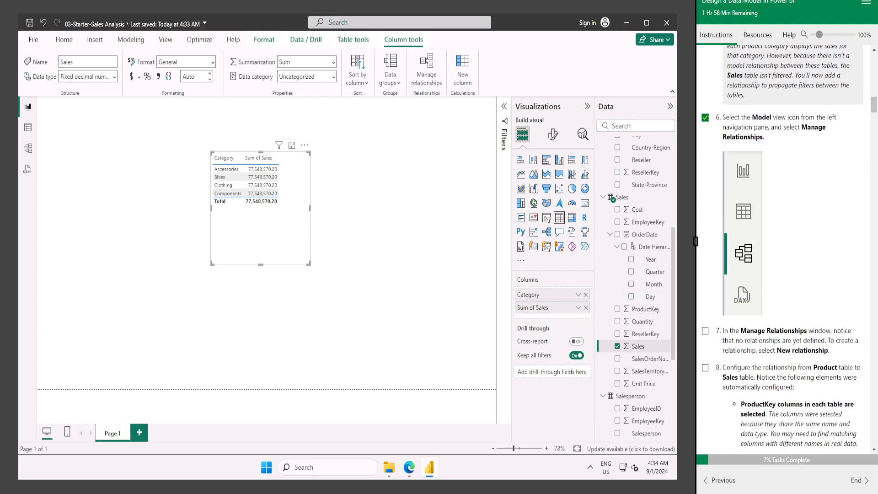
left_click(28, 147)
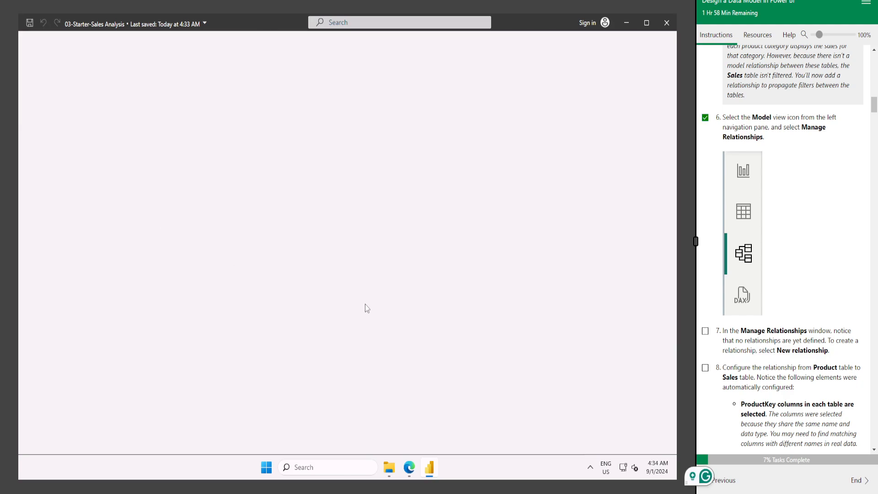
scroll(797, 251, "down", 2)
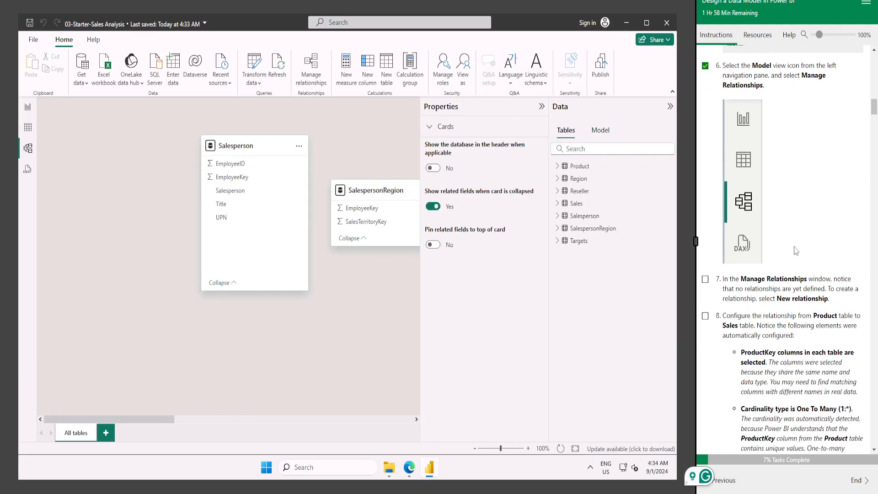
scroll(756, 87, "down", 2)
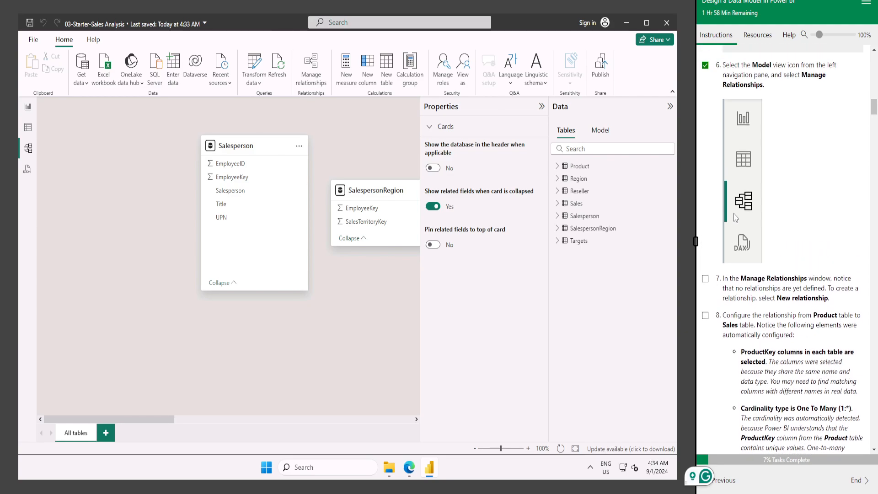
Collapse the Properties pane and fit the model diagram to the available space
left_click(541, 107)
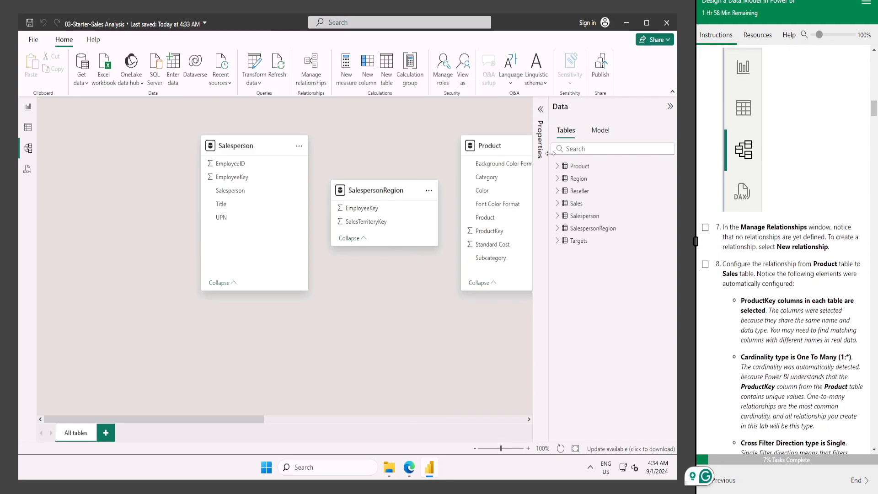
left_click(576, 450)
scroll(442, 257, "up", 3)
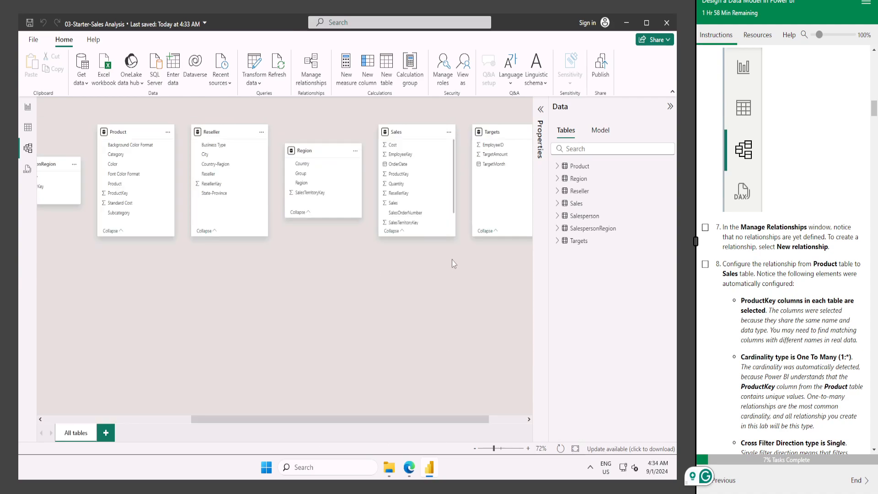
left_click_drag(382, 301, 381, 281)
Check off lab instruction 7 and place the Product and Sales tables side by side below the Reseller and Region tables
left_click(705, 228)
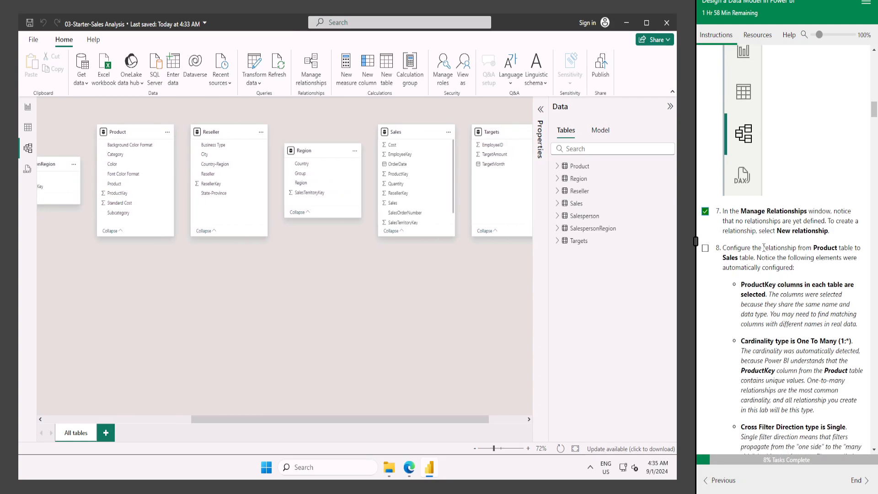
scroll(732, 232, "down", 2)
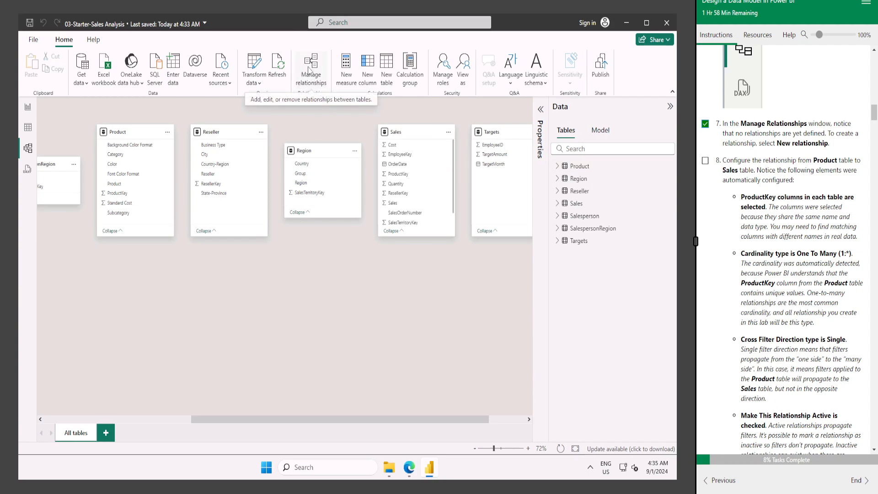
scroll(731, 175, "up", 1)
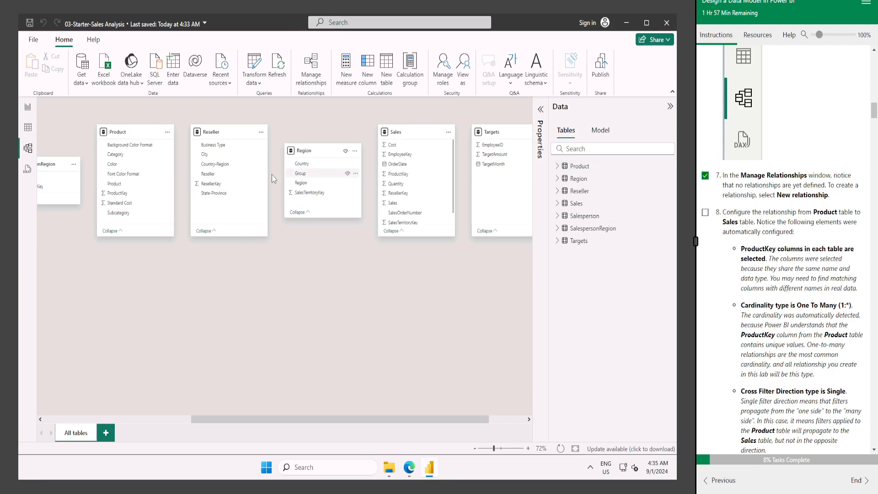
left_click_drag(123, 135, 215, 300)
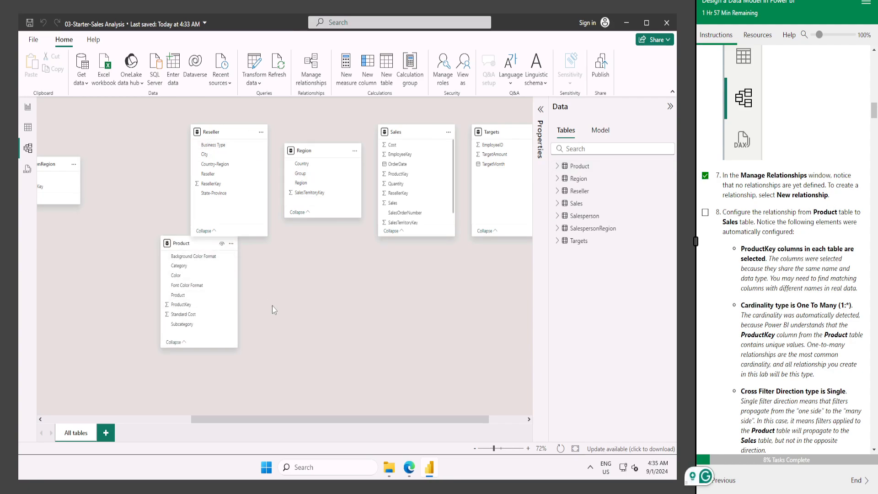
left_click_drag(411, 127, 304, 277)
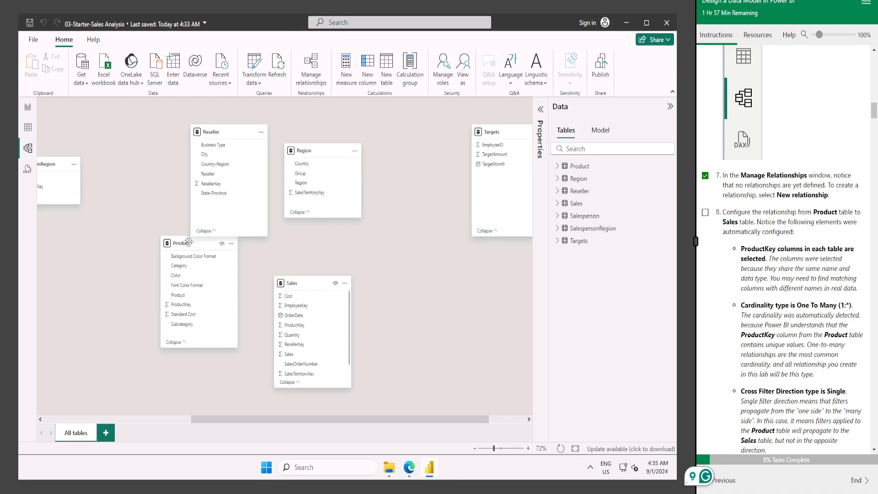
left_click_drag(185, 237, 183, 271)
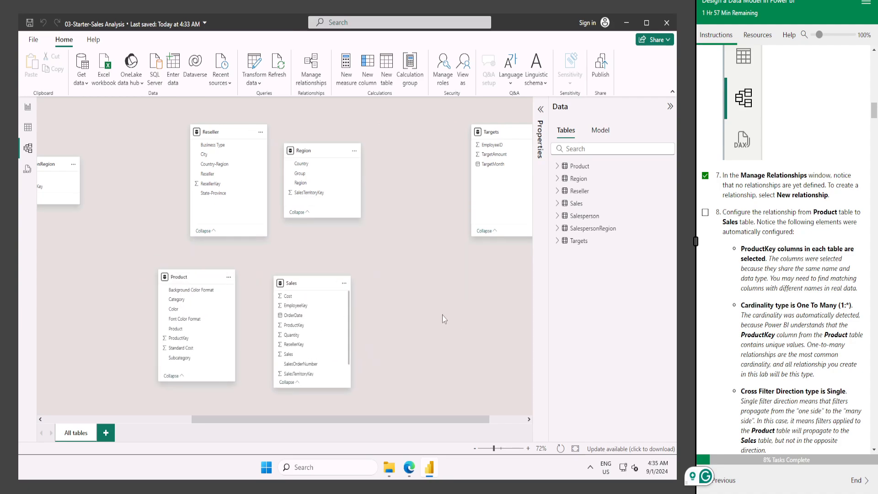
scroll(717, 277, "down", 1)
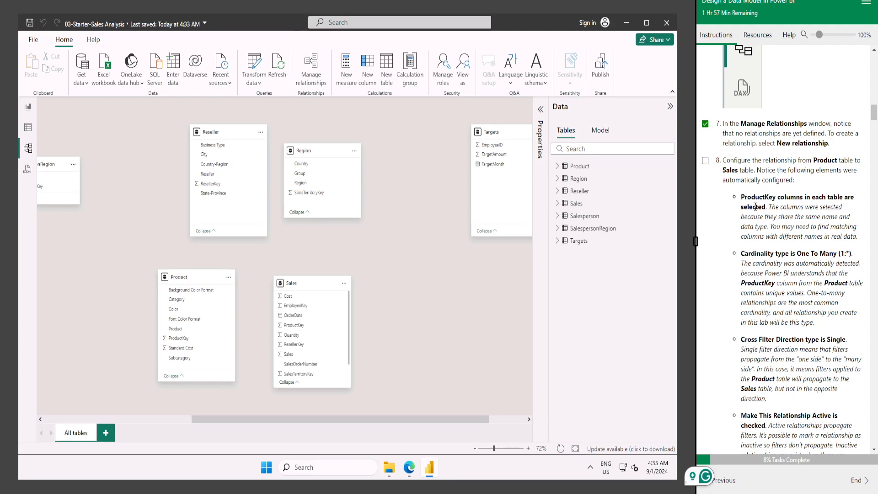
Set up a new relationship in Manage relationships from the Product table to the Sales table
left_click(312, 66)
left_click(206, 87)
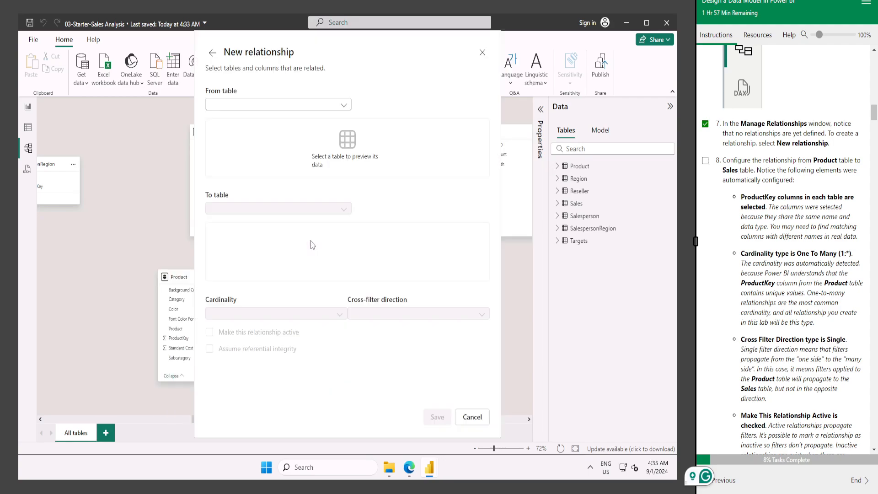
left_click(341, 106)
left_click(227, 118)
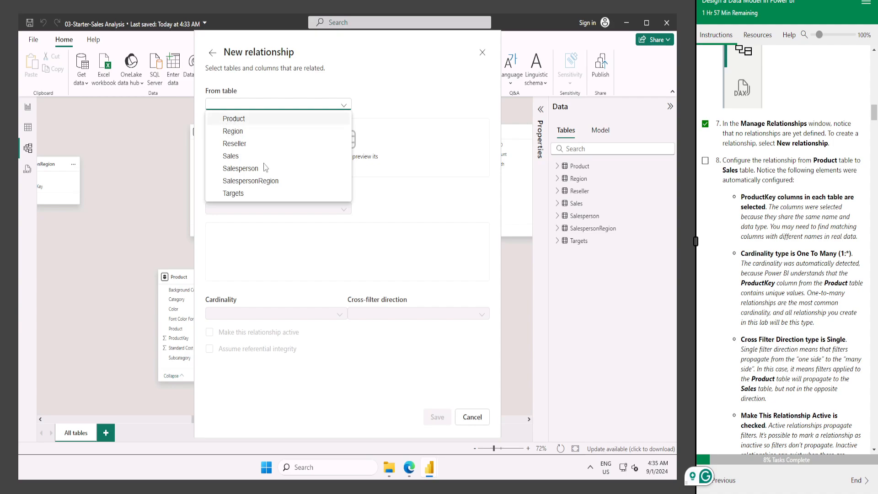
left_click(243, 206)
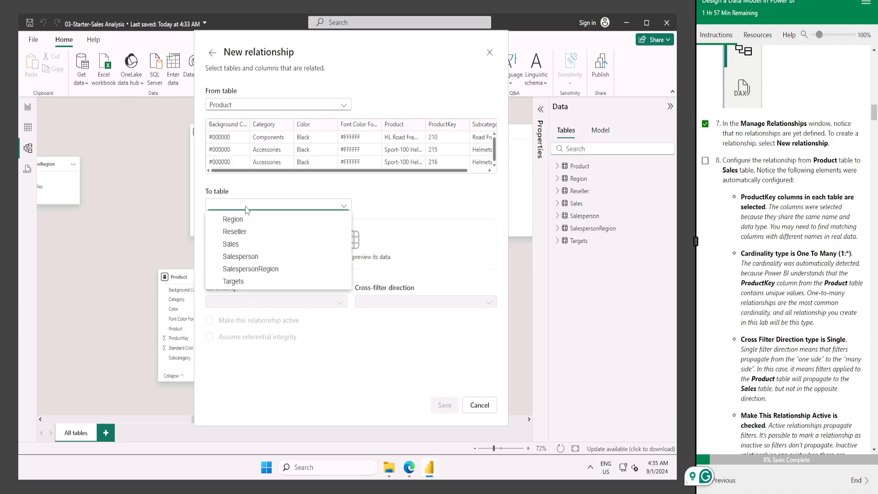
left_click(238, 243)
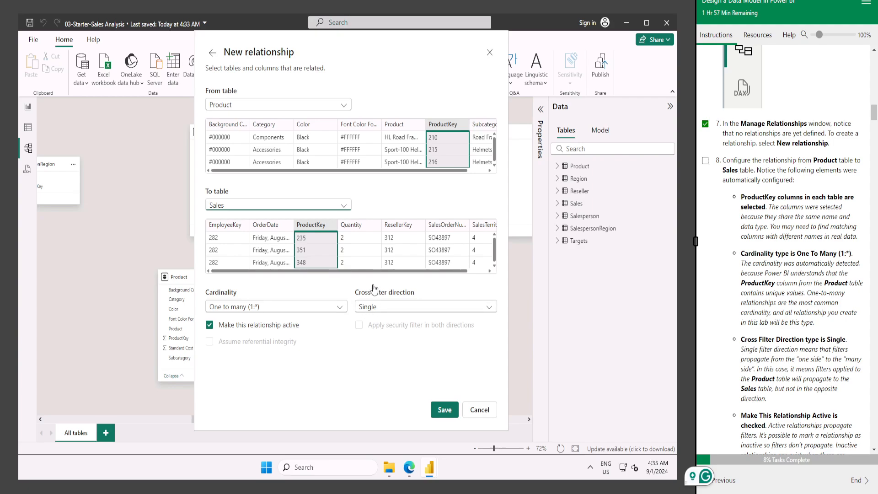
Check off lab instruction 8, read on to instruction 9, and save the Product-to-Sales relationship
scroll(760, 250, "down", 1)
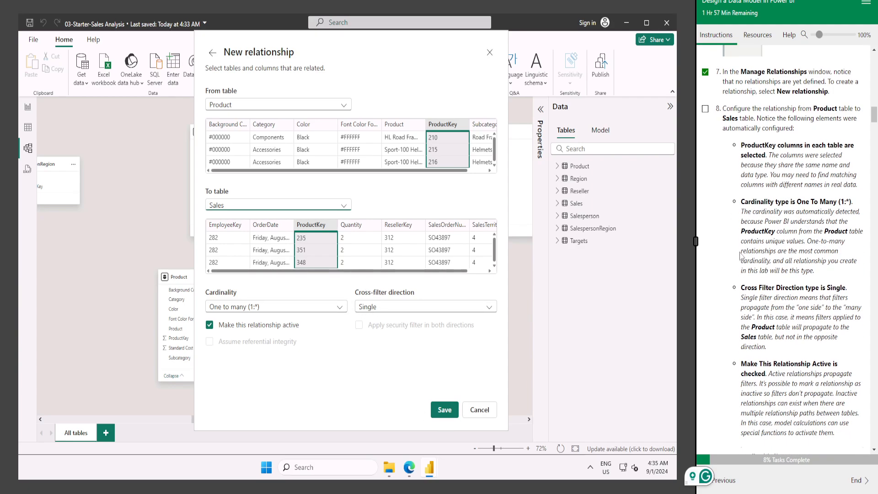
left_click(705, 110)
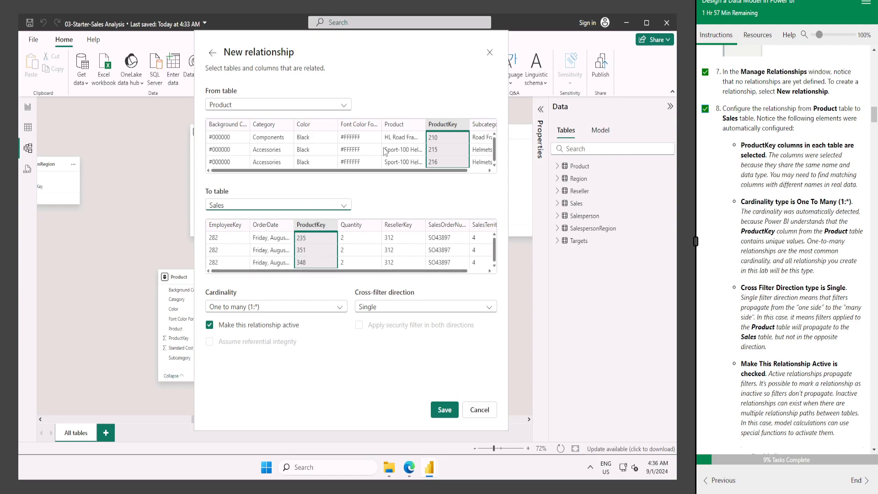
scroll(785, 216, "down", 2)
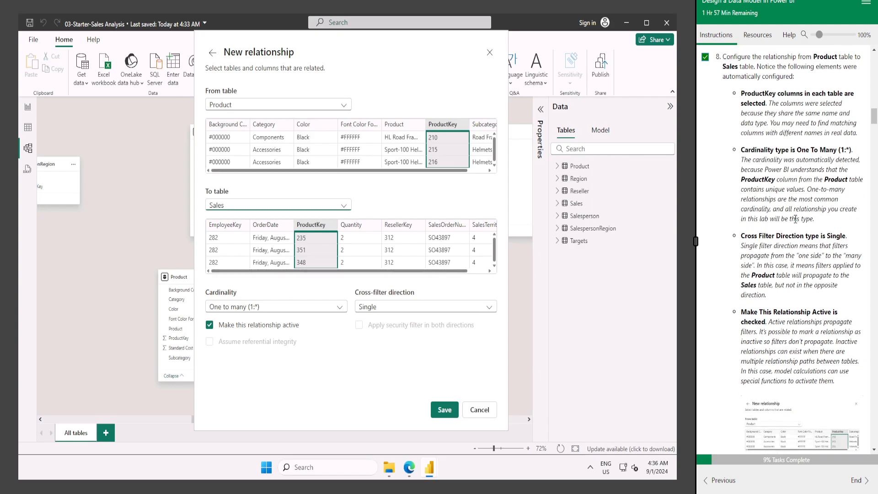
scroll(796, 219, "down", 2)
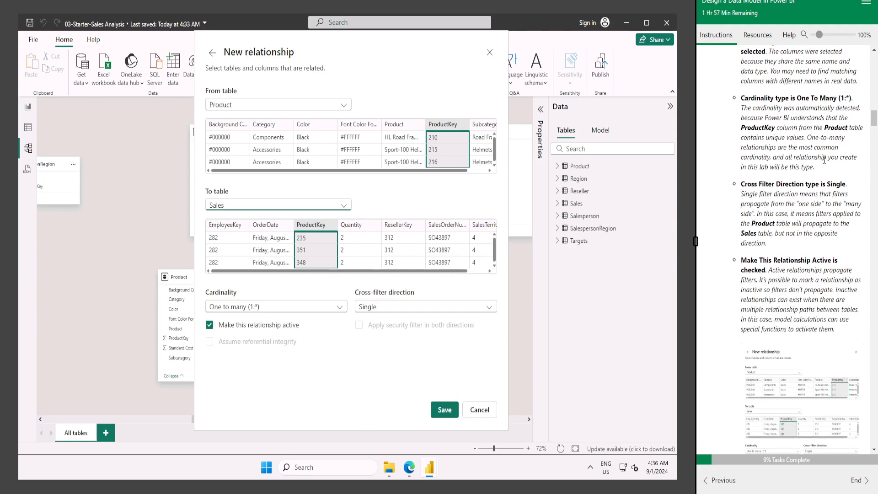
scroll(843, 198, "down", 2)
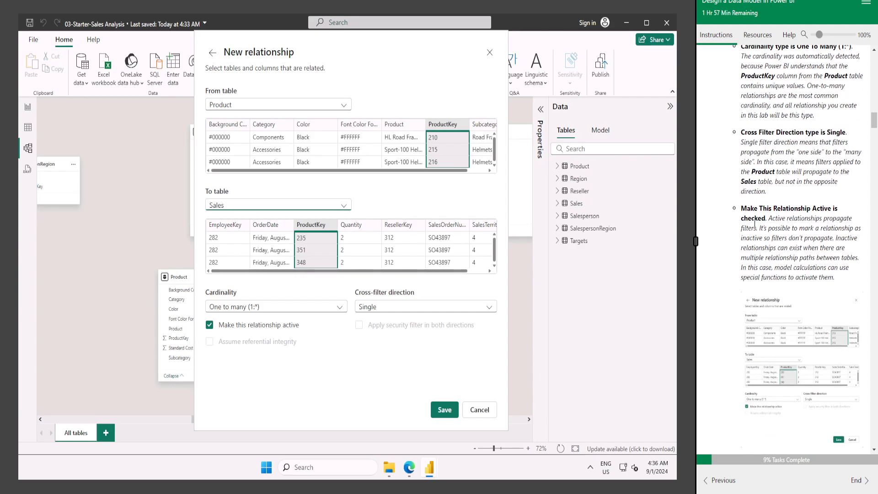
scroll(764, 229, "down", 4)
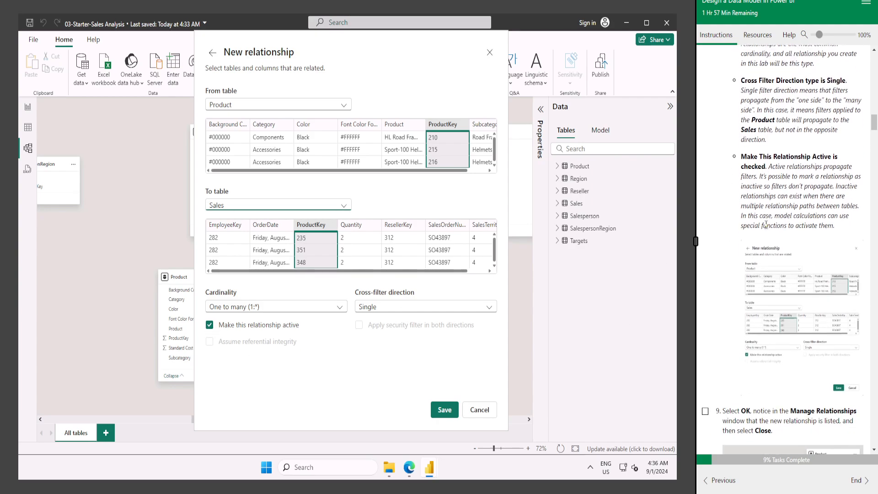
scroll(761, 228, "down", 1)
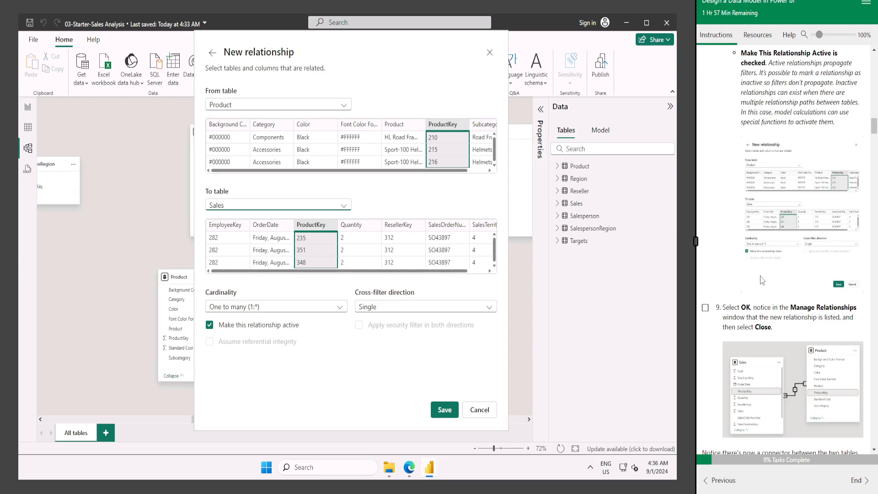
left_click(441, 413)
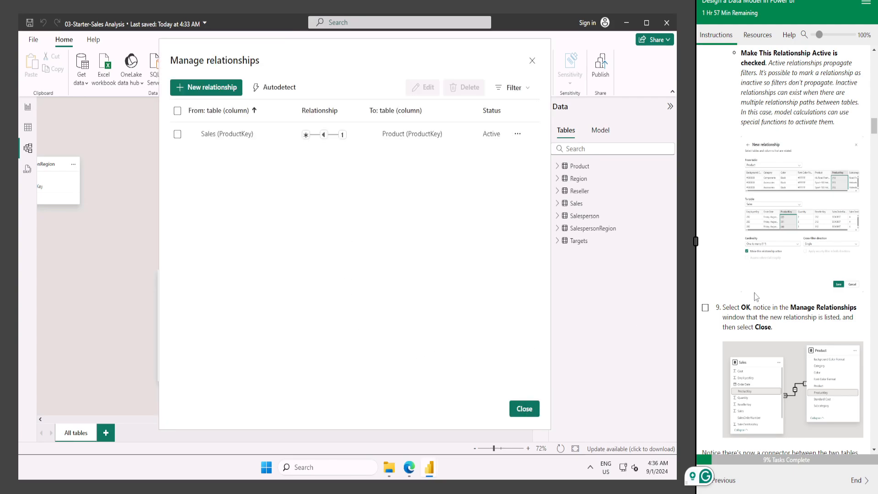
Close the Manage relationships window, view the new Product-to-Sales connector in the diagram, and check off lab instruction 9
scroll(773, 247, "down", 1)
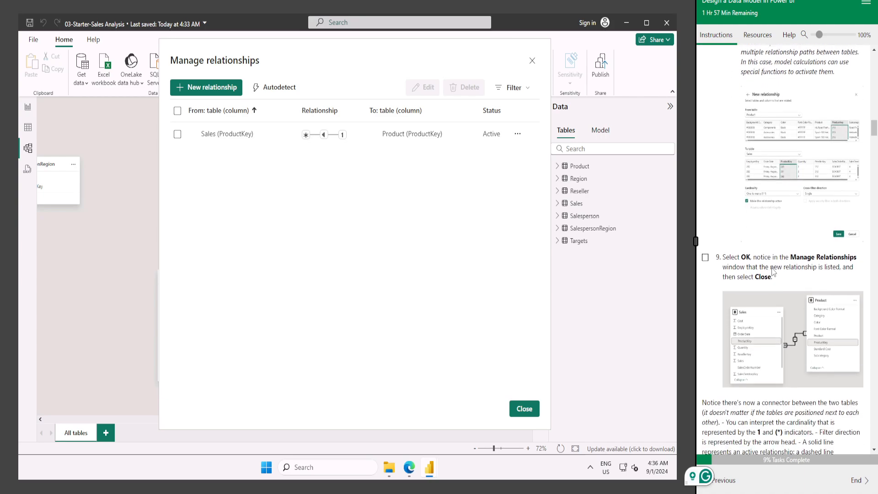
left_click(532, 61)
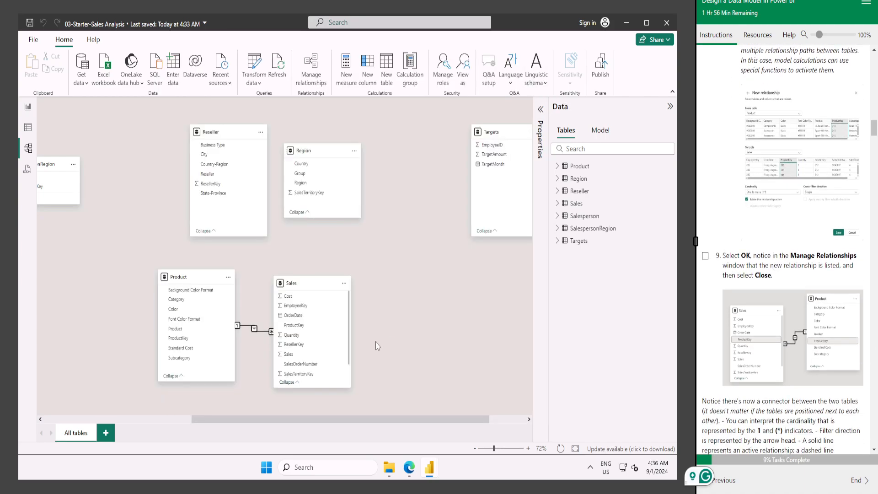
scroll(438, 254, "left", 1)
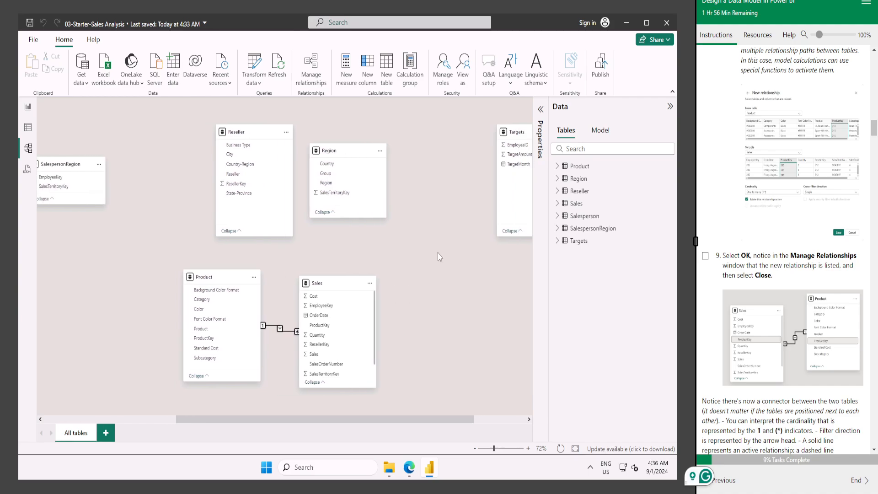
scroll(430, 256, "left", 1)
scroll(414, 324, "right", 1)
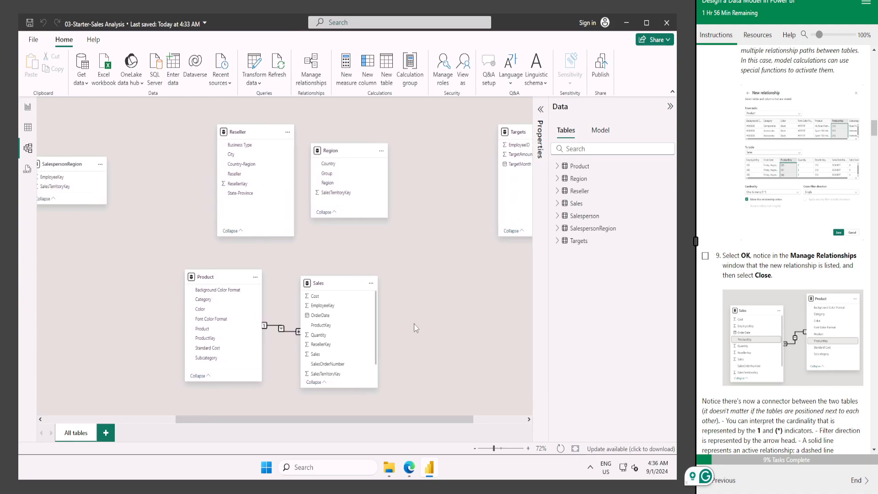
scroll(722, 238, "down", 1)
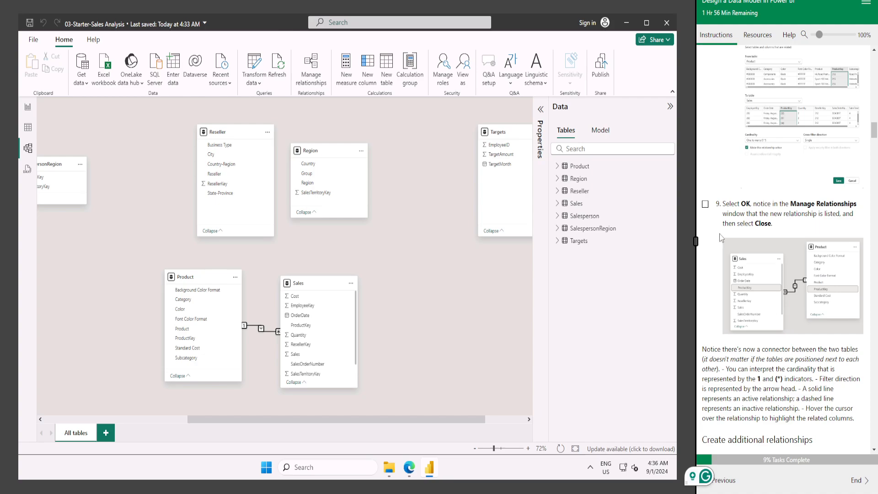
left_click(705, 206)
Create a one-to-many relationship from the Reseller table's ResellerKey column to the Sales table's ResellerKey column
scroll(749, 257, "down", 5)
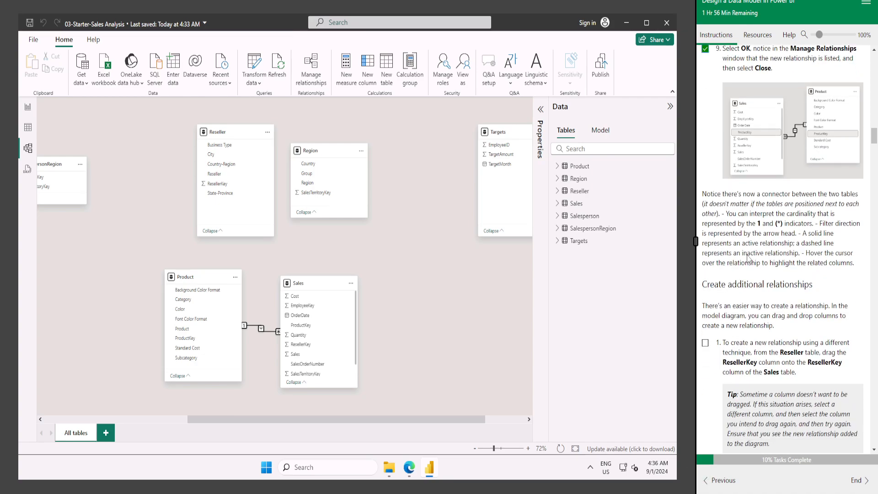
scroll(747, 254, "down", 1)
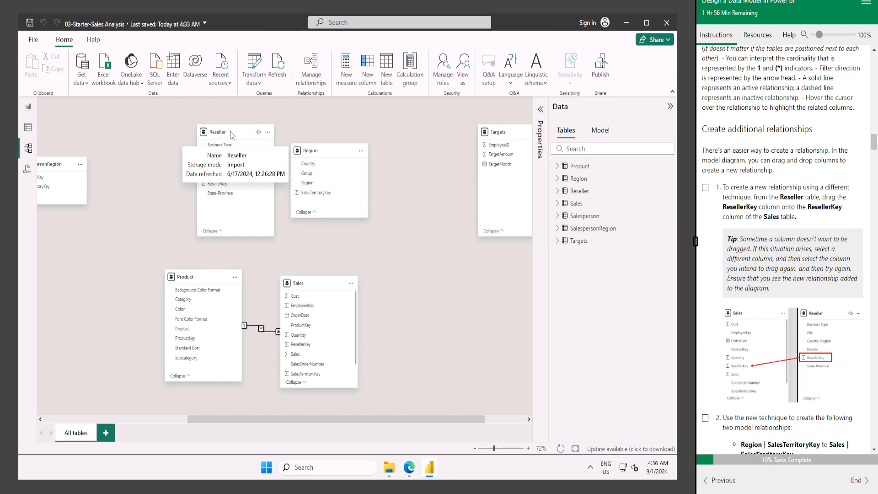
left_click_drag(224, 184, 395, 283)
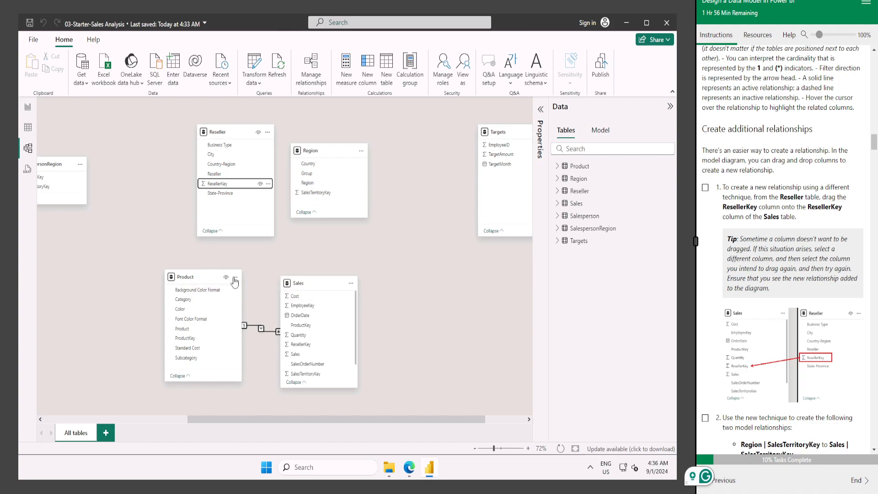
left_click_drag(228, 185, 311, 347)
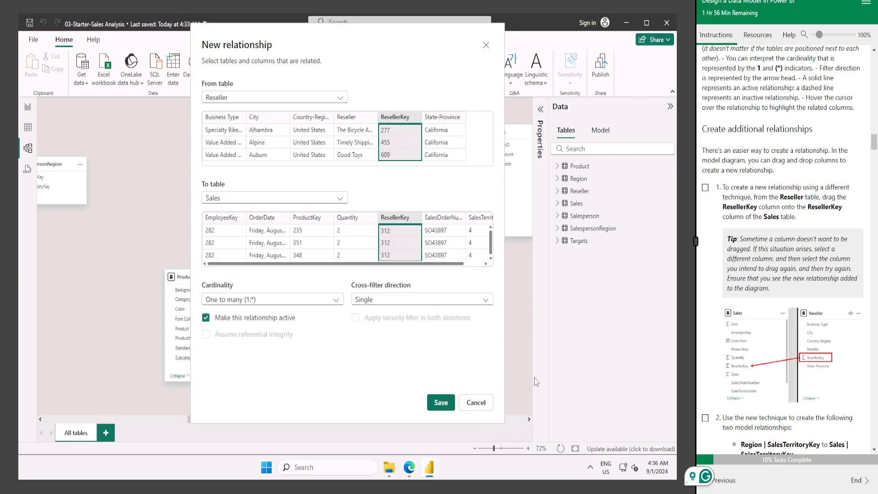
left_click(438, 407)
Check off instruction 1 under Create additional relationships and read on to instructions 2 and 3
scroll(711, 139, "down", 2)
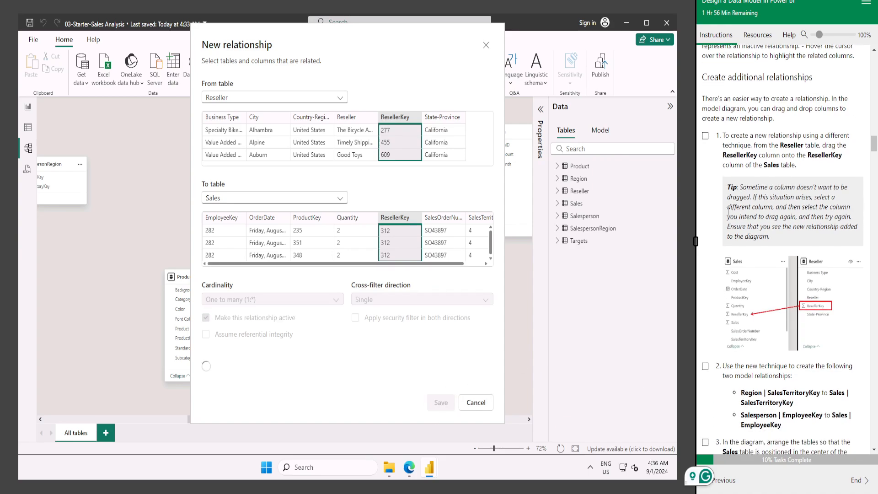
left_click(705, 136)
scroll(712, 142, "down", 2)
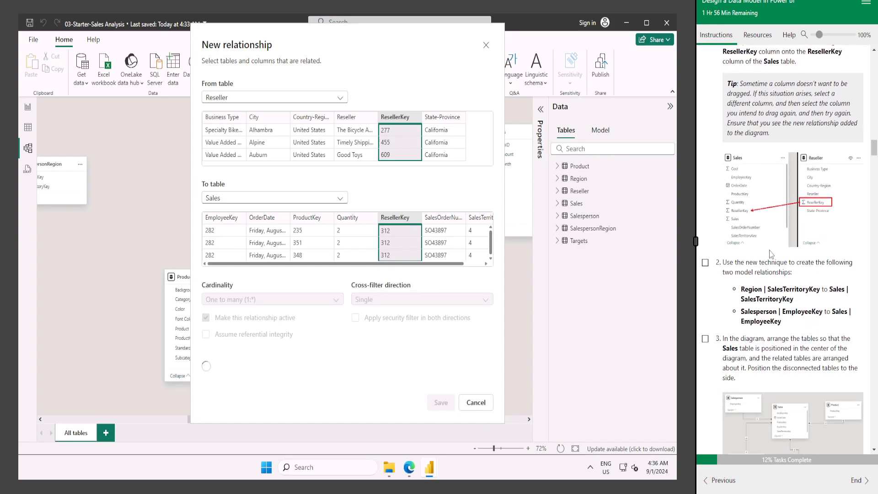
scroll(751, 302, "down", 1)
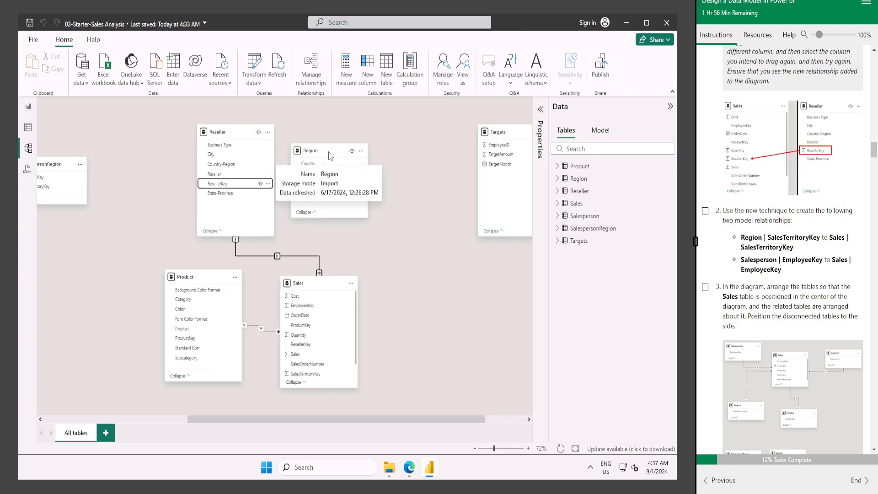
Bring the SalespersonRegion table below Region and relate Region's SalesTerritoryKey to SalespersonRegion's SalesTerritoryKey
left_click_drag(334, 157, 375, 168)
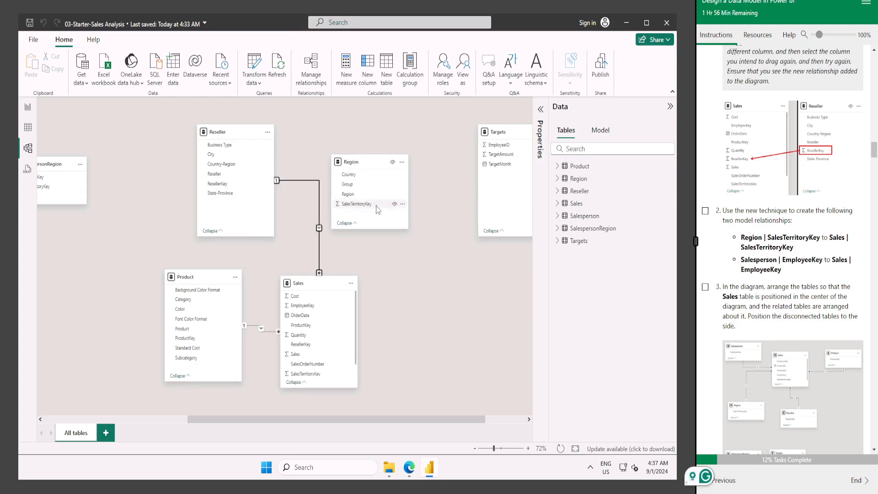
left_click_drag(58, 163, 434, 258)
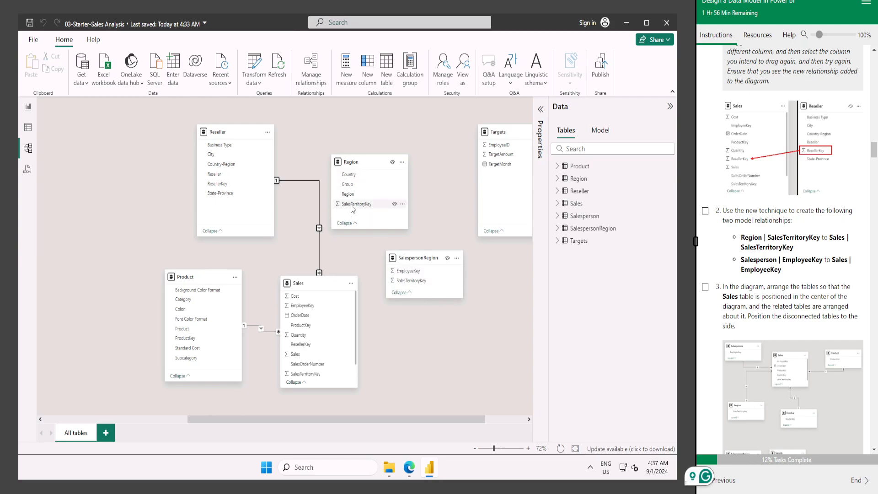
left_click_drag(355, 204, 425, 281)
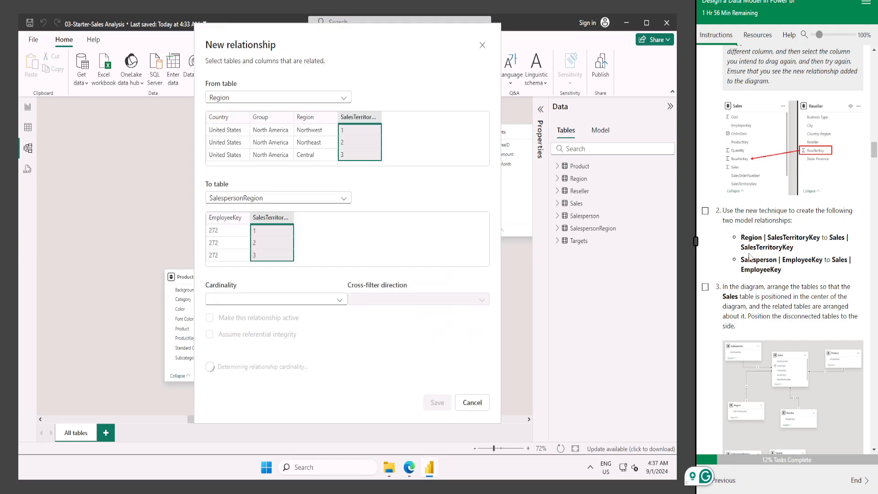
left_click(437, 402)
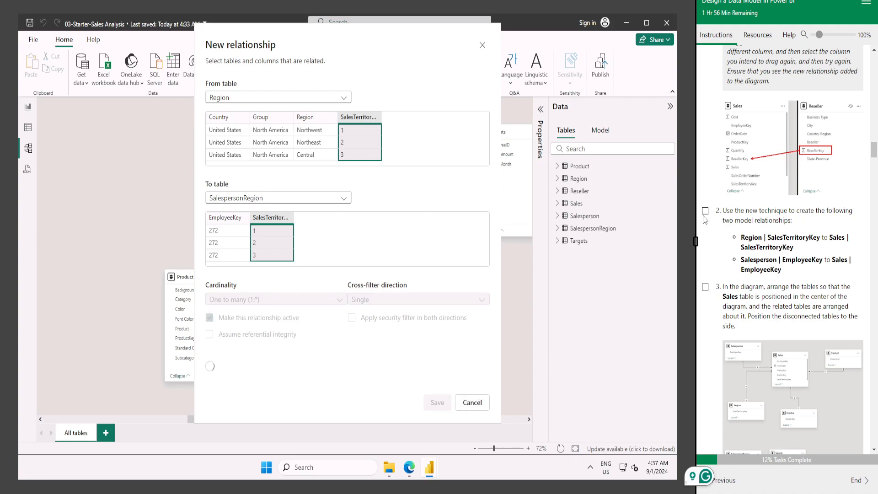
Check off lab instruction 2 and bring the Salesperson table below the SalespersonRegion table in the model diagram
left_click(705, 211)
scroll(778, 274, "down", 1)
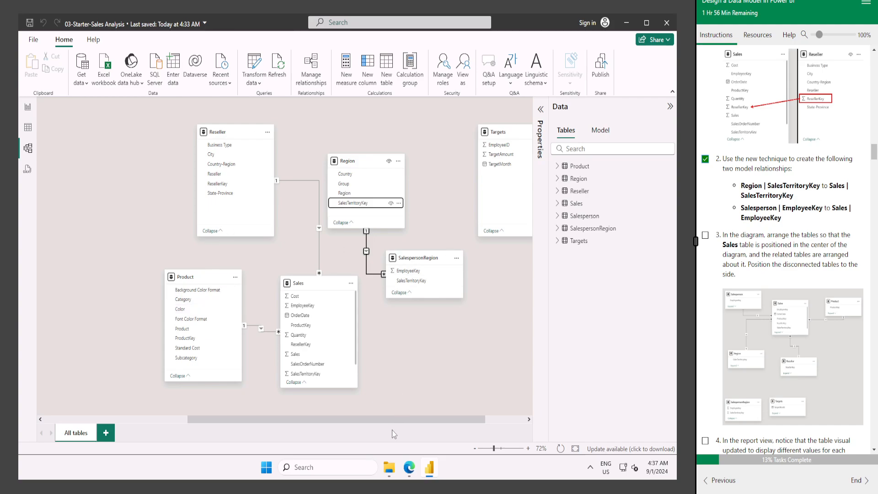
left_click_drag(430, 420, 471, 420)
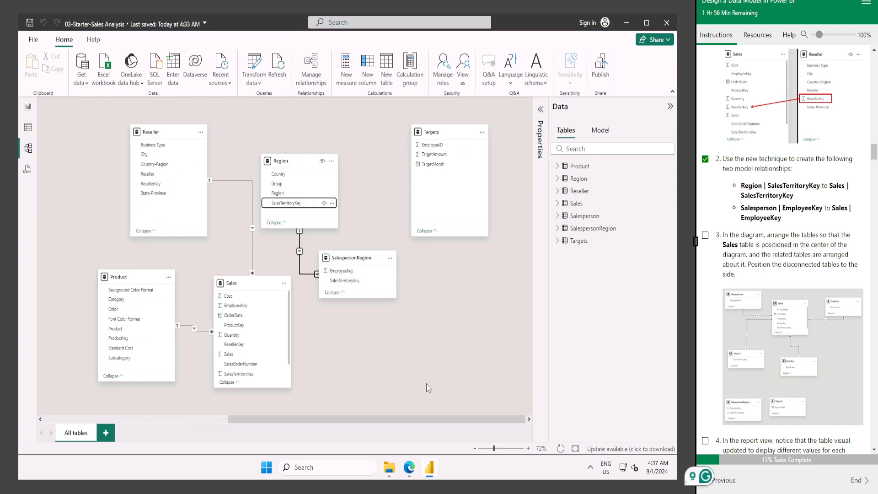
scroll(426, 380, "left", 1)
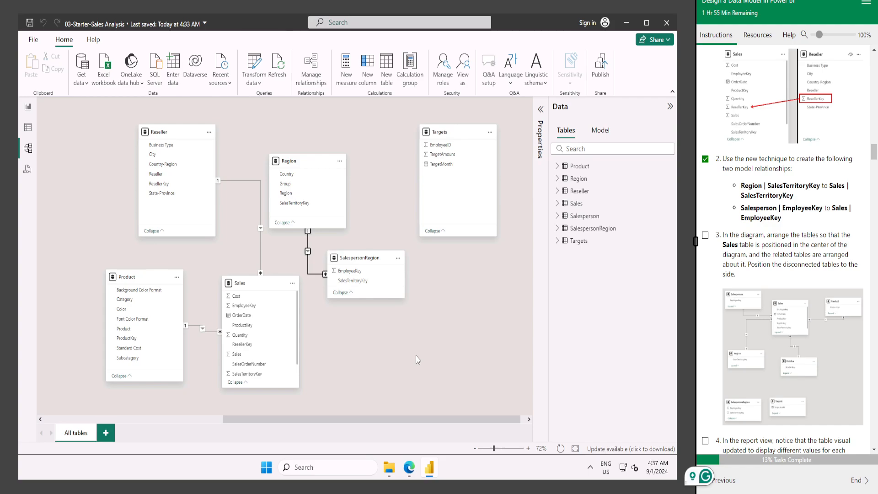
scroll(416, 355, "down", 3)
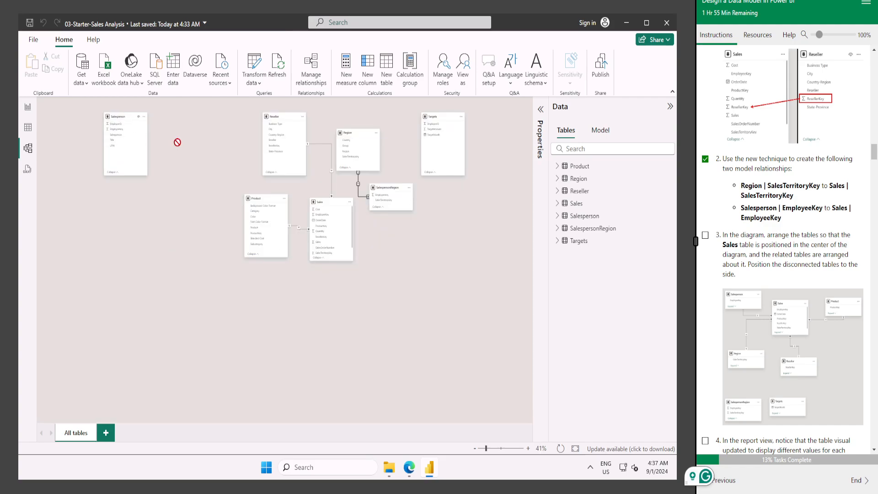
left_click_drag(178, 142, 476, 278)
scroll(480, 278, "up", 4)
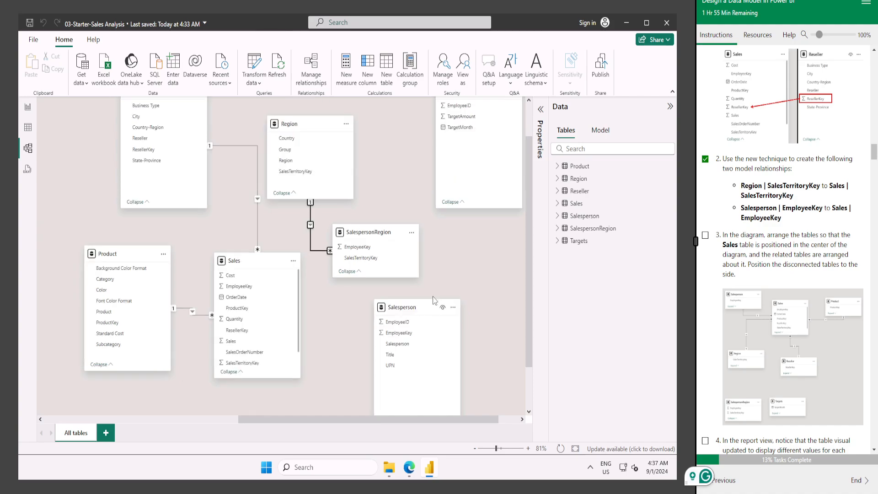
scroll(433, 300, "down", 1)
Delete the relationship between the Region and SalespersonRegion tables
left_click(328, 248)
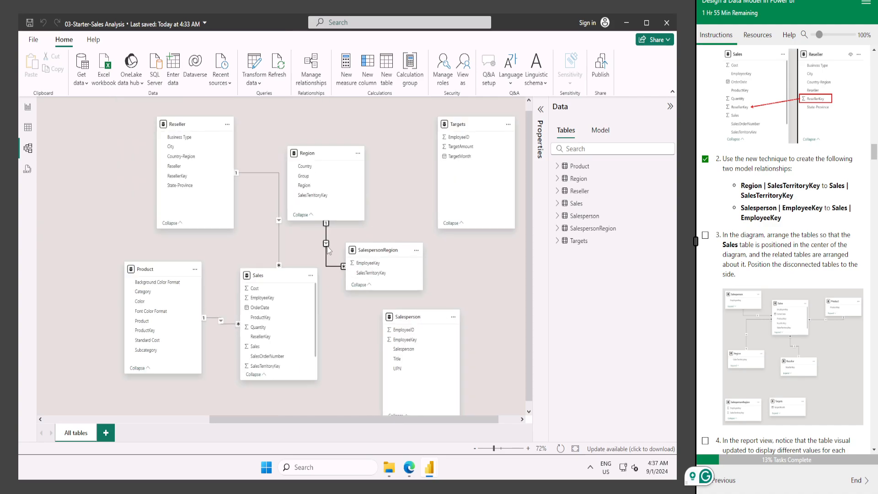
key("Delete")
left_click(401, 261)
Move the SalespersonRegion table below Targets and place the Salesperson table beside the Sales table
left_click_drag(392, 250, 487, 254)
left_click_drag(434, 317, 387, 259)
Create a relationship from the Region table's SalesTerritoryKey column to the Sales table's SalesTerritoryKey column
left_click_drag(323, 209, 392, 231)
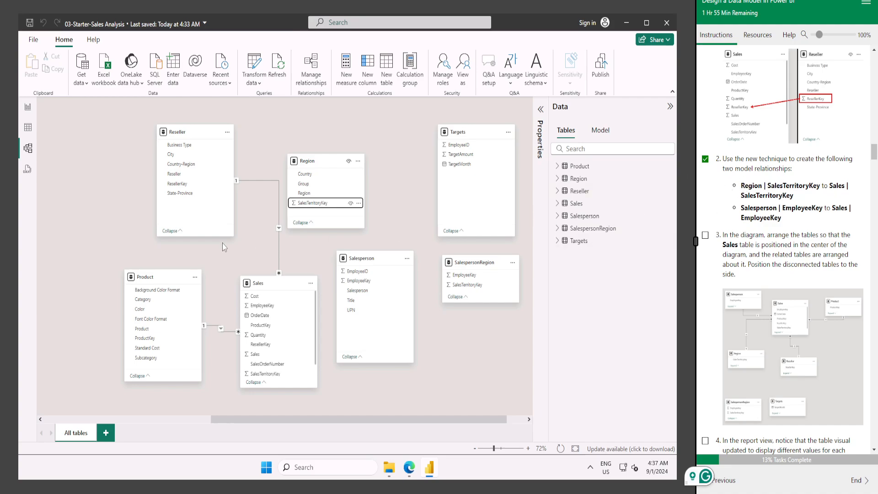
left_click_drag(325, 215, 299, 363)
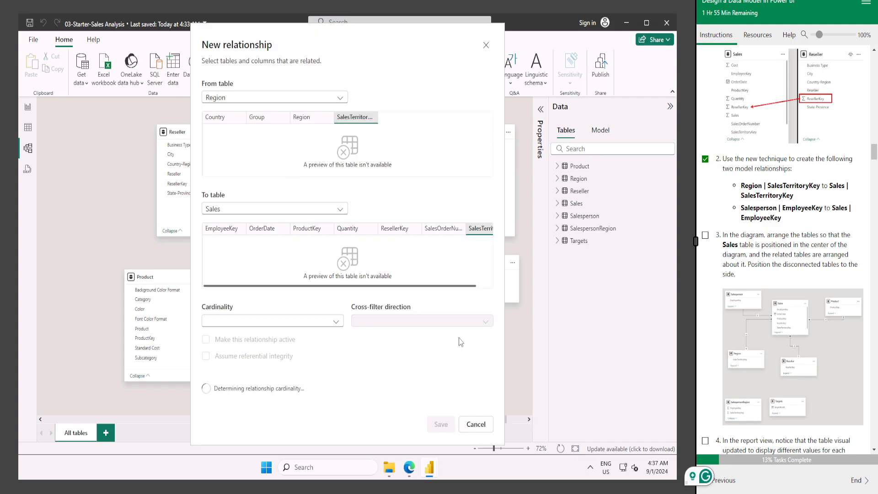
left_click(440, 403)
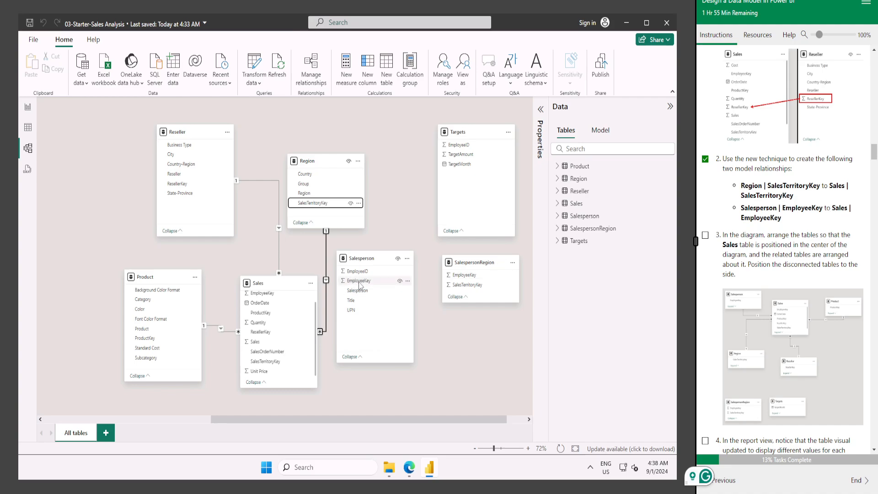
Create a one-to-many relationship from the Salesperson table's EmployeeKey column to the Sales table's EmployeeKey column
left_click_drag(375, 281, 262, 293)
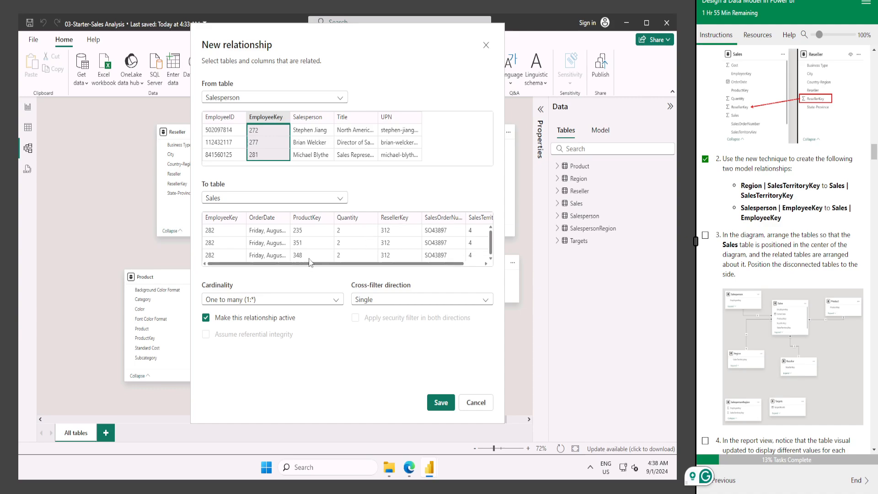
left_click(227, 218)
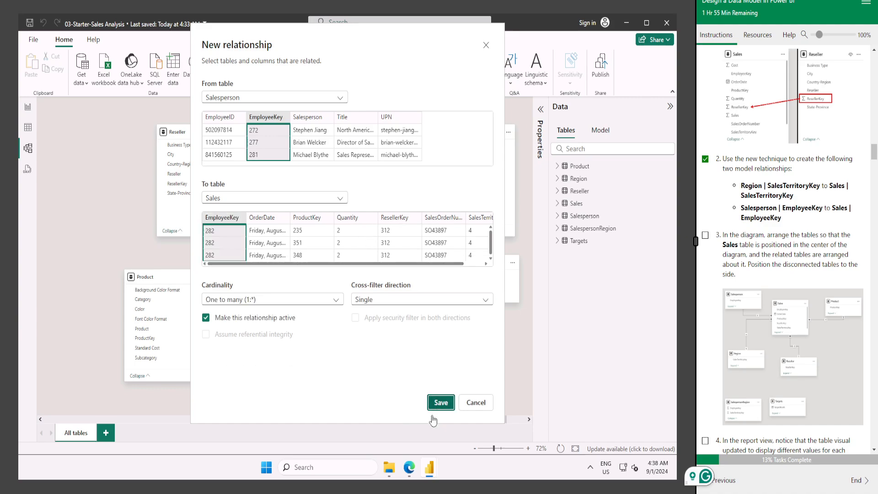
left_click(441, 402)
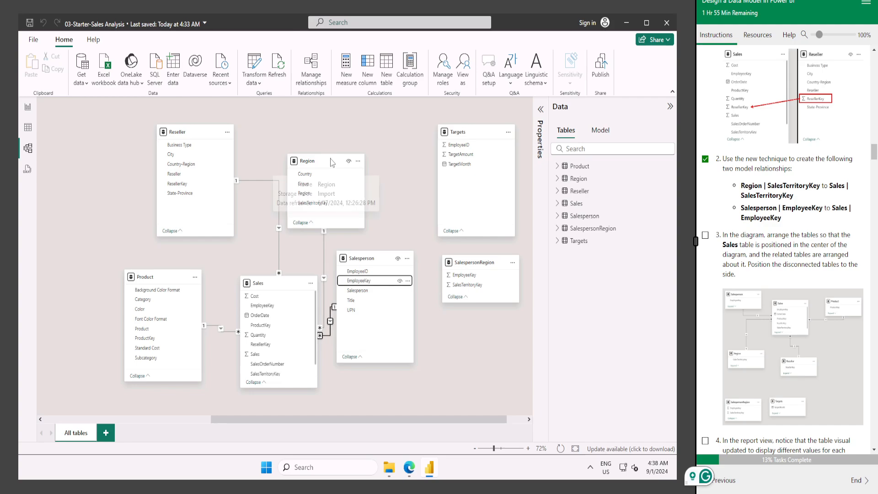
Arrange the diagram with Sales in the center, Reseller and Product on one side of it, and Region and Salesperson on the other
left_click_drag(329, 161, 407, 140)
left_click_drag(278, 290, 283, 180)
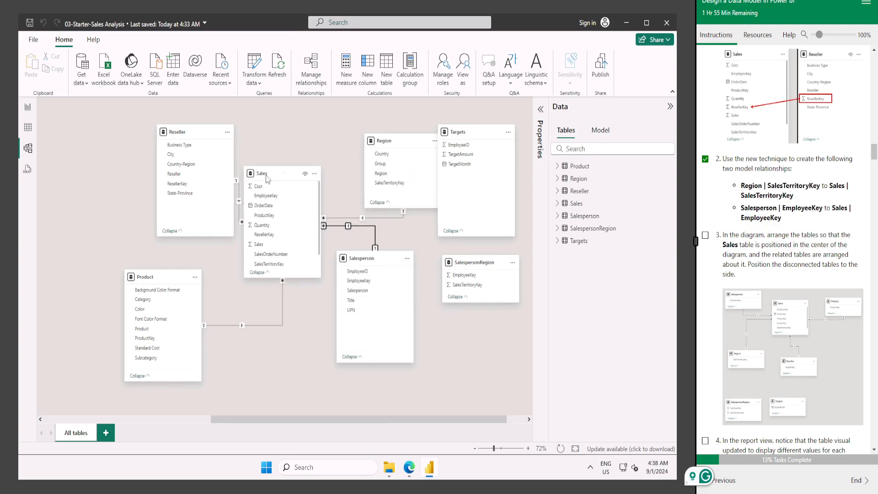
left_click_drag(209, 131, 127, 131)
left_click_drag(366, 259, 376, 303)
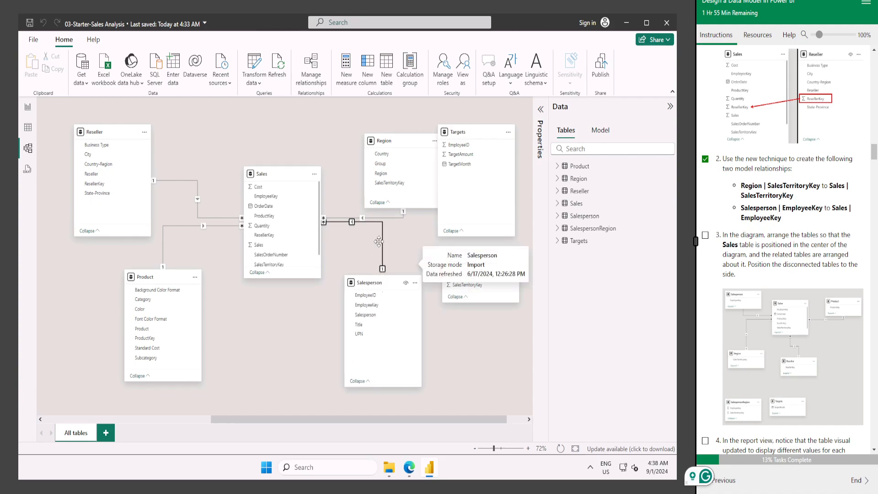
left_click_drag(371, 128, 335, 128)
left_click_drag(277, 176, 243, 176)
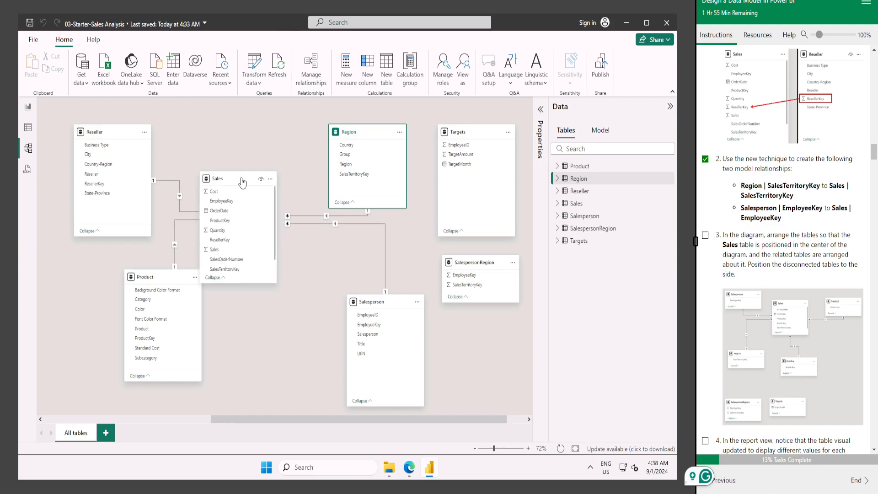
left_click_drag(161, 284, 121, 290)
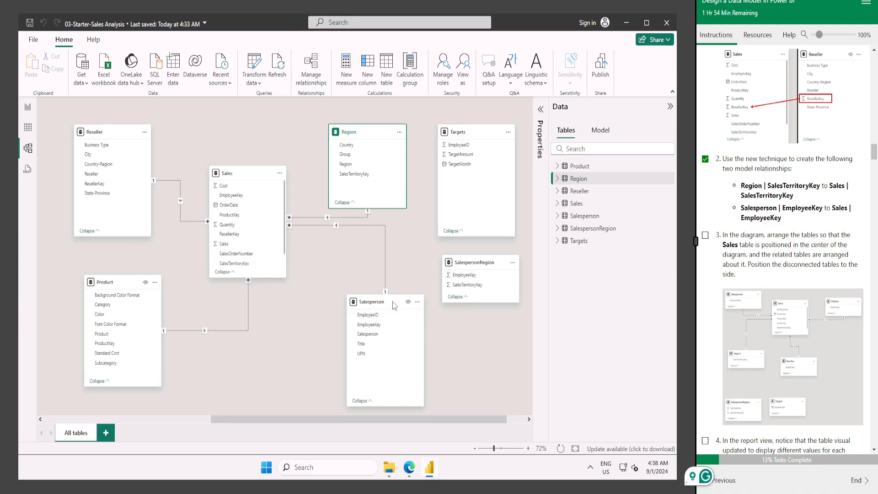
left_click_drag(392, 302, 344, 282)
left_click_drag(348, 133, 324, 133)
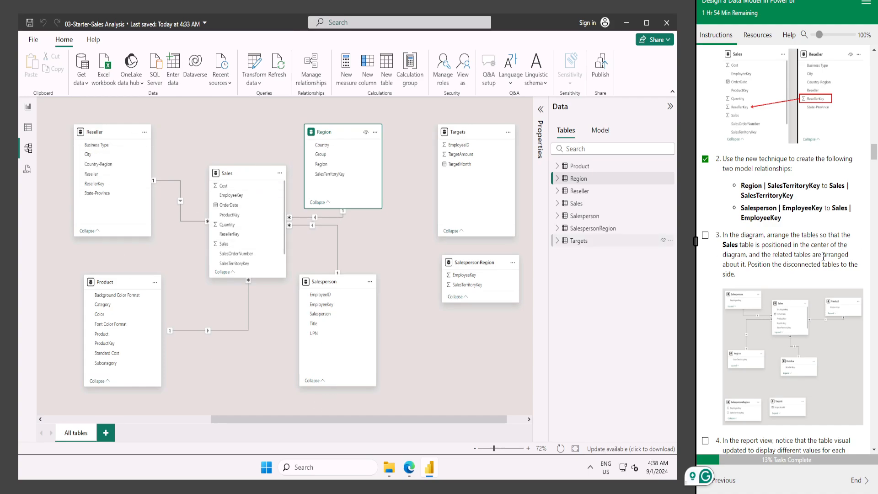
Check off lab instruction 3 and read on to instruction 4 about the updated table visual
scroll(712, 237, "down", 1)
left_click(705, 183)
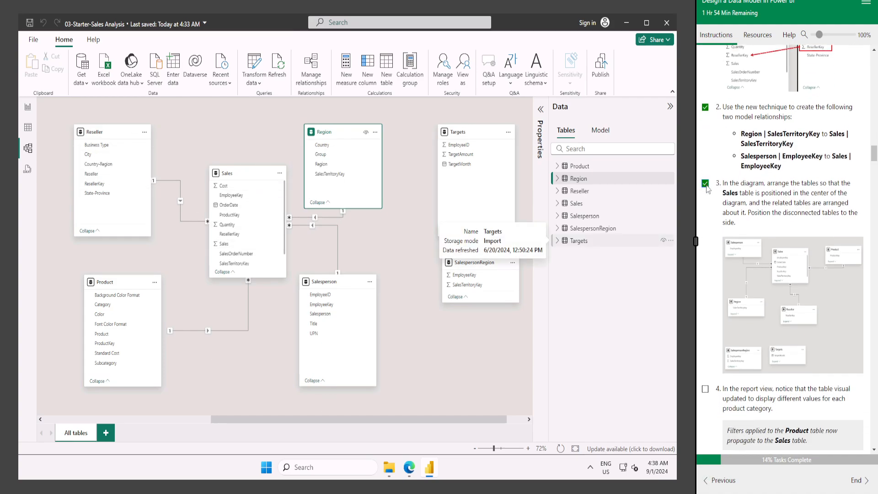
scroll(725, 239, "down", 2)
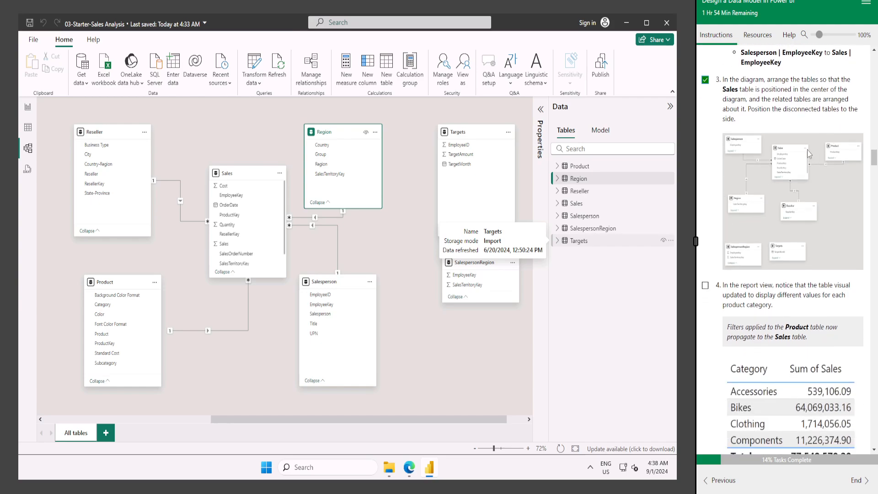
Look at the Category and Sales table visual in the report view, return to the model diagram and check off lab instruction 4
scroll(786, 299, "down", 1)
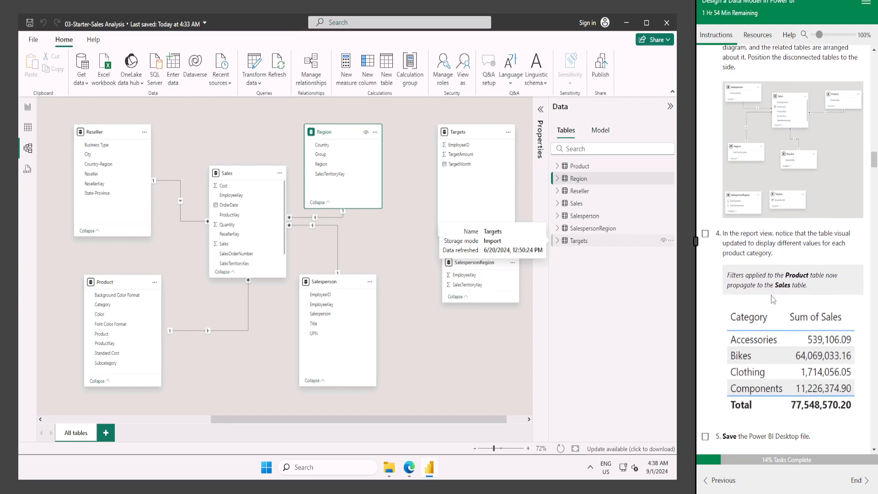
left_click(28, 106)
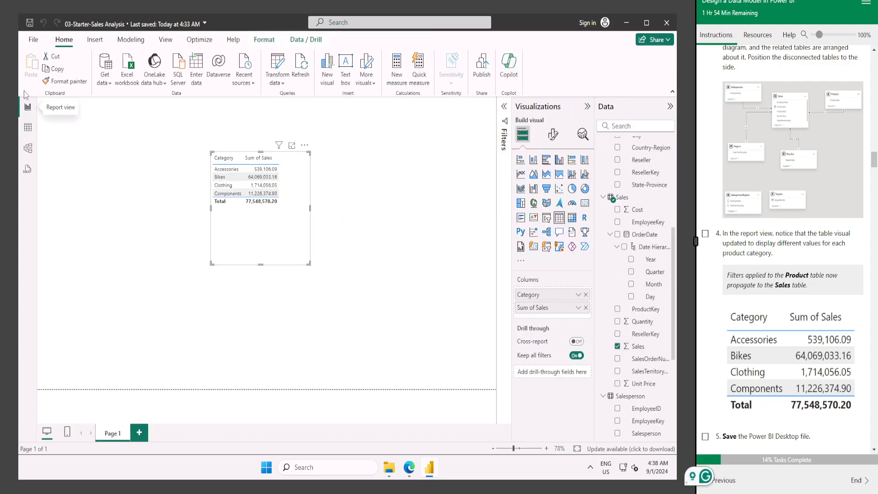
left_click(27, 147)
left_click(706, 233)
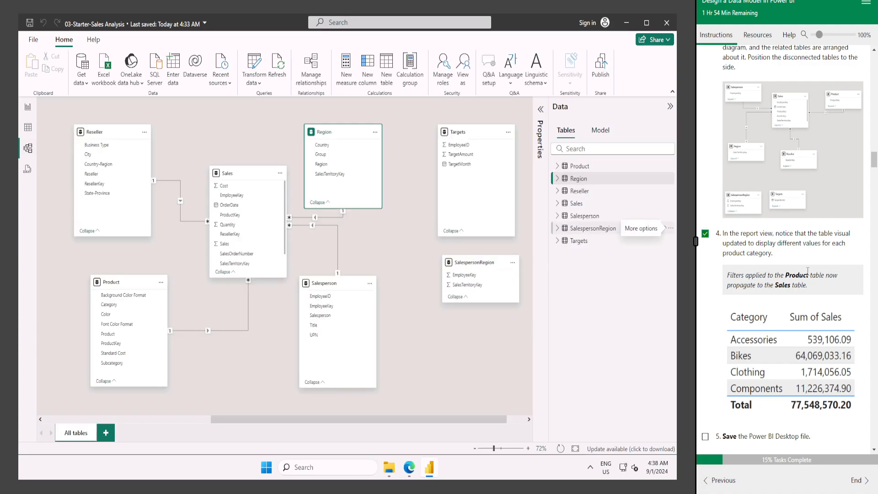
Check off lab instruction 5 about saving the file and read on to the Configure the Product table task
scroll(808, 271, "down", 2)
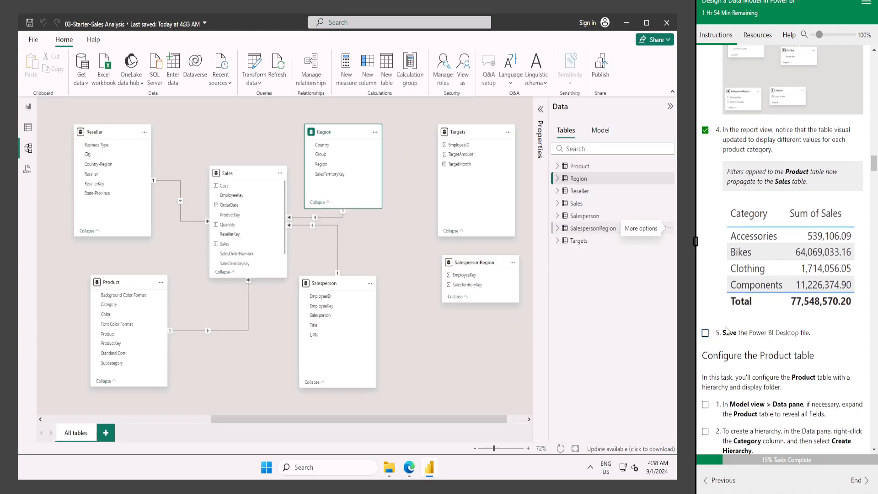
scroll(727, 331, "down", 2)
left_click(705, 233)
scroll(787, 274, "down", 1)
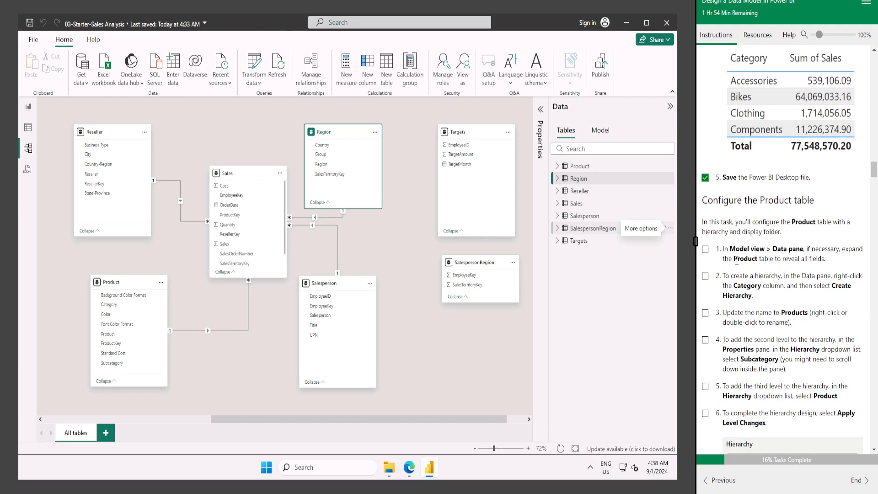
Expand the Product table to reveal its fields, show the properties, and check off instruction 1 of the Product table task
left_click(557, 167)
scroll(765, 219, "down", 1)
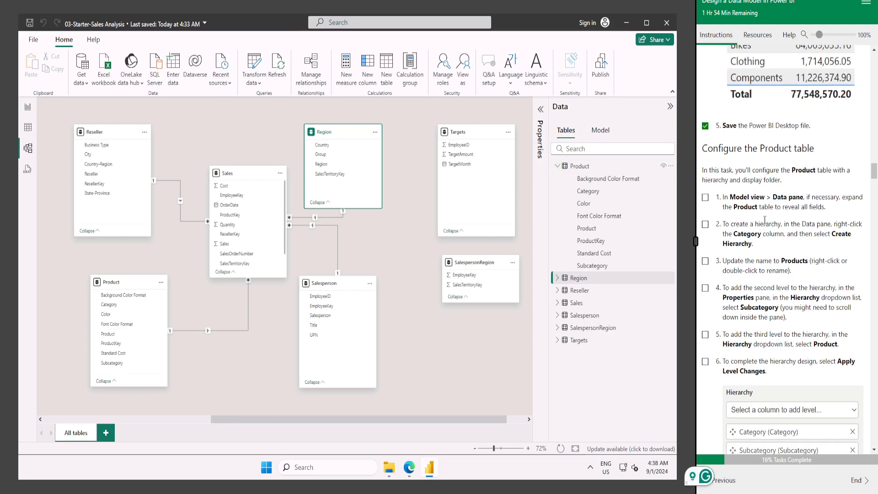
left_click(540, 110)
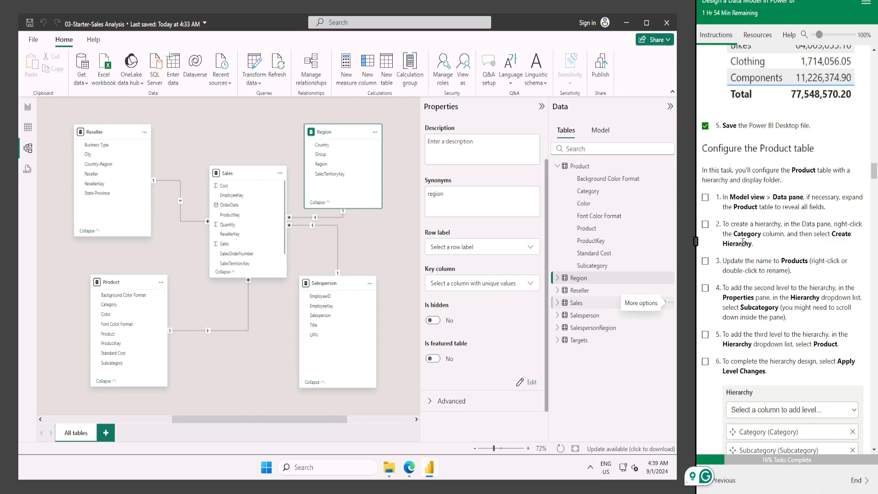
left_click(705, 198)
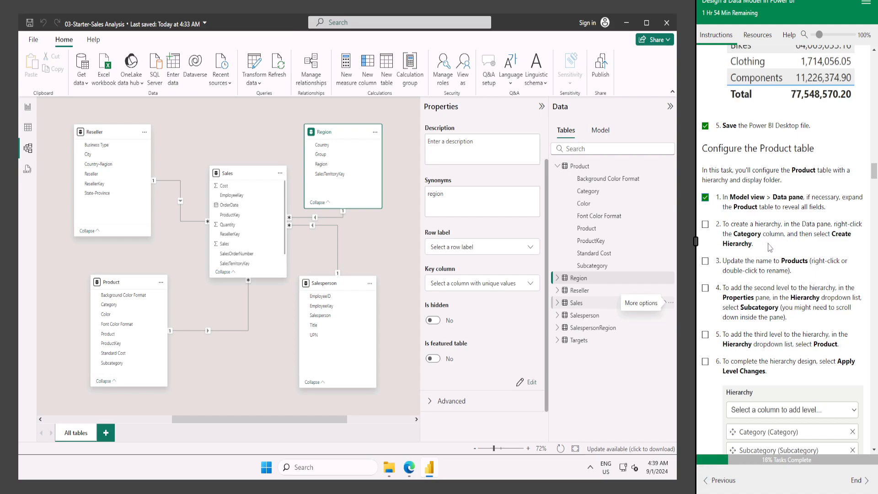
Create a hierarchy from the Product table's Category column and name it Products
right_click(595, 194)
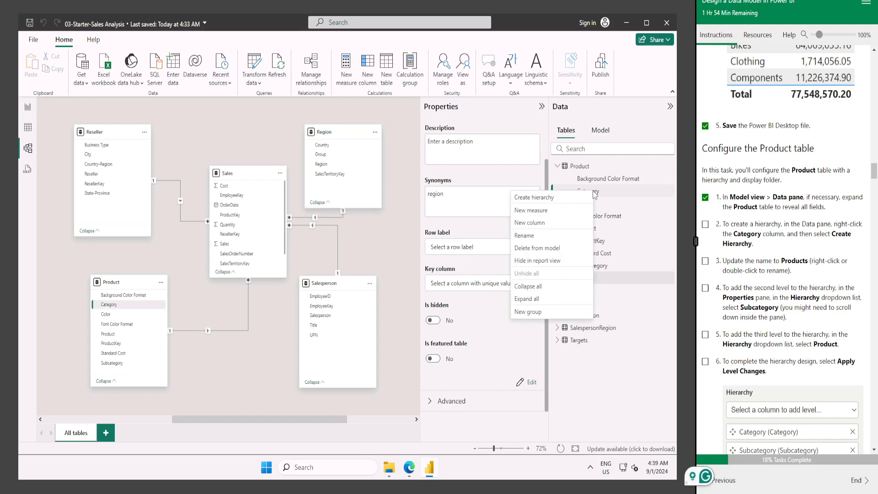
left_click(545, 201)
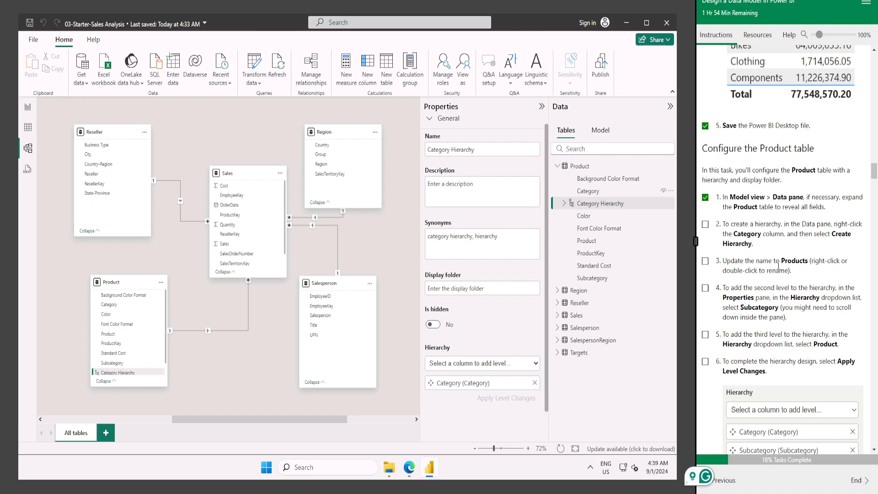
triple_click(476, 151)
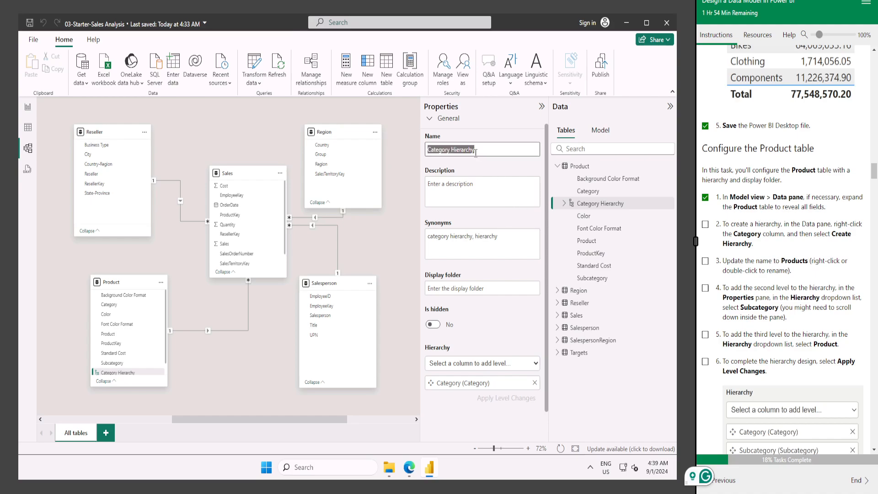
type("Pro")
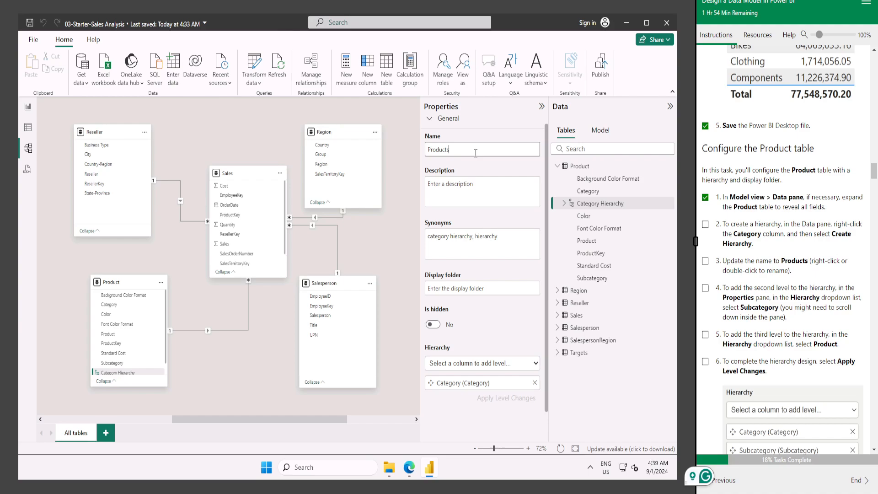
type("ducts")
key("Return")
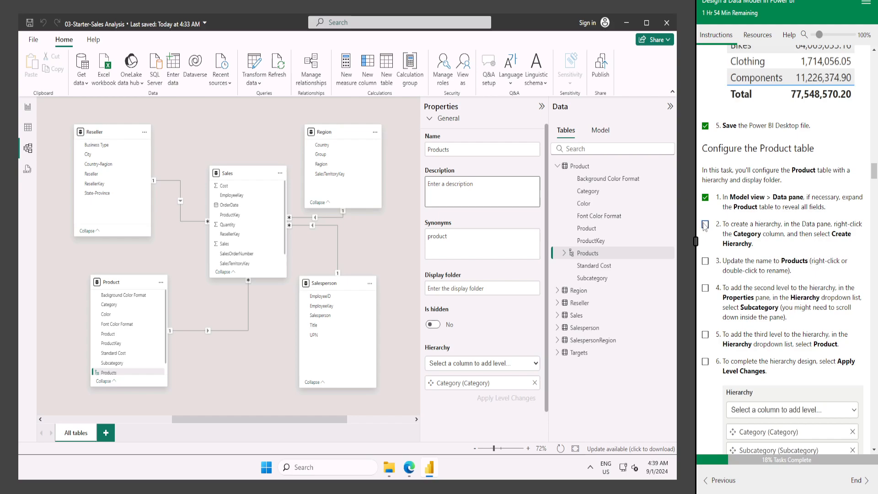
Check off lab instructions 2 and 3 about creating and renaming the hierarchy
left_click(706, 225)
left_click(705, 261)
scroll(778, 243, "down", 1)
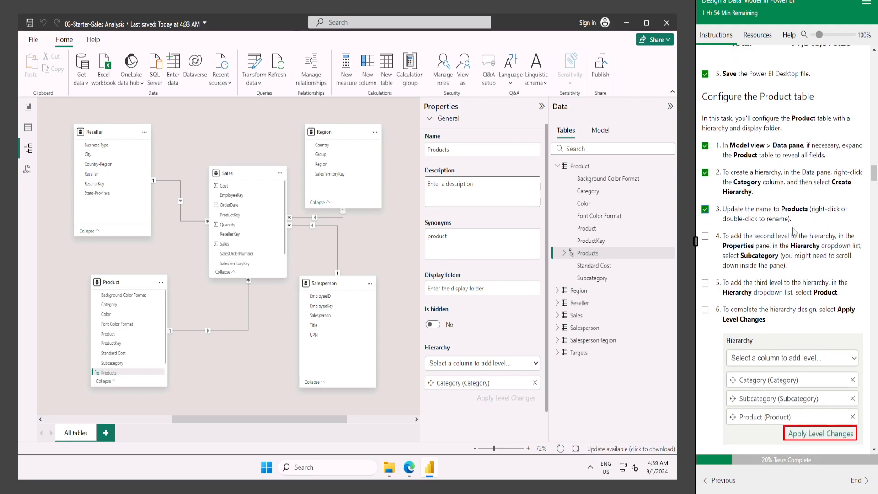
Check off lab instructions 4 and 5 about adding the second and third hierarchy levels
left_click(502, 364)
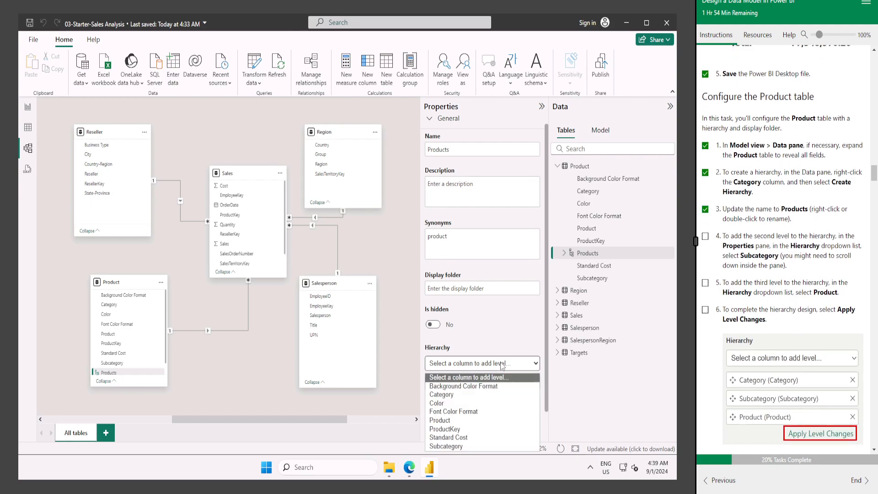
left_click(498, 330)
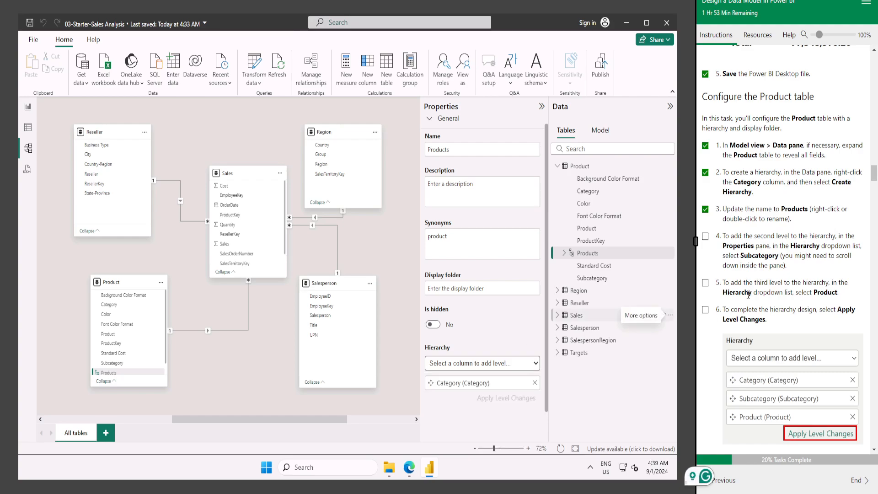
scroll(748, 296, "down", 1)
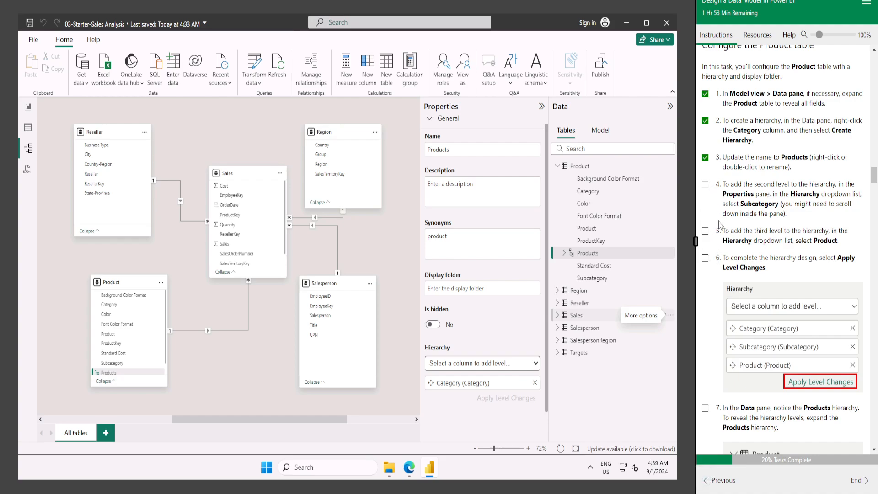
left_click(705, 185)
left_click(705, 231)
scroll(730, 270, "down", 1)
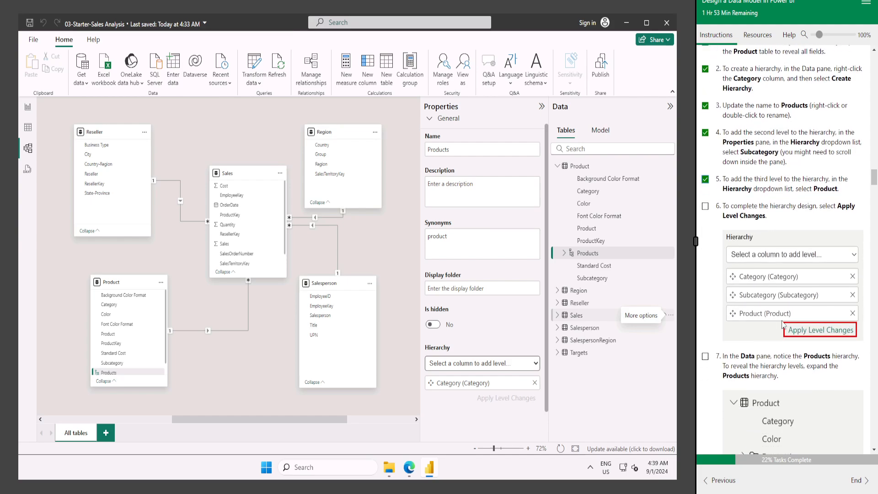
Add Subcategory and Product as the second and third levels of the Products hierarchy and apply the level changes
left_click(487, 366)
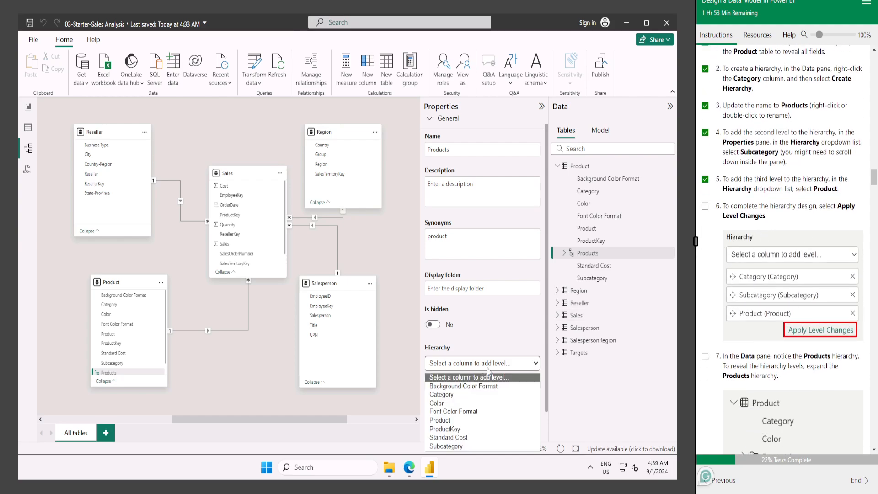
left_click(463, 446)
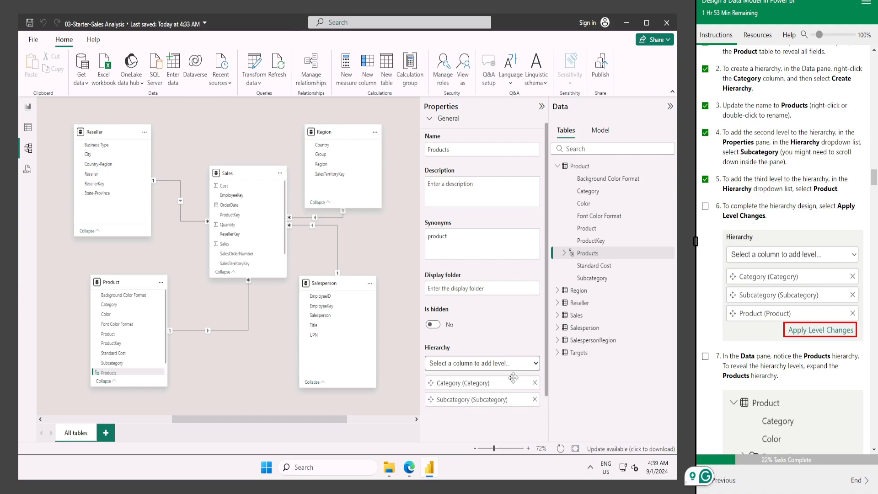
left_click(476, 366)
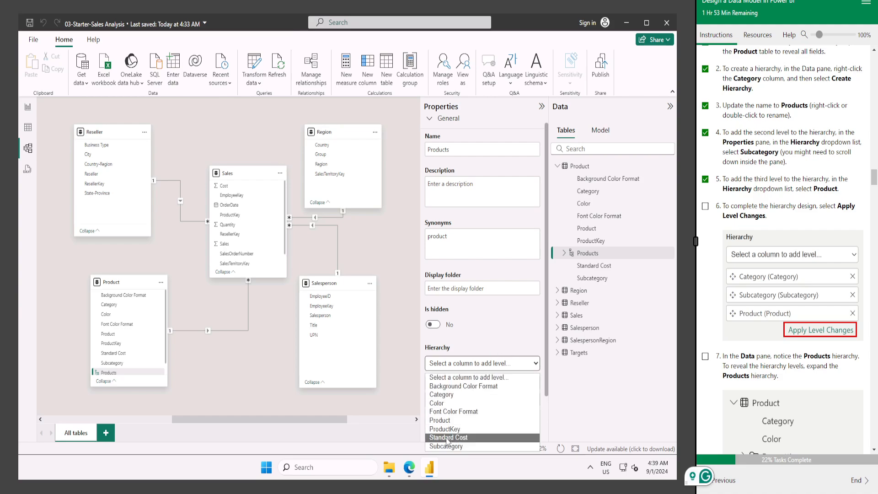
left_click(447, 421)
scroll(503, 338, "down", 1)
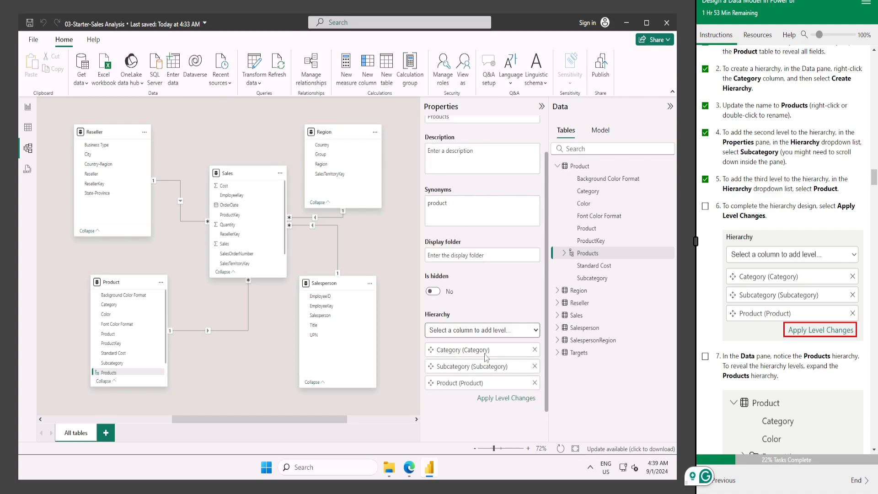
left_click(514, 399)
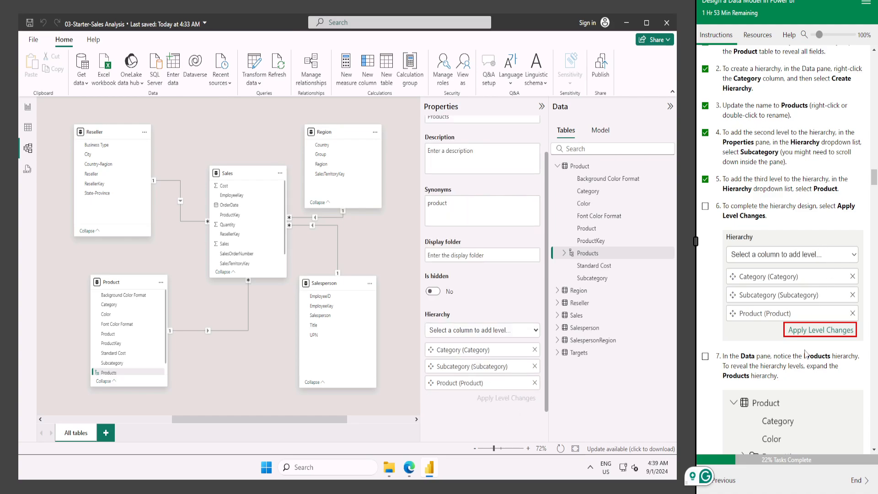
Expand the Products hierarchy to reveal its levels, check off lab instructions 6 and 7, and read on to the display folder instructions
left_click(706, 206)
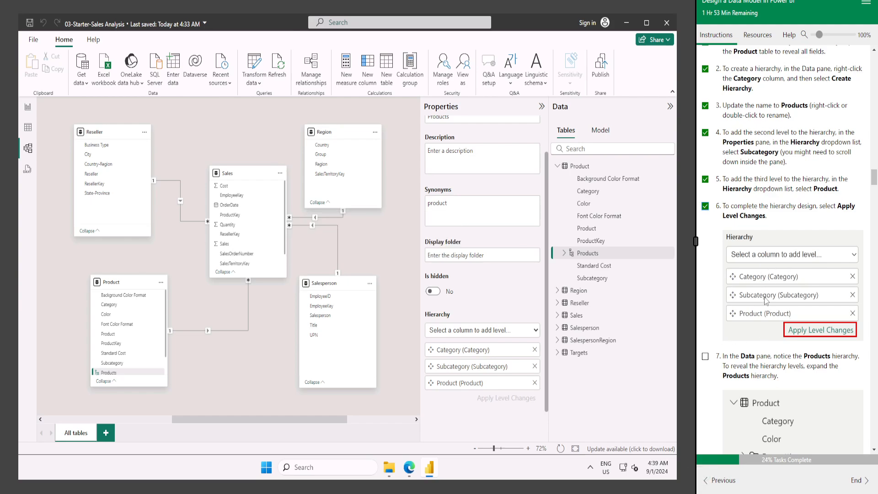
left_click(564, 253)
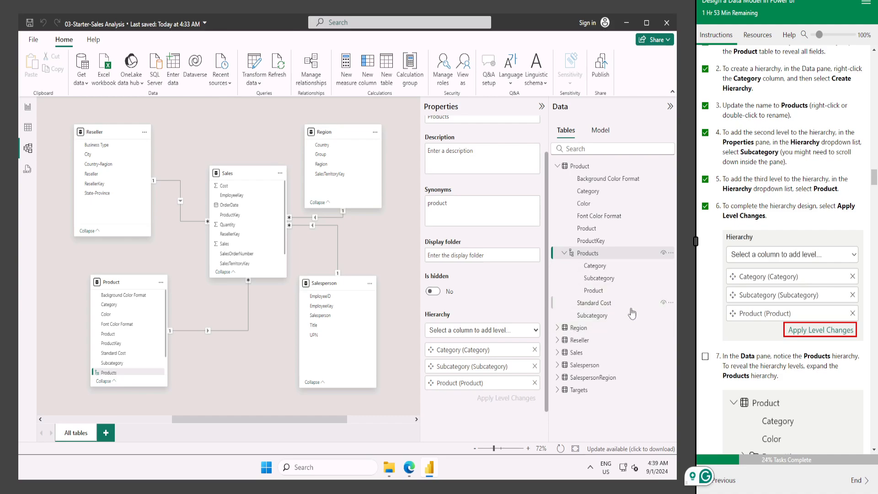
scroll(767, 332, "down", 1)
scroll(766, 333, "down", 2)
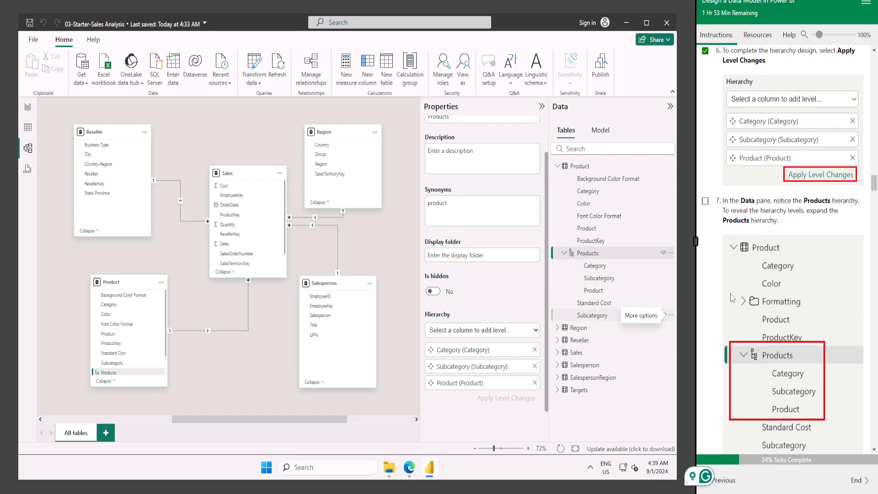
left_click(706, 201)
scroll(773, 293, "down", 3)
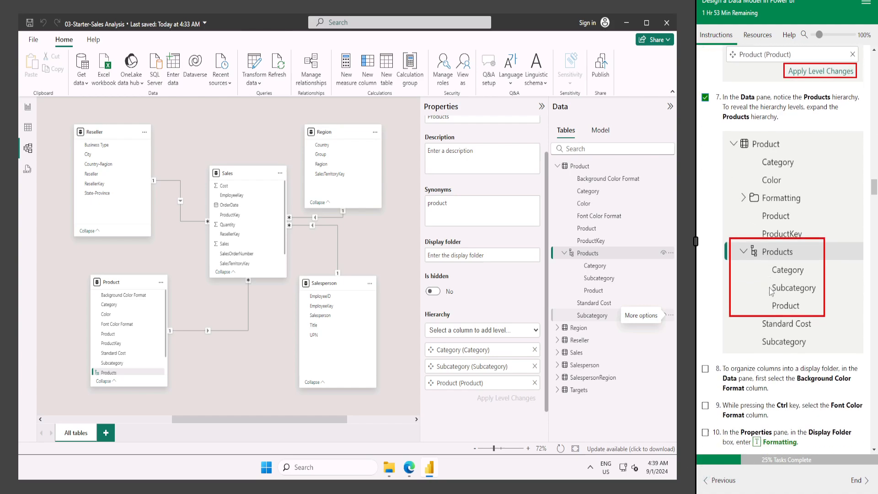
scroll(772, 293, "down", 1)
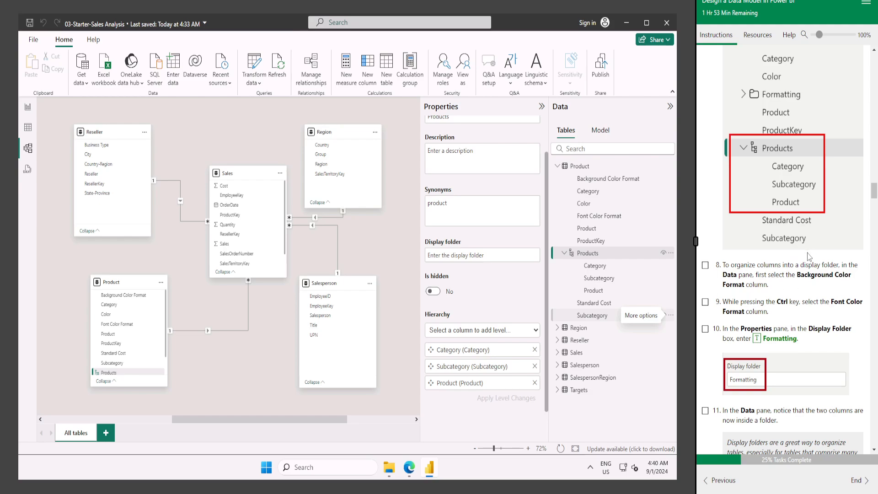
Group the Product table's Background Color Format and Font Color Format columns in a display folder named Formatting
left_click(558, 168)
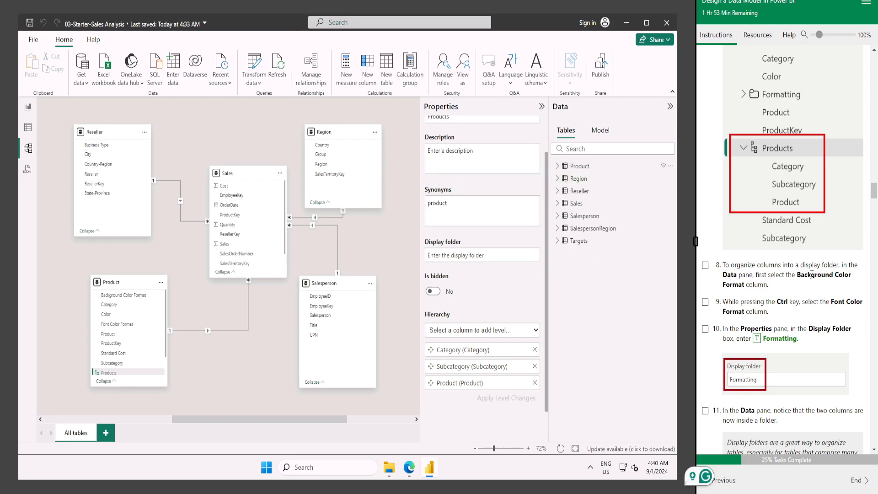
left_click(559, 167)
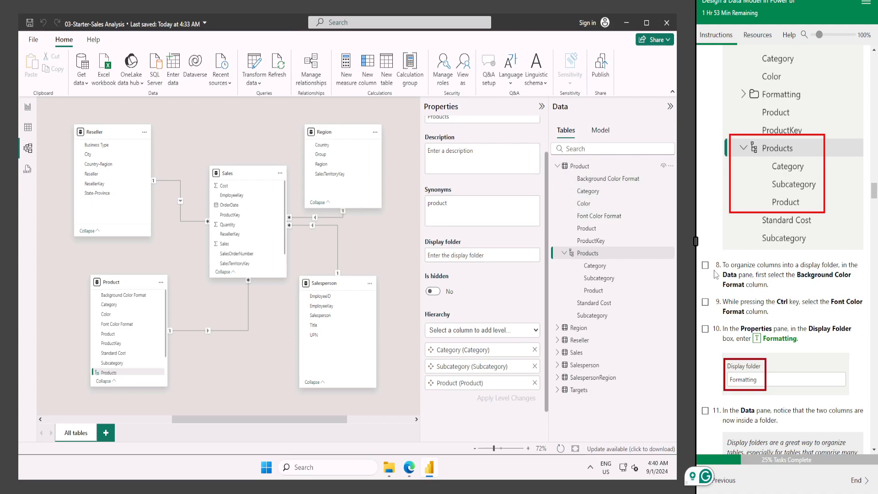
left_click(607, 179)
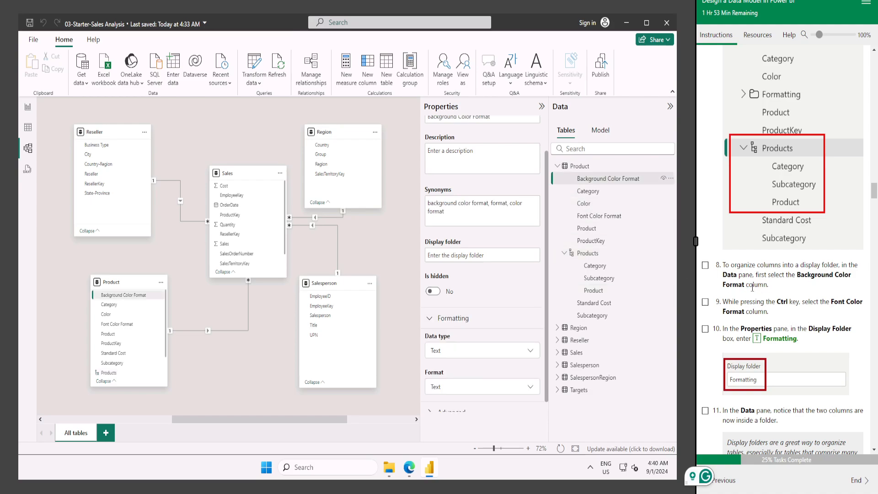
left_click(599, 216, "ctrl")
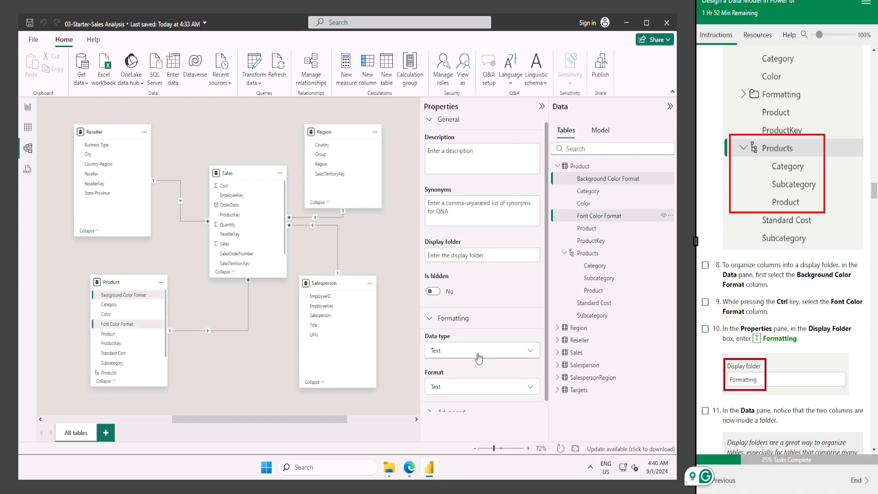
scroll(451, 315, "down", 1)
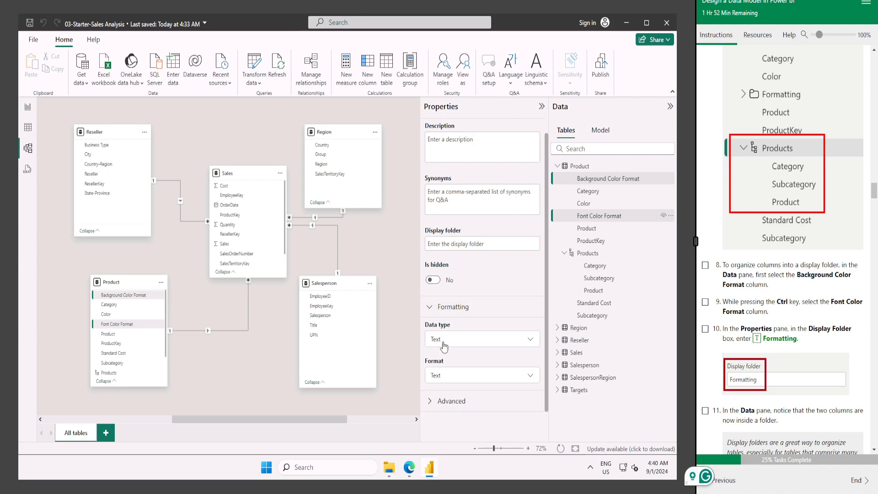
scroll(448, 322, "up", 2)
left_click(453, 261)
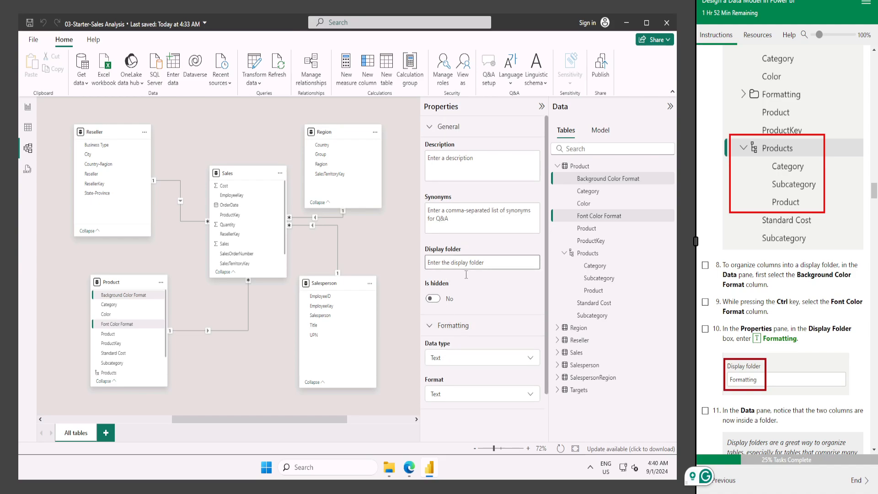
type("Fom")
type("matting")
key("Return")
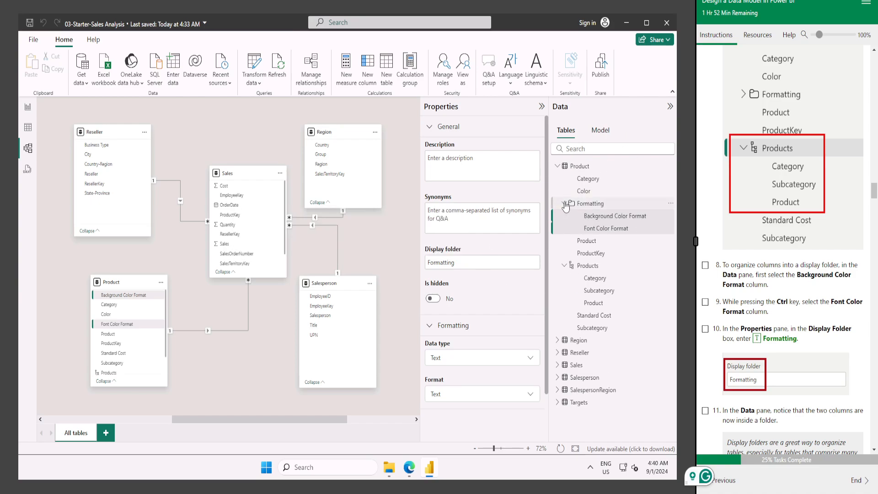
Collapse the Formatting folder and the Products hierarchy in the Product table's field list
left_click(565, 203)
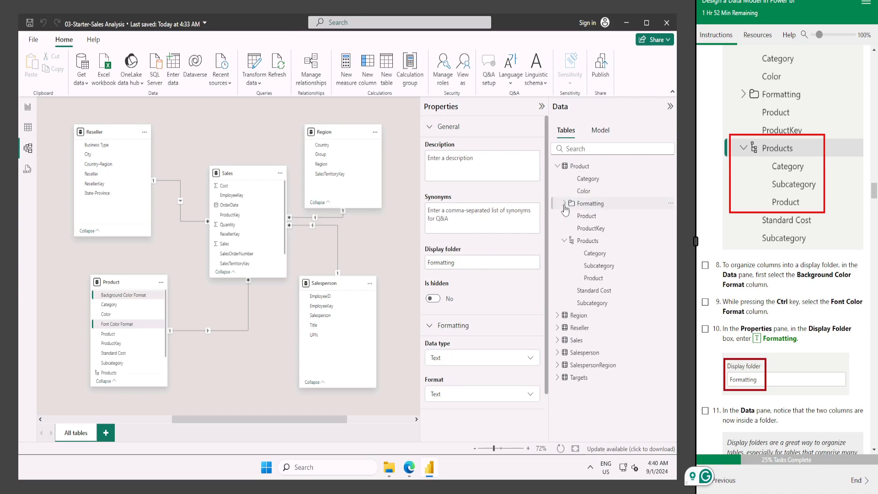
left_click(565, 241)
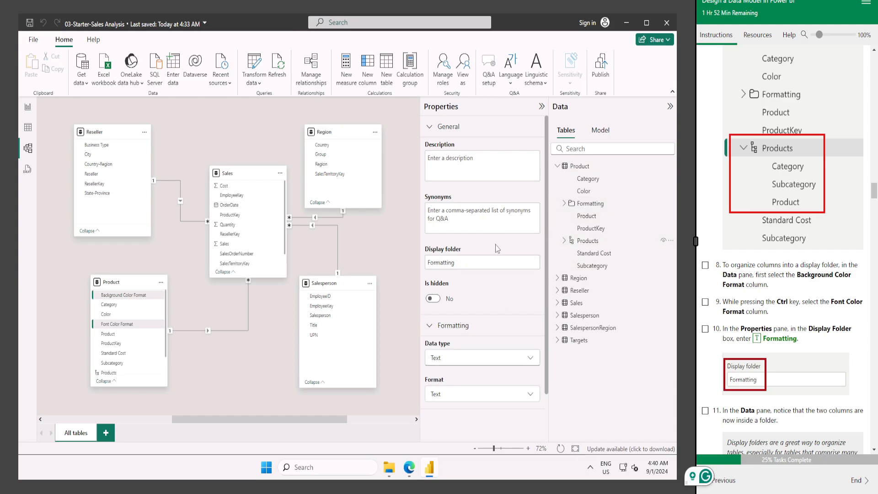
scroll(709, 298, "down", 2)
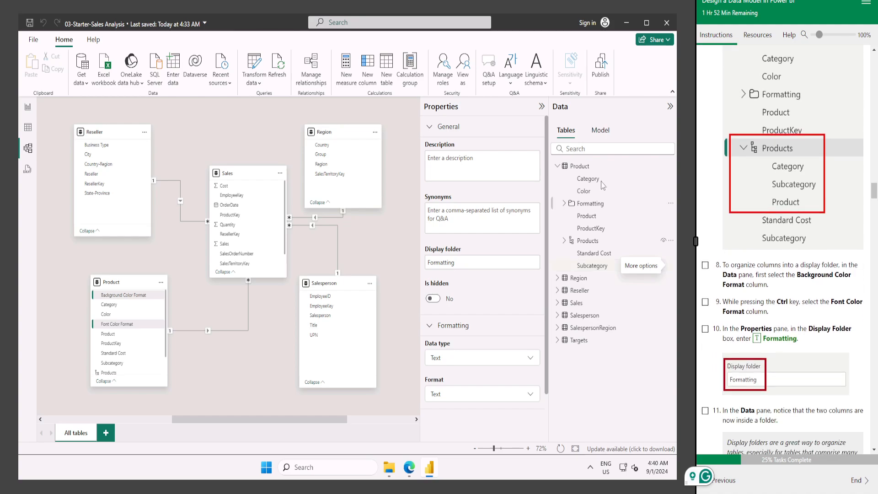
Check off lab instructions 8 to 11 about the display folder and read on to the Configure the Region table task
scroll(812, 236, "up", 2)
scroll(714, 298, "down", 3)
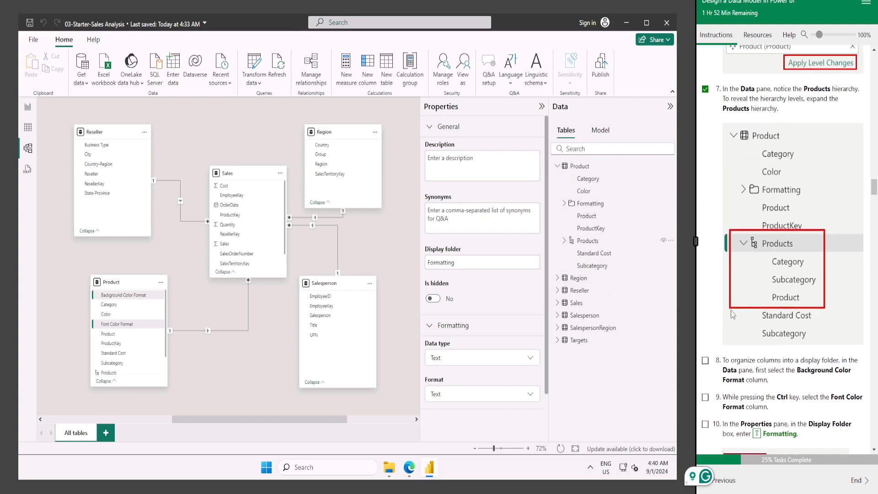
left_click(706, 266)
scroll(772, 296, "down", 1)
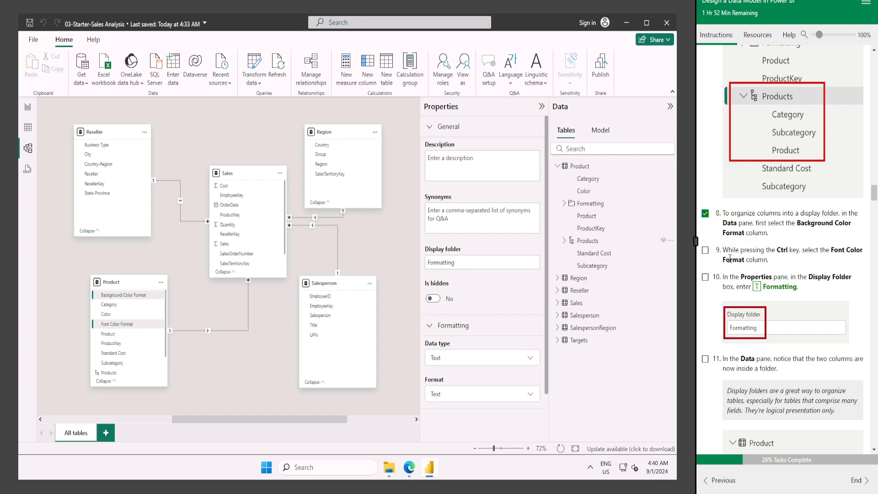
left_click(706, 251)
scroll(716, 253, "down", 1)
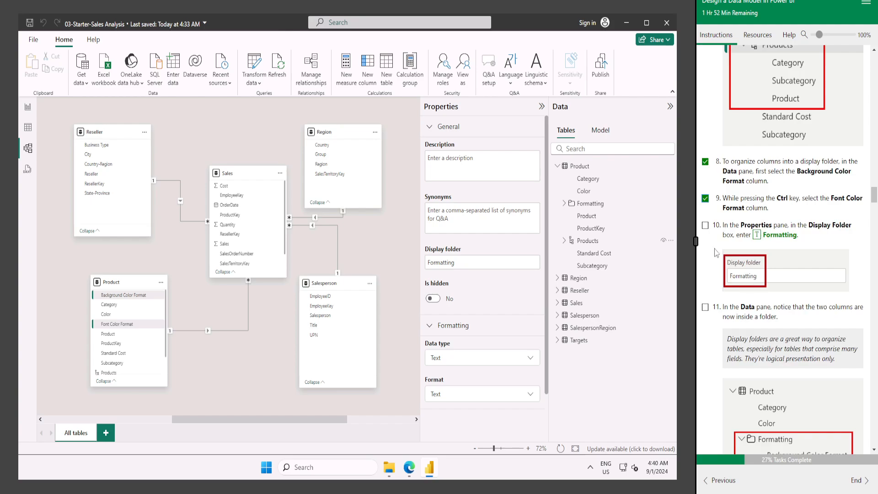
scroll(718, 190, "down", 2)
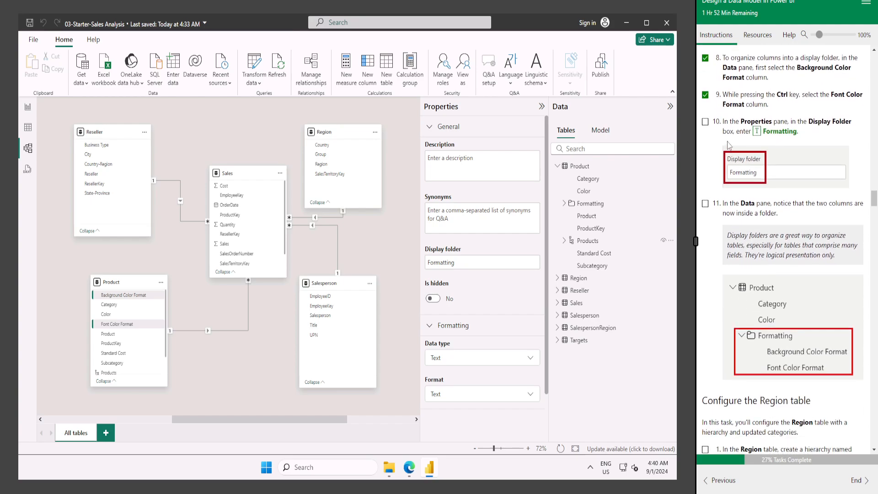
left_click(707, 122)
left_click(705, 204)
scroll(754, 207, "down", 4)
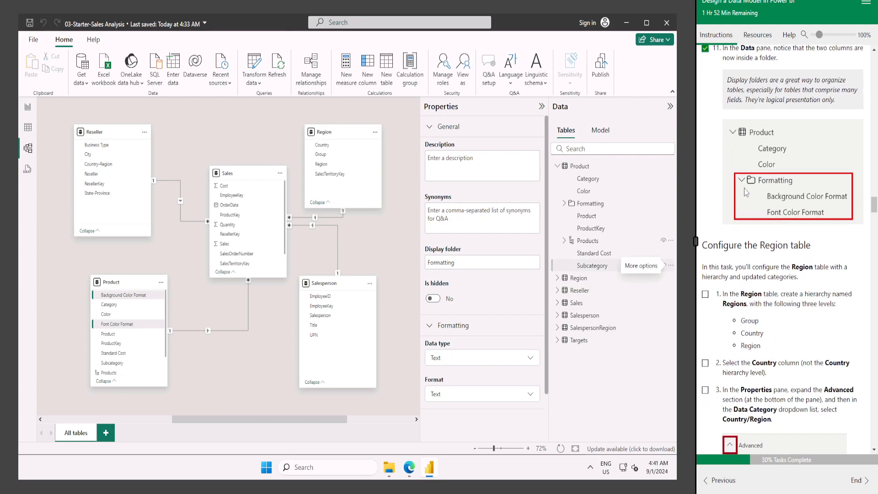
scroll(741, 252, "down", 2)
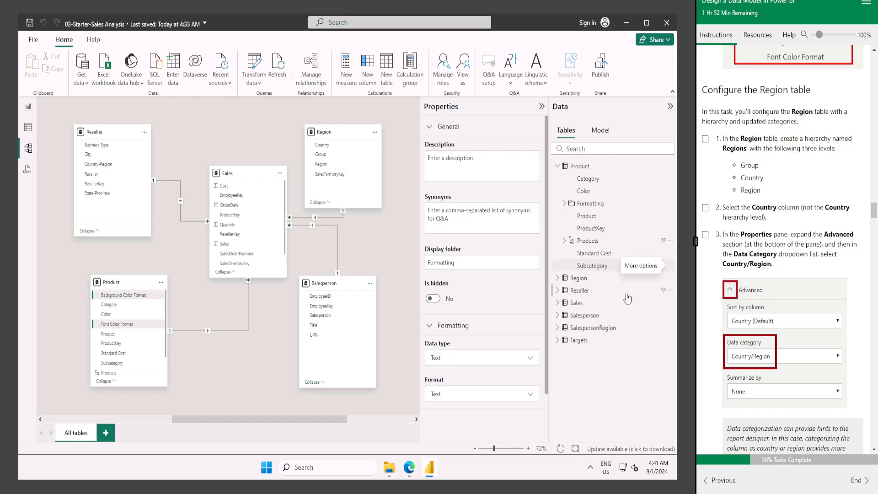
Collapse the Product table, expand the Region table's fields, and check off lab instruction 1 about creating the Regions hierarchy
left_click(557, 166)
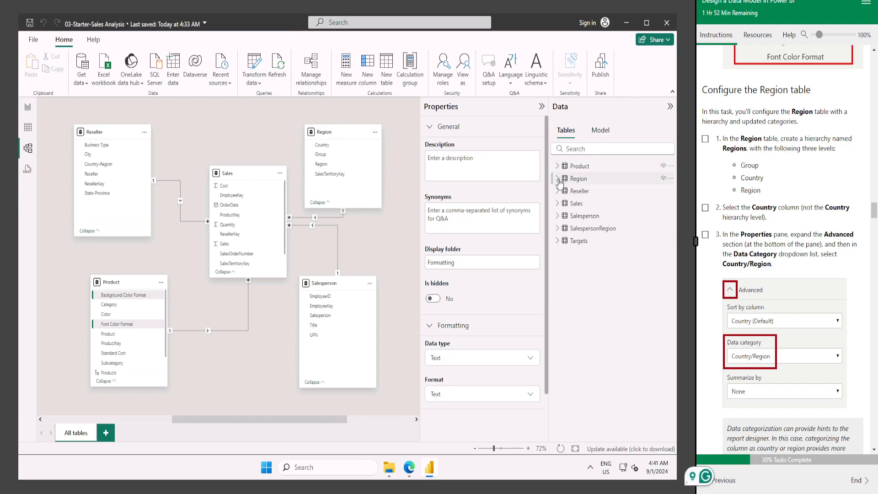
left_click(558, 179)
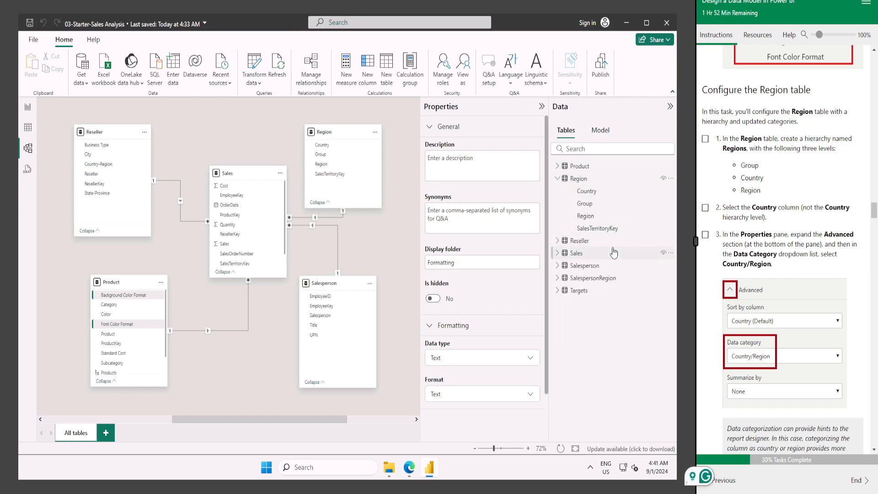
left_click(706, 140)
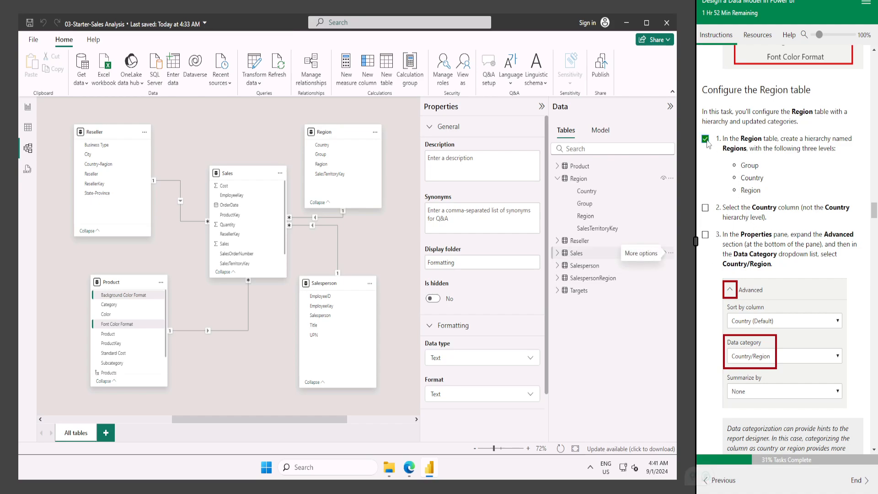
right_click(585, 216)
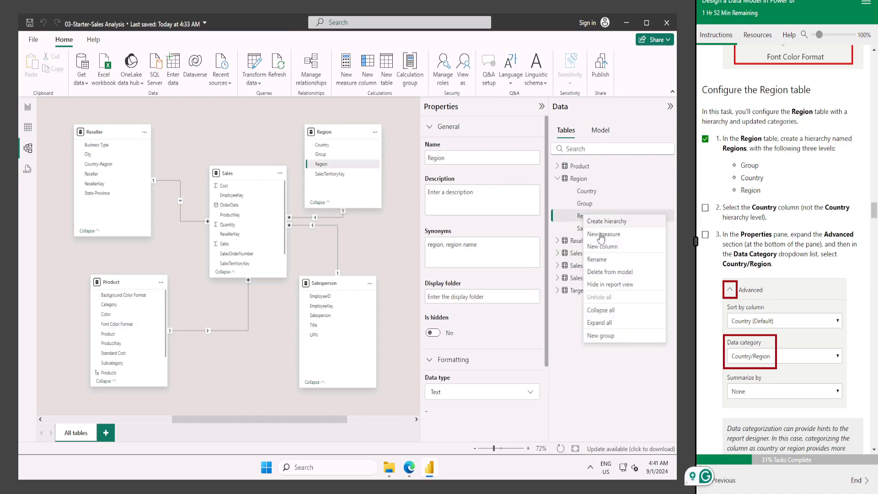
left_click(606, 221)
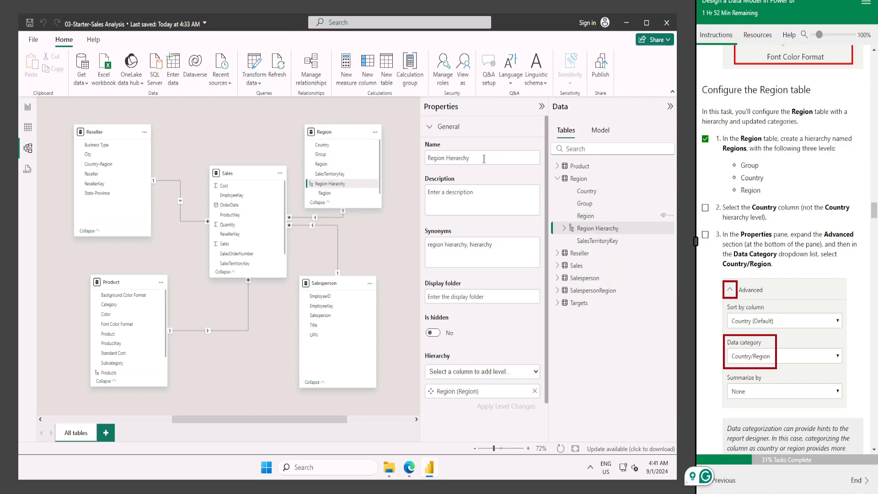
left_click_drag(487, 159, 450, 159)
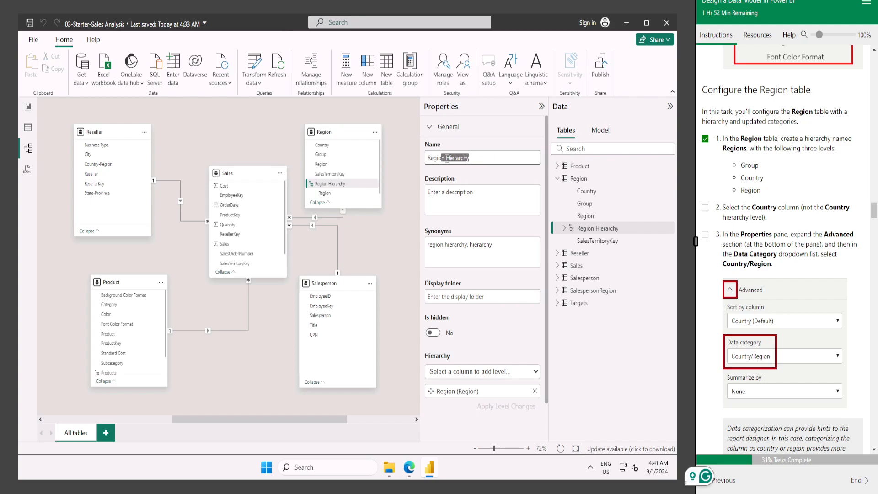
key("BackSpace")
scroll(472, 229, "down", 1)
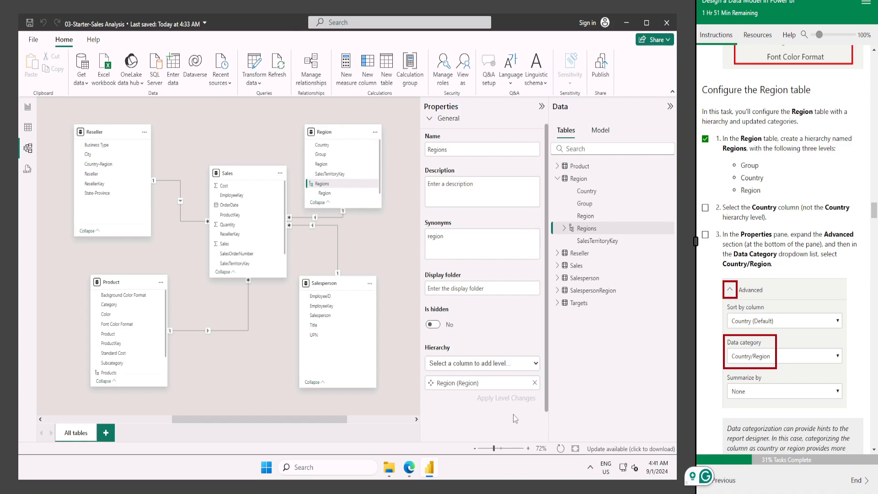
left_click(534, 382)
left_click(426, 269)
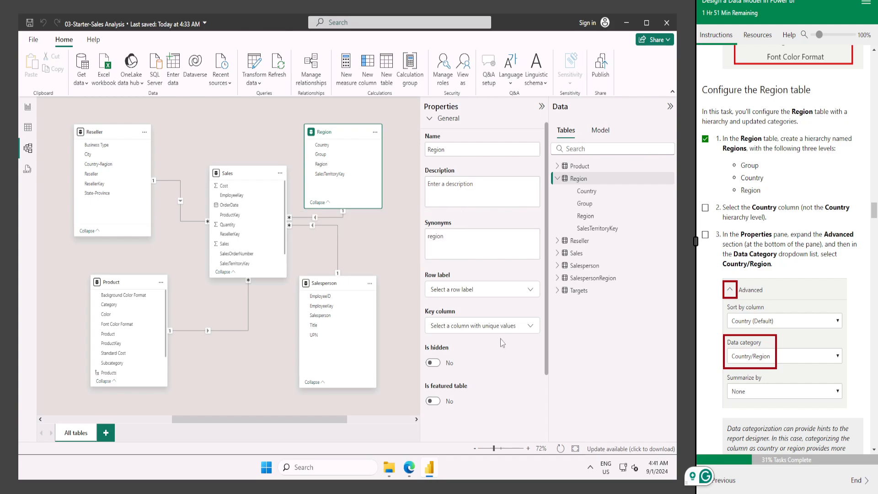
Create a hierarchy from the Region table's Country column and name it Regions
right_click(591, 192)
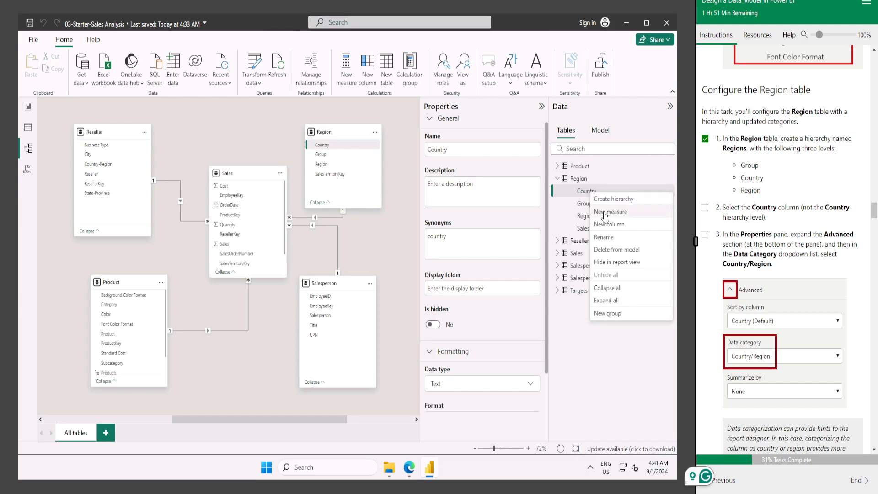
left_click(613, 198)
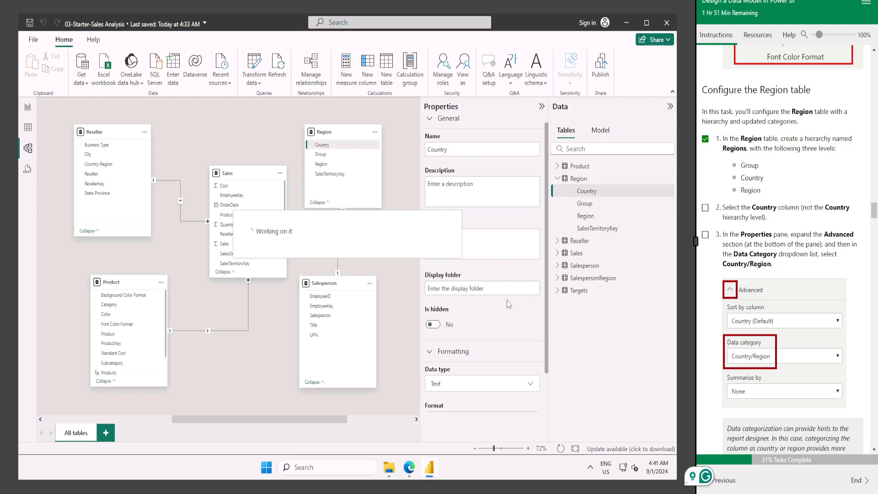
left_click(481, 149)
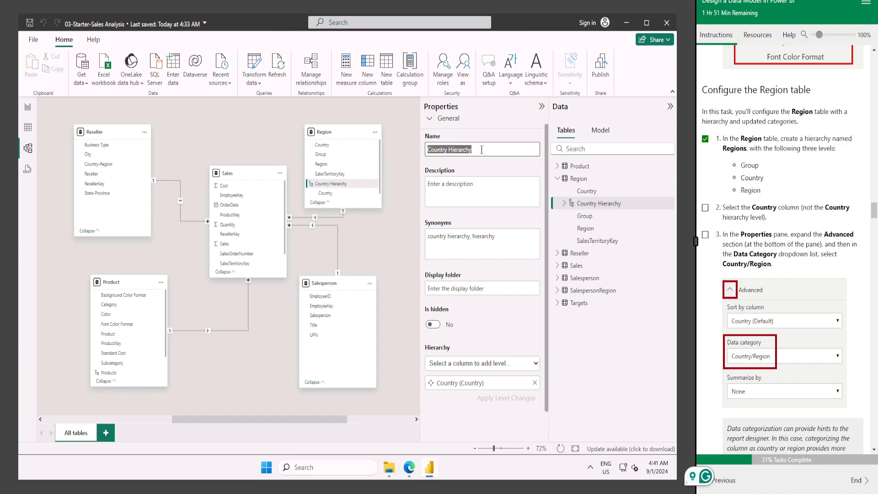
type("g")
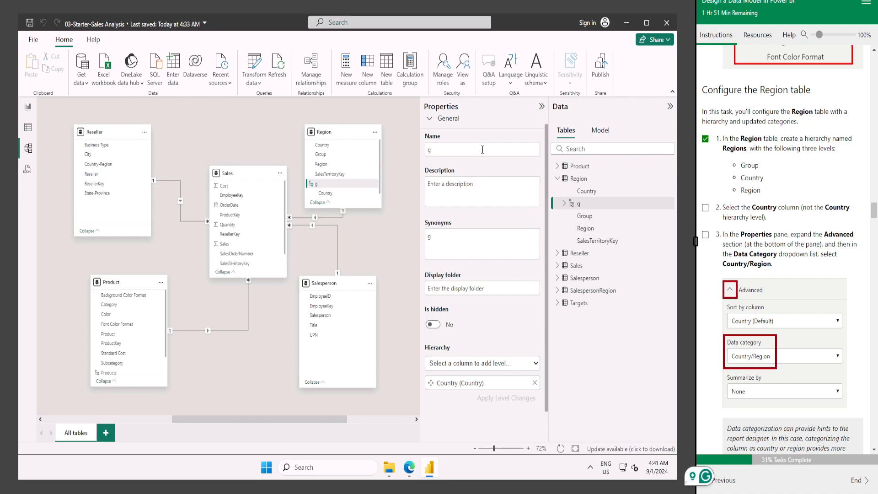
left_click(482, 149)
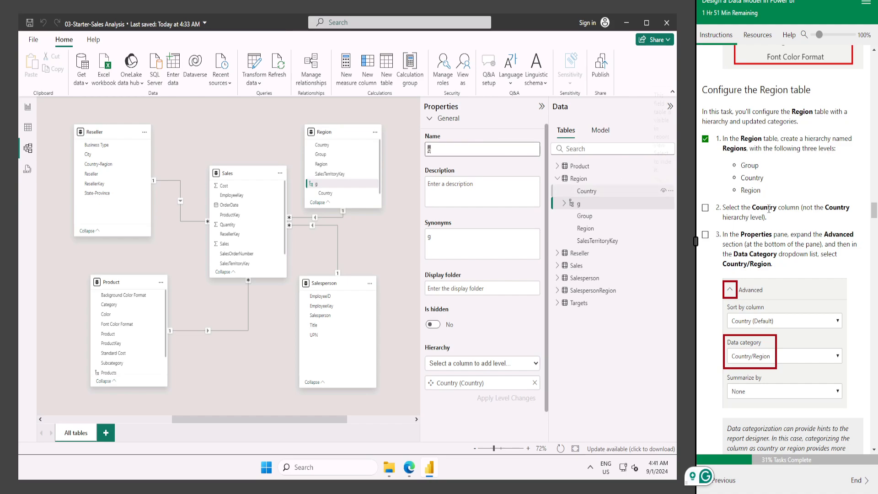
type("Re")
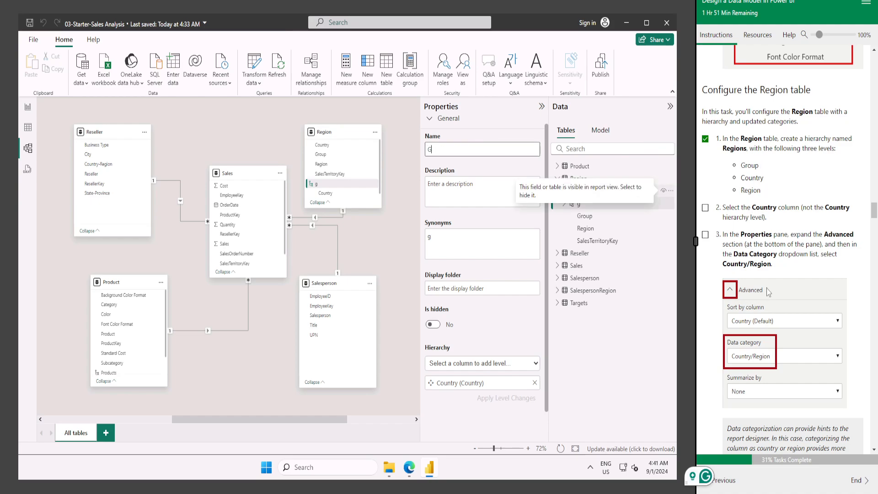
type("gions")
key("Return")
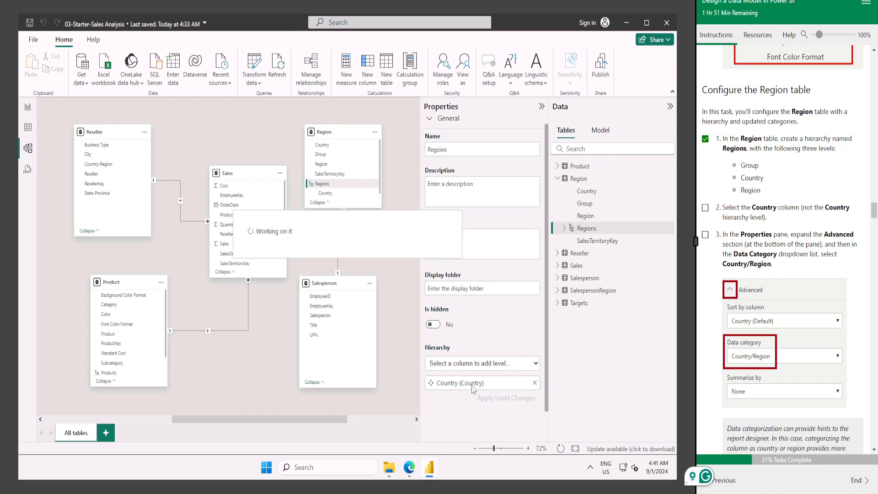
Add Group and Region to the Regions hierarchy, order the levels Group, Country, Region, and apply the level changes
left_click(463, 365)
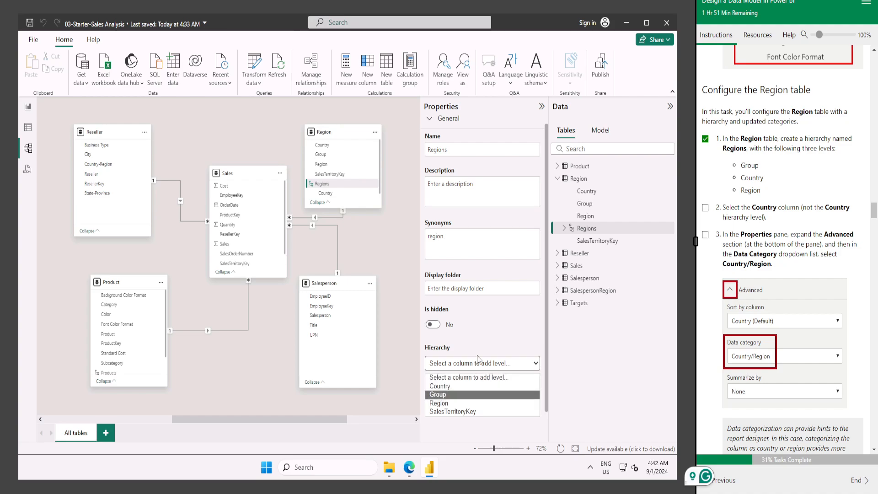
left_click(499, 387)
left_click(490, 368)
left_click(484, 389)
left_click_drag(484, 388, 485, 405)
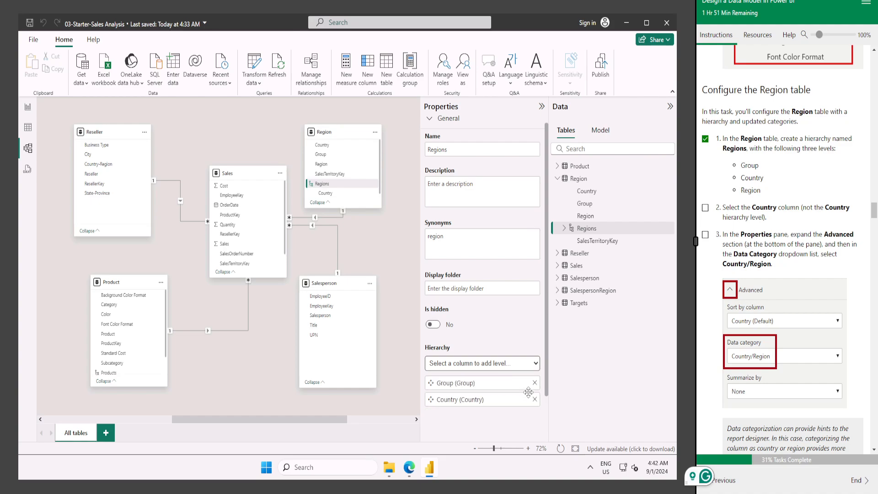
left_click(497, 366)
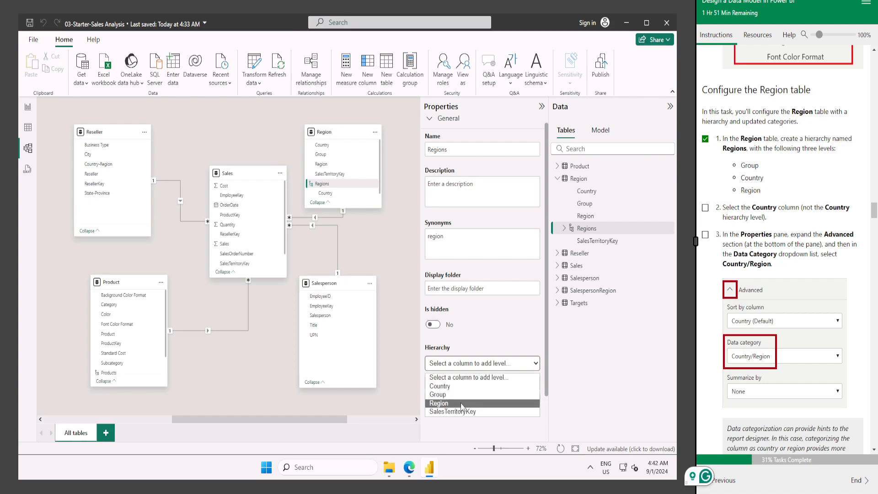
left_click(487, 408)
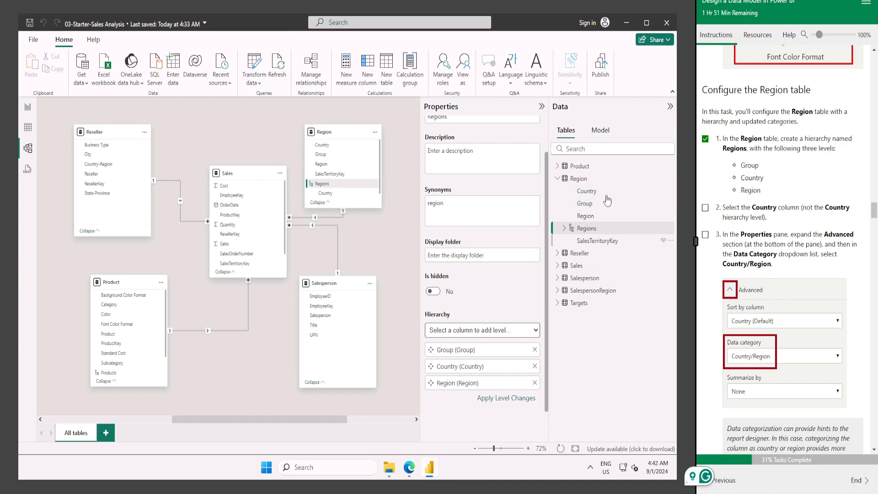
left_click(510, 402)
left_click(512, 398)
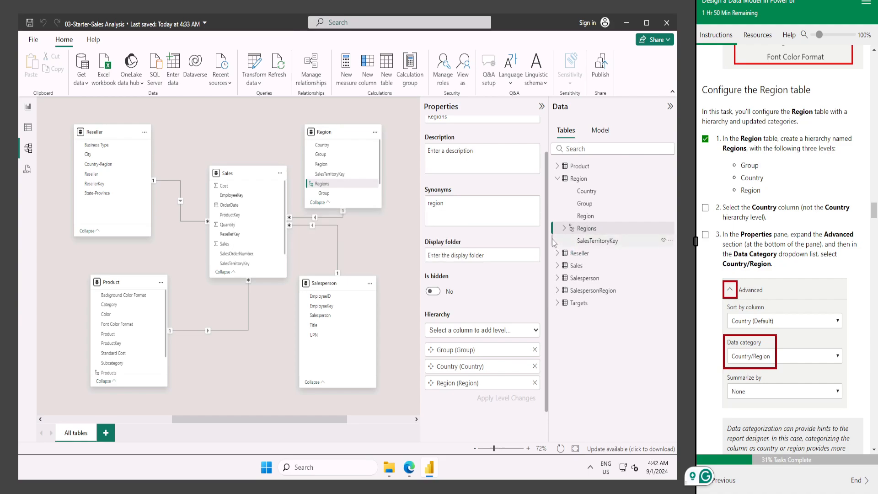
Check off lab instruction 2 and set the data category of the Region table's Country column to Country/Region
left_click(706, 209)
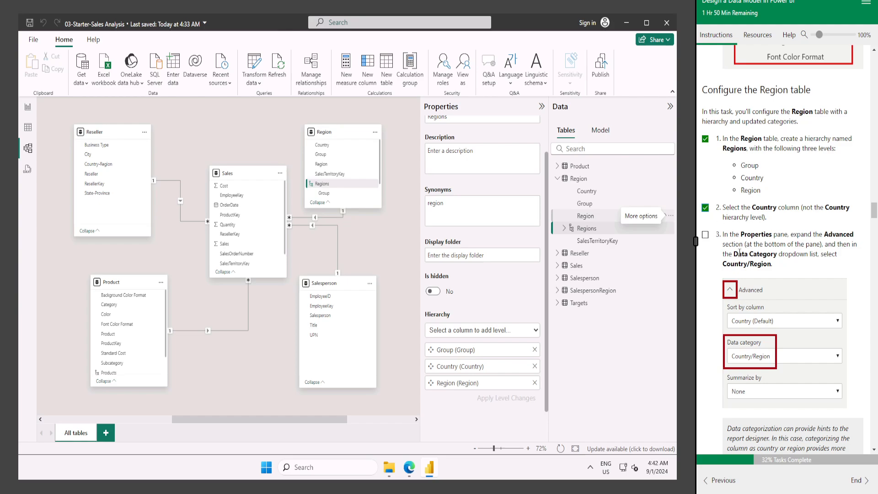
left_click(589, 191)
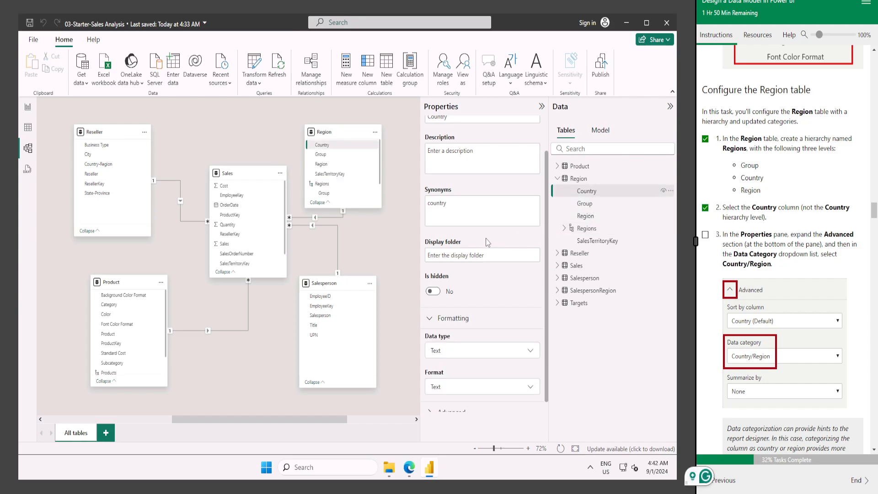
scroll(490, 278, "down", 2)
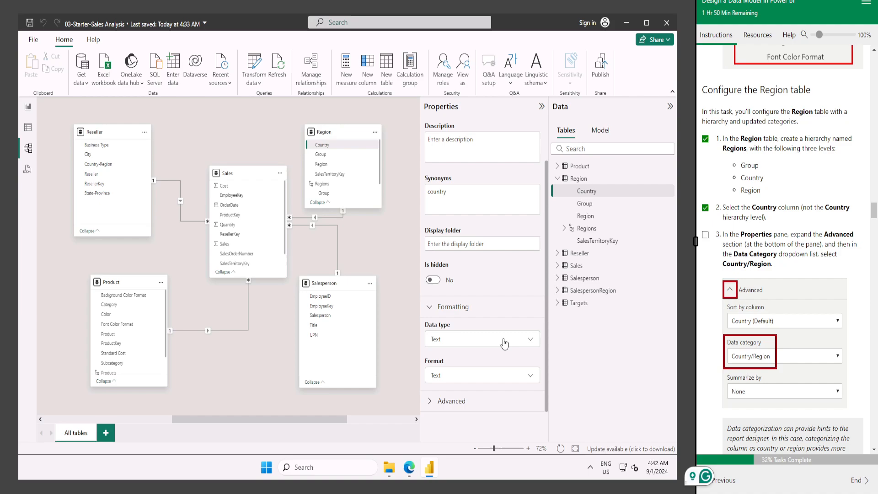
left_click(505, 341)
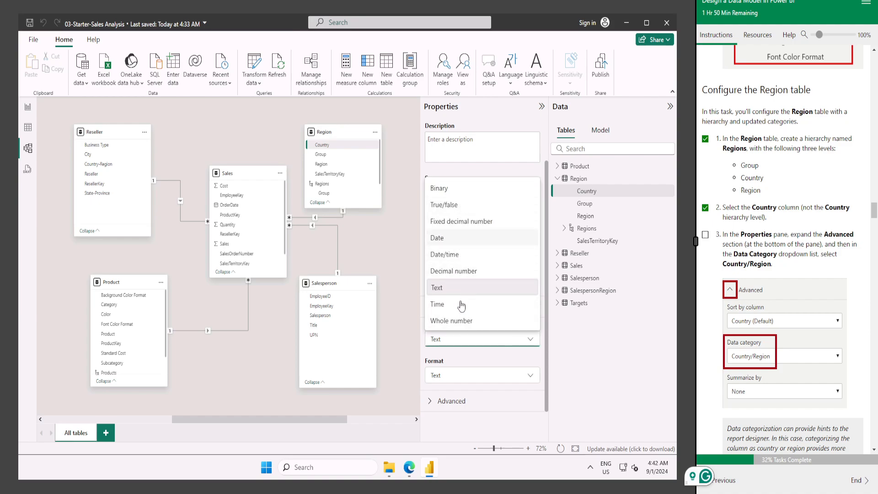
left_click(496, 359)
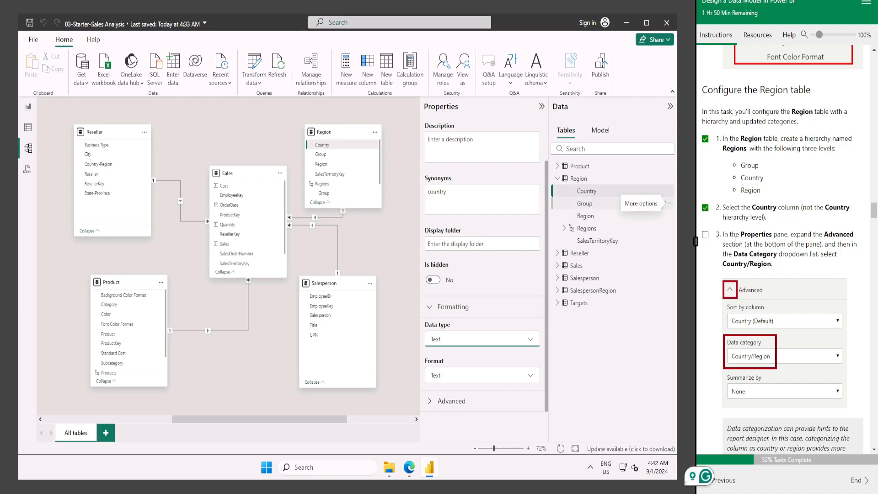
left_click(432, 402)
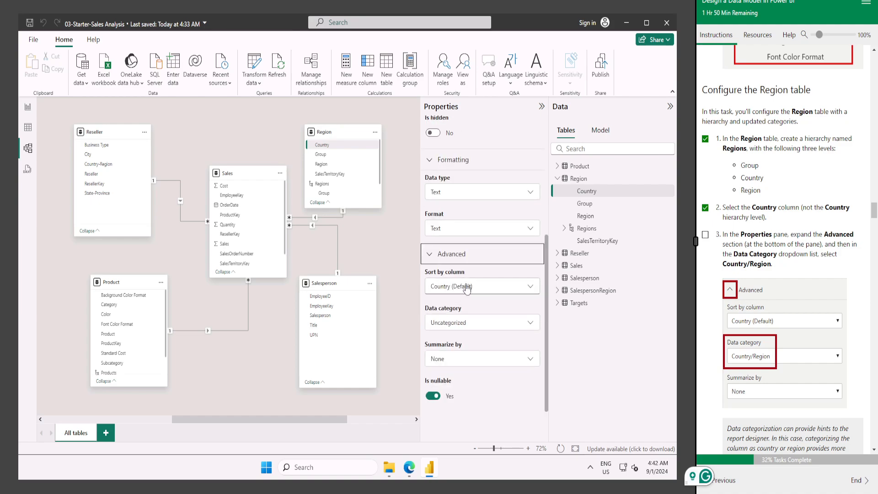
left_click(482, 323)
left_click(453, 122)
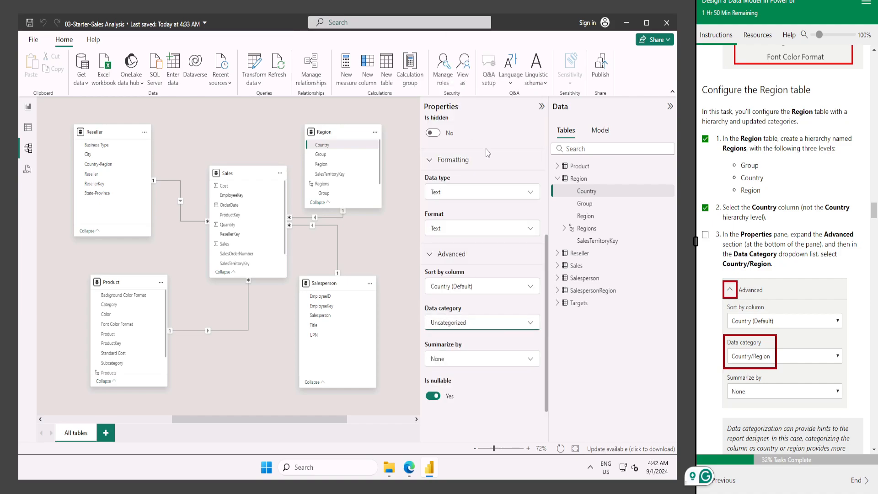
Check off lab instruction 3, collapse the Region table, and expand the Reseller table's fields for the Configure the Reseller table task
left_click(705, 235)
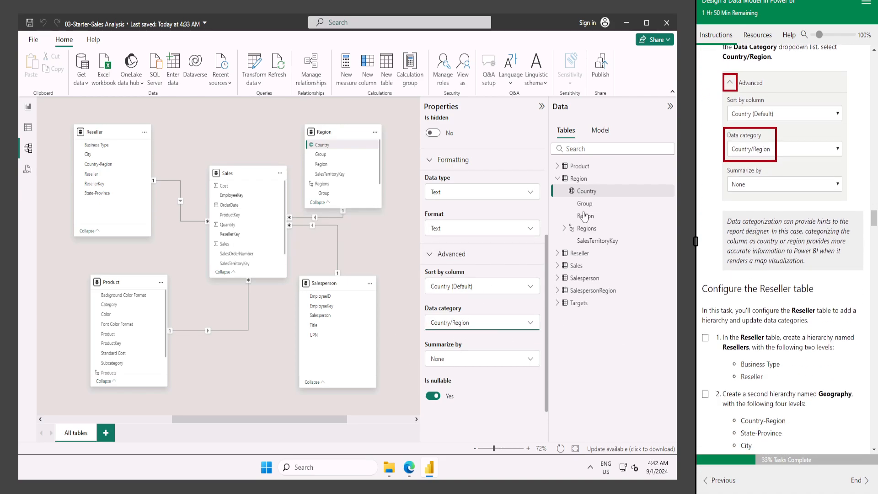
scroll(733, 224, "down", 3)
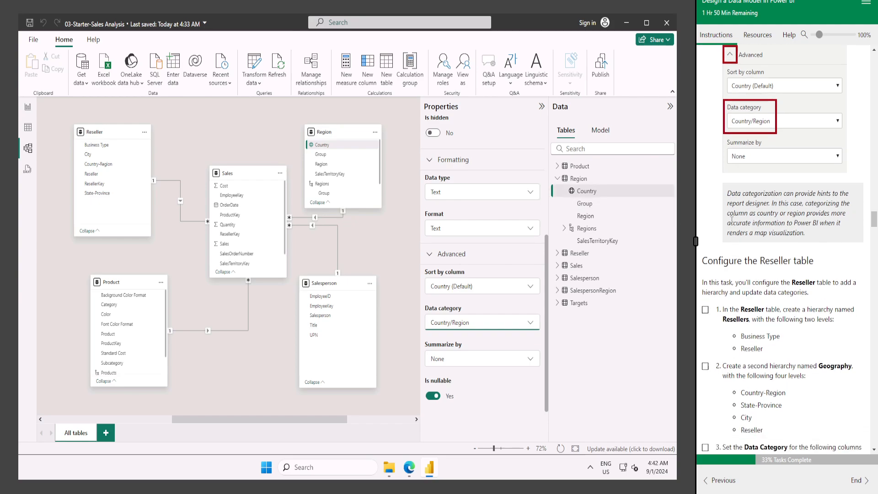
left_click(558, 179)
left_click(558, 192)
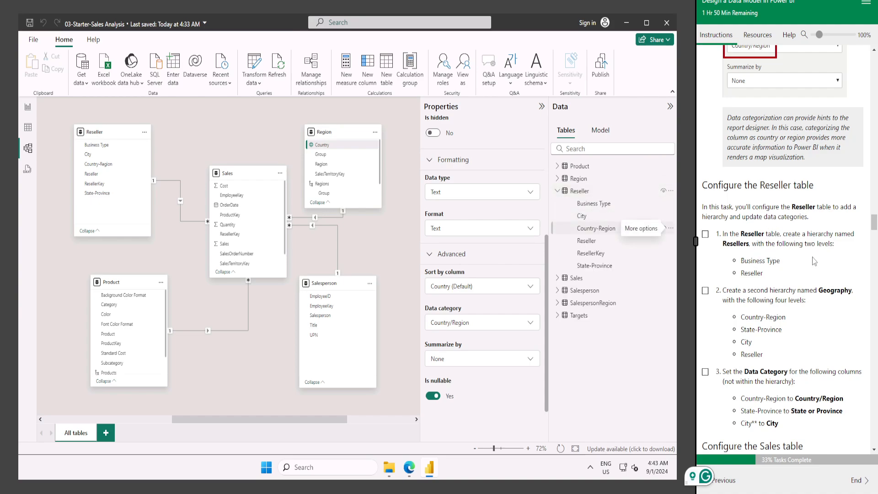
scroll(815, 262, "down", 1)
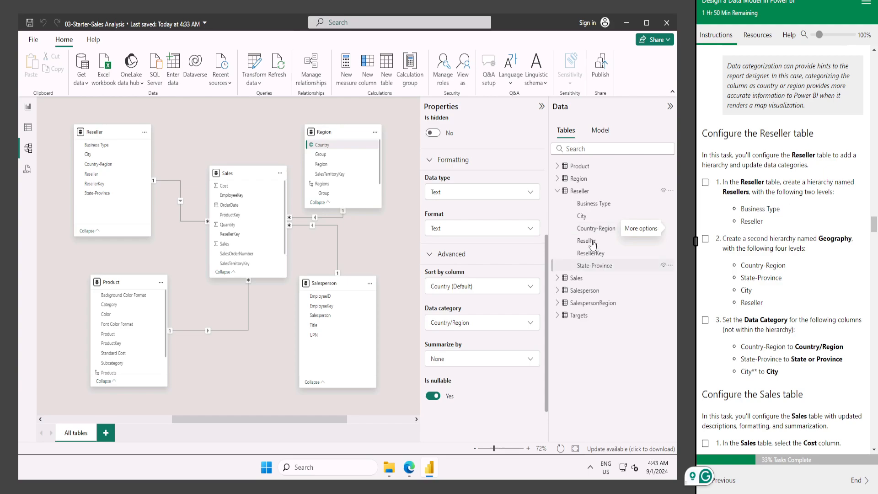
Create a hierarchy from the Reseller table's Business Type column, add Reseller as its second level, and apply the level changes
right_click(594, 204)
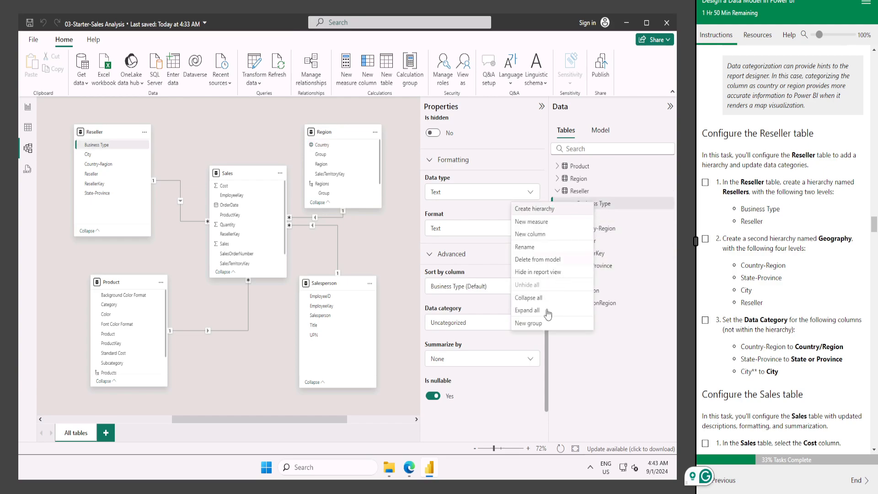
left_click(535, 210)
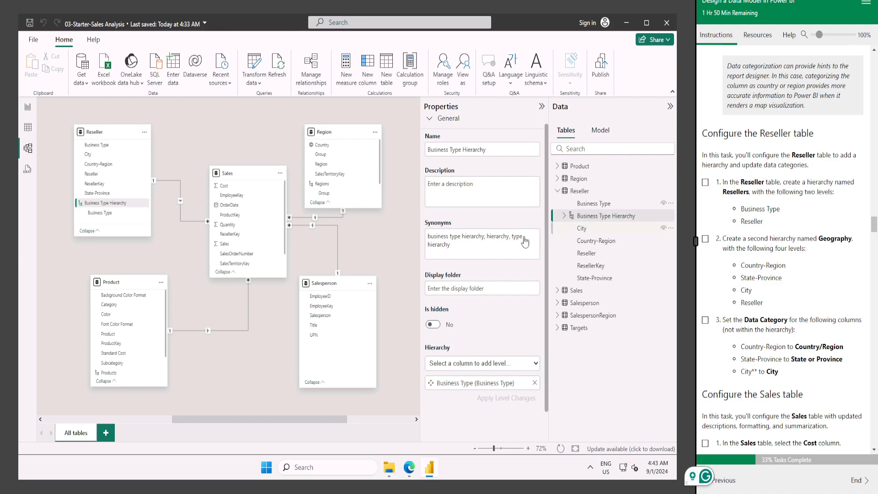
left_click(471, 363)
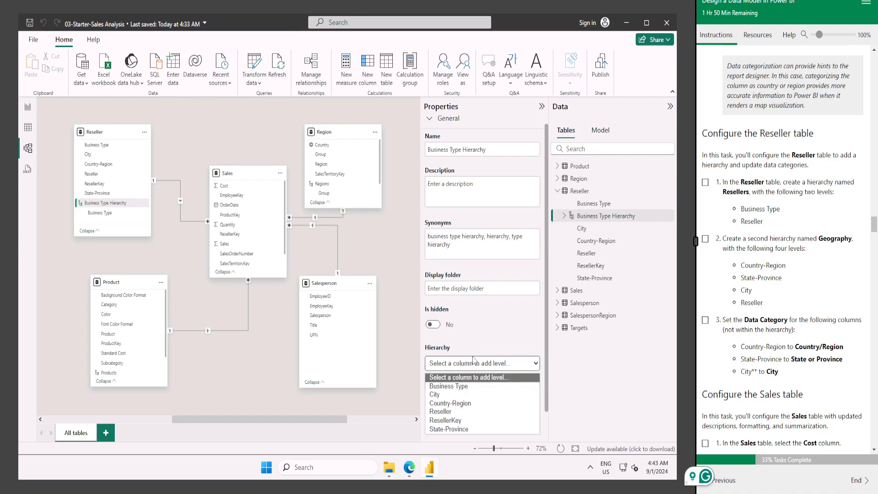
left_click(453, 412)
scroll(513, 373, "down", 1)
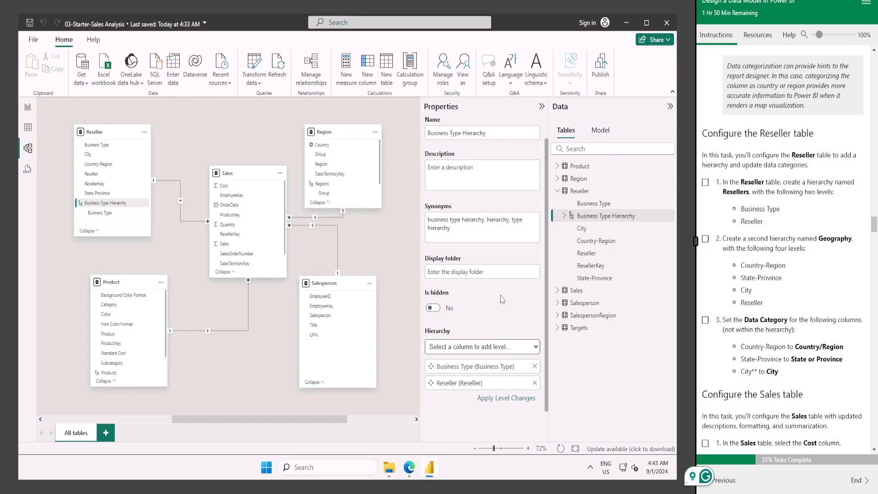
left_click(510, 401)
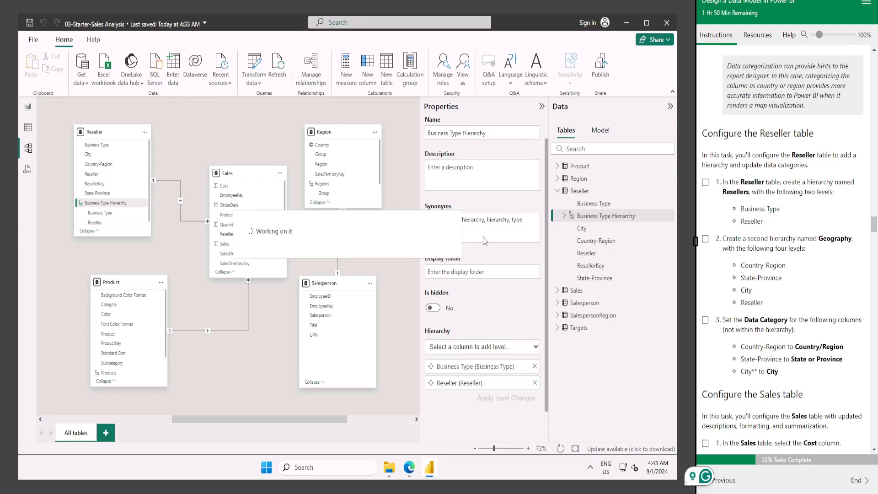
Rename the Business Type hierarchy as Resellers and check off lab instruction 1 for the Reseller table
scroll(477, 224, "up", 1)
triple_click(476, 157)
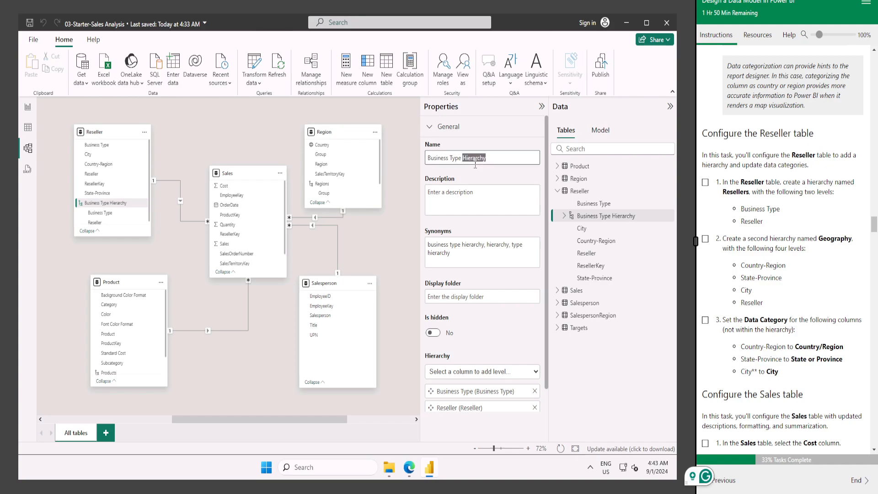
type("Resellers")
key("Return")
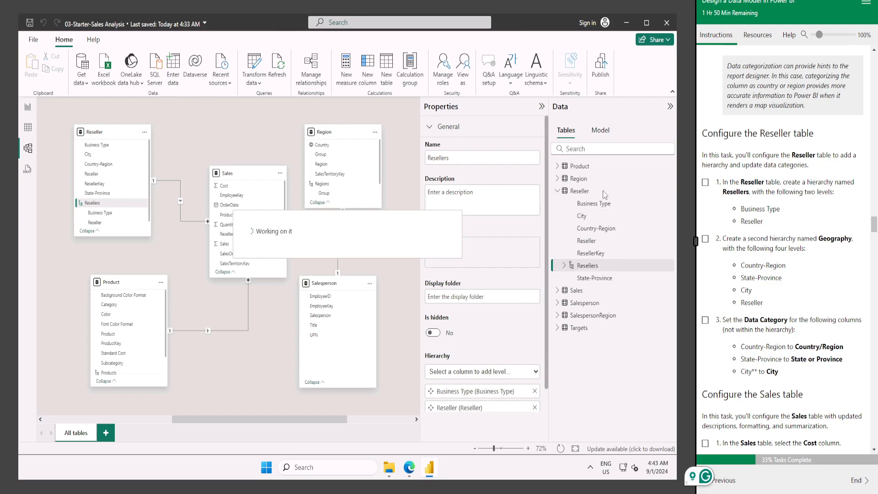
left_click(706, 182)
left_click(557, 191)
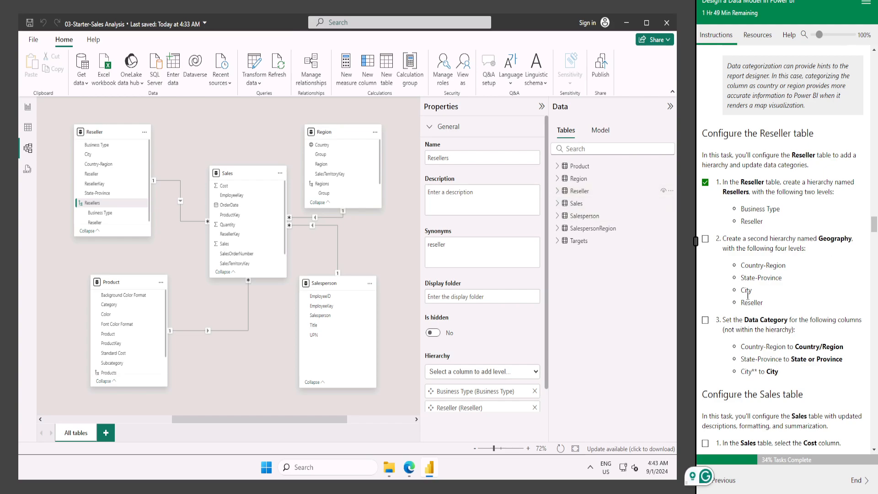
left_click(559, 192)
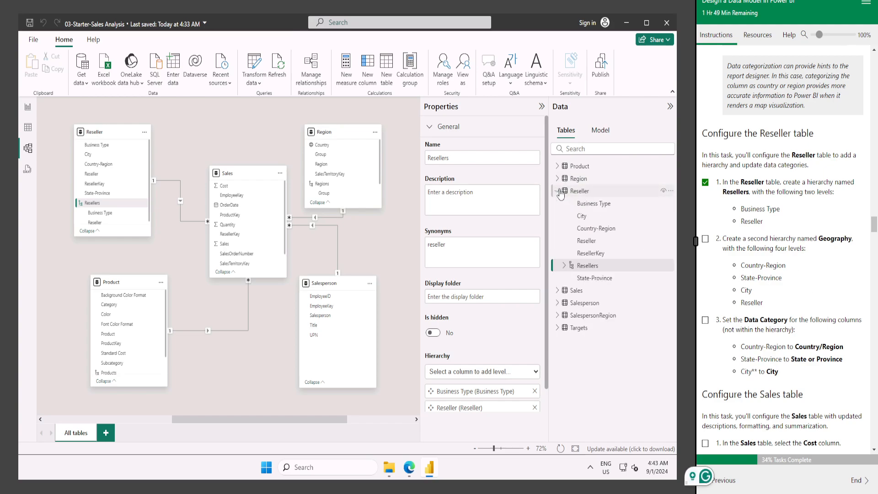
left_click(559, 192)
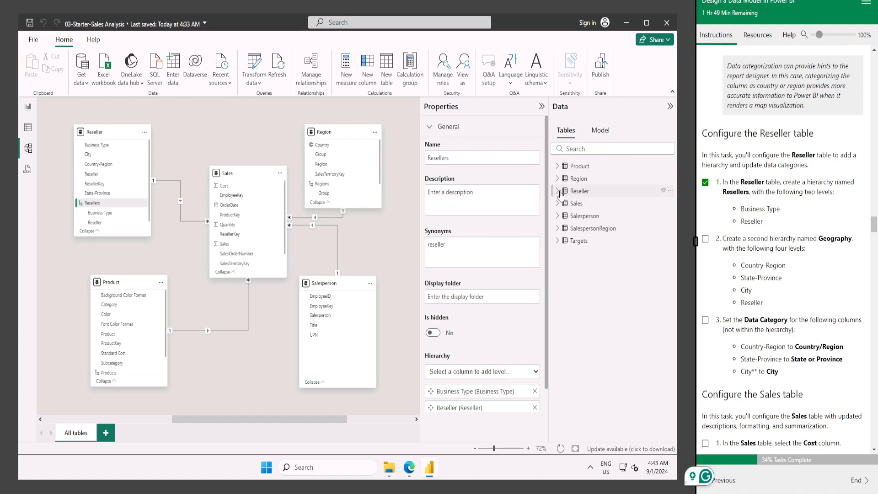
left_click(559, 192)
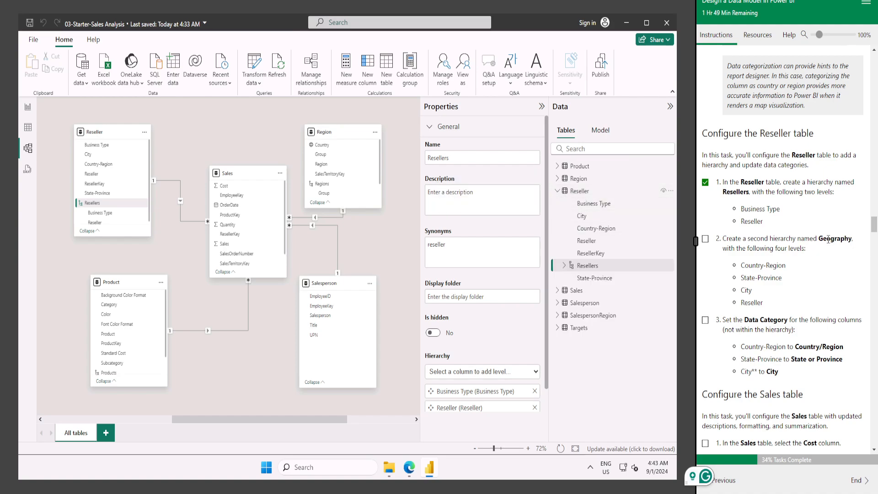
Try to create a second hierarchy in the Reseller table from the Country-Region column
right_click(595, 230)
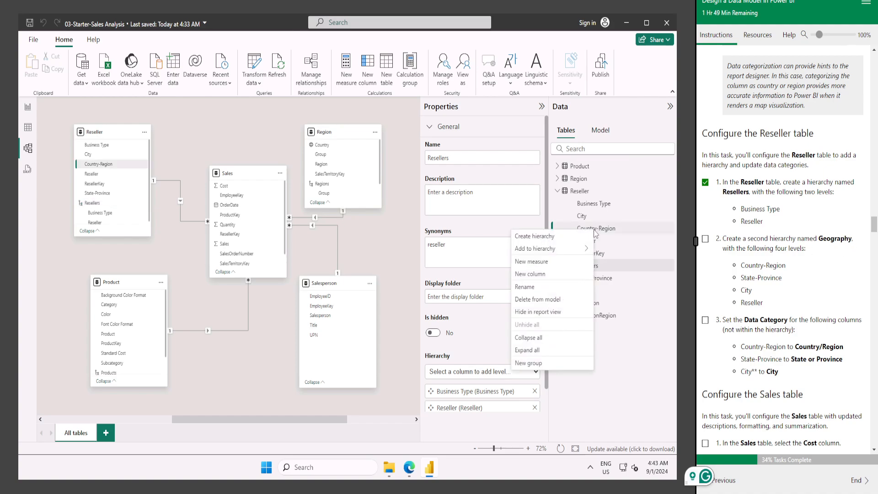
left_click(540, 239)
left_click(540, 239)
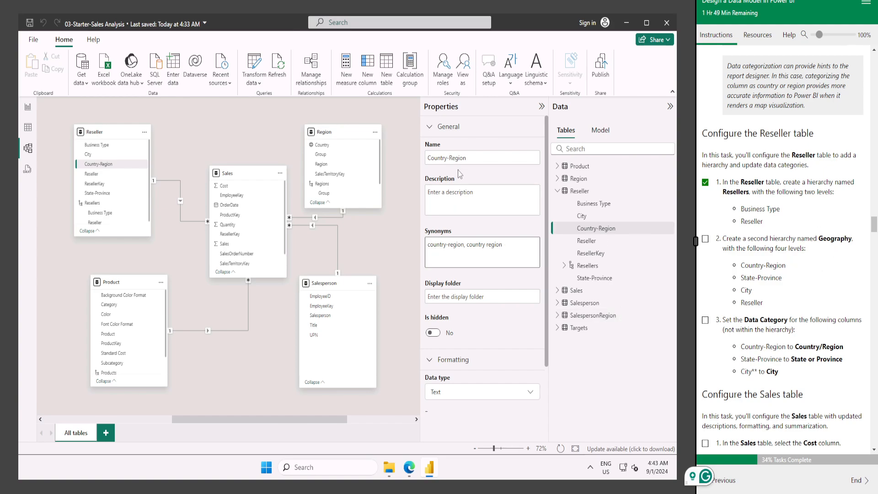
Rename the Reseller table's Country-Region column as Geography
triple_click(481, 157)
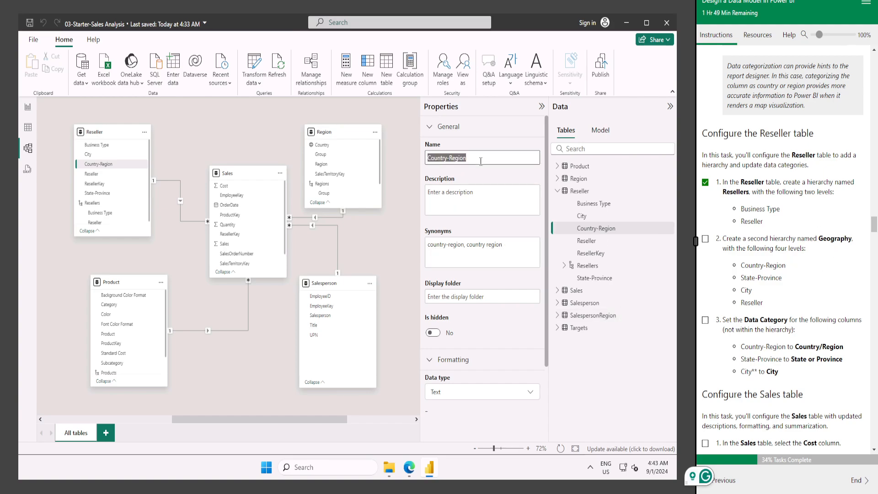
type("Geography")
scroll(488, 226, "down", 2)
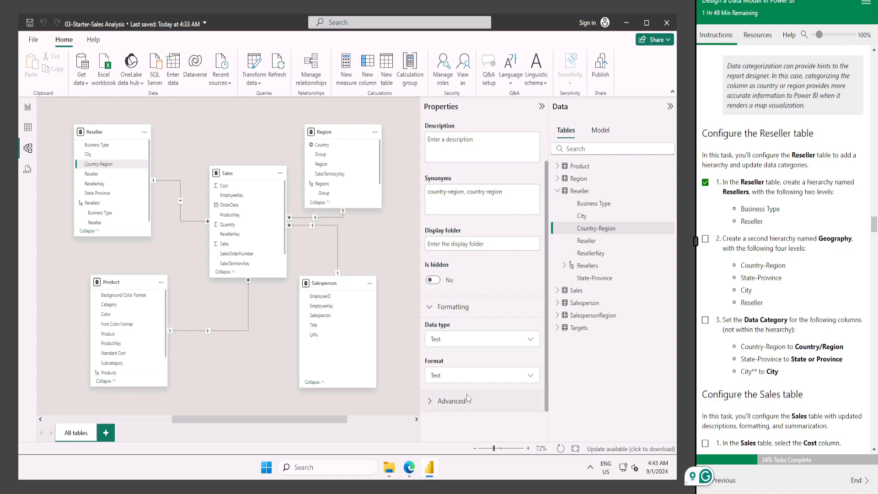
scroll(502, 290, "up", 2)
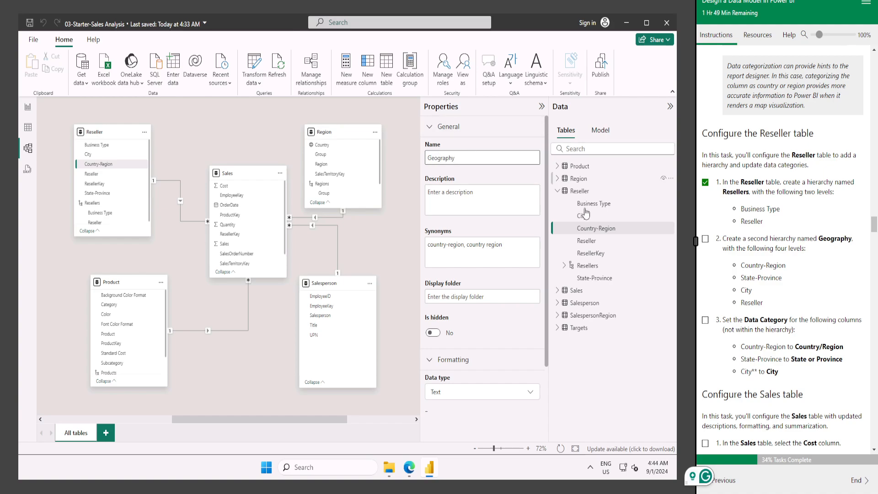
right_click(597, 234)
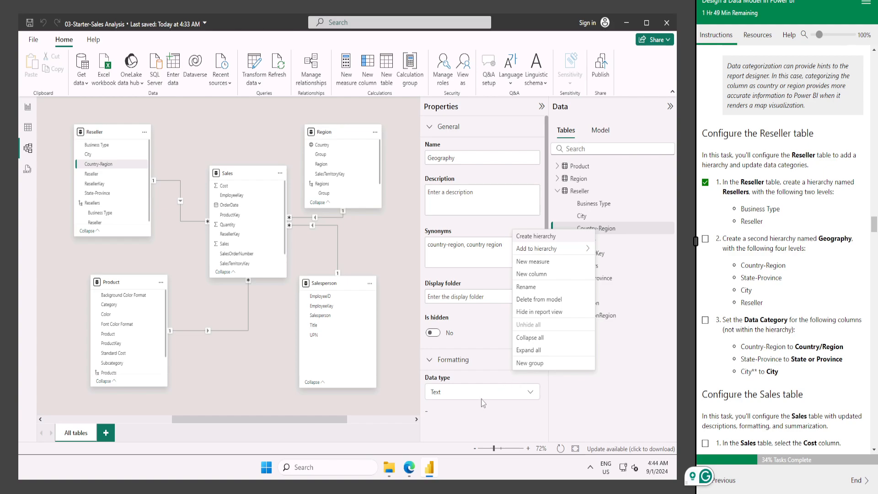
left_click(472, 185)
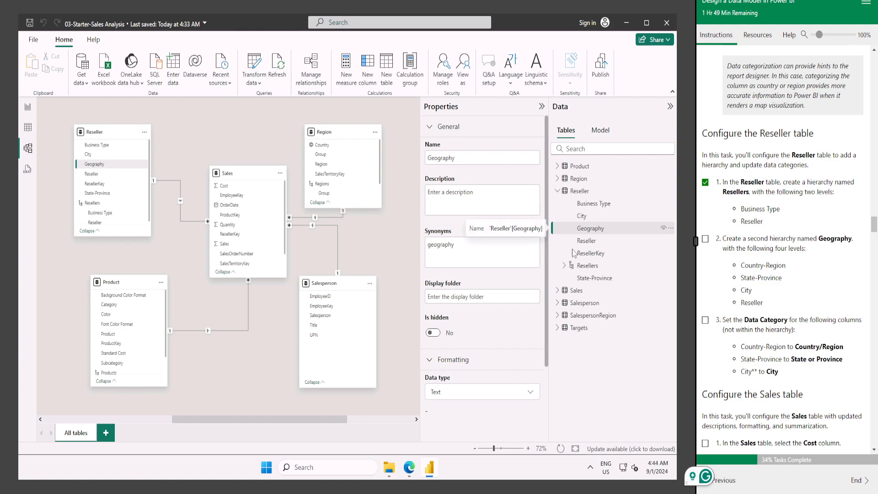
Create a hierarchy from the Reseller table's Geography column
right_click(590, 229)
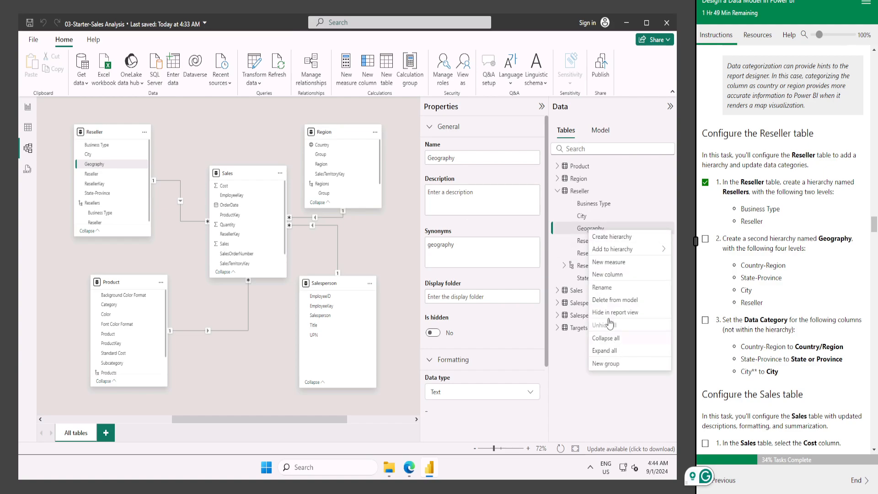
left_click(606, 240)
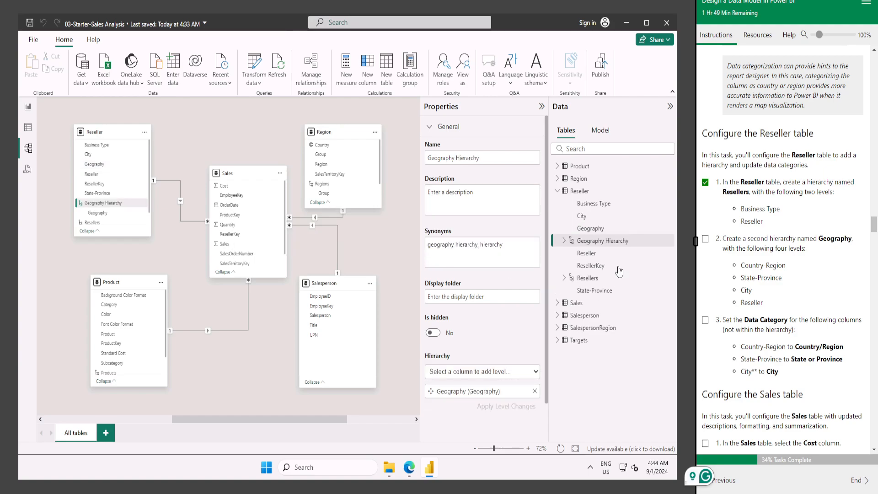
Rename the Reseller table's Geography column back to Country-Region and select the new hierarchy built from it
double_click(594, 231)
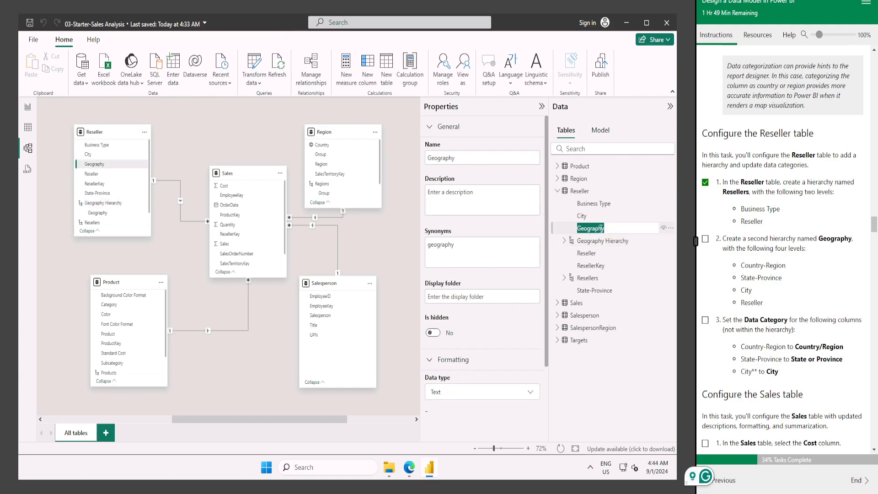
type("Country-Region")
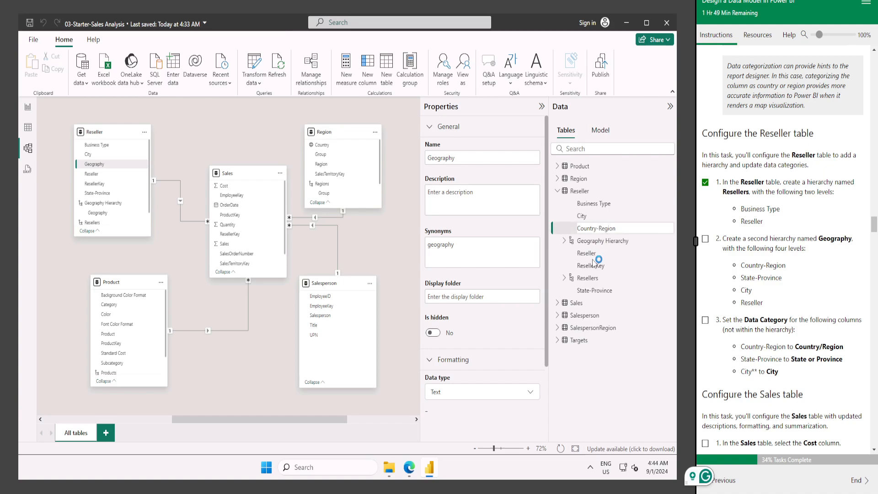
key("Return")
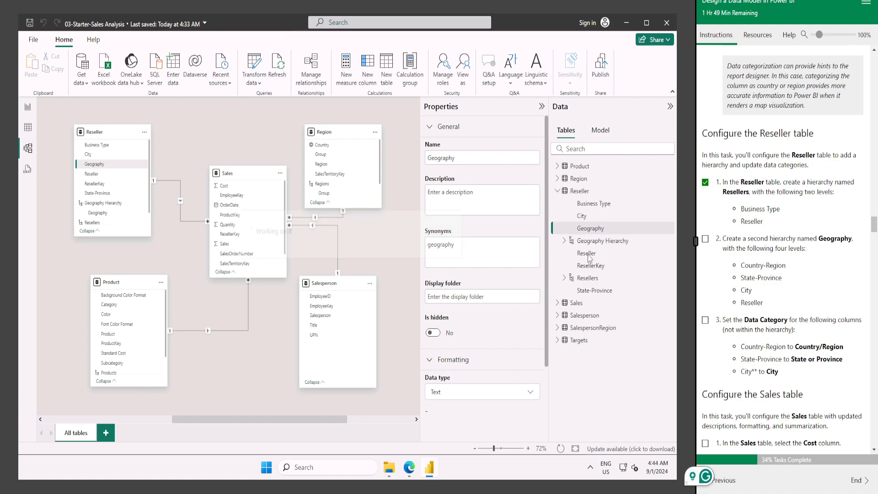
left_click(592, 242)
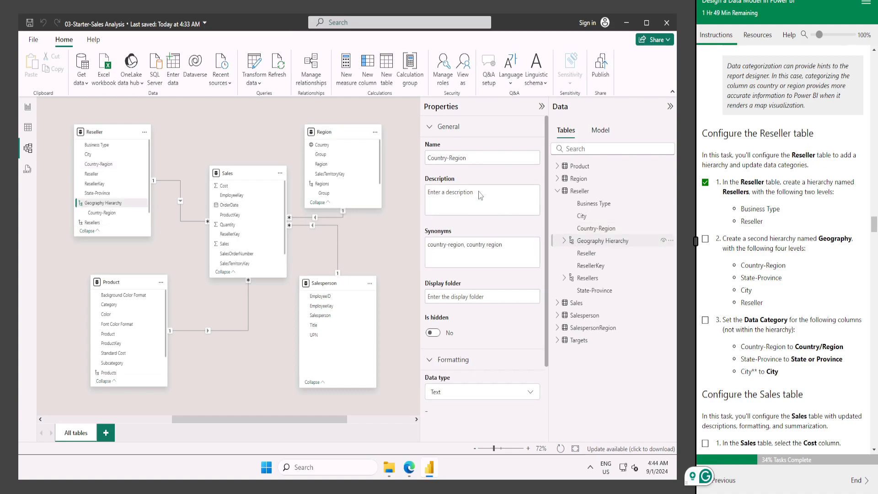
Expand the Reseller table's Geography Hierarchy and rename the Country-Region column as Geography
left_click(564, 240)
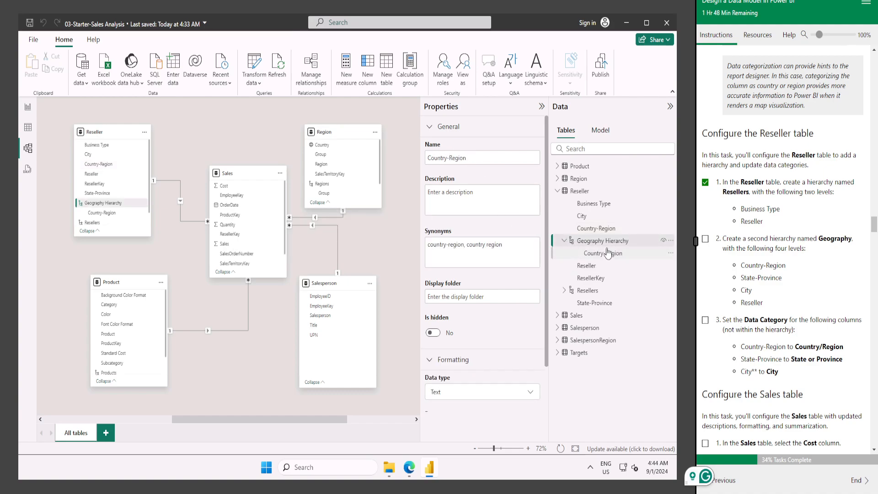
triple_click(489, 163)
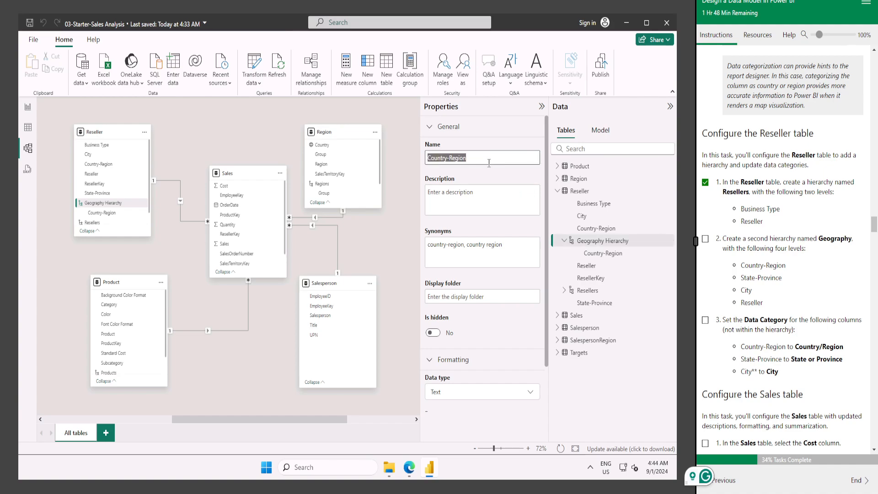
type("Geography")
key("Return")
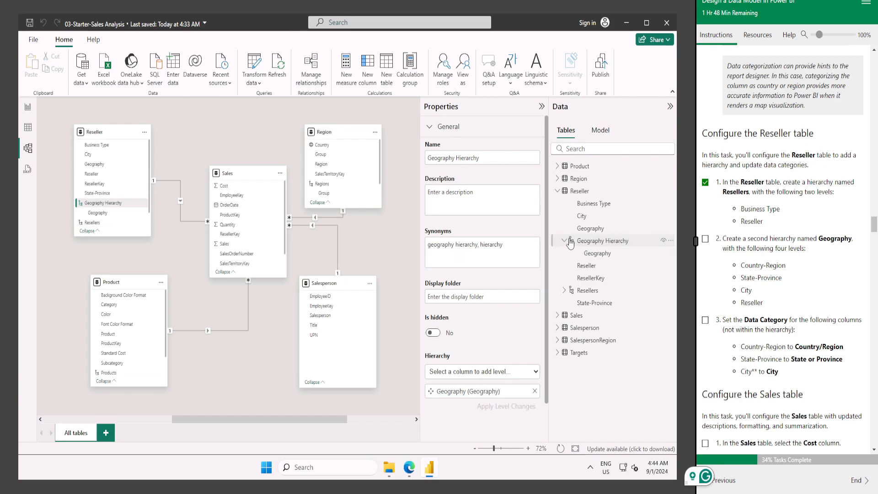
Try to rename the Reseller table's Geography Hierarchy as Geography
left_click(570, 244)
left_click_drag(496, 159, 462, 158)
key("BackSpace")
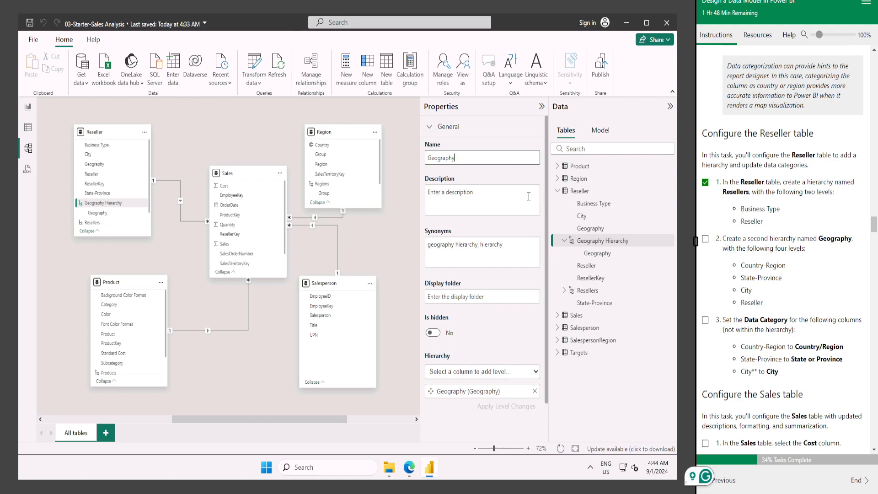
key("Return")
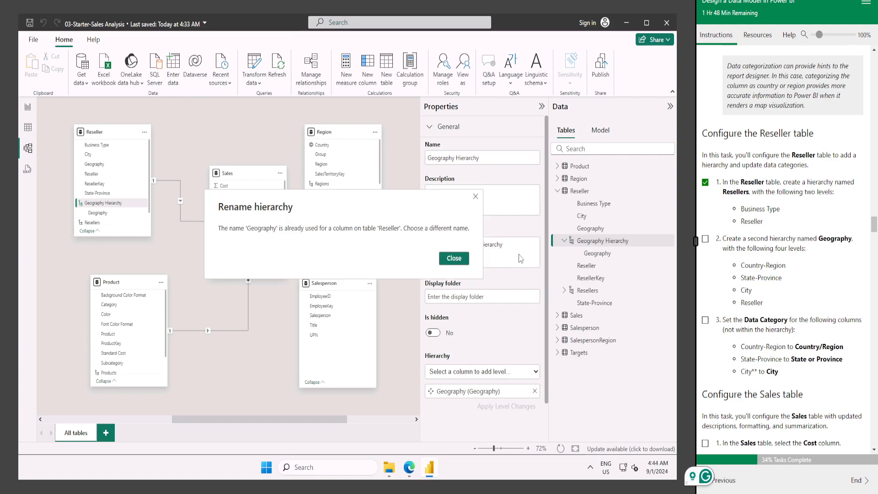
left_click(454, 259)
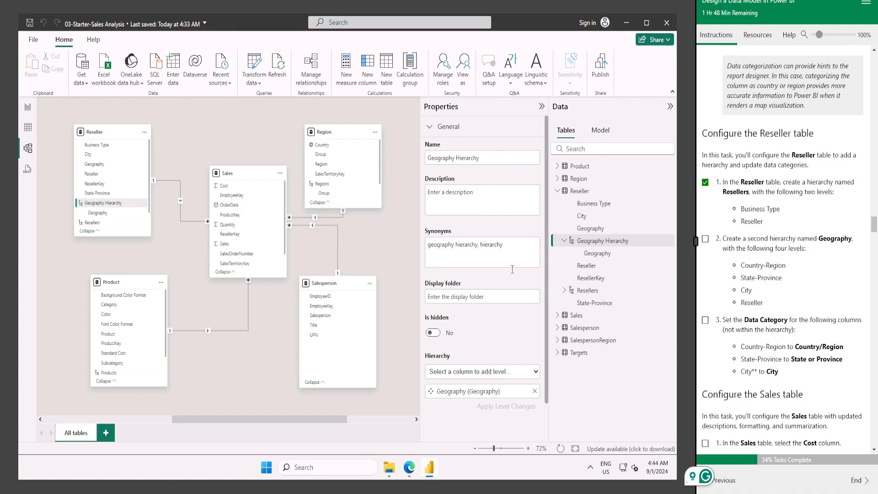
Rename the Reseller table's Geography column back to Country-Region
double_click(595, 229)
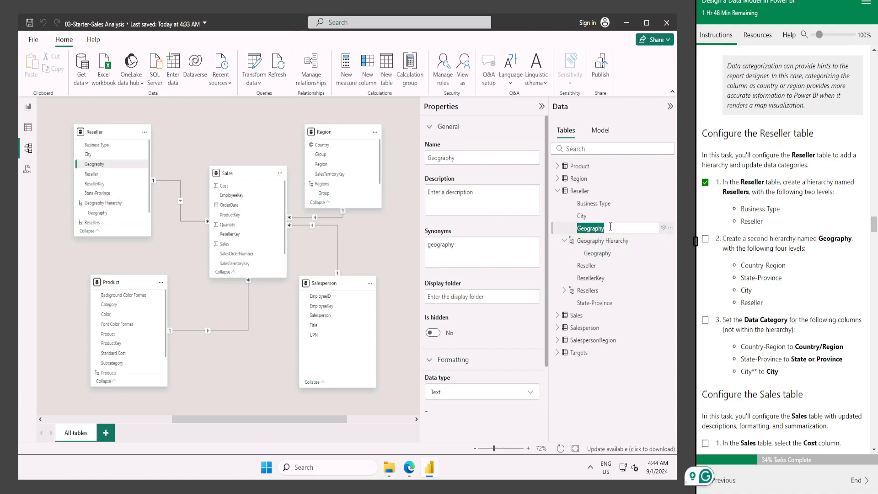
type("Country-")
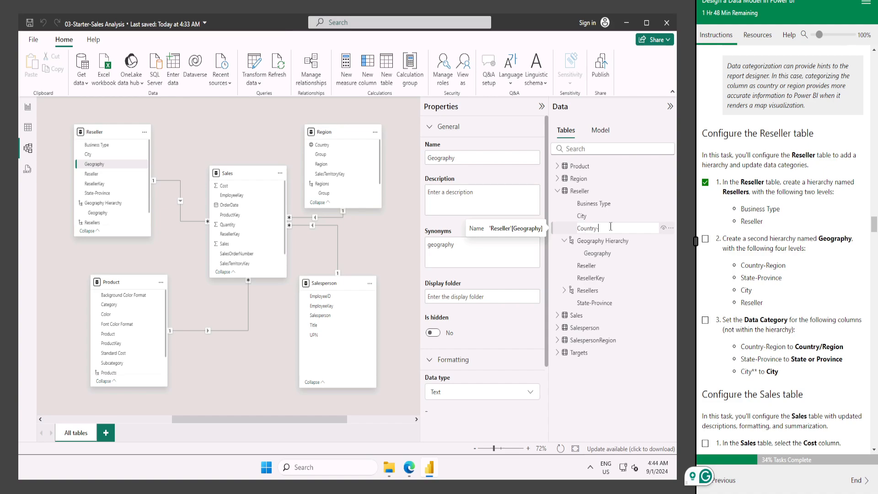
key("Return")
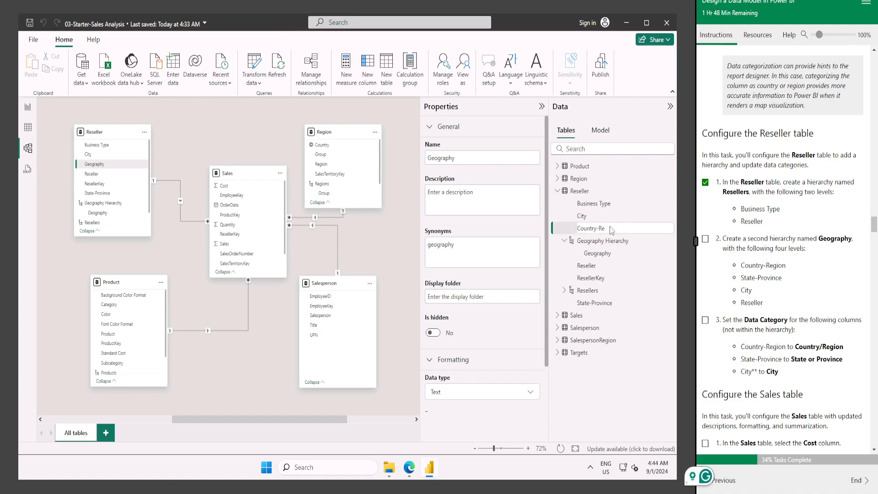
right_click(591, 225)
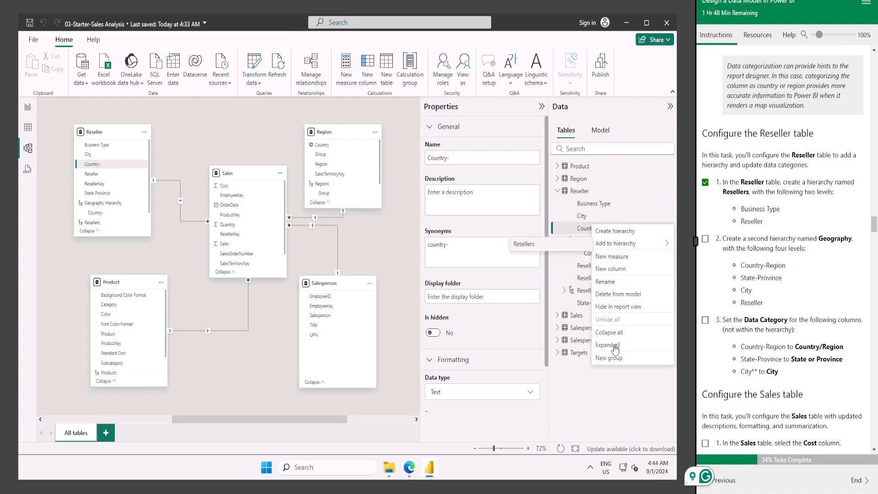
left_click(607, 282)
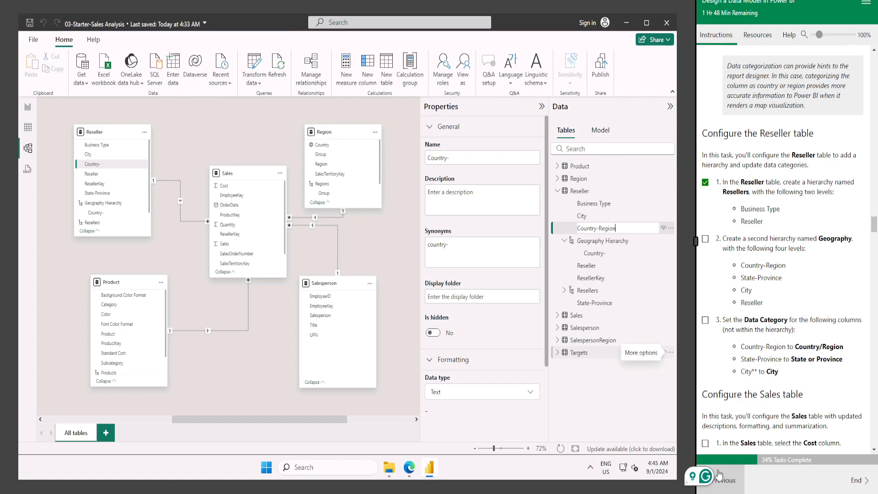
type("Region")
key("Return")
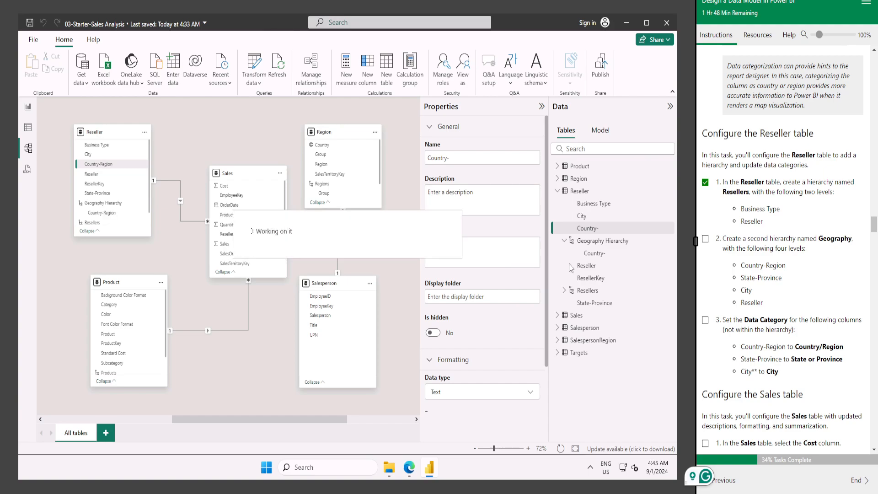
Shorten the name of the Reseller table's Geography Hierarchy to Geography
double_click(626, 241)
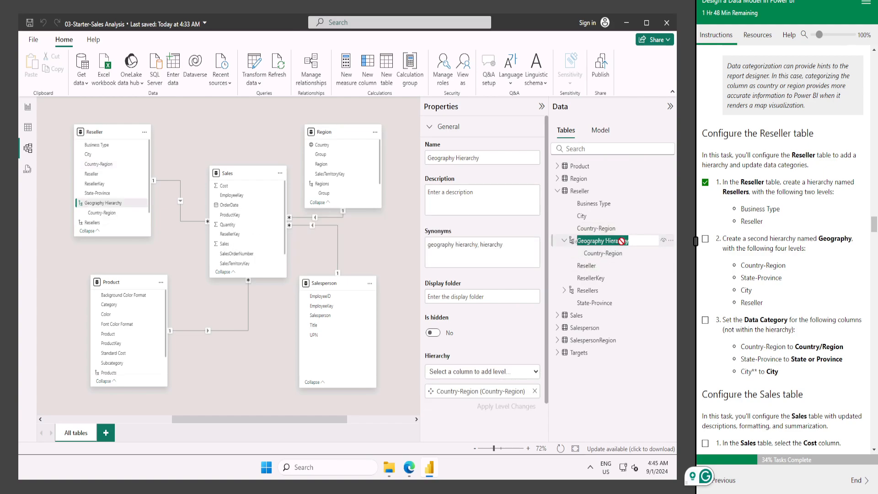
left_click(634, 241)
left_click_drag(635, 241, 604, 241)
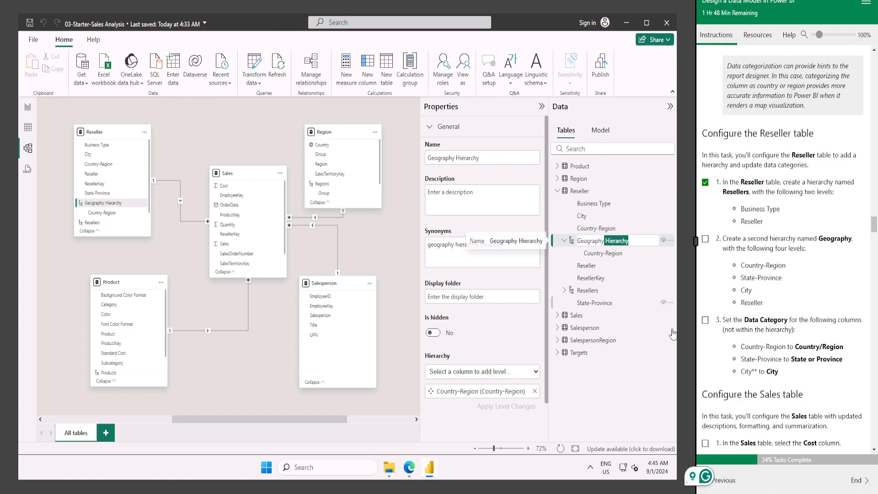
key("BackSpace")
key("Return")
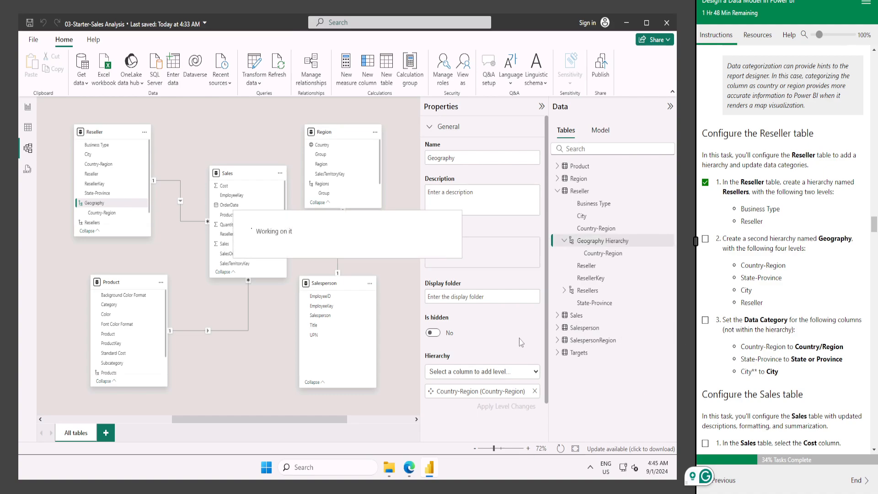
Add State-Province, City and Reseller as levels below Country-Region in the Geography hierarchy, apply them, and tick off the second hierarchy task
scroll(502, 317, "down", 1)
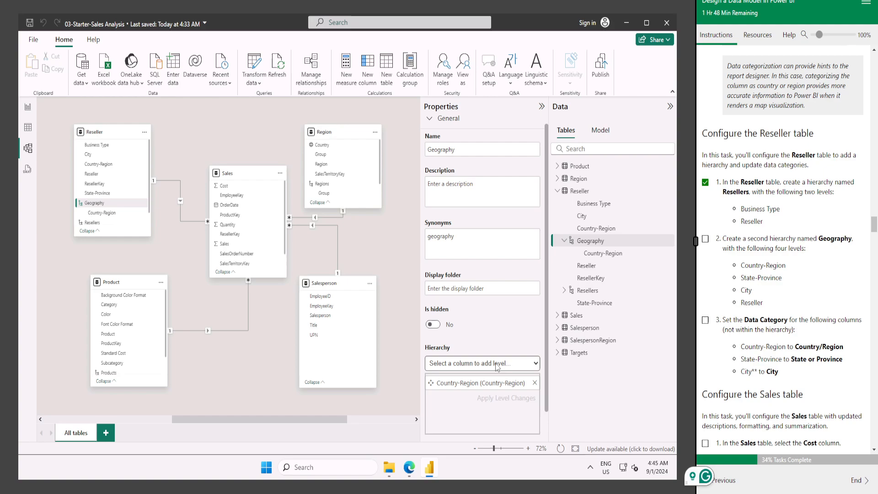
left_click(497, 364)
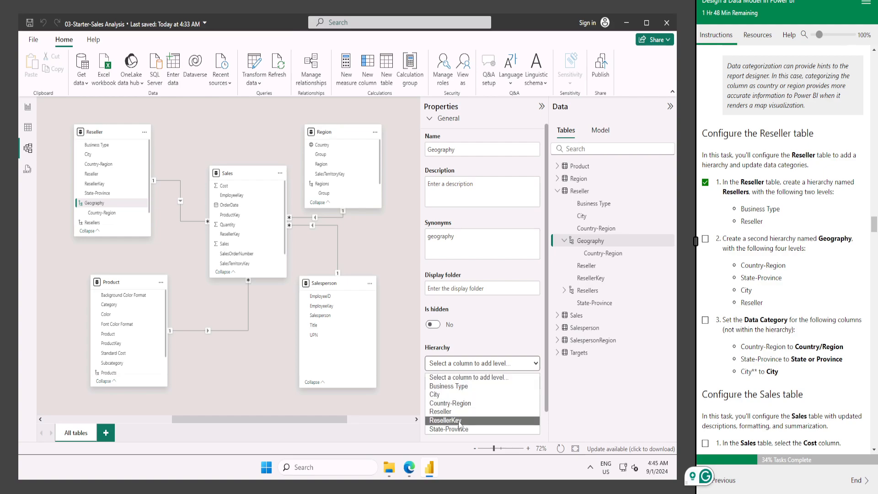
left_click(458, 430)
left_click(476, 365)
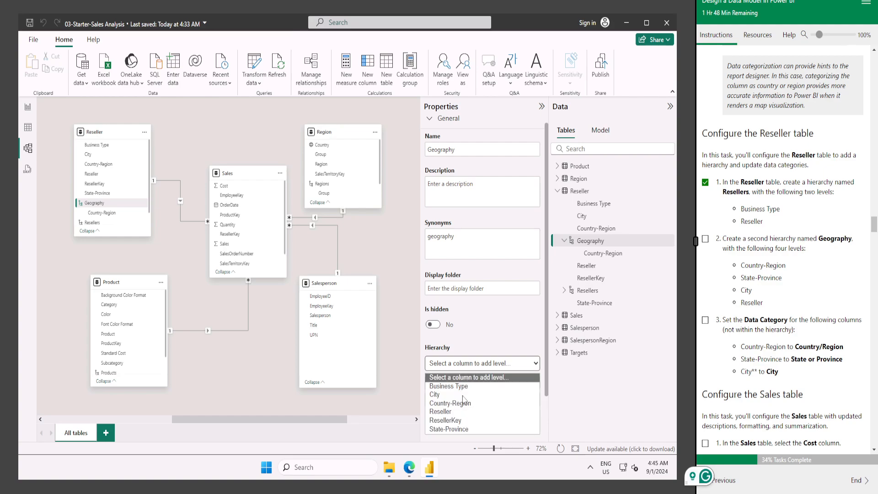
left_click(442, 401)
left_click(490, 365)
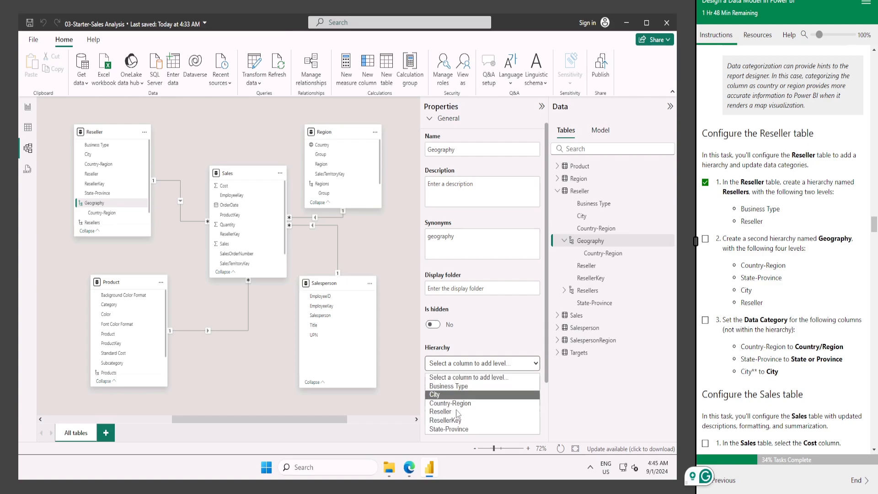
left_click(505, 350)
scroll(506, 349, "down", 2)
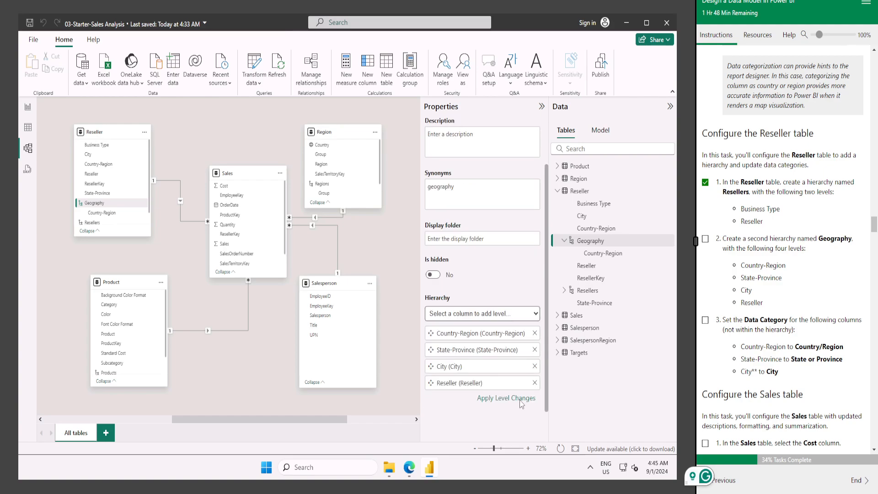
left_click(707, 239)
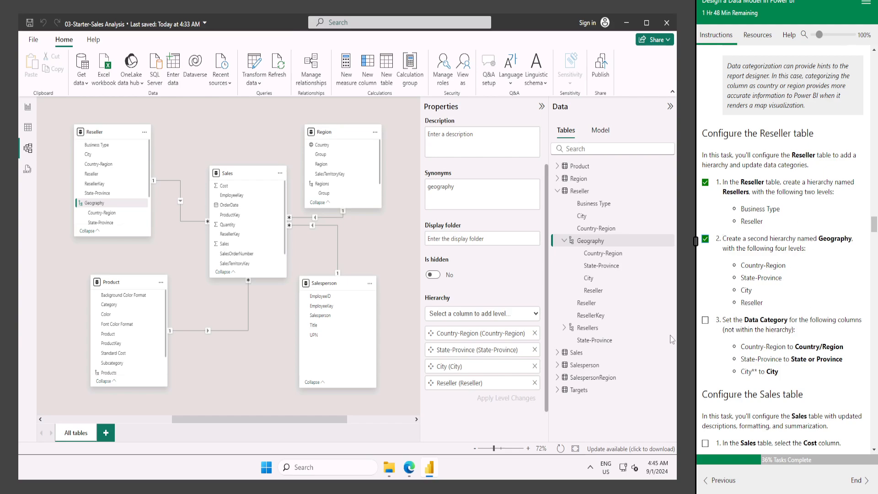
Tick off the data category task and set the data category of the Reseller table's Country-Region column to Country/Region
left_click(564, 241)
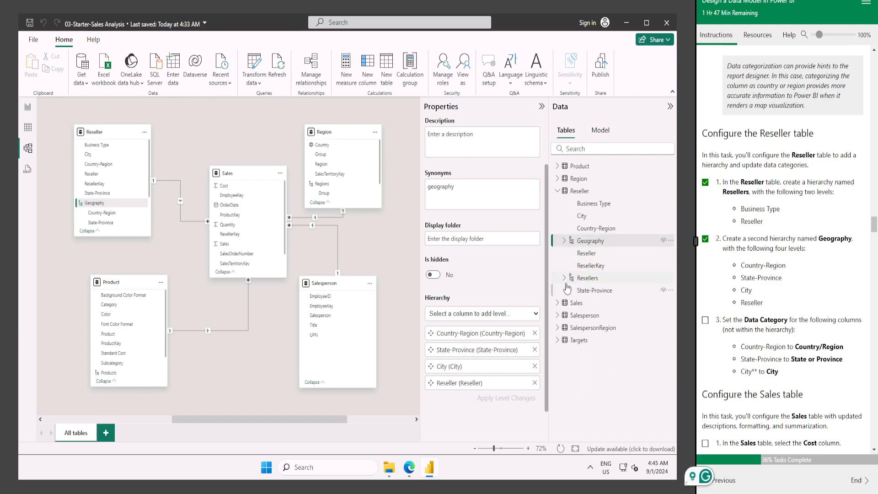
scroll(794, 265, "down", 2)
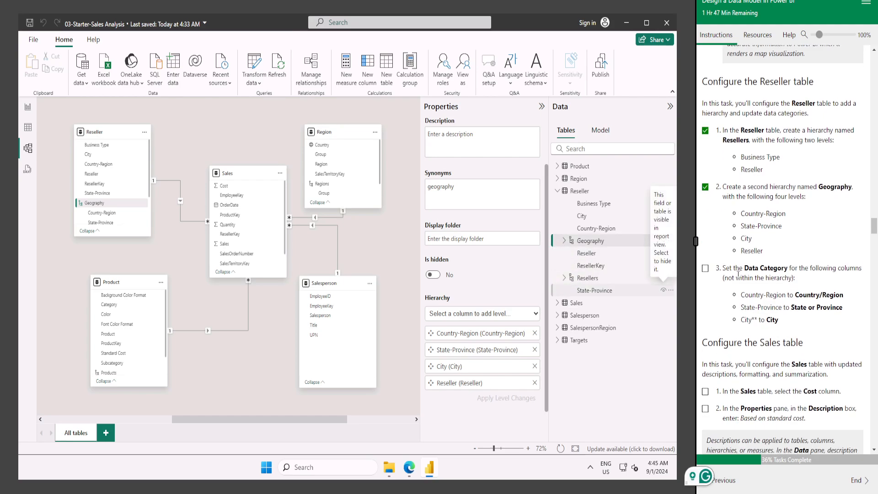
left_click(706, 268)
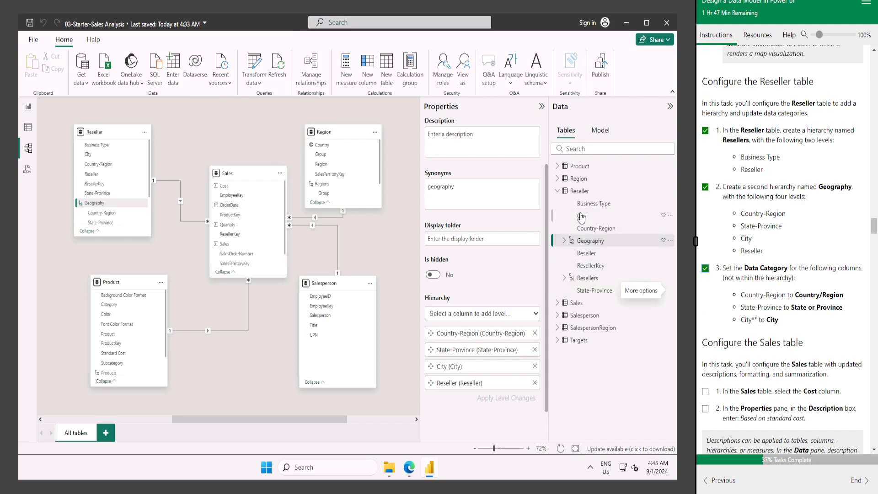
left_click(602, 229)
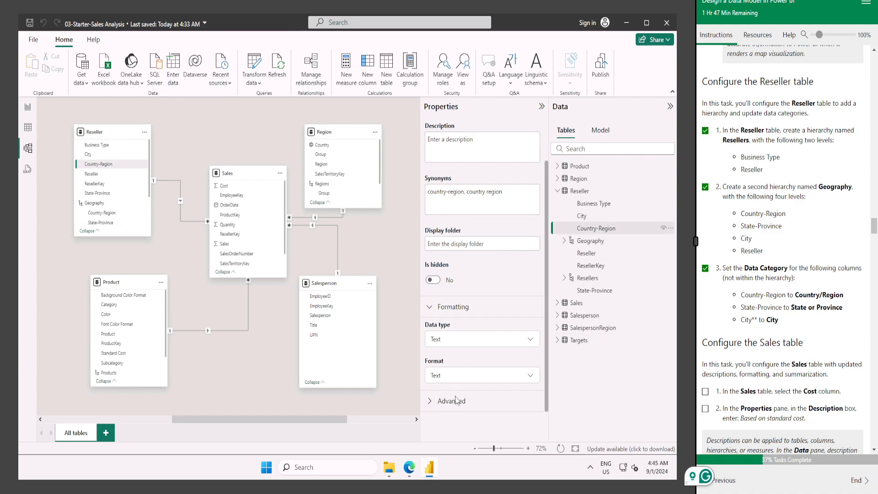
left_click(433, 401)
left_click(483, 319)
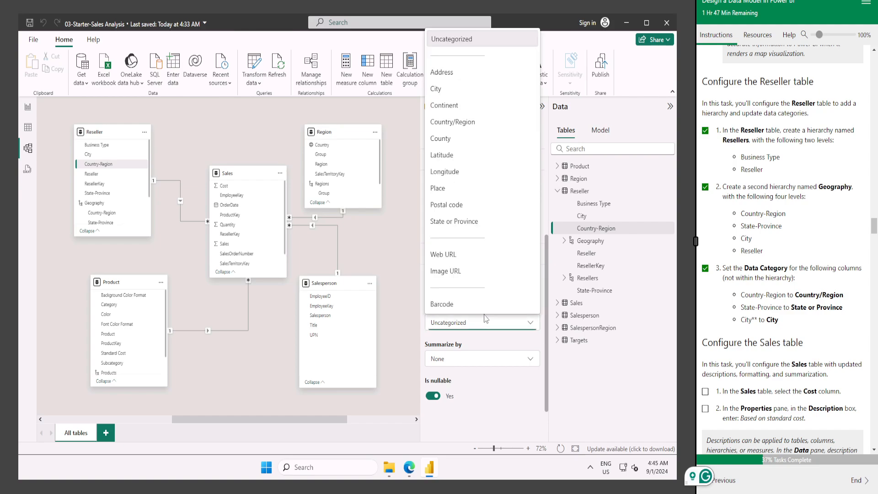
left_click(467, 122)
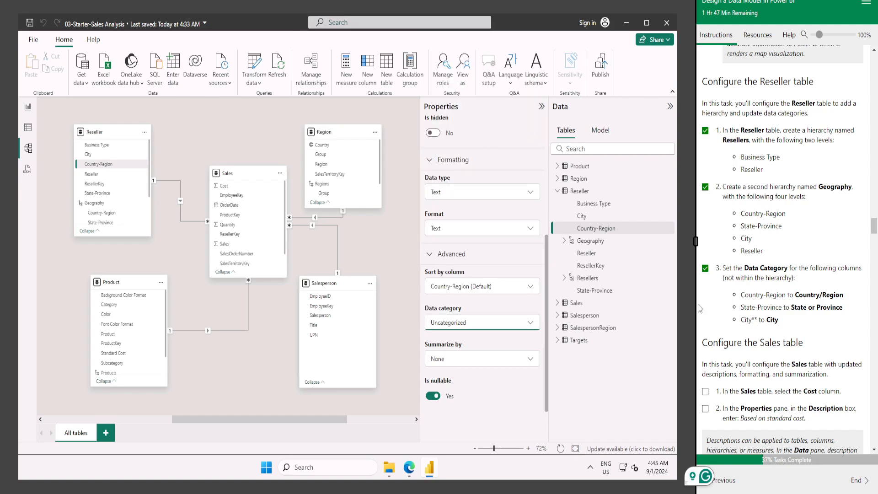
Set the data category of the Reseller table's State-Province column to State or Province and its City column to City
left_click(600, 289)
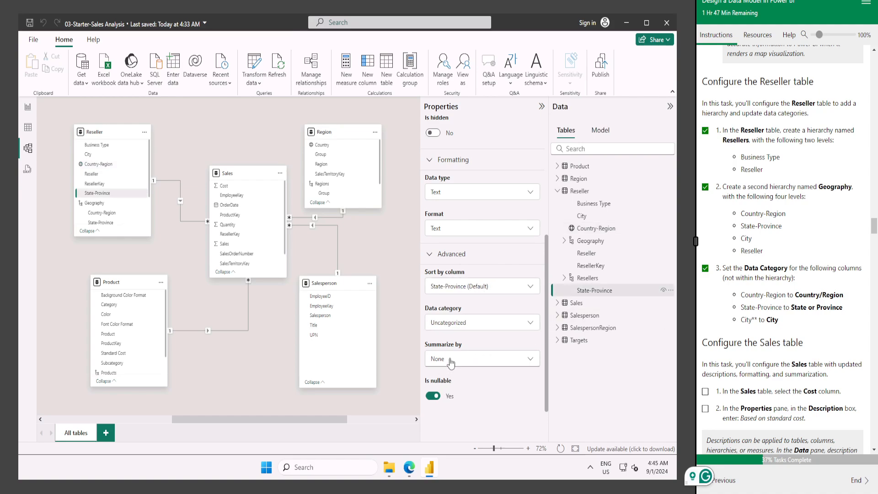
left_click(461, 324)
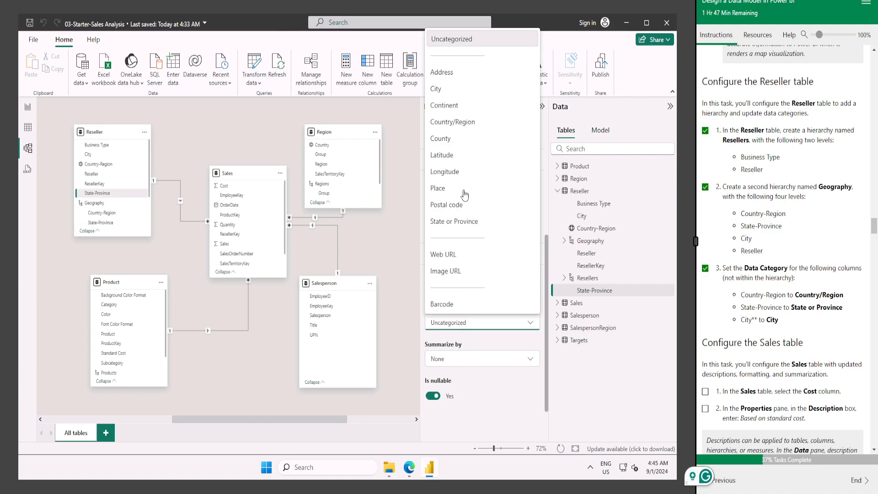
left_click(463, 221)
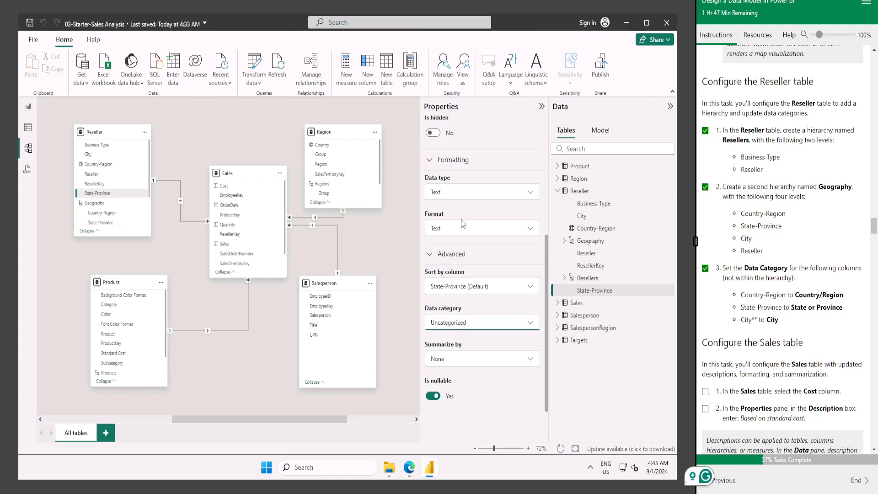
left_click(587, 218)
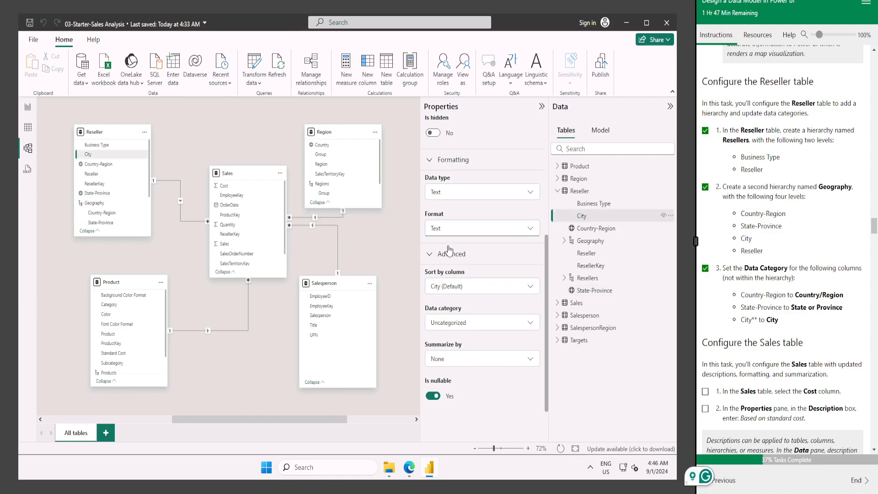
left_click(494, 324)
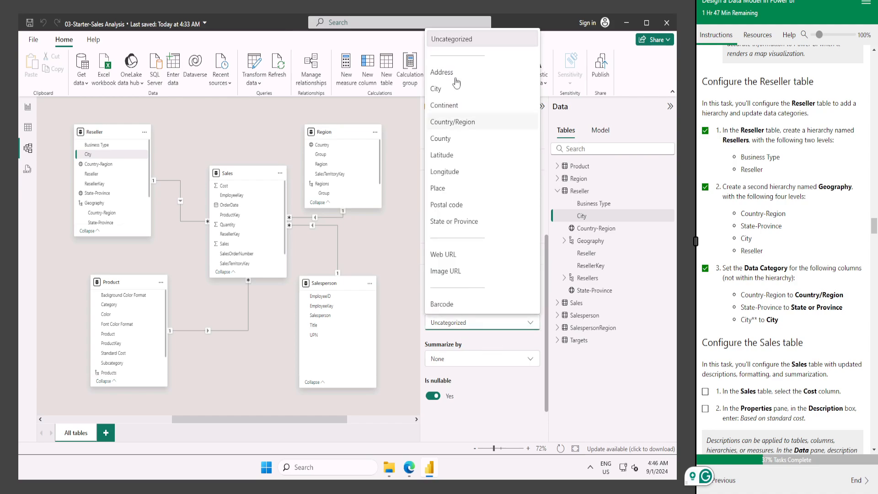
left_click(441, 89)
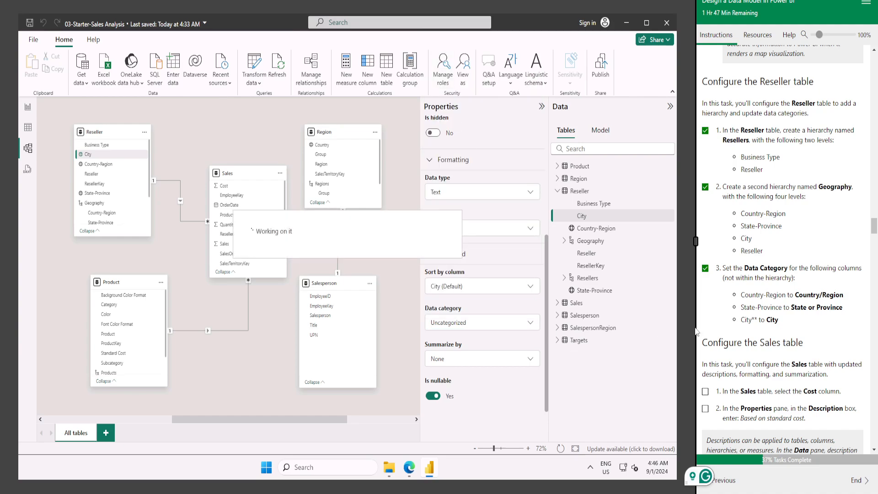
Collapse the Reseller table and expand the Sales table in the data field list
left_click(558, 191)
left_click(557, 203)
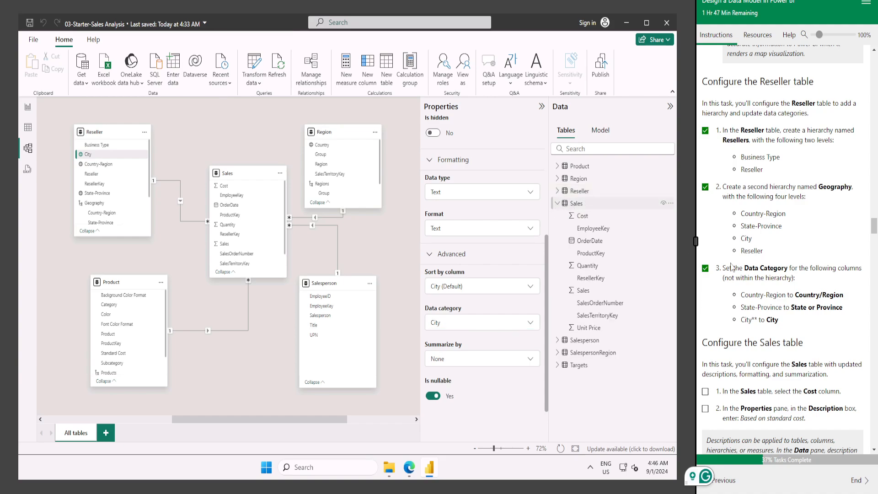
scroll(796, 276, "down", 3)
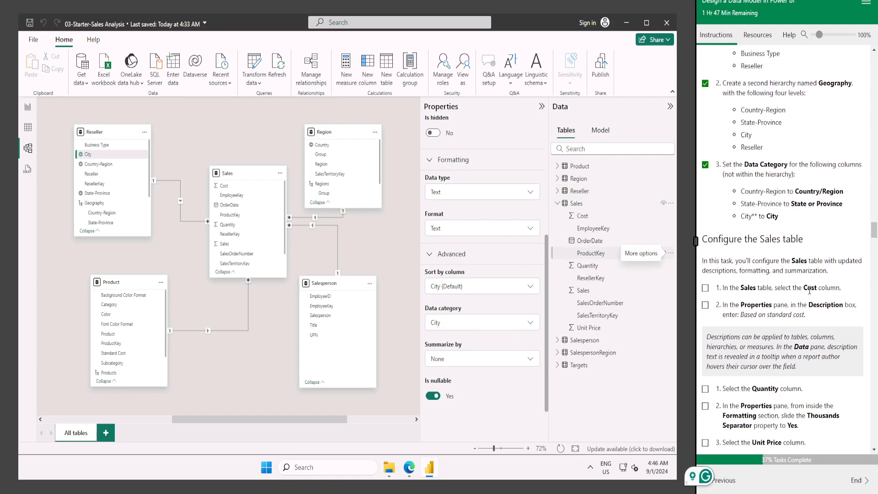
Give the Sales table's Cost column the description "Based on standard cost"
left_click(588, 218)
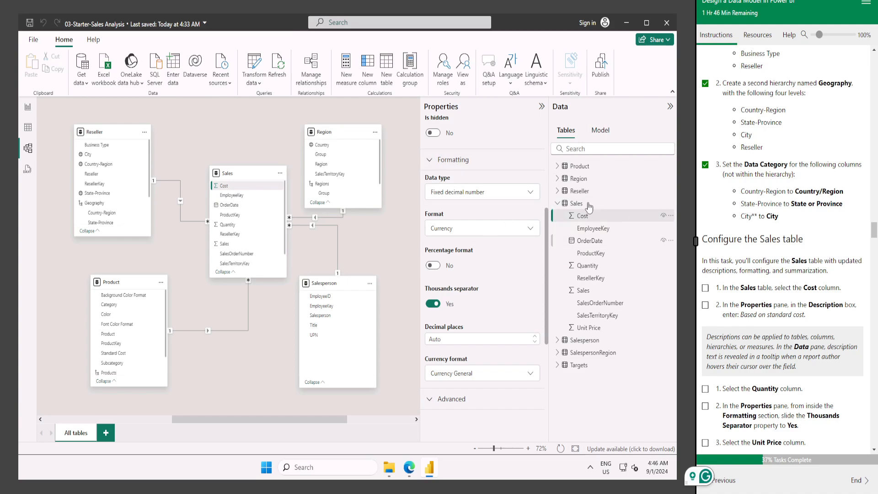
scroll(453, 300, "down", 2)
scroll(463, 295, "up", 5)
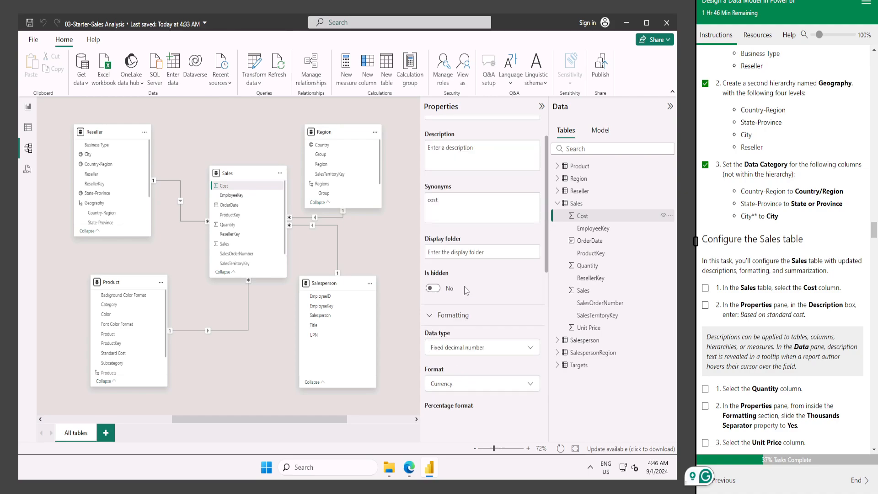
left_click(470, 156)
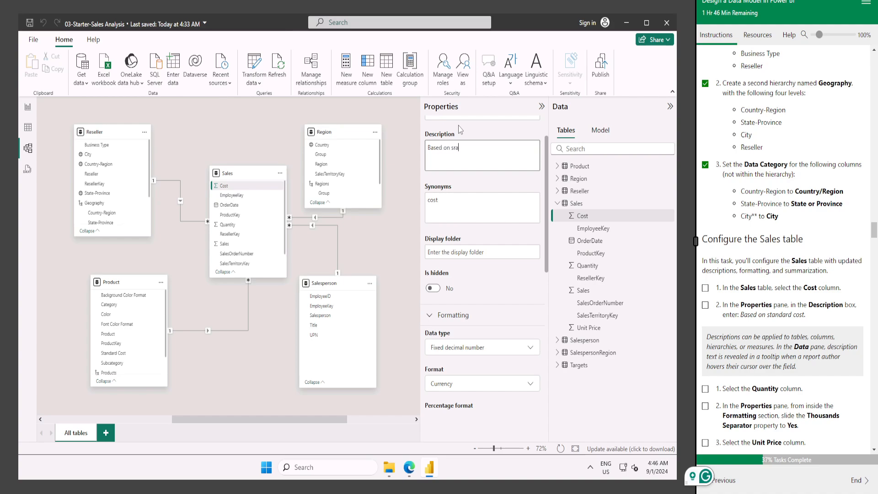
key("BackSpace")
key("BackSpace")
key("BackSpace")
key("BackSpace")
type("d")
scroll(478, 321, "down", 5)
left_click(398, 291)
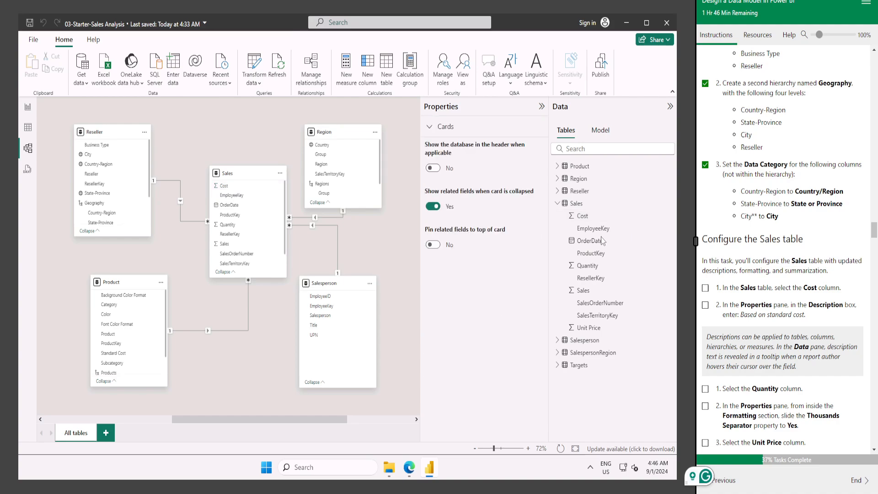
Tick off the lab tasks for selecting the Cost column and entering its description
left_click(705, 288)
left_click(706, 305)
scroll(732, 297, "down", 1)
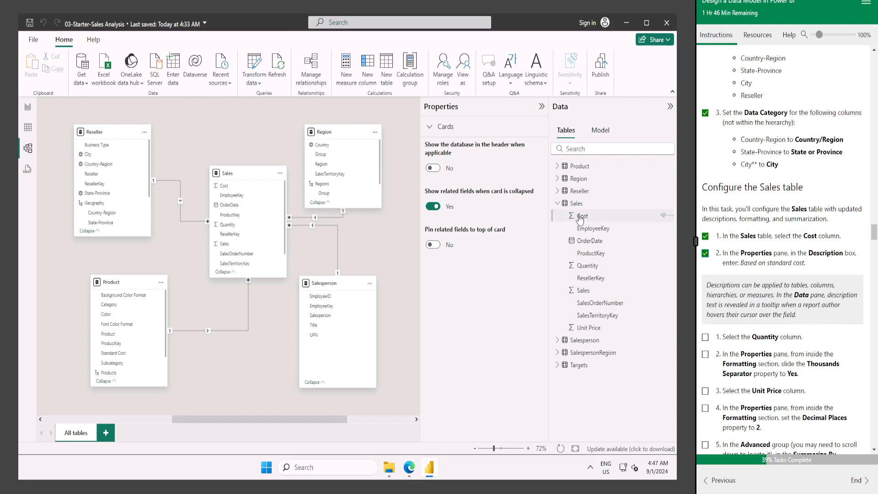
mouse_move(580, 219)
mouse_move(579, 195)
scroll(806, 336, "down", 1)
scroll(806, 335, "down", 2)
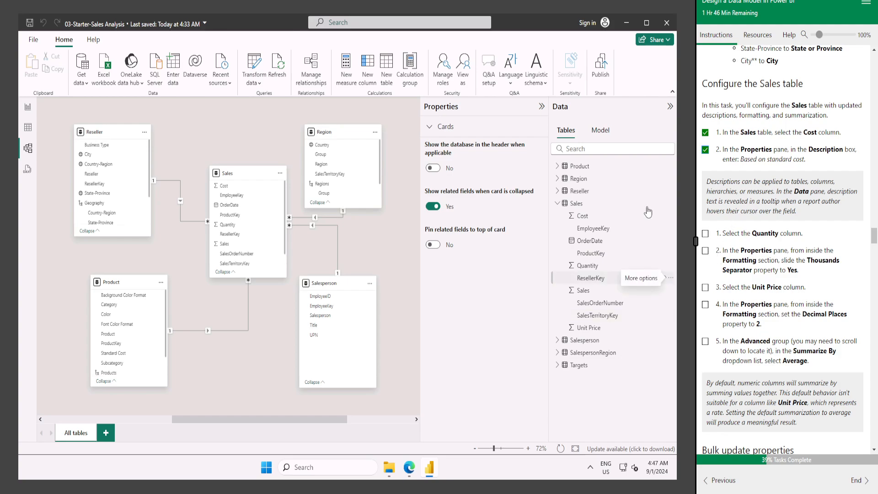
Turn on the thousands separator for the Sales table's Quantity column and tick off both Quantity tasks
left_click(559, 204)
left_click(558, 203)
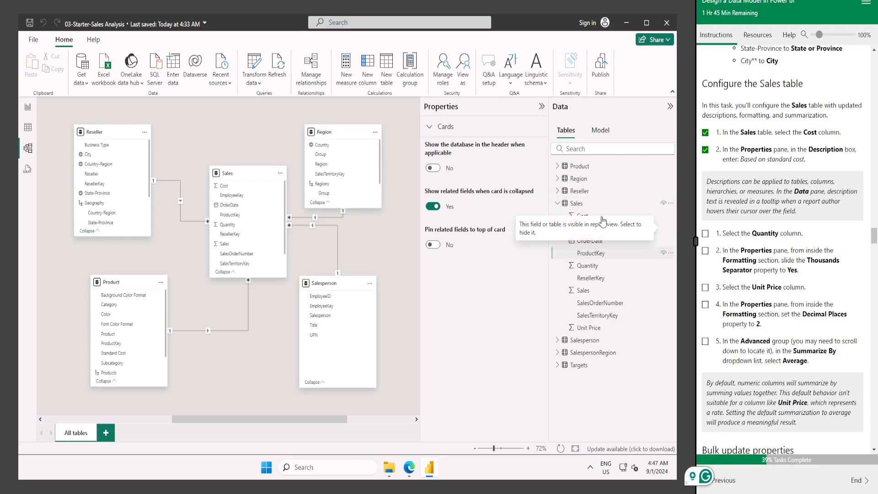
left_click(588, 266)
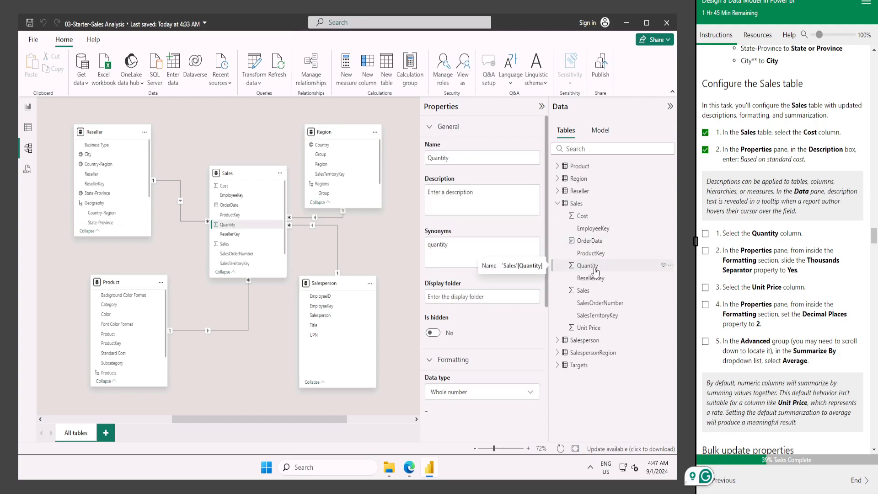
scroll(507, 295, "down", 3)
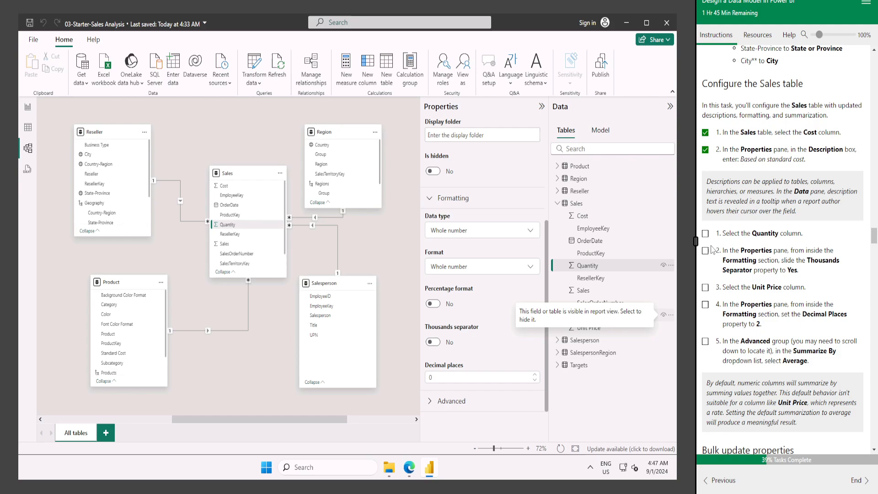
left_click(433, 342)
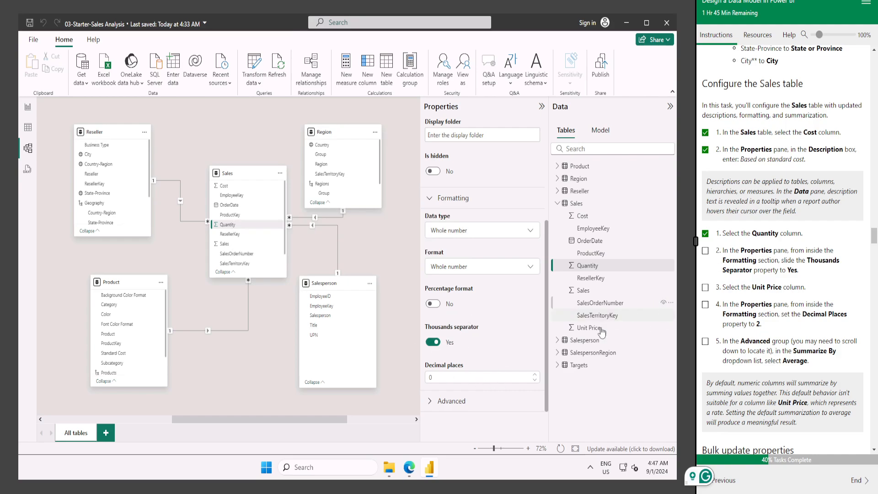
left_click(705, 251)
scroll(715, 280, "down", 1)
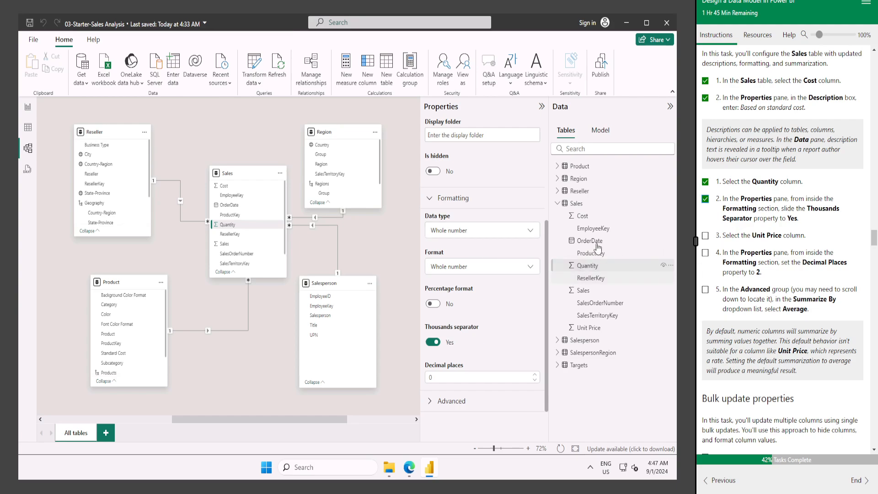
Set the Sales table's Unit Price column to 2 decimal places and tick off the column selection and decimal places tasks
left_click(589, 328)
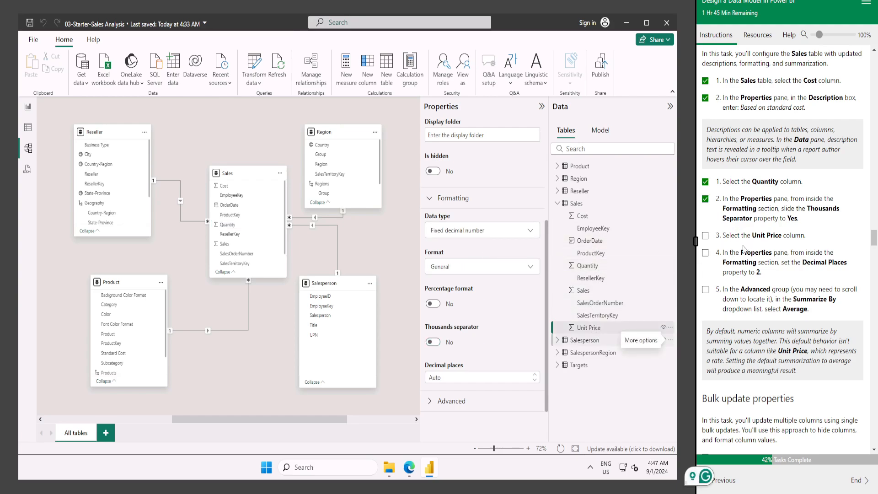
left_click(706, 236)
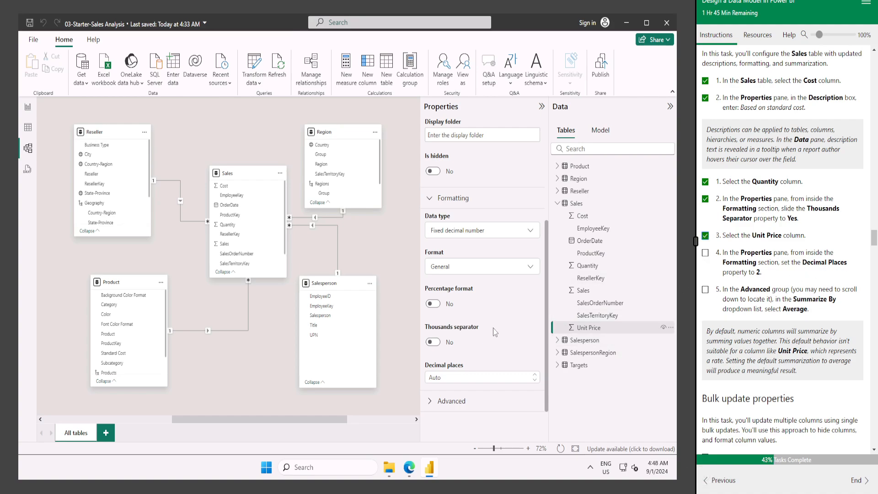
left_click(469, 376)
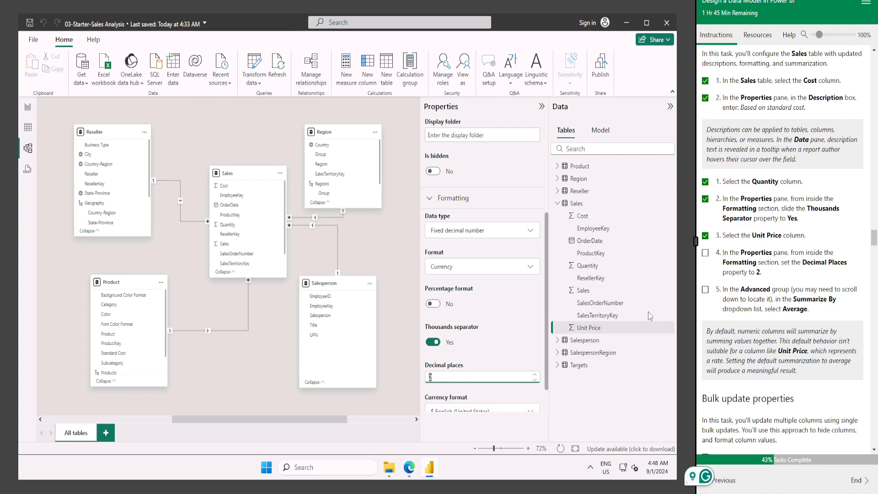
left_click(495, 357)
scroll(765, 285, "down", 1)
left_click(706, 201)
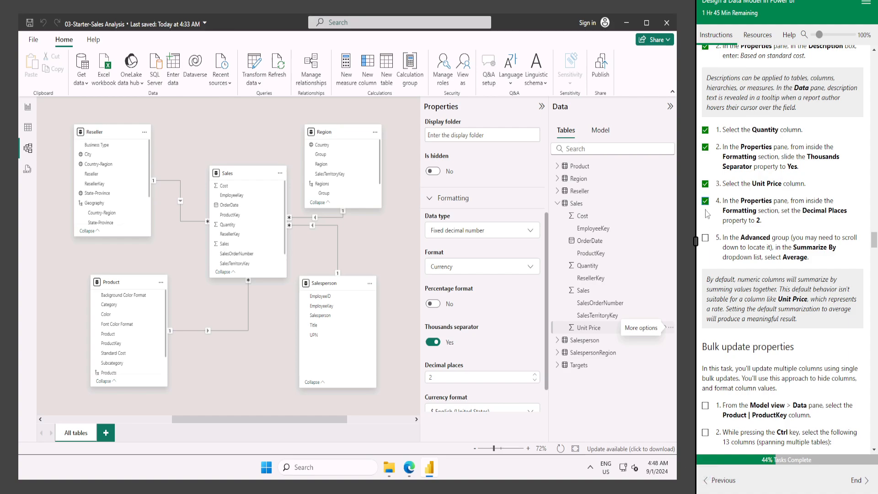
Set the Unit Price column to be summarized by Average and tick off the summarization task
scroll(475, 371, "down", 1)
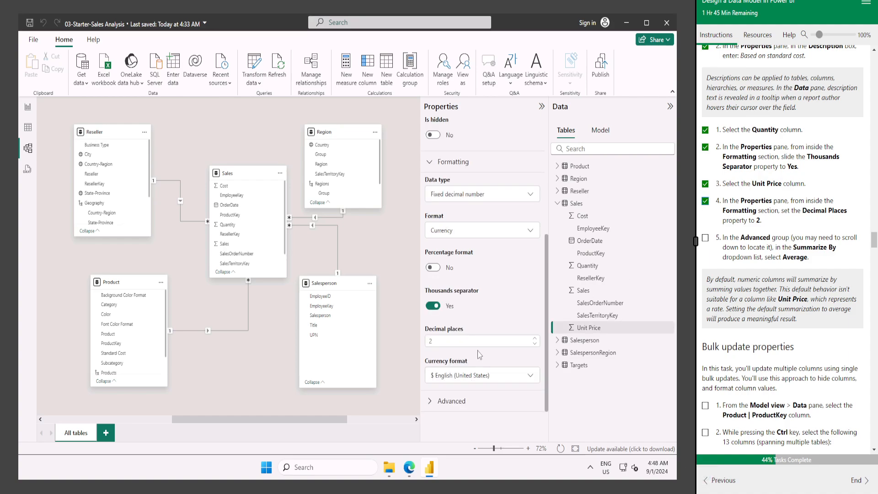
left_click(441, 404)
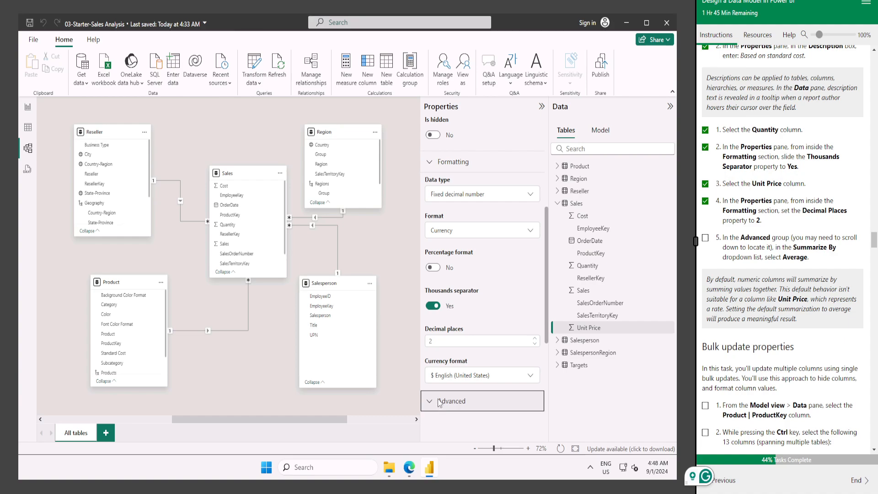
scroll(488, 352, "down", 4)
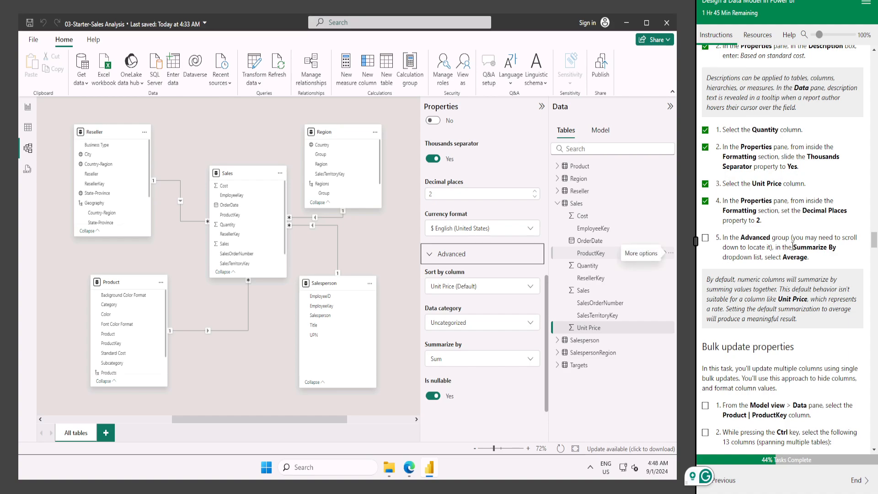
left_click(478, 359)
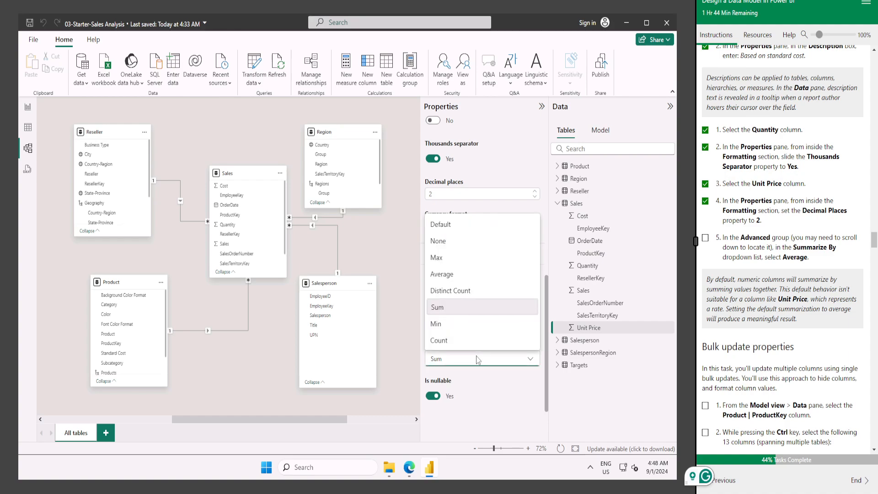
left_click(460, 277)
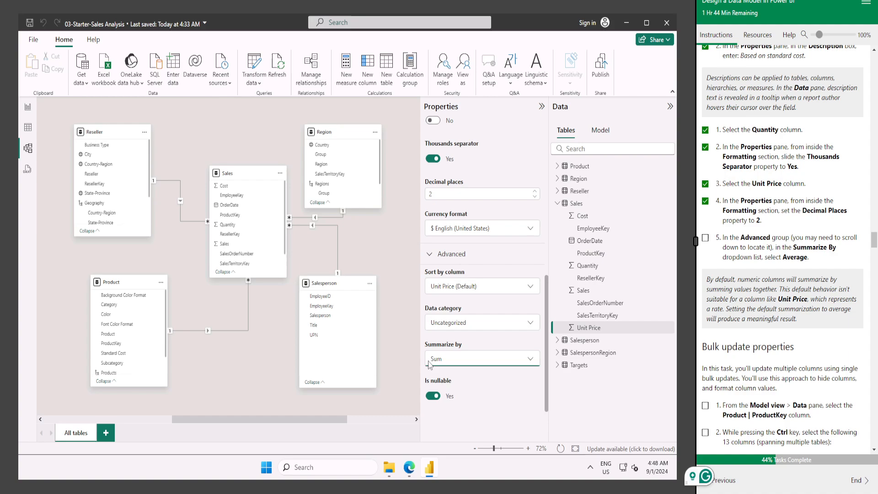
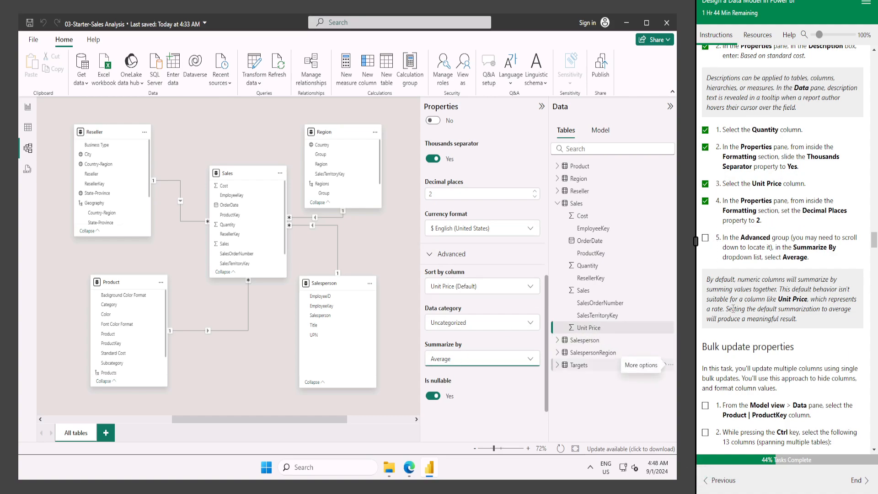
scroll(755, 288, "down", 3)
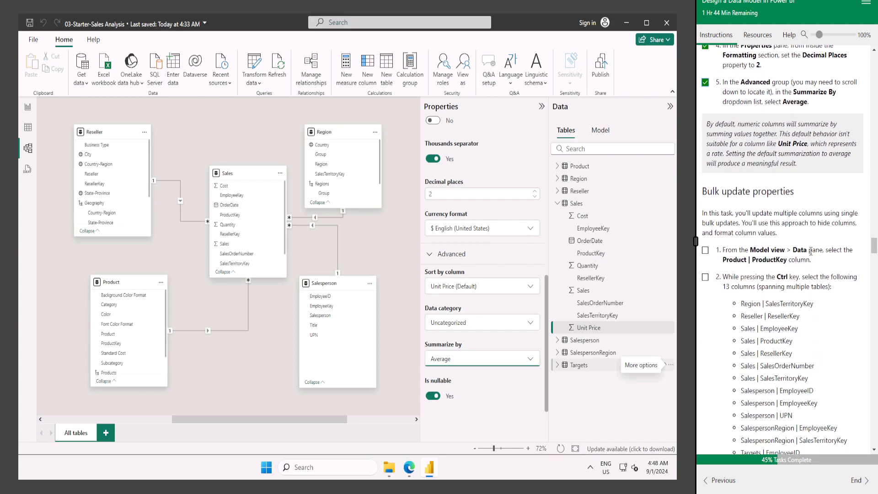
Expand all tables in the data field list and select the Product table's ProductKey column
scroll(749, 263, "down", 1)
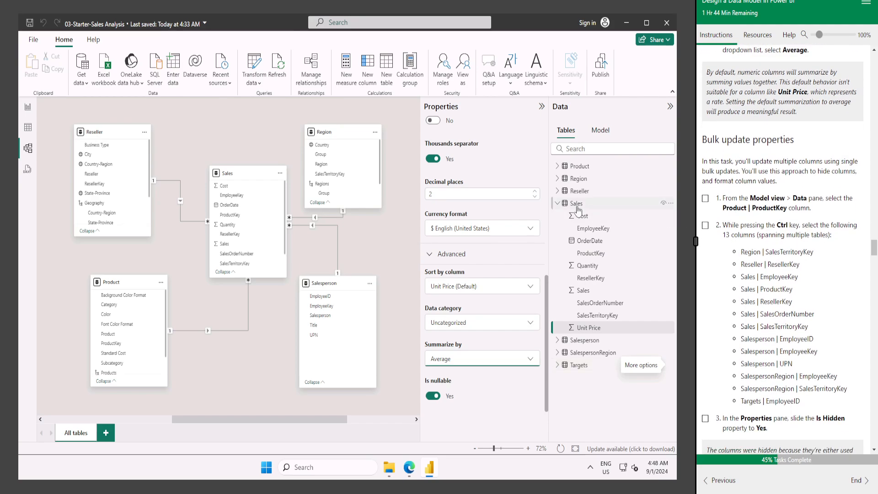
left_click(558, 203)
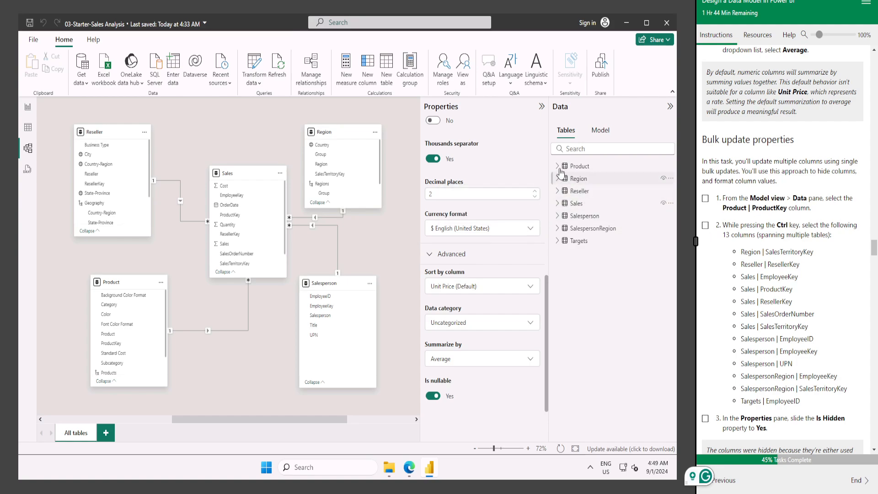
right_click(617, 289)
left_click(559, 322)
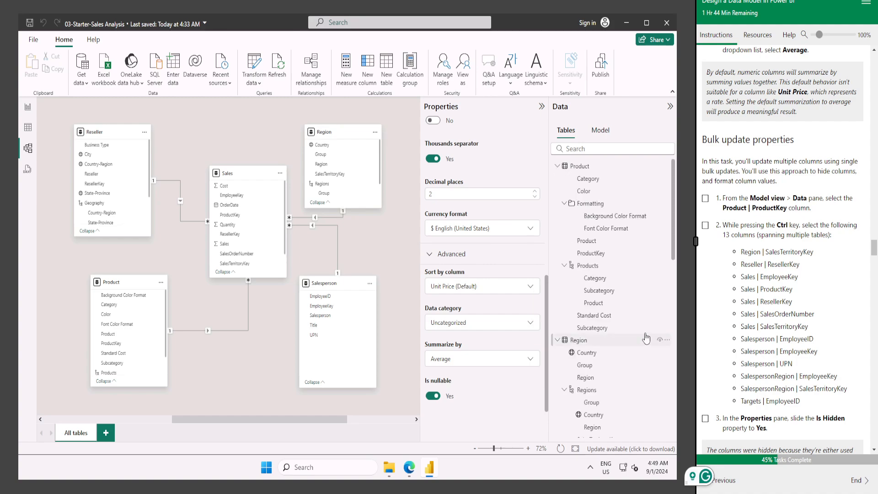
scroll(608, 225, "up", 3)
left_click(592, 253)
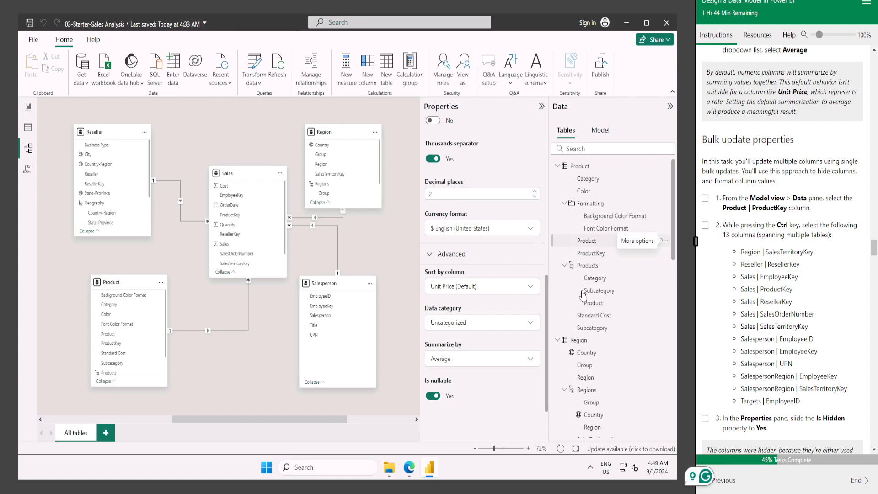
left_click(642, 291, "ctrl")
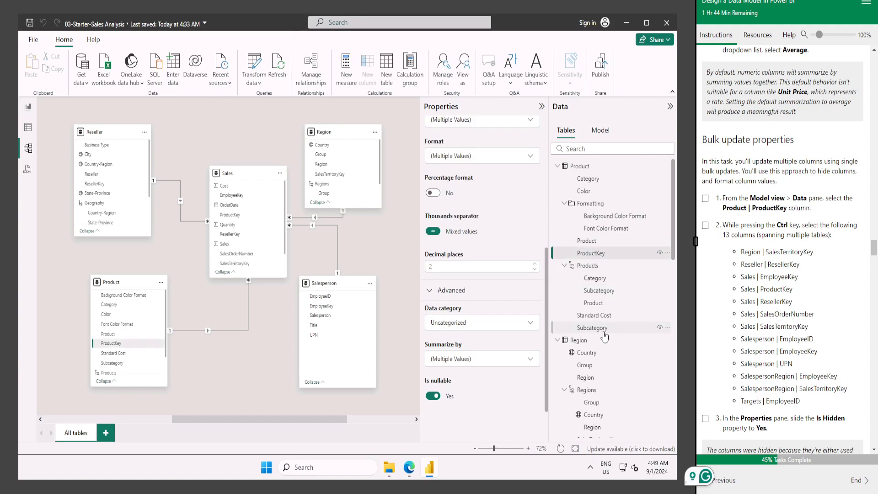
Add Region's SalesTerritoryKey, Reseller's ResellerKey and Sales' EmployeeKey columns to the multiple selection
scroll(610, 332, "down", 2)
scroll(615, 326, "up", 2)
scroll(632, 345, "down", 3)
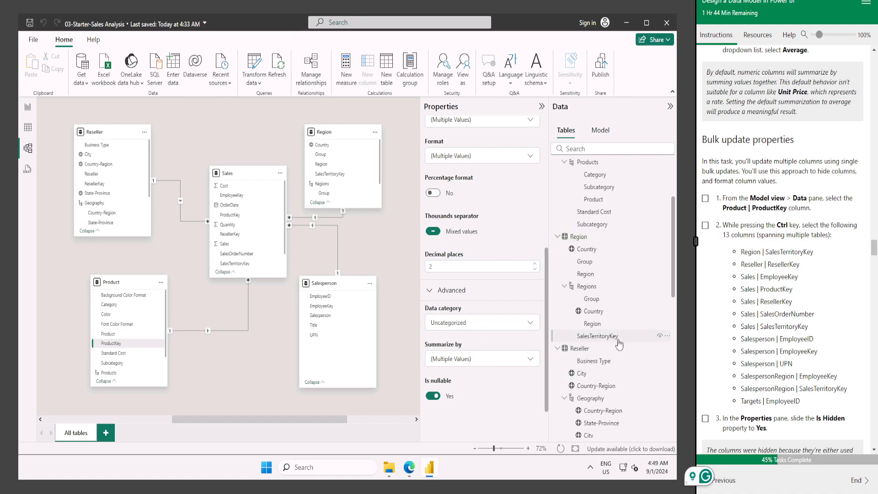
left_click(597, 335, "ctrl")
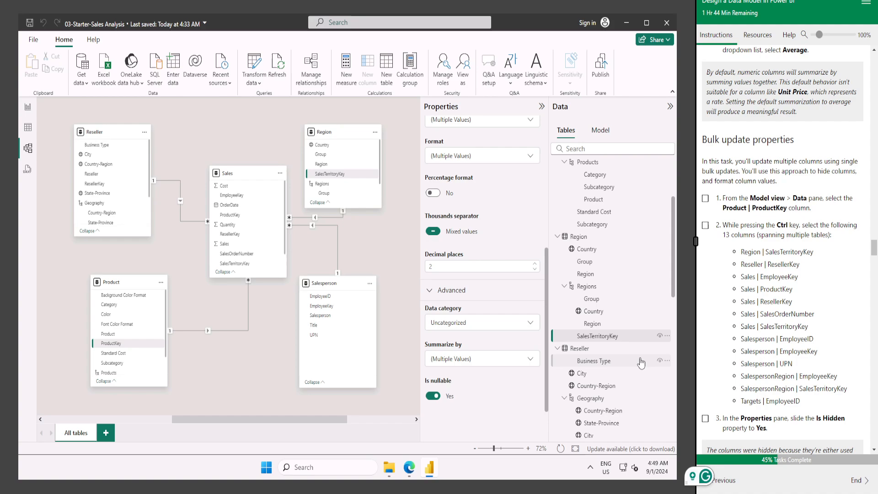
scroll(616, 344, "down", 3)
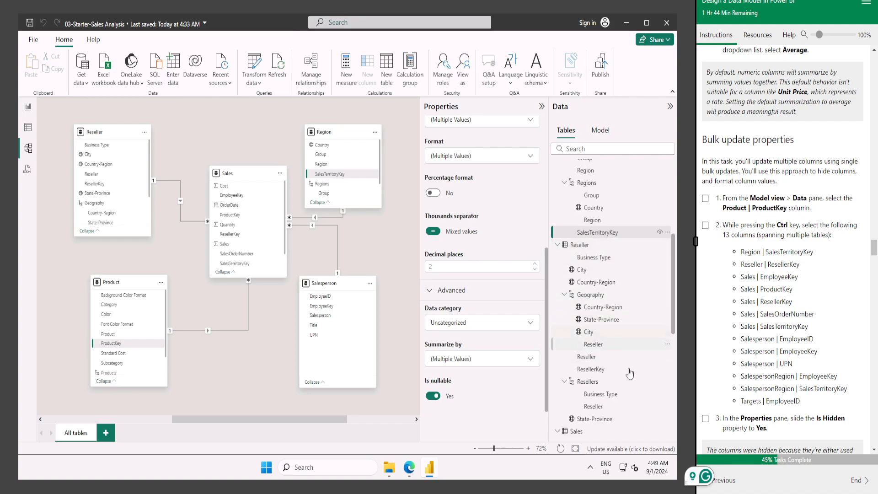
left_click(604, 368, "ctrl")
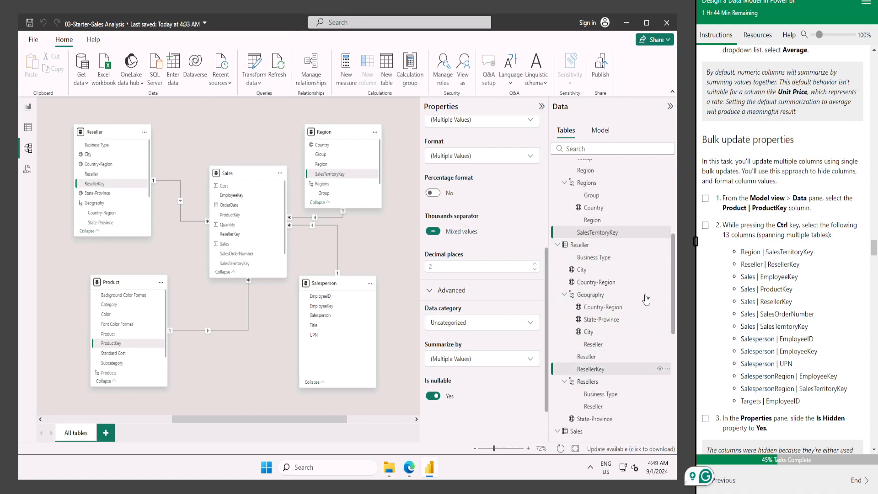
scroll(631, 306, "down", 3)
left_click(602, 353, "ctrl")
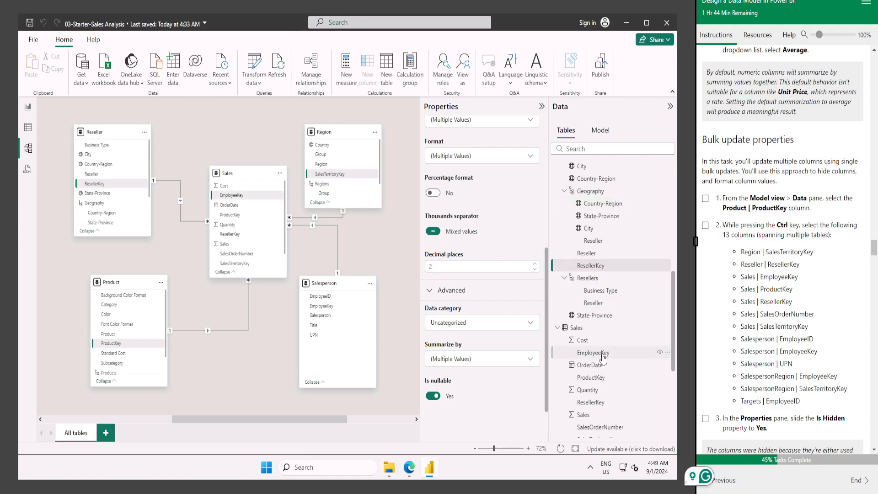
Remove Unit Price from the multiple selection and add the Sales table's SalesTerritoryKey and ProductKey columns
scroll(611, 298, "down", 3)
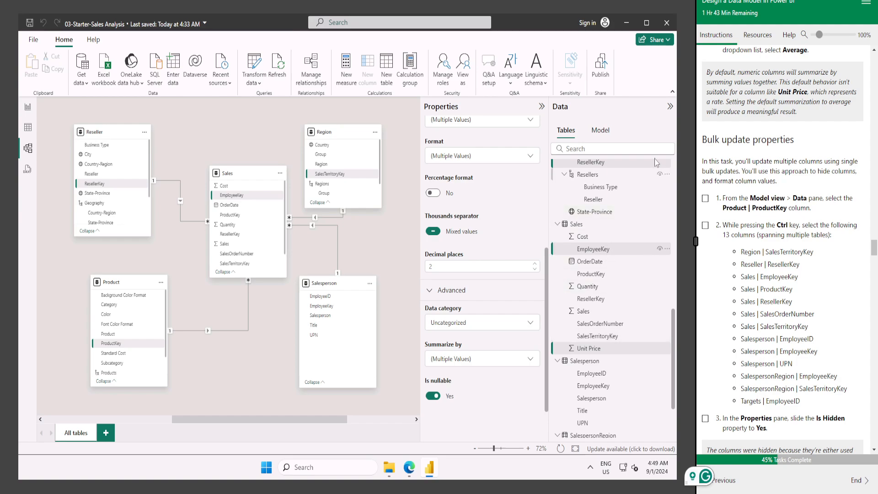
left_click(641, 350, "ctrl")
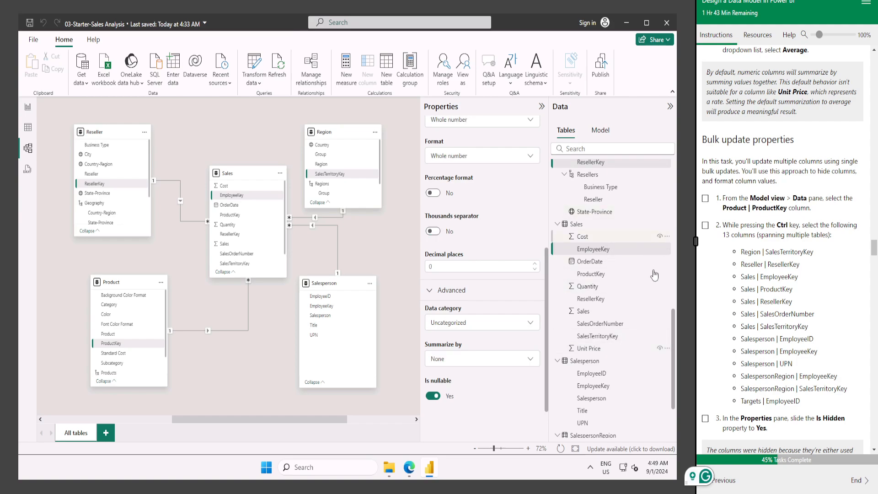
scroll(640, 300, "down", 2)
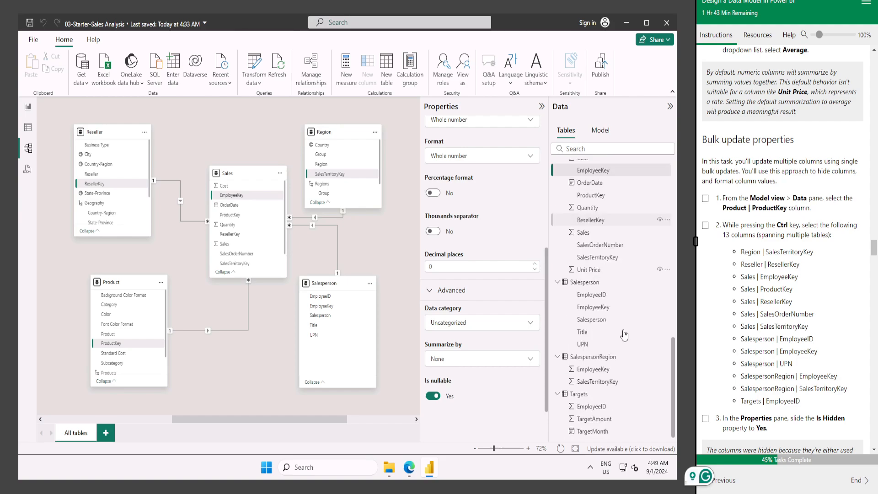
left_click(614, 259, "ctrl")
left_click(603, 197, "ctrl")
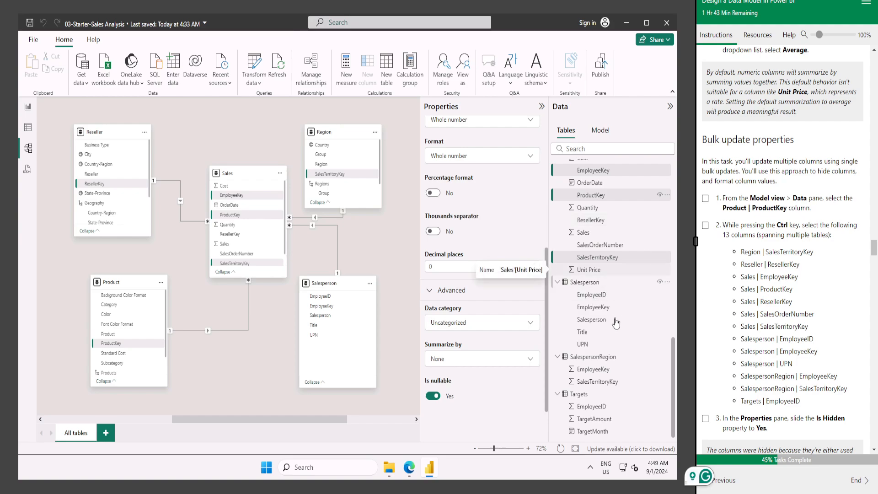
Add SalespersonRegion's EmployeeKey and SalesTerritoryKey and Salesperson's EmployeeKey to the multiple selection
left_click(612, 370, "ctrl")
left_click(613, 384, "ctrl")
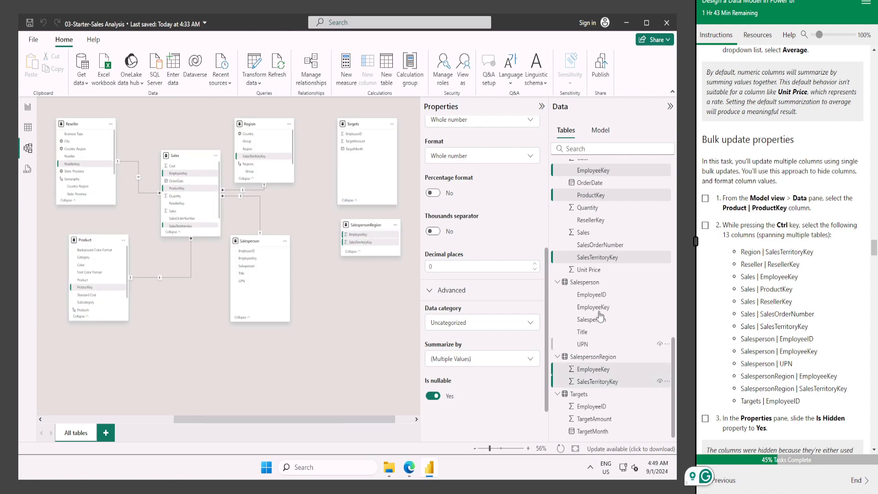
left_click(600, 310, "ctrl")
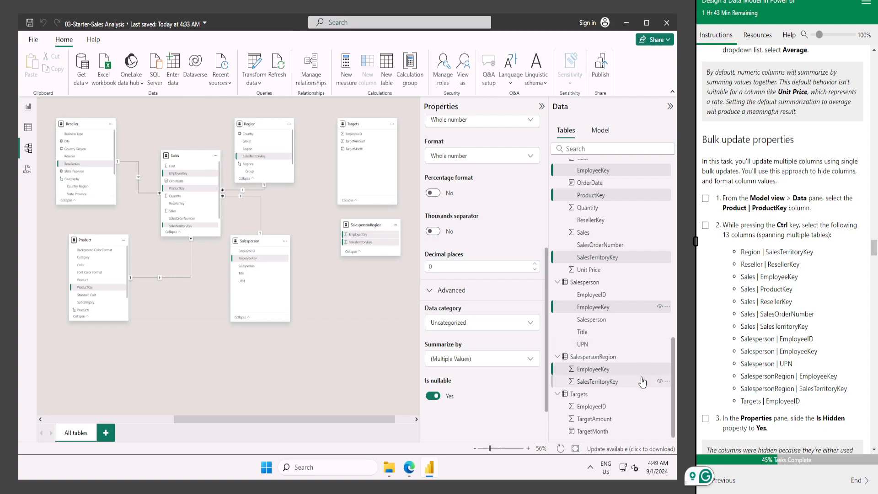
Add Targets | EmployeeID and Salesperson | UPN to the selected key columns and set all selected columns to hidden
left_click(596, 407, "ctrl")
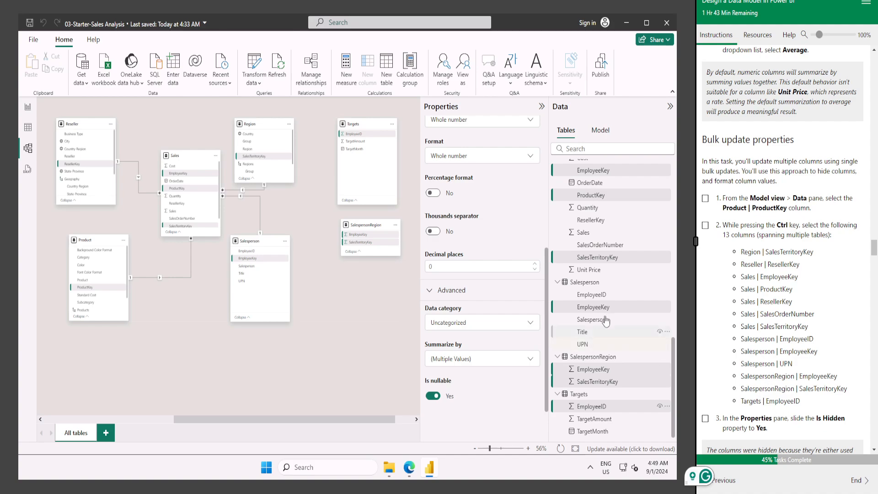
left_click(585, 345, "ctrl")
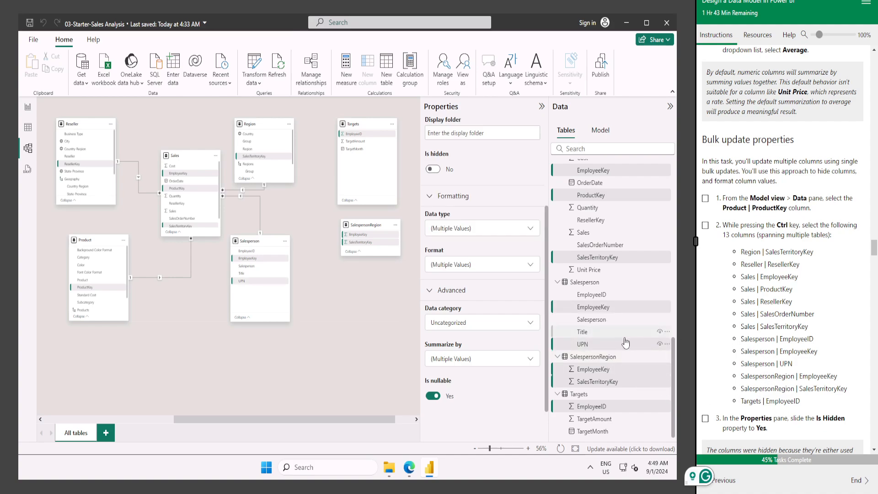
left_click(605, 199, "ctrl")
scroll(459, 333, "up", 3)
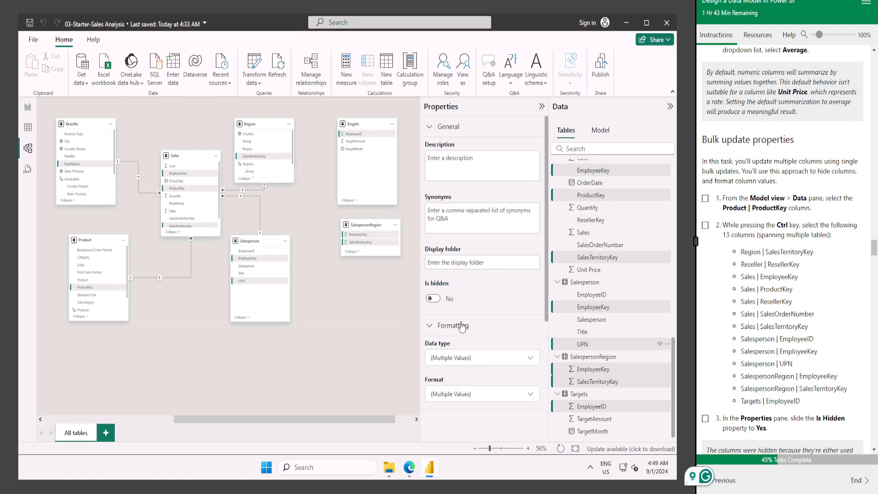
left_click(434, 300)
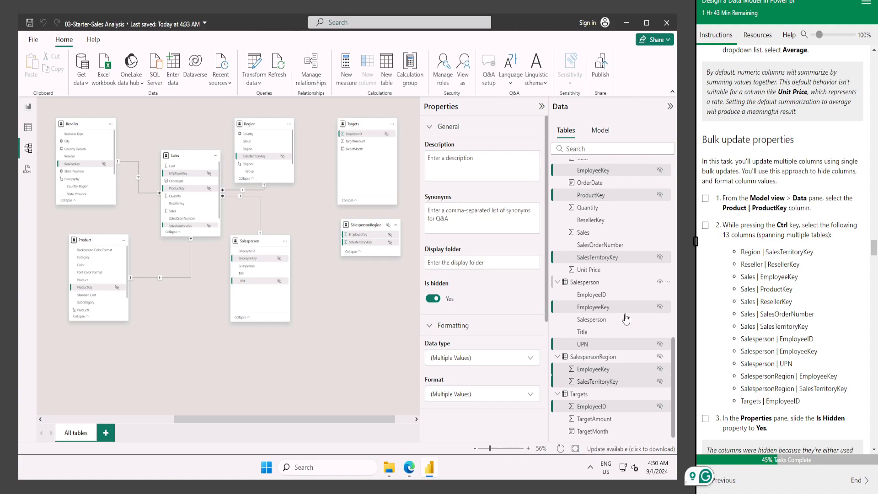
Check the hidden columns in the Data pane and mark the first three bulk update instructions as complete
scroll(635, 344, "up", 3)
scroll(635, 343, "up", 3)
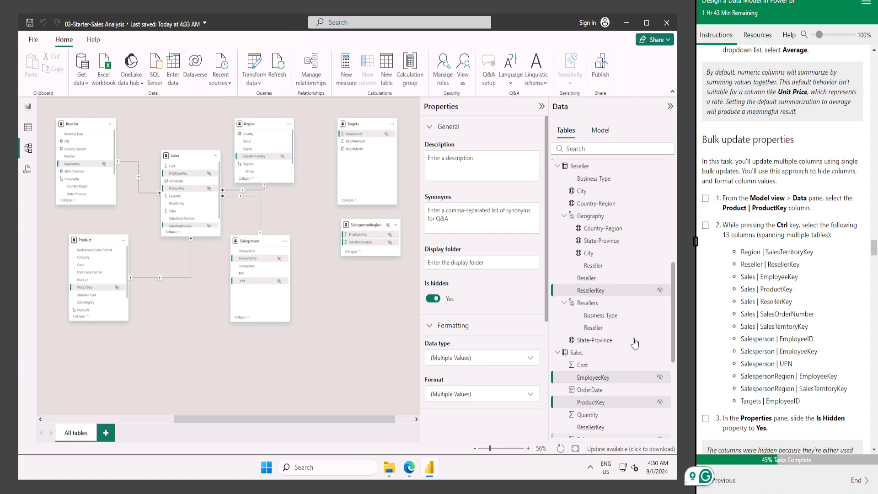
scroll(630, 343, "down", 3)
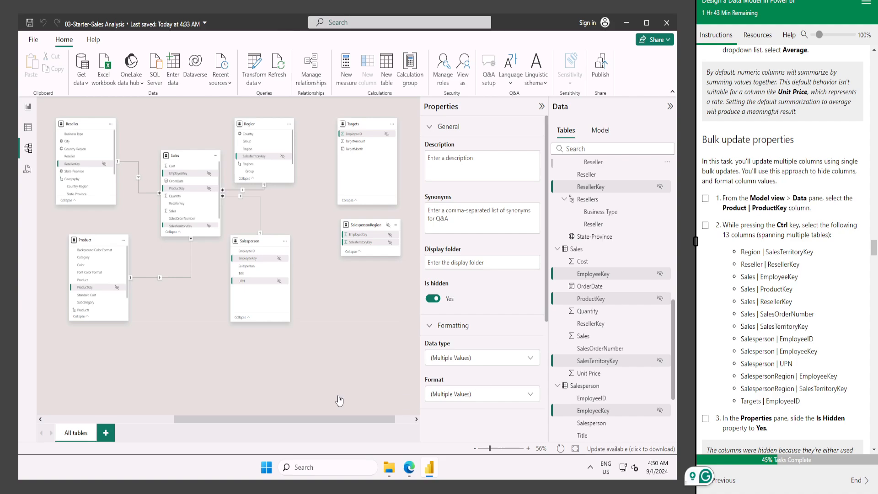
scroll(615, 344, "down", 3)
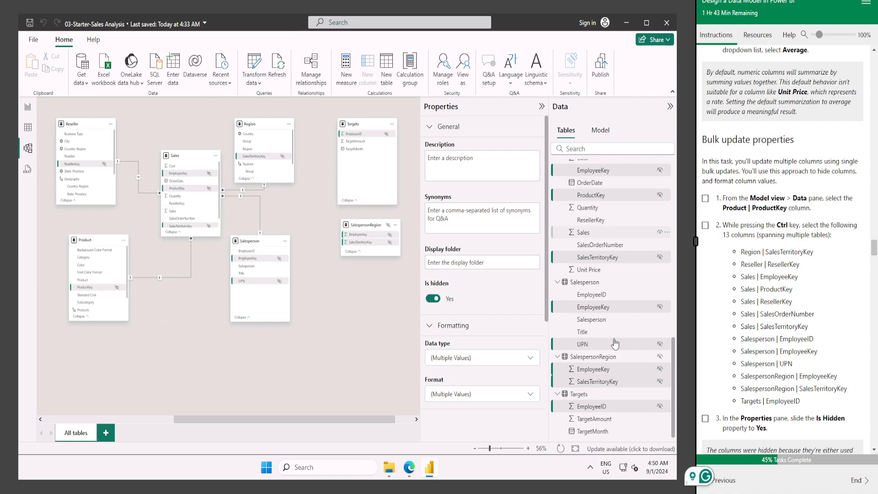
scroll(715, 362, "down", 3)
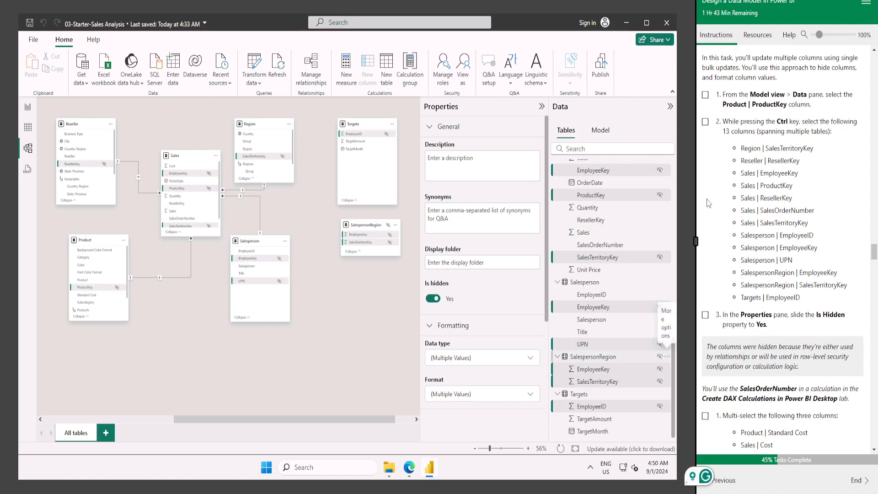
left_click(706, 95)
left_click(706, 122)
left_click(706, 316)
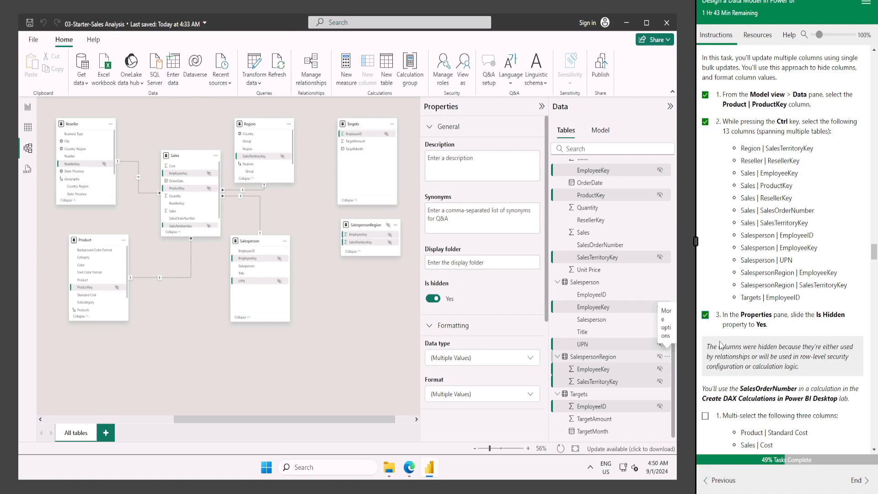
Compare the hidden columns across all tables with the column list in the instructions, and read the following task
scroll(777, 304, "up", 2)
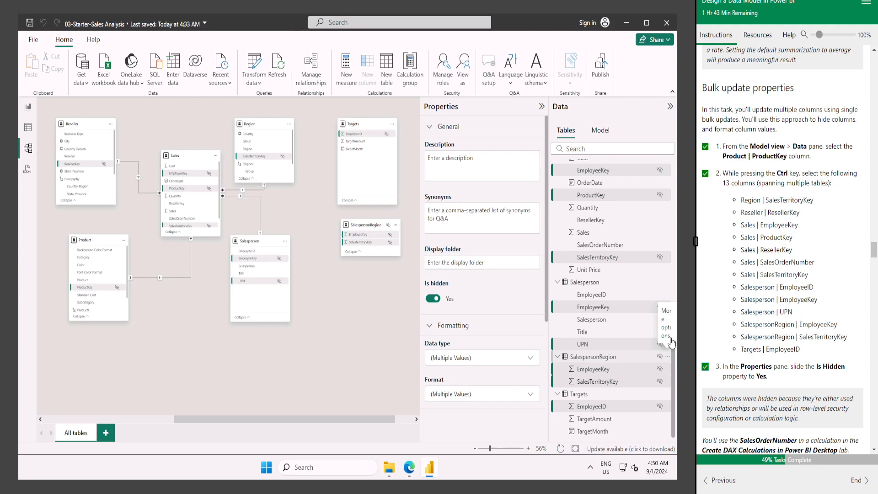
scroll(639, 324, "up", 10)
scroll(640, 238, "down", 8)
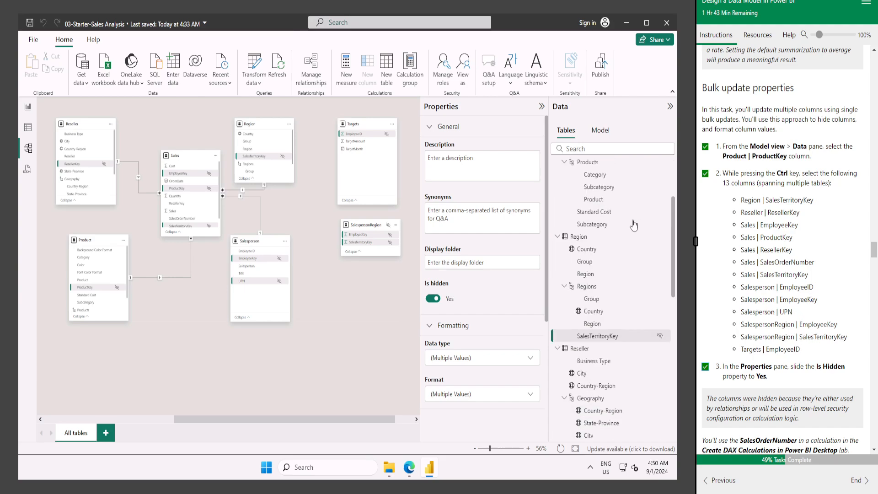
scroll(639, 315, "down", 8)
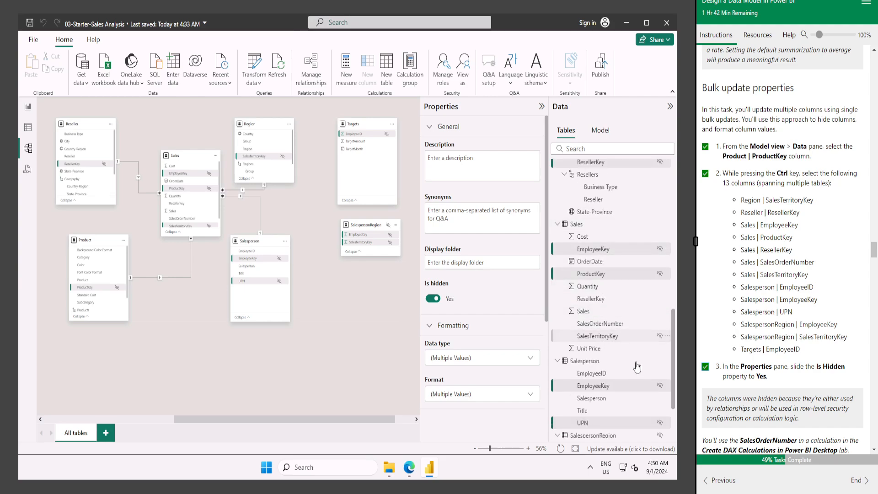
scroll(621, 414, "down", 3)
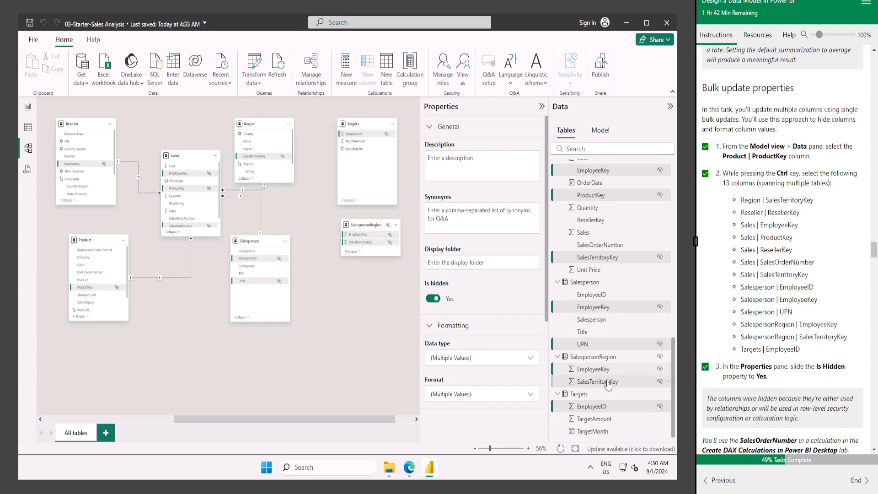
scroll(631, 354, "up", 8)
scroll(631, 353, "up", 3)
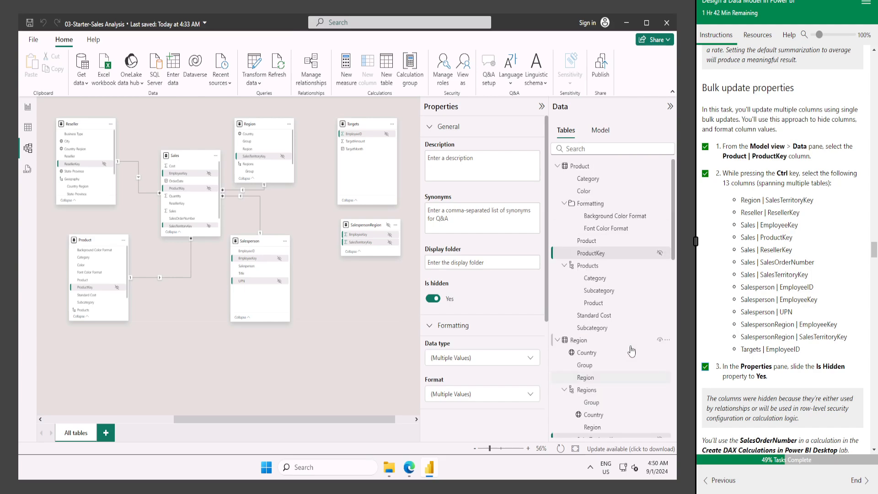
scroll(632, 352, "down", 2)
scroll(643, 350, "down", 2)
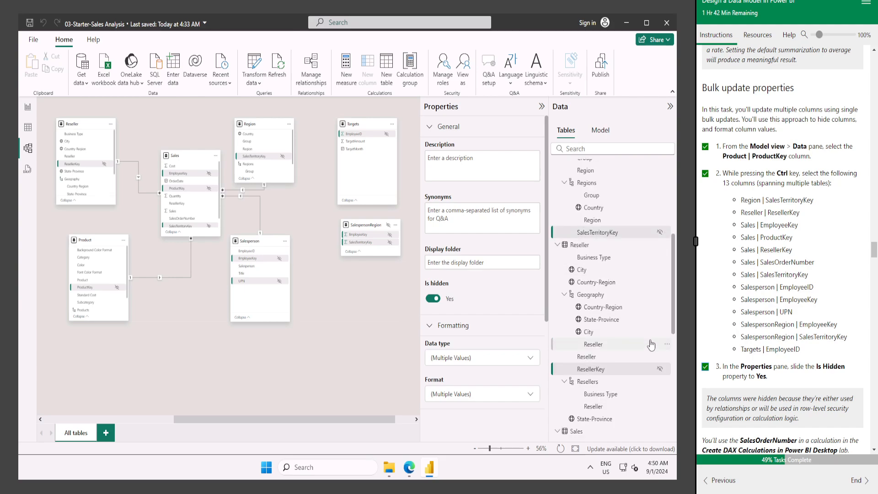
scroll(650, 319, "down", 2)
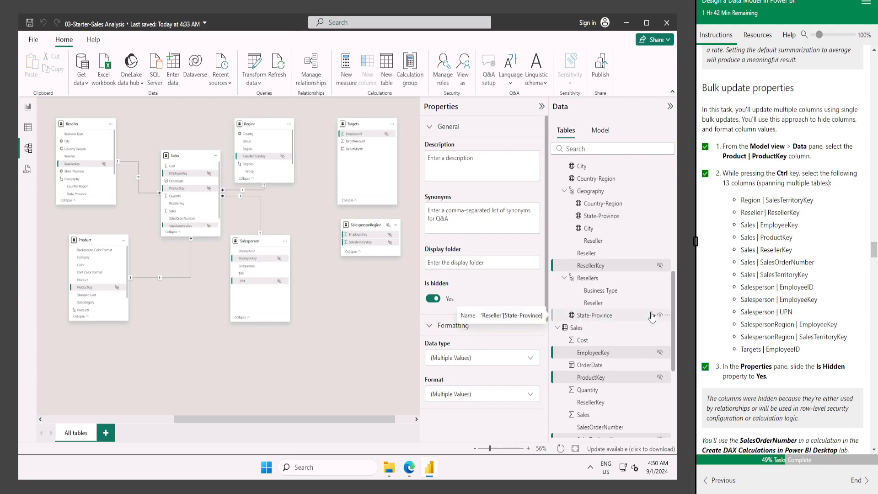
scroll(576, 270, "down", 2)
scroll(788, 286, "down", 4)
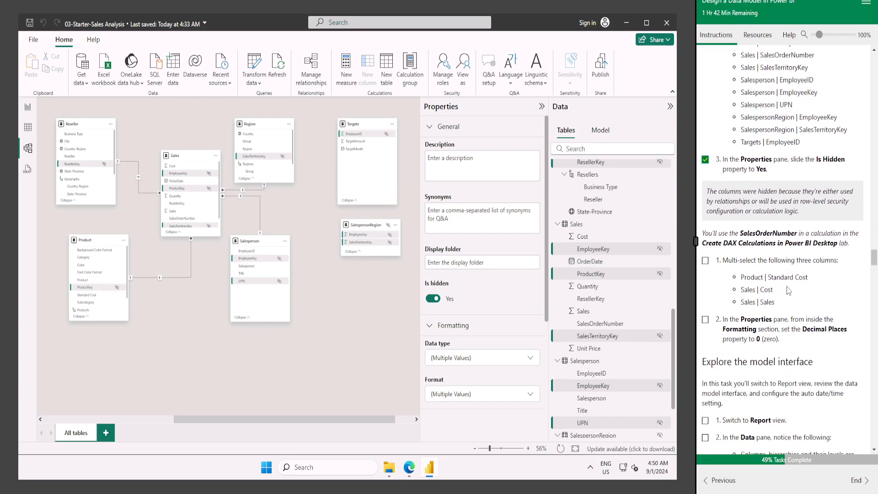
Clear the column selection, collapse all tables in the Data pane, and expand only the Product and Sales tables
left_click(366, 341)
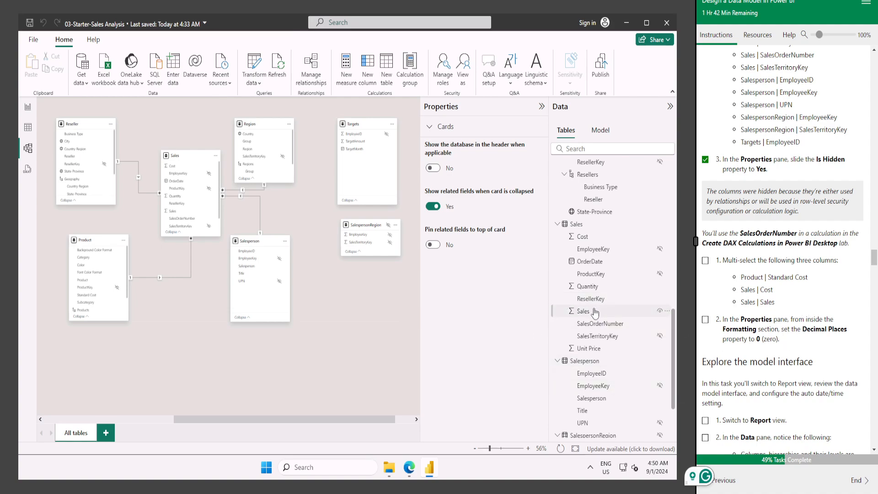
scroll(590, 311, "up", 3)
scroll(572, 355, "down", 5)
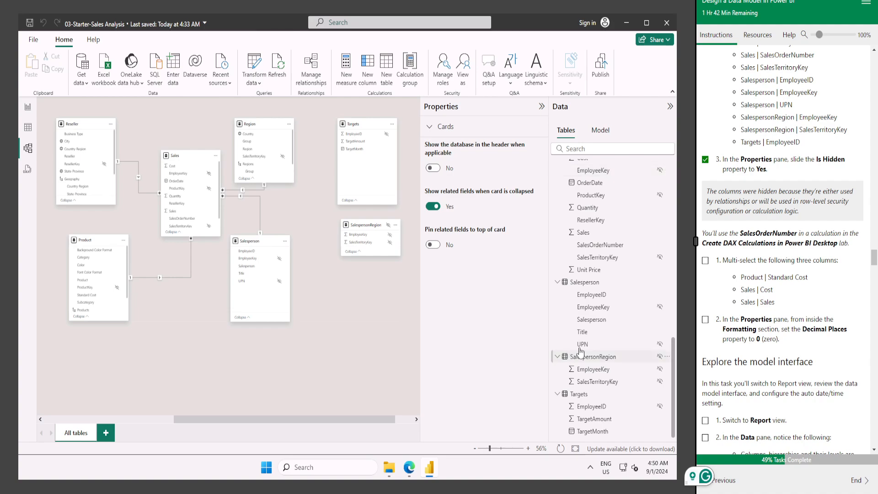
scroll(607, 348, "up", 8)
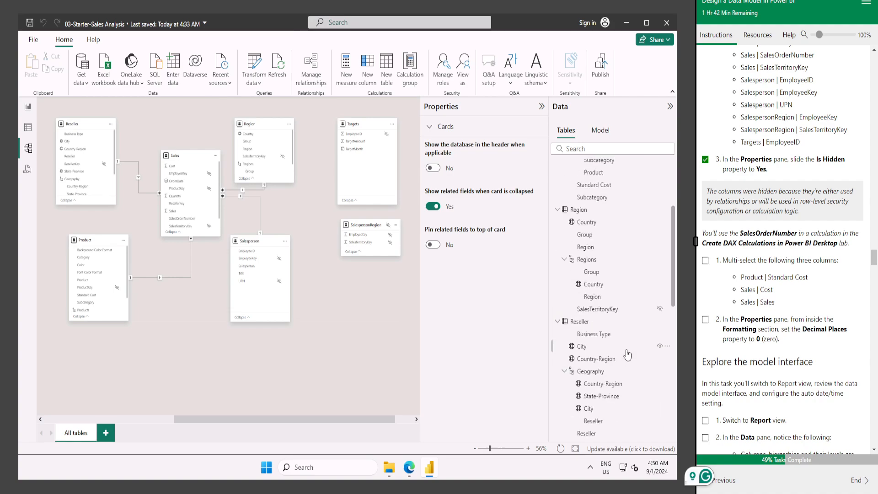
scroll(627, 354, "up", 3)
scroll(632, 353, "down", 7)
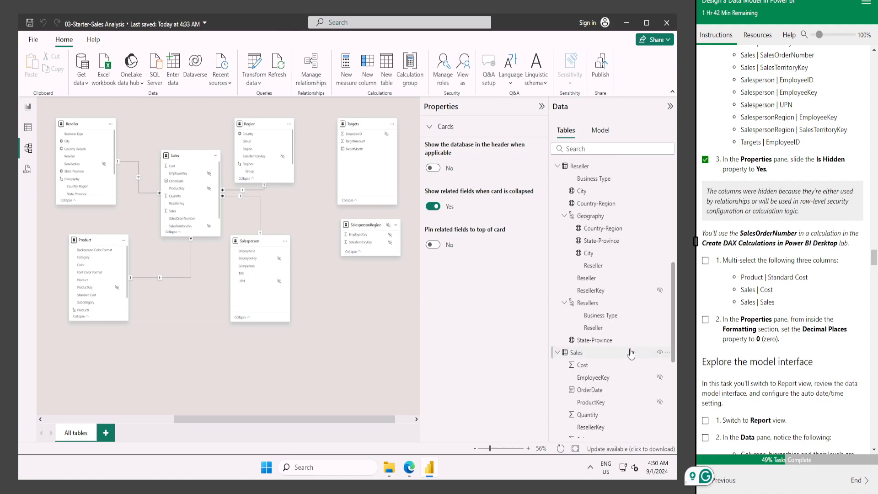
scroll(631, 354, "up", 7)
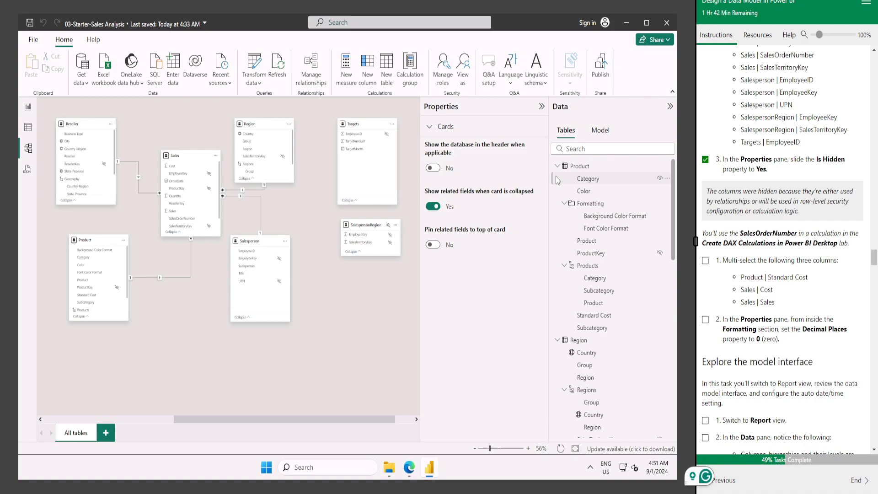
right_click(556, 177)
left_click(573, 271)
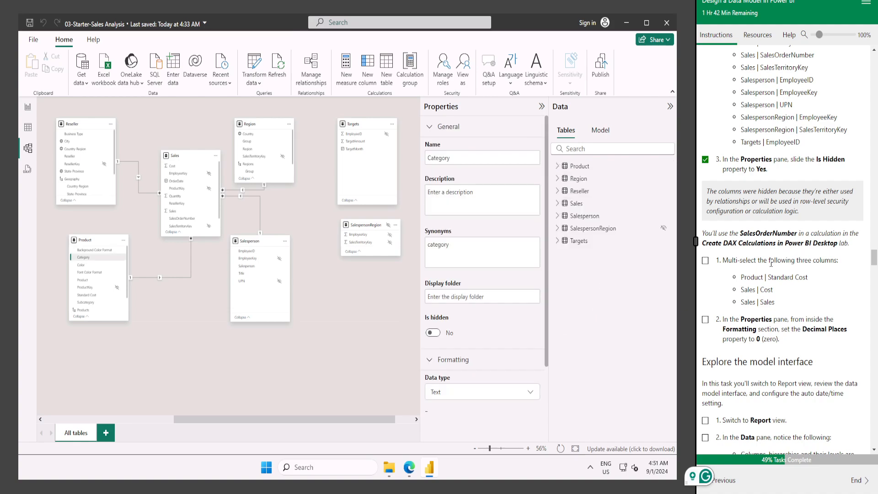
left_click(558, 167)
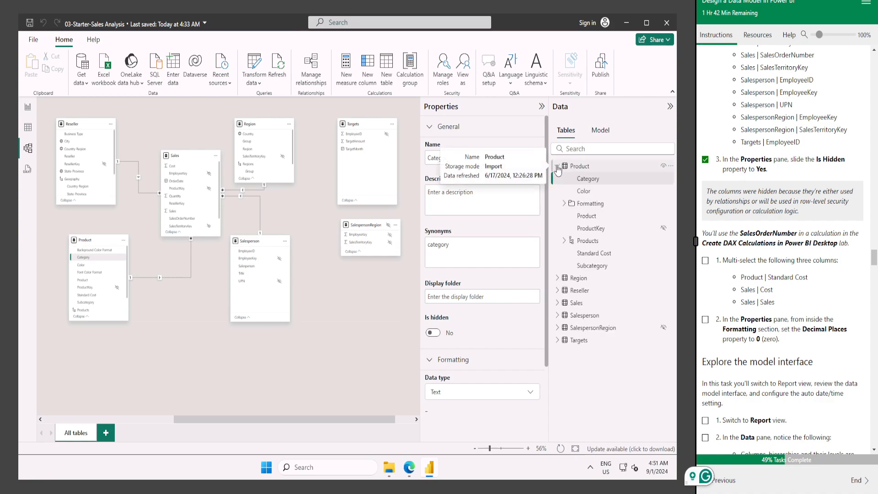
left_click(558, 303)
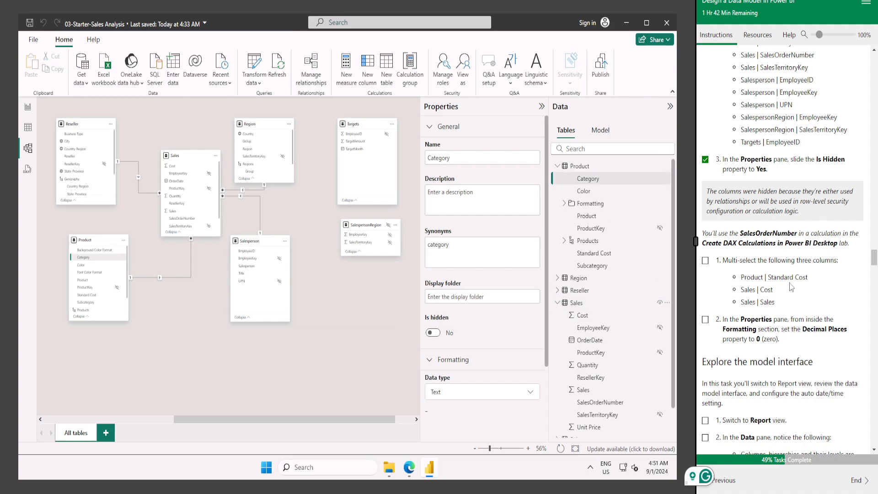
Set the decimal places to 0 for the Product | Standard Cost, Sales | Cost and Sales | Sales columns together
left_click(603, 255)
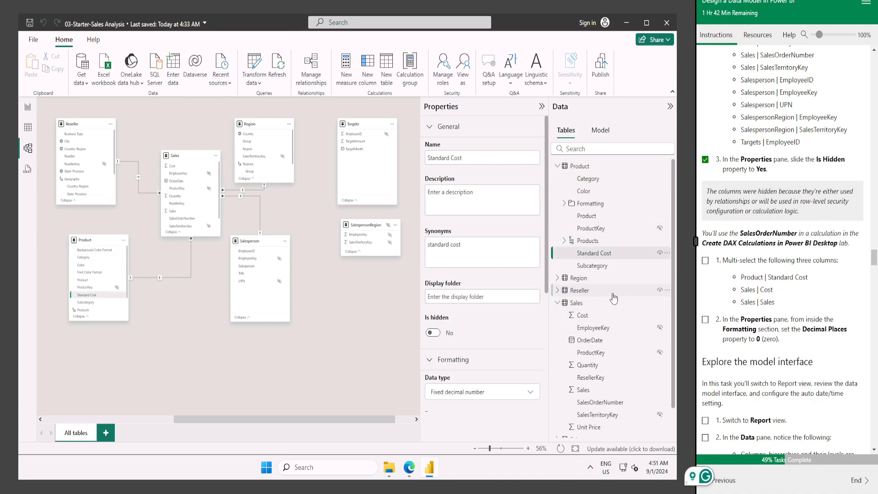
scroll(613, 297, "down", 1)
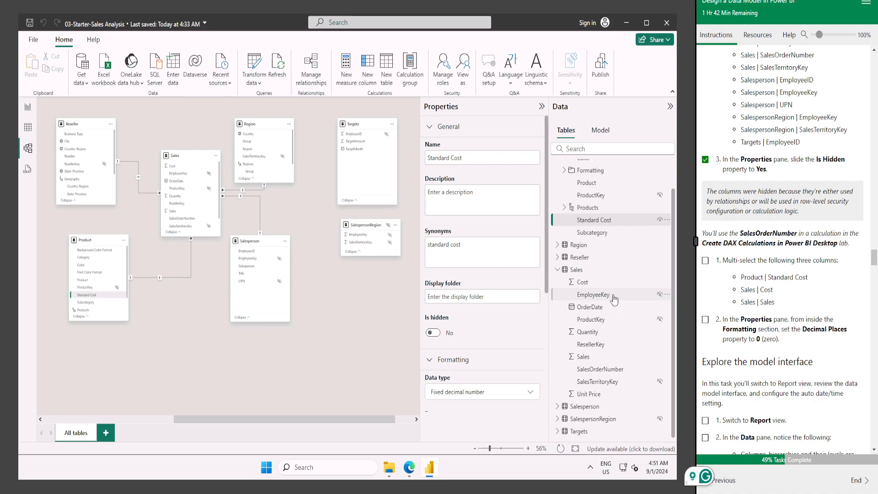
left_click(590, 287, "ctrl")
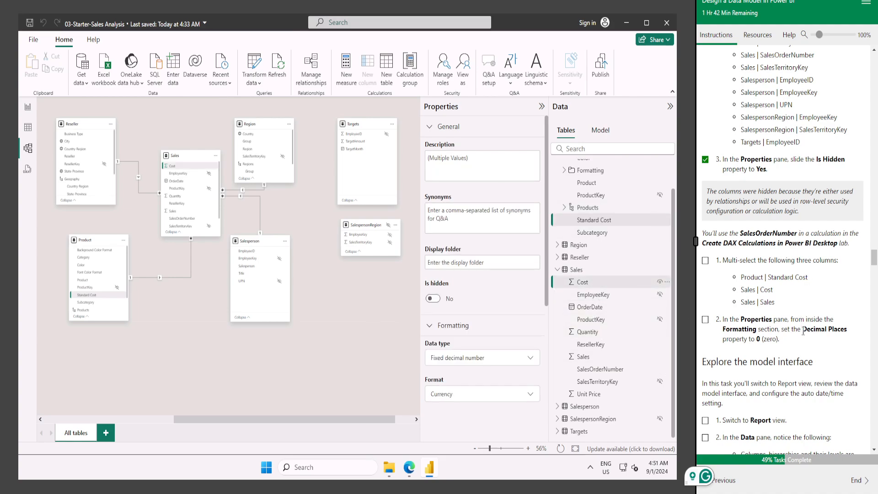
left_click(587, 357, "ctrl")
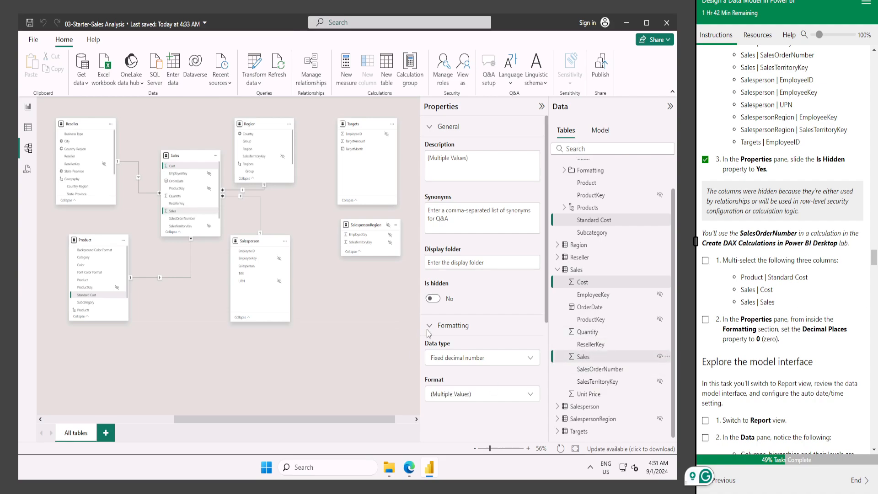
scroll(427, 329, "down", 3)
left_click(462, 376)
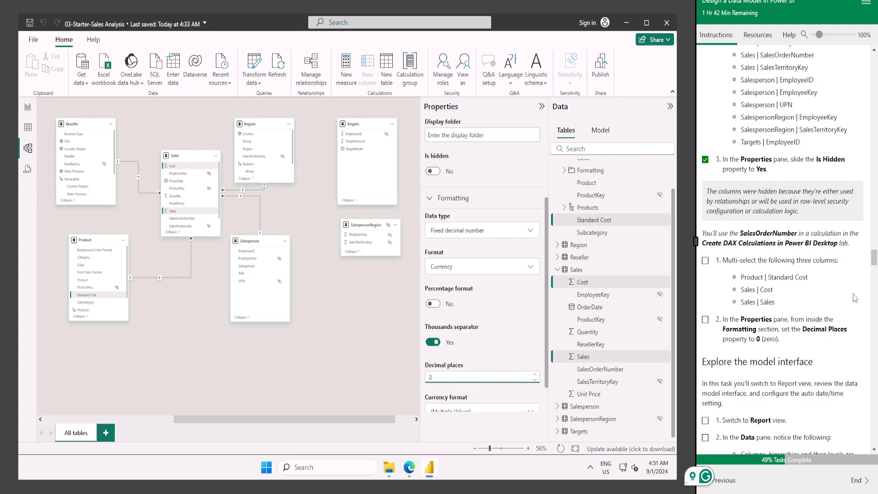
Mark the instructions for multi-selecting the three columns and setting their decimal places as complete
scroll(840, 340, "down", 1)
left_click(706, 208)
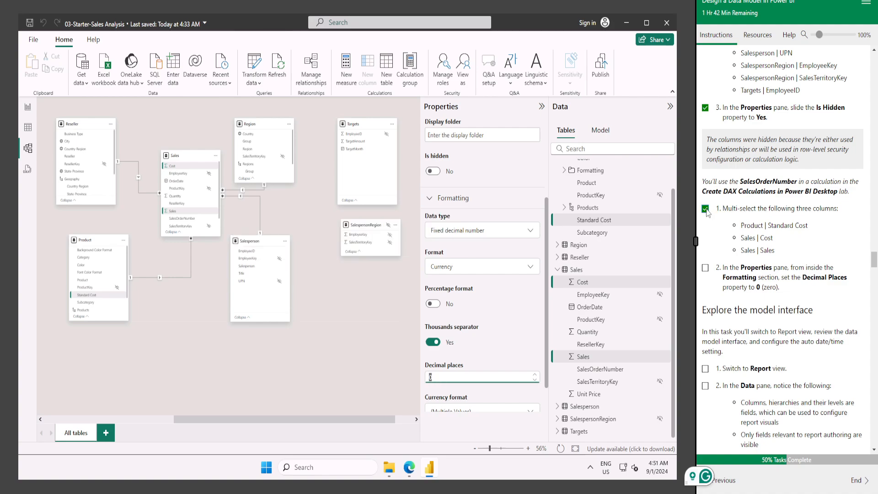
left_click(705, 268)
Switch to Report view, select the table of sales by category, and mark the view-switching instruction as complete
scroll(750, 299, "down", 2)
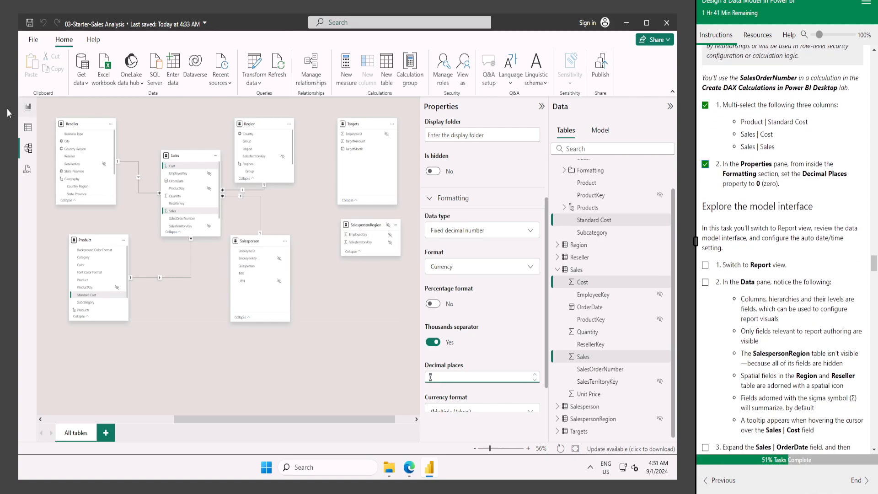
left_click(28, 106)
left_click_drag(271, 258, 300, 265)
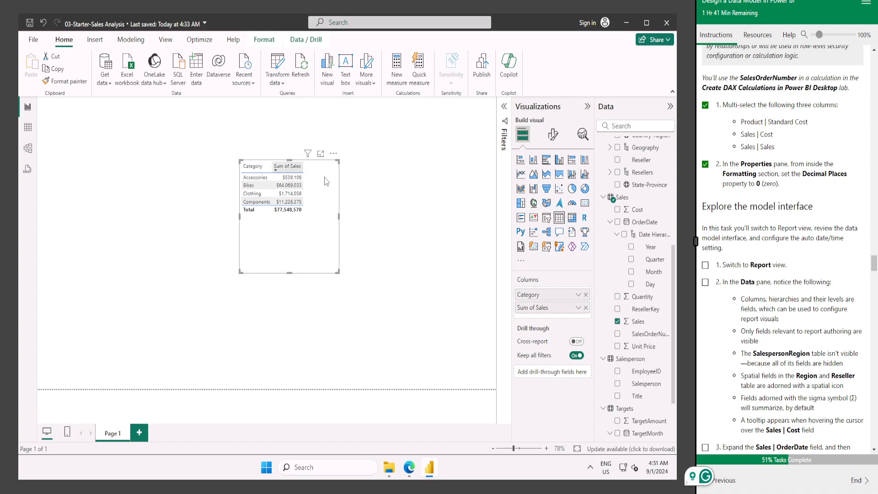
left_click(706, 266)
Examine the Data pane for the instructed items: hierarchies, report-relevant fields, spatial and sigma icons, and the Sales | Cost tooltip
scroll(773, 325, "down", 1)
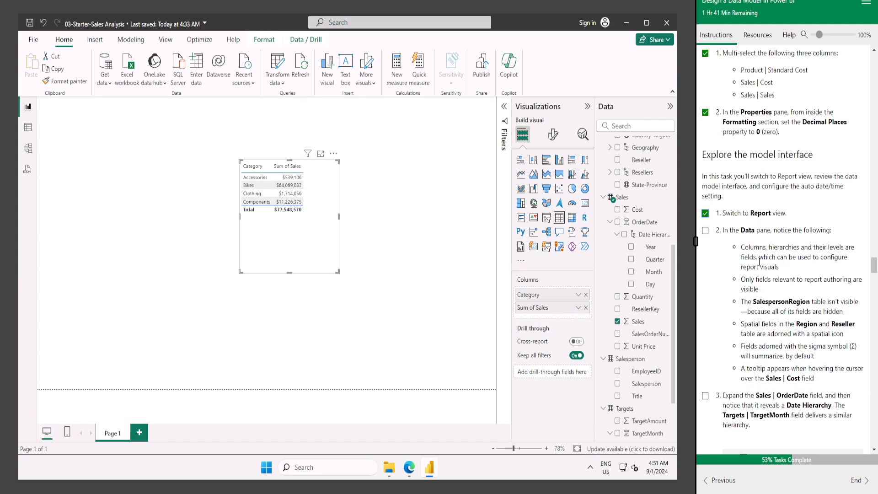
scroll(646, 222, "up", 5)
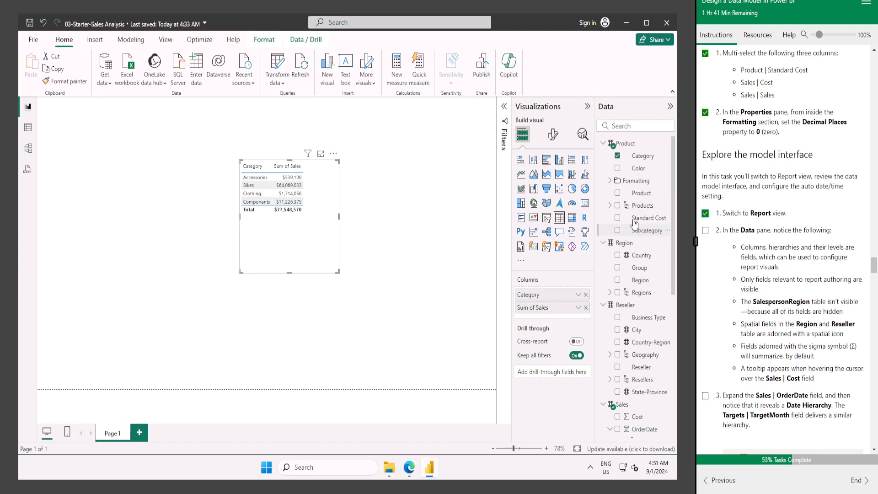
right_click(598, 159)
left_click(353, 269)
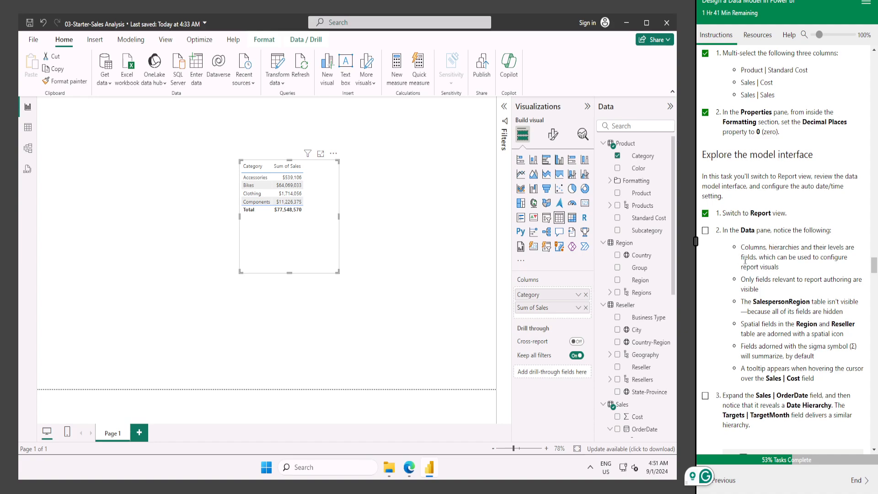
scroll(780, 277, "down", 3)
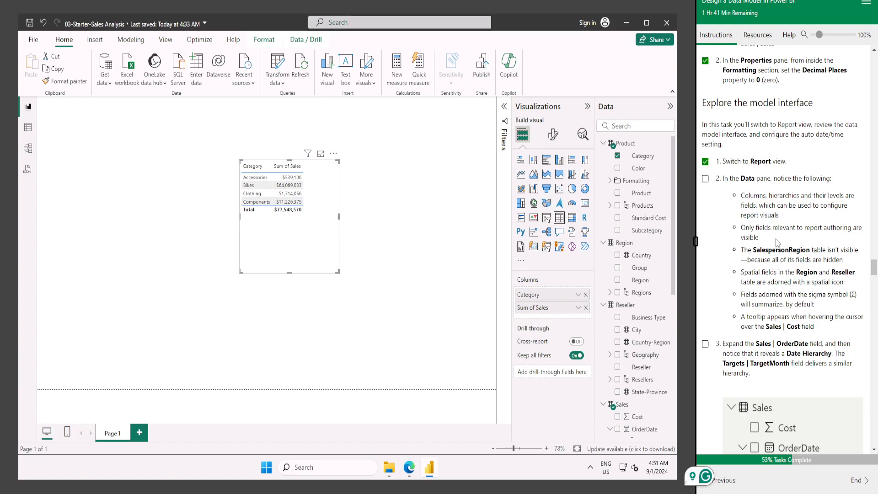
scroll(761, 226, "down", 2)
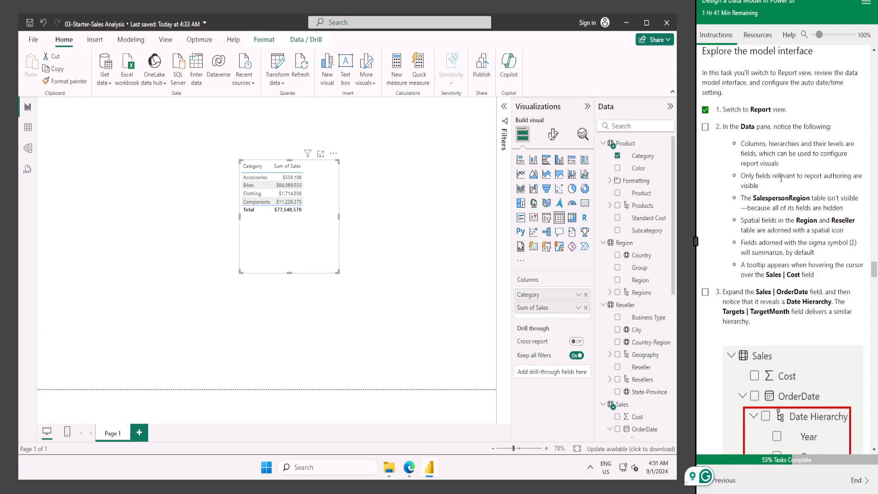
scroll(803, 172, "down", 2)
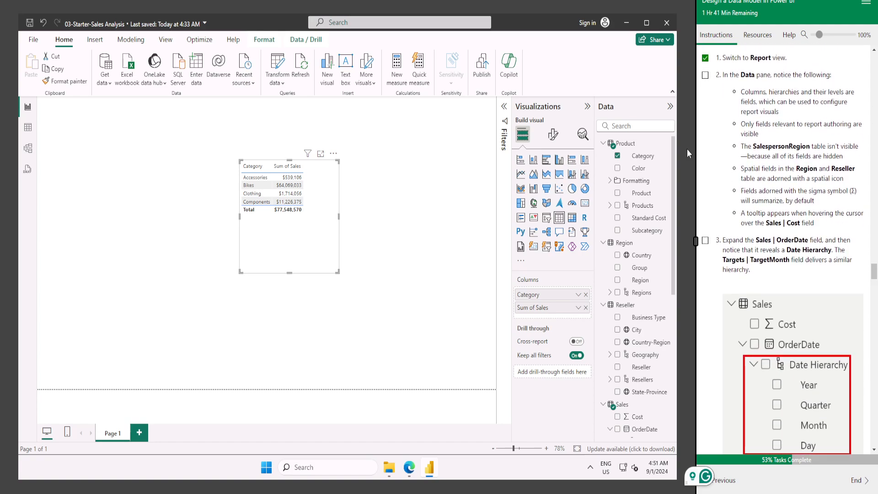
scroll(730, 187, "up", 2)
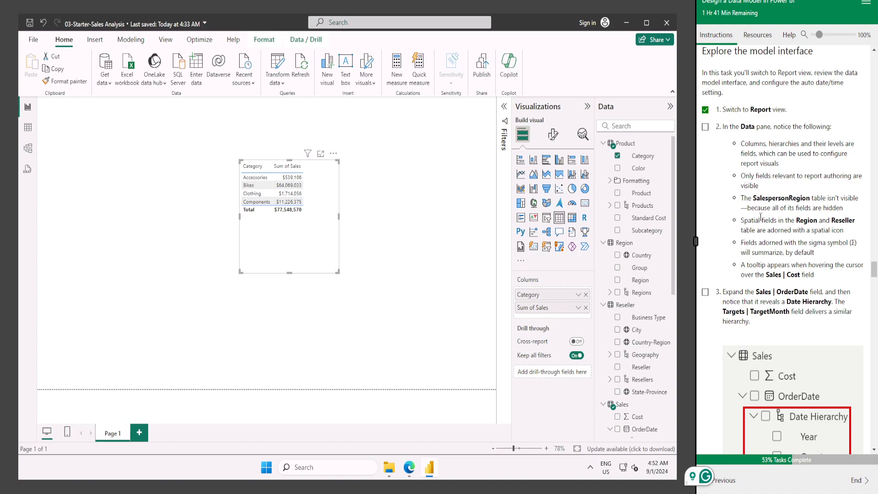
scroll(640, 315, "down", 5)
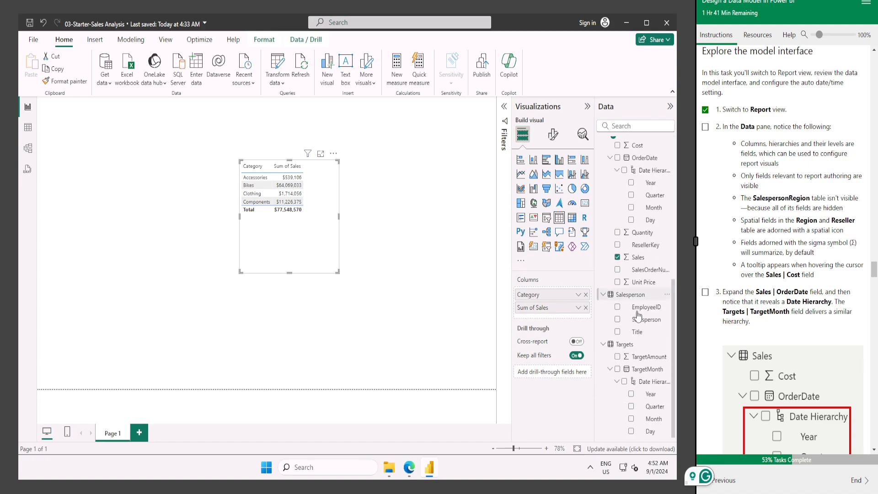
scroll(653, 350, "up", 5)
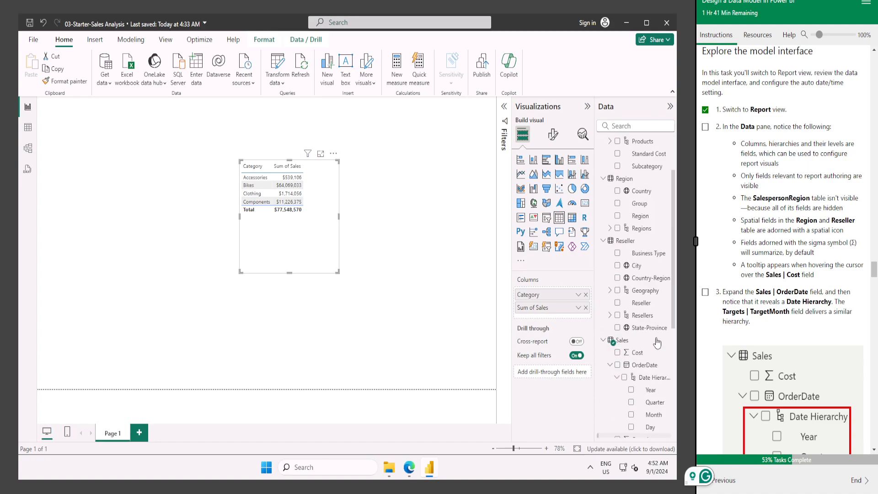
scroll(643, 321, "down", 5)
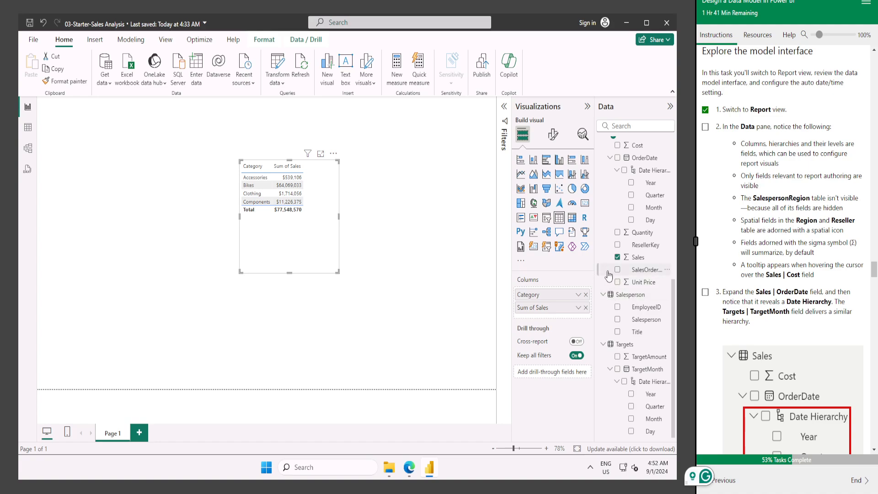
scroll(610, 309, "up", 3)
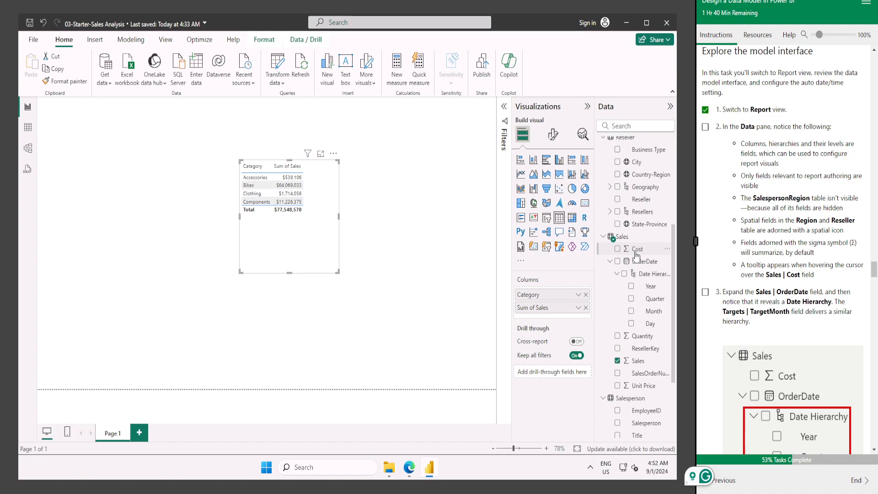
mouse_move(638, 256)
Check the Date Hierarchy under Sales | OrderDate and mark the instruction for expanding that field as complete
scroll(836, 283, "down", 2)
scroll(836, 282, "down", 2)
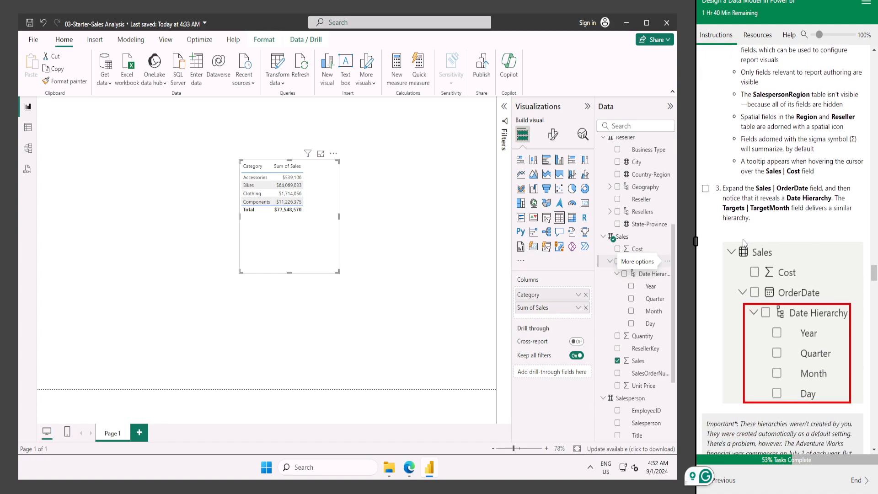
scroll(744, 242, "down", 2)
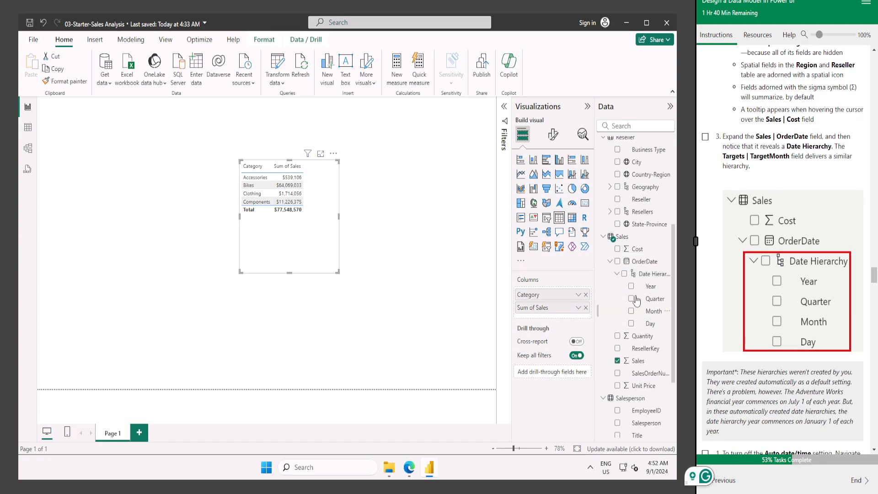
left_click(705, 136)
left_click(479, 54)
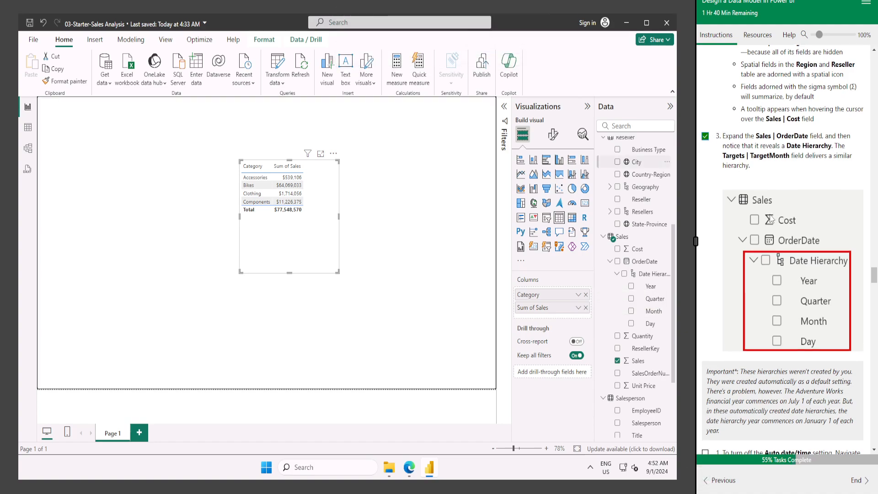
Review the time intelligence setting in the global Data Load options, accept the options, and mark the instruction for navigating to Options as complete
scroll(772, 220, "down", 3)
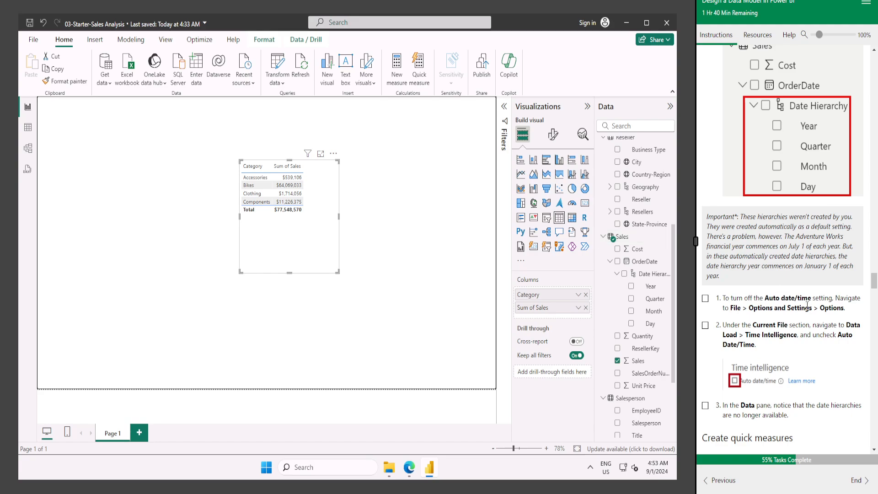
left_click(32, 41)
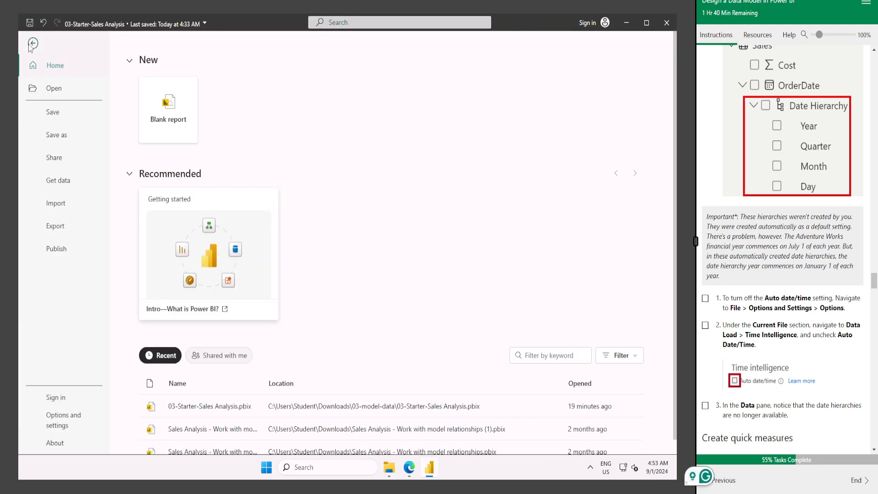
left_click(57, 426)
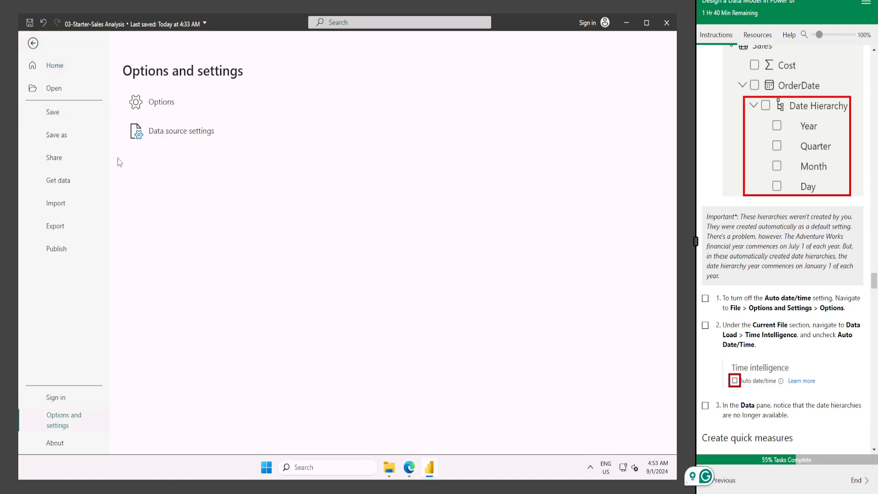
left_click(171, 104)
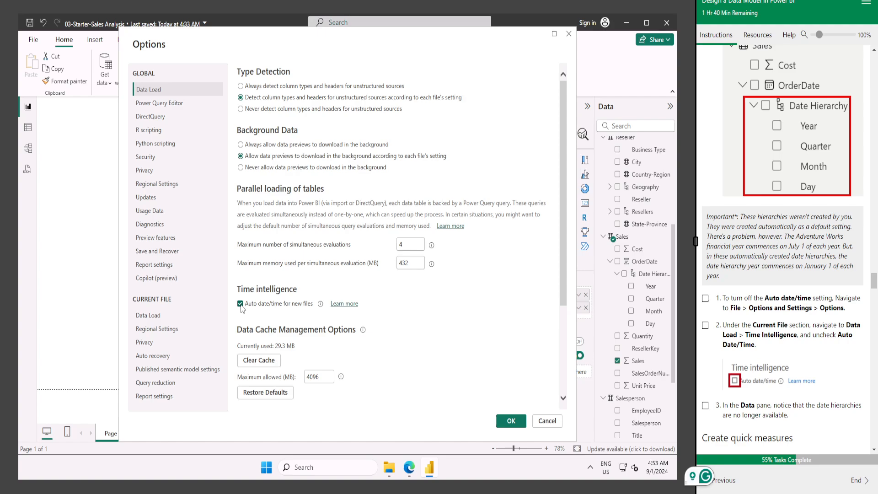
left_click(511, 421)
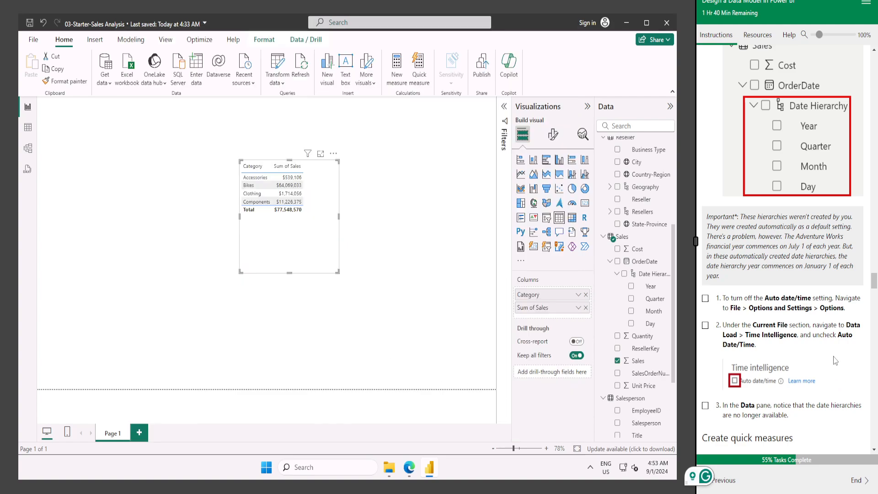
scroll(763, 332, "down", 1)
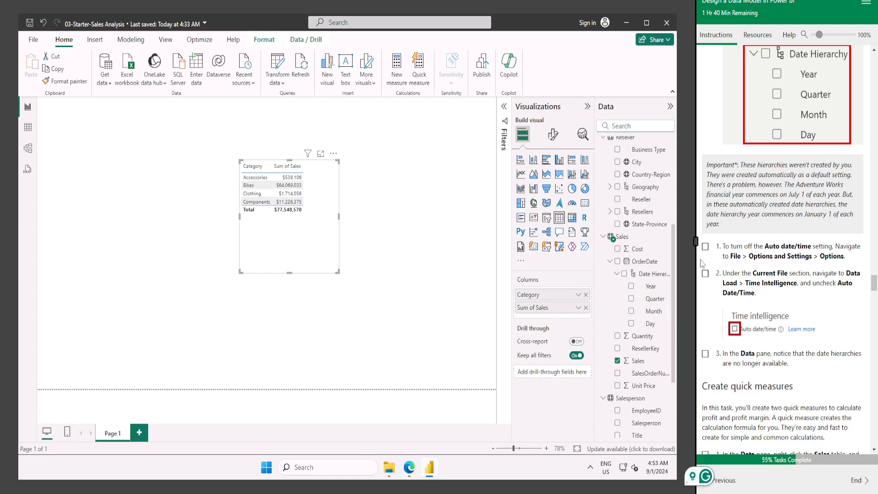
left_click(706, 246)
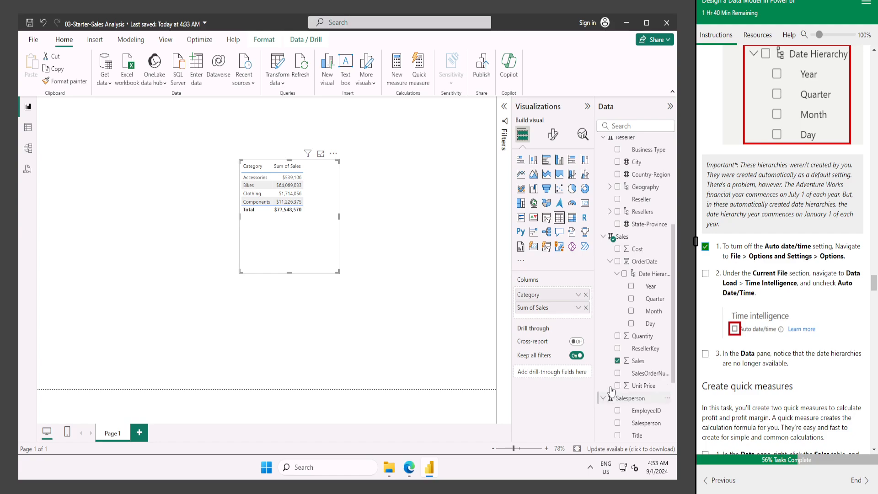
Collapse and re-expand all tables in the Data pane, and check the Sales table for the OrderDate date hierarchy
scroll(612, 146, "up", 3)
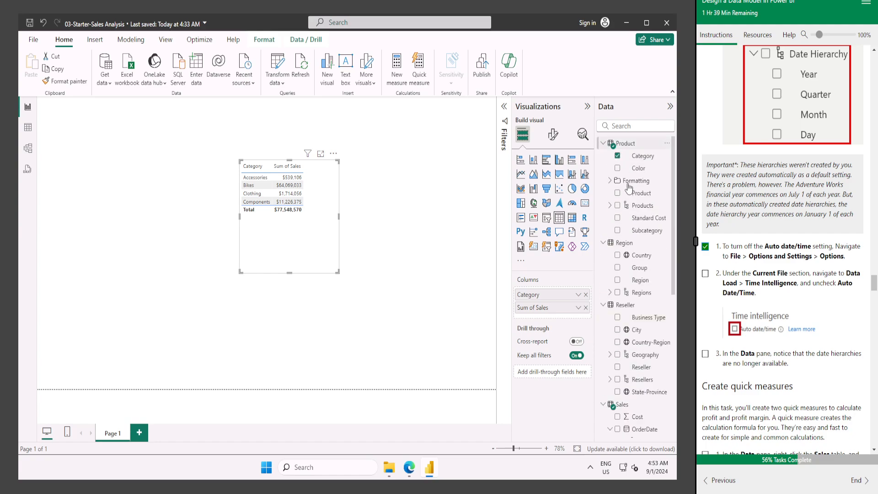
right_click(622, 145)
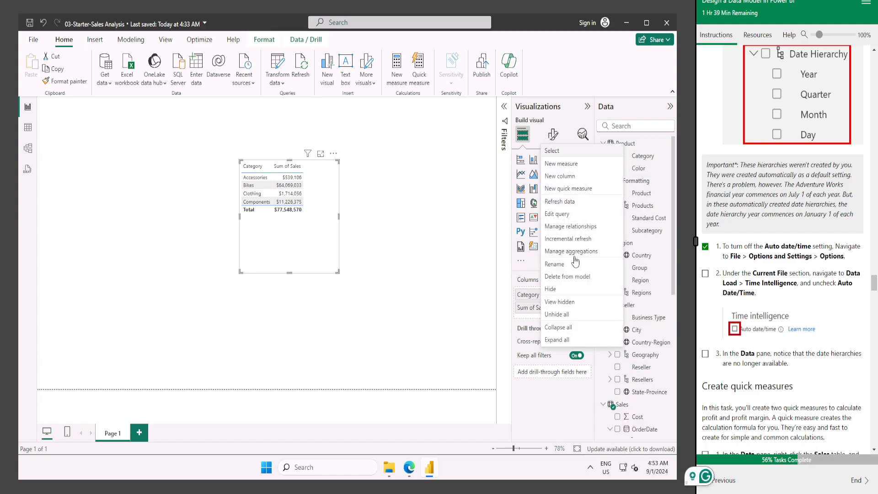
left_click(575, 327)
right_click(601, 250)
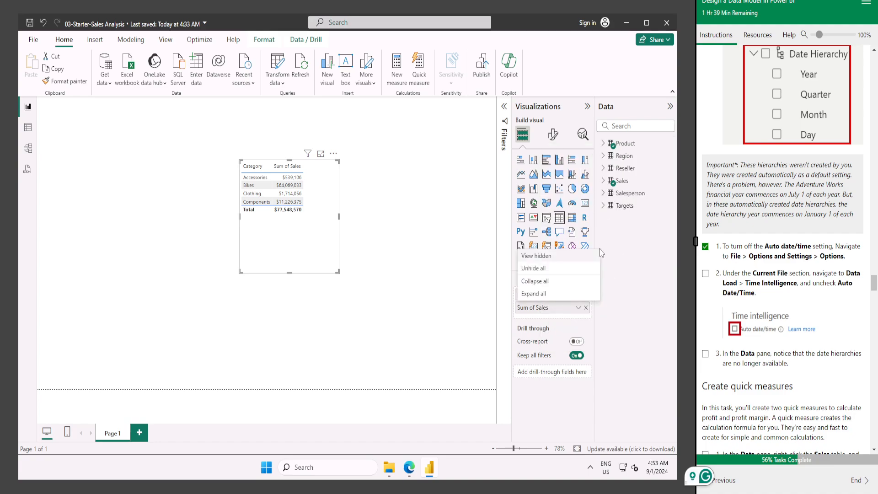
left_click(536, 295)
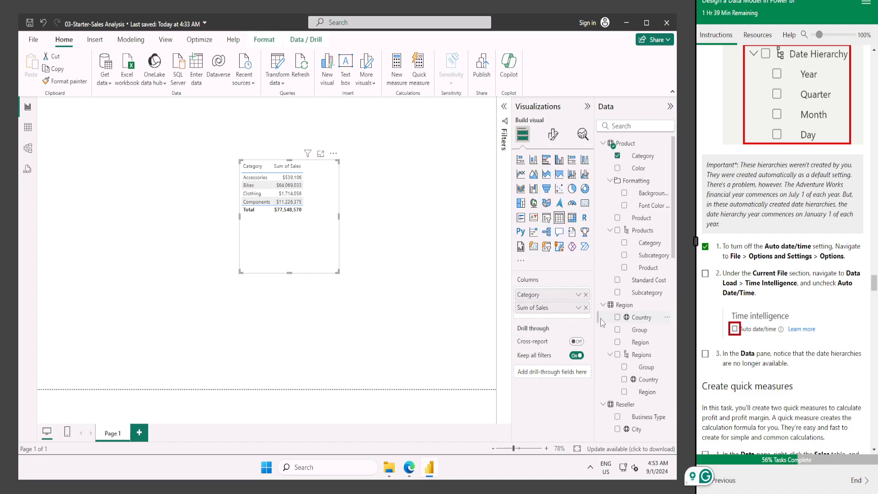
scroll(657, 323, "down", 3)
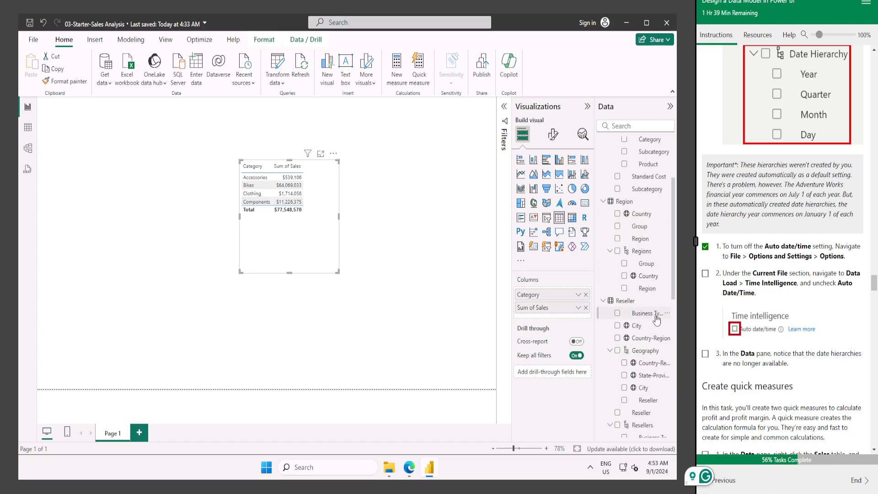
scroll(657, 319, "up", 2)
scroll(657, 319, "down", 5)
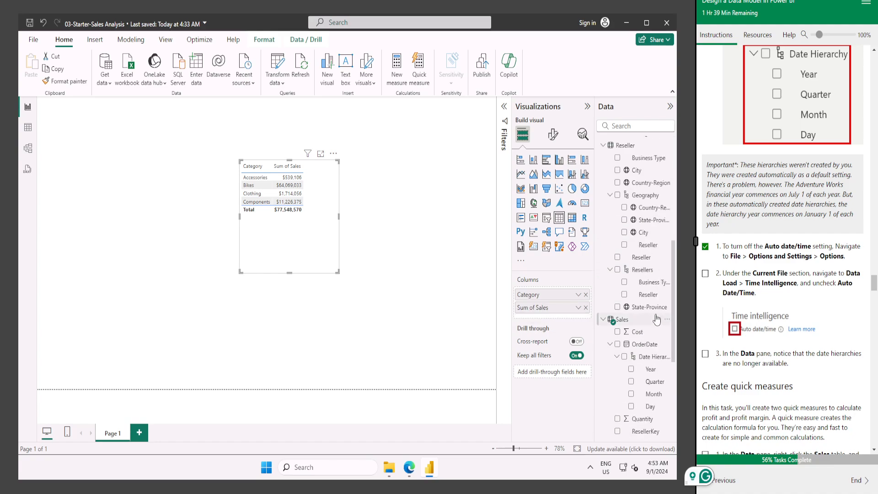
scroll(657, 319, "down", 2)
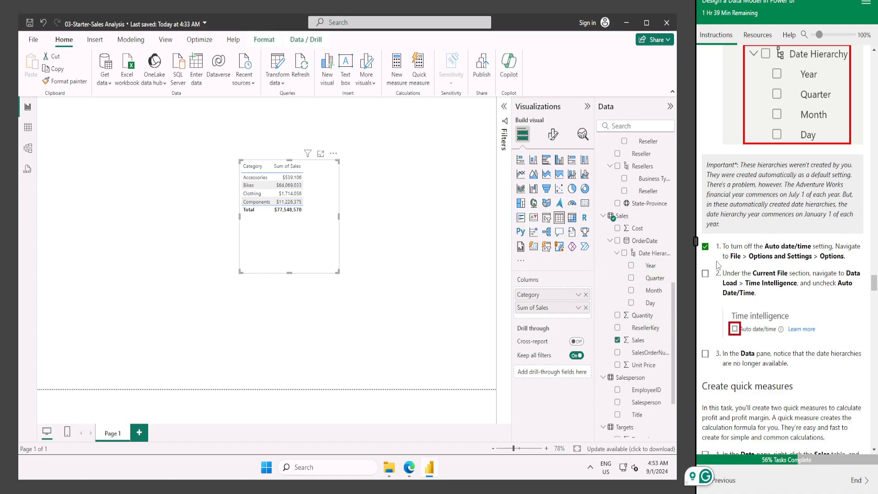
Mark the instructions for unchecking Auto Date/Time and for checking the date hierarchies in the Data pane as complete
left_click(705, 273)
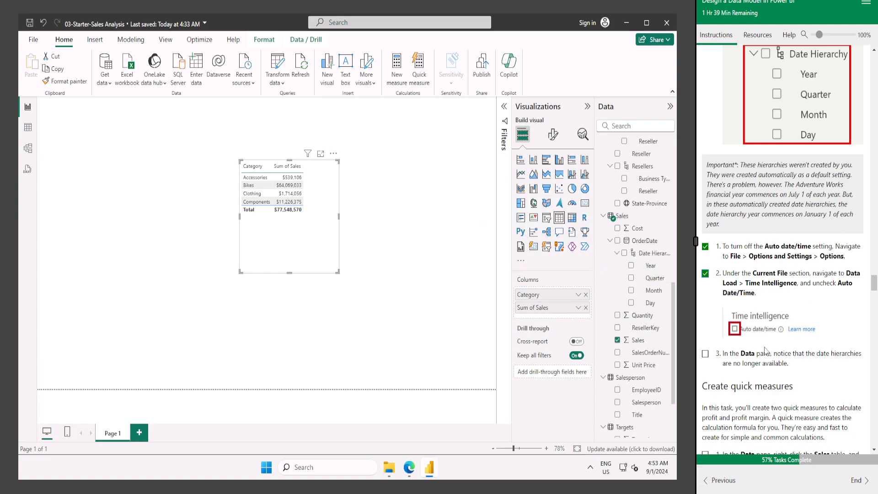
scroll(763, 330, "down", 1)
left_click(706, 303)
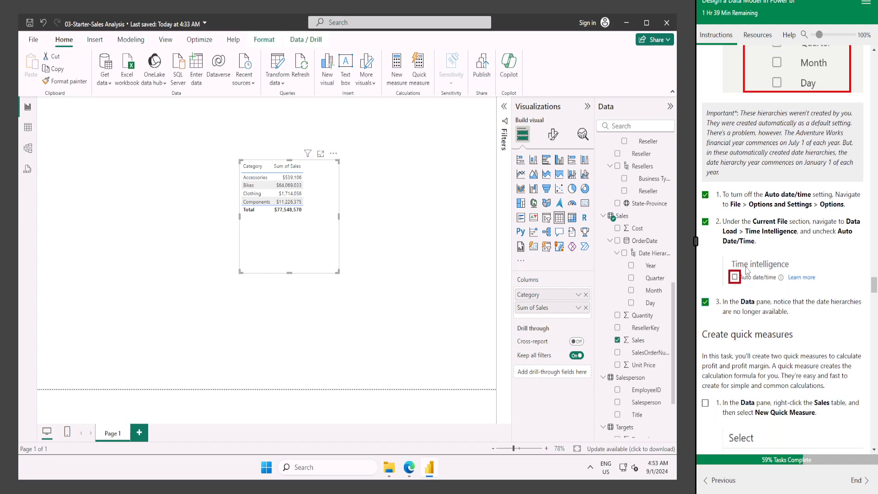
scroll(782, 235, "down", 1)
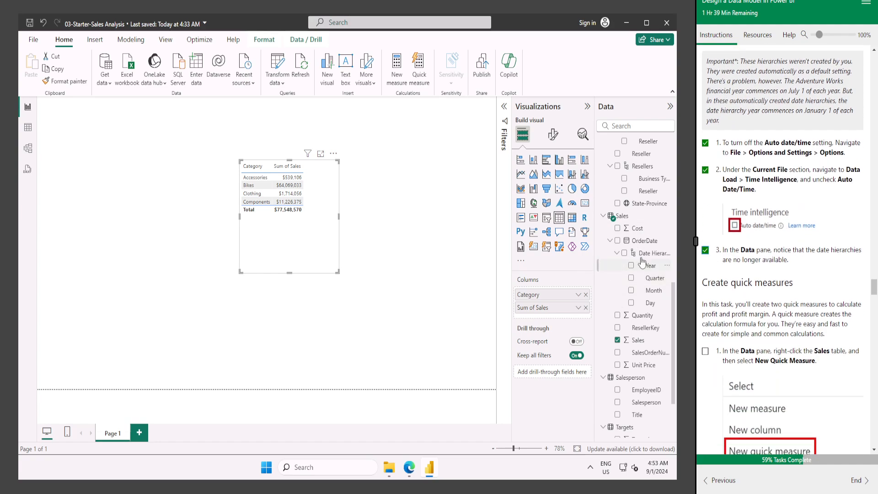
Switch to Model view and clear the selection of the Standard Cost, Cost and Sales columns
right_click(649, 256)
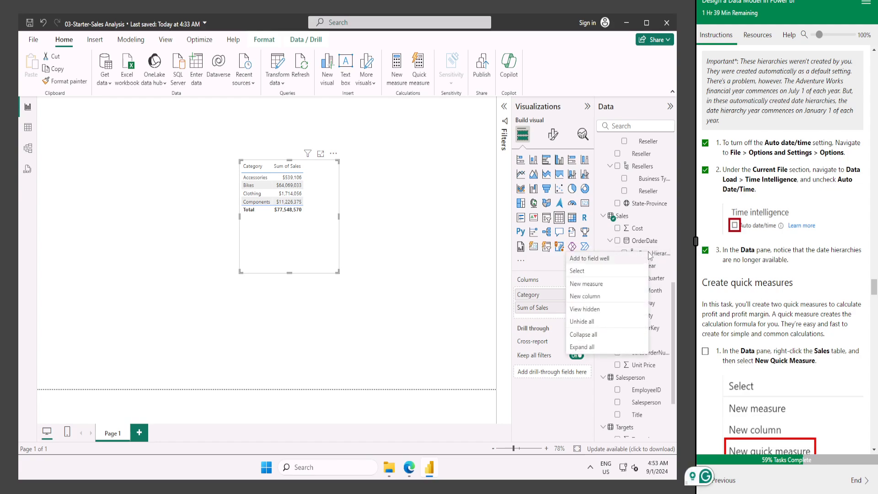
left_click(484, 303)
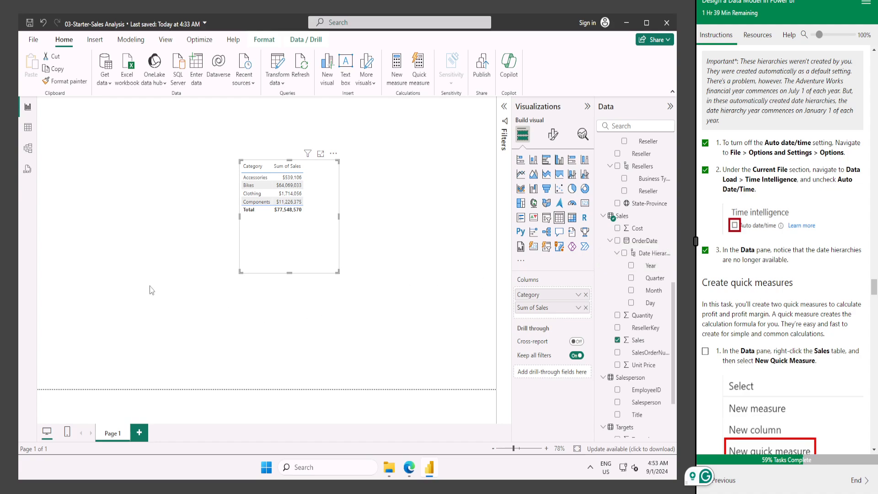
left_click(28, 148)
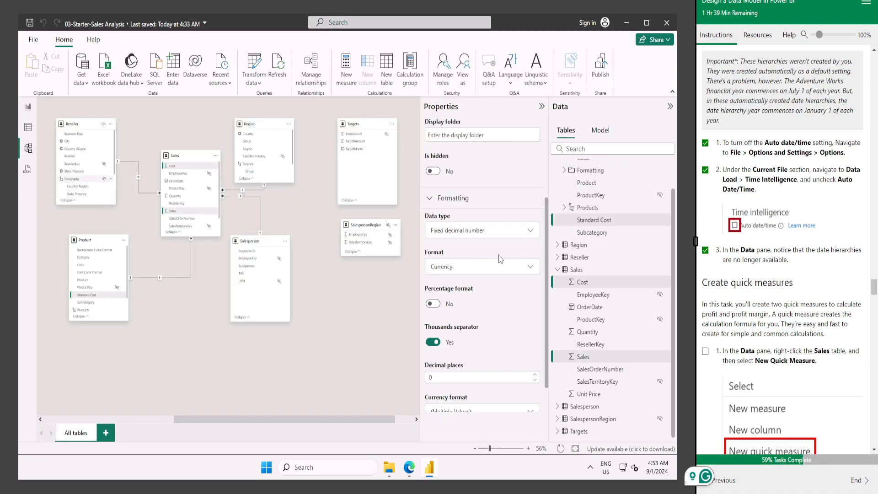
left_click(392, 308)
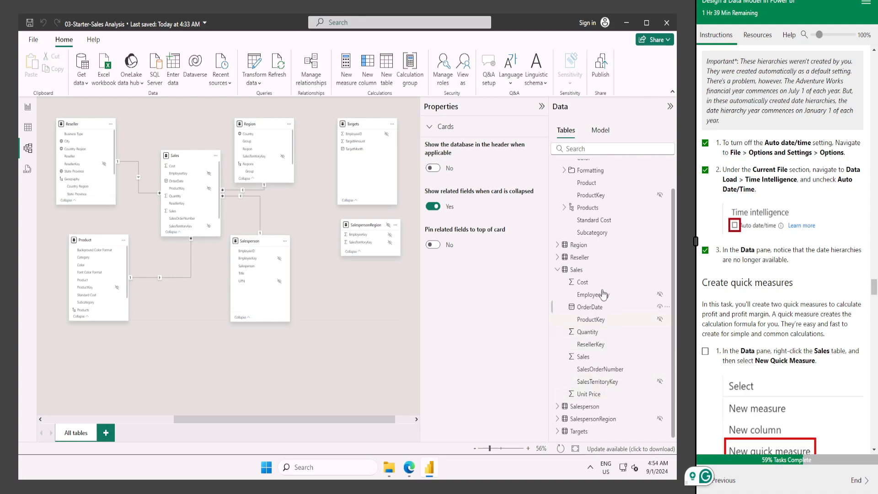
Select the OrderDate column of the Sales table and examine its general, formatting and advanced properties, including the date time format choices
left_click(595, 307)
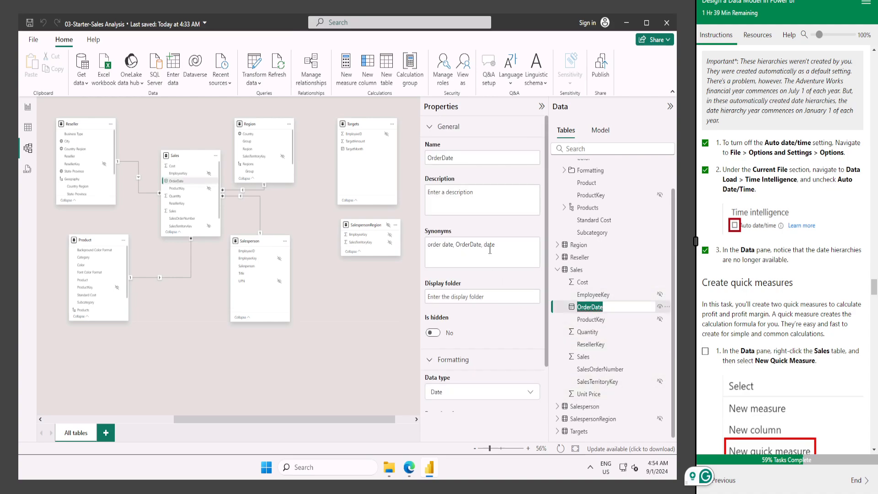
scroll(490, 250, "down", 2)
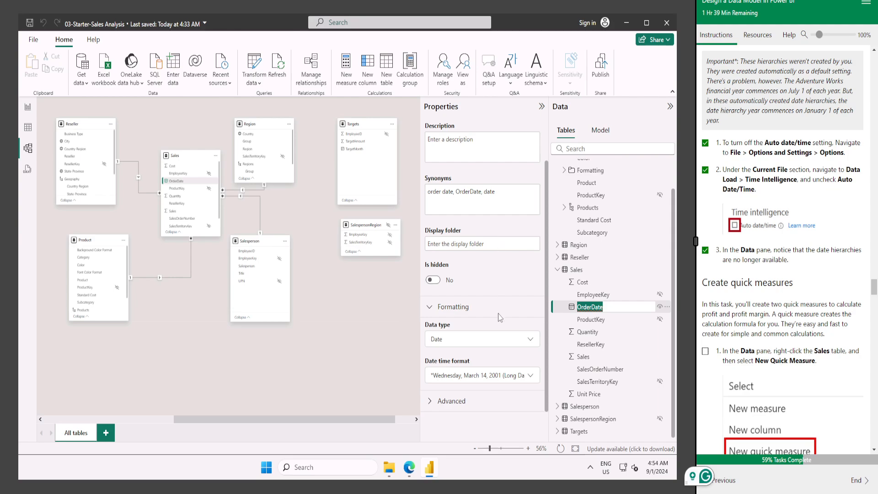
scroll(501, 317, "up", 2)
scroll(481, 357, "down", 2)
left_click(430, 402)
scroll(483, 306, "down", 5)
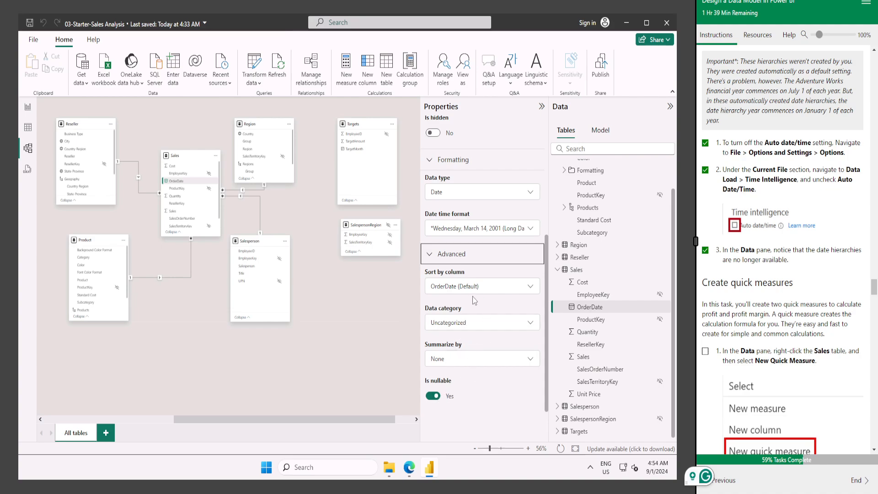
scroll(474, 300, "up", 3)
left_click(484, 333)
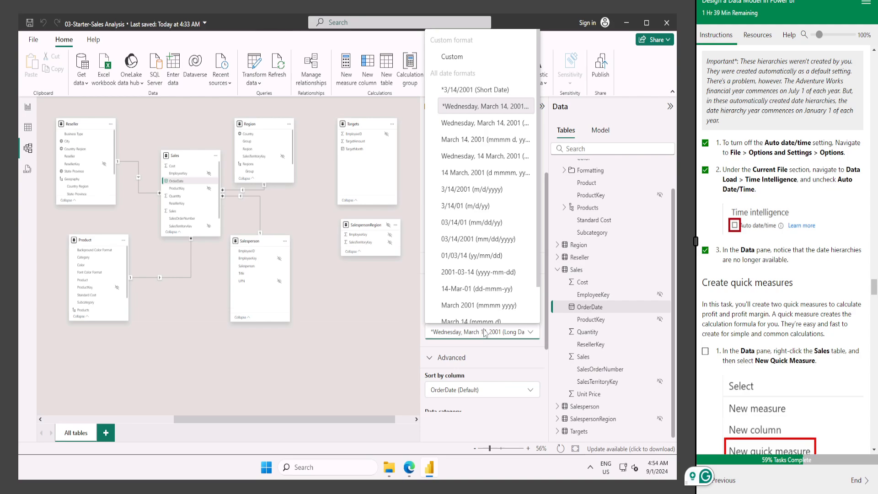
left_click(475, 207)
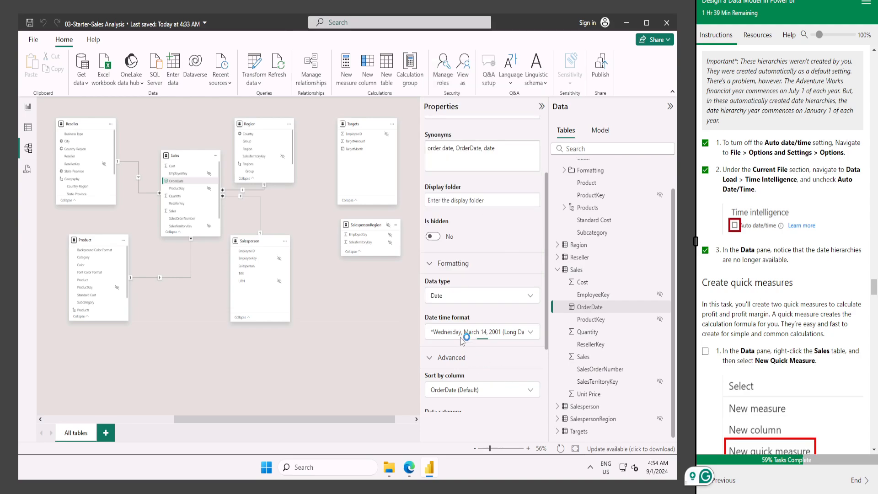
Collapse OrderDate's Formatting properties and examine the column's sort-by and data category choices in the Advanced properties
left_click(431, 267)
left_click(431, 267)
left_click(430, 267)
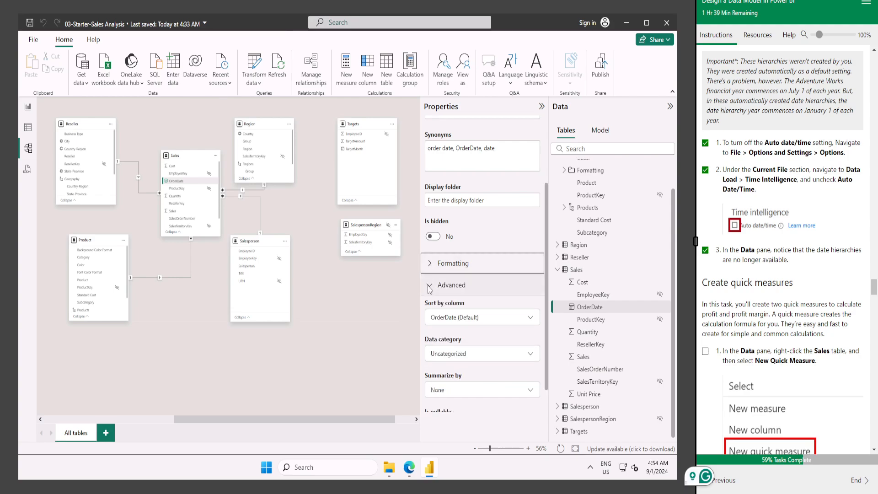
left_click(430, 285)
double_click(430, 284)
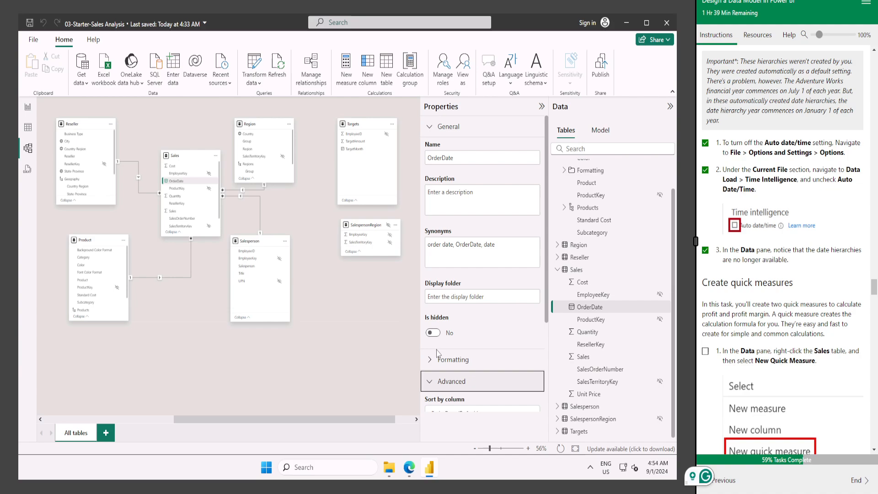
left_click(430, 381)
left_click(477, 288)
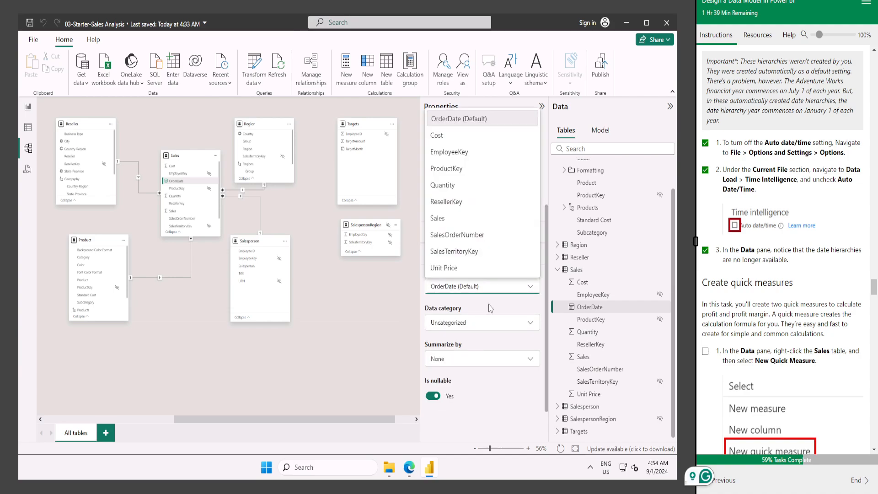
left_click(491, 306)
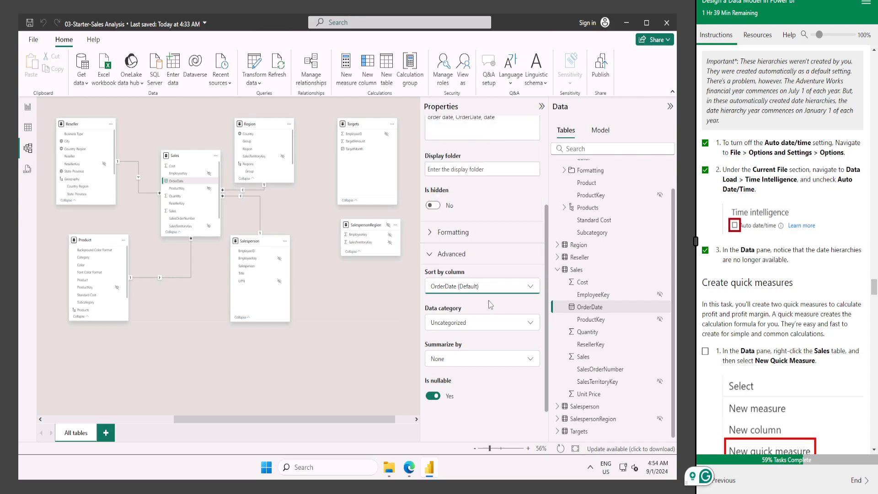
left_click(497, 324)
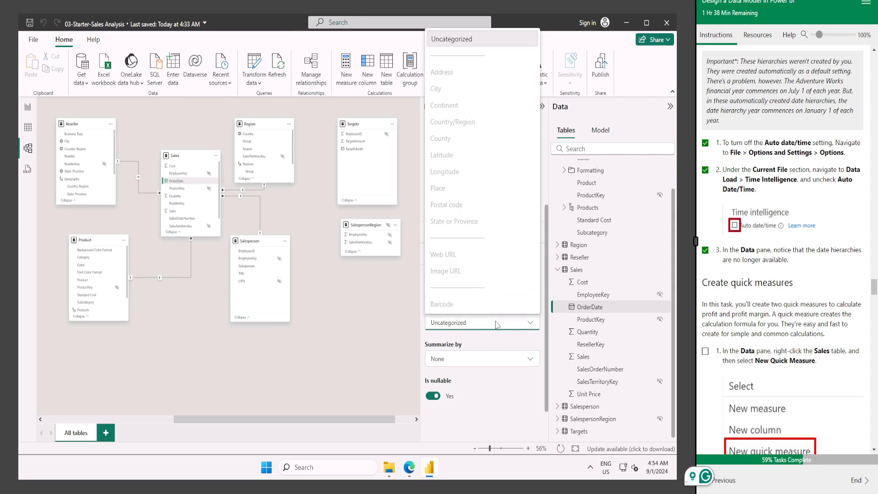
left_click(474, 395)
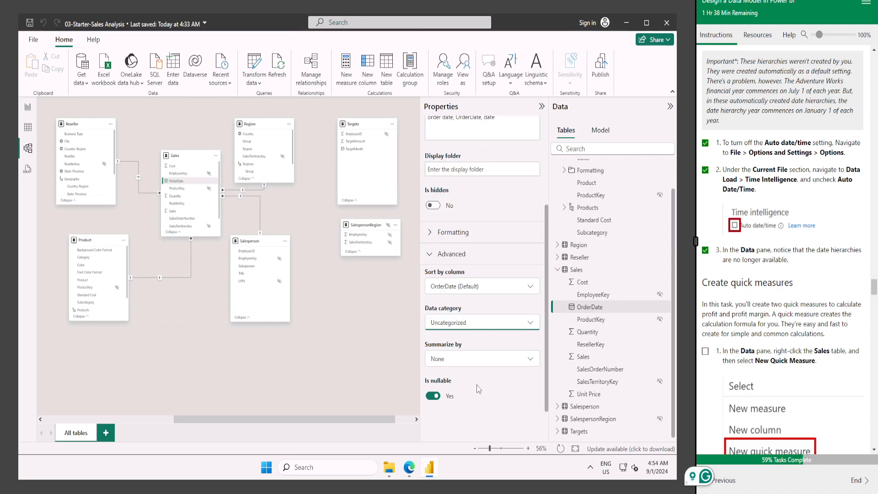
scroll(480, 366, "up", 5)
Return to Report view, review the time intelligence setting and its Learn more page in the global Data Load options, and cancel the options
left_click(27, 109)
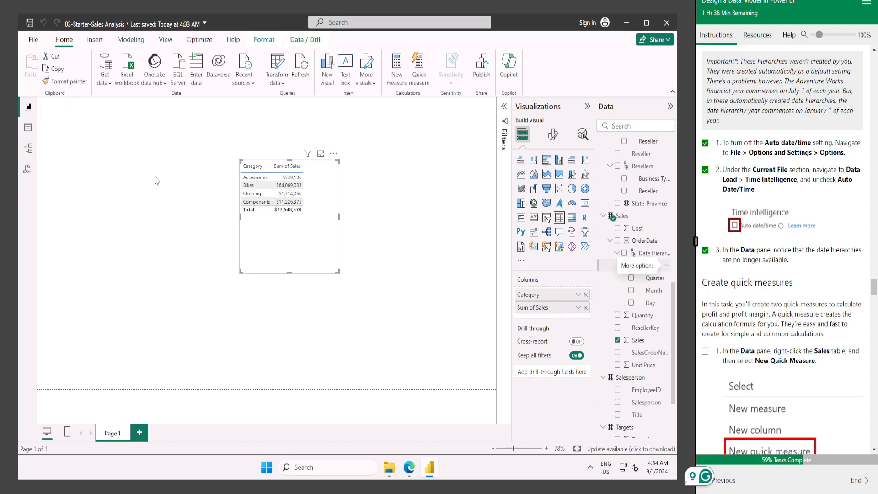
left_click(33, 40)
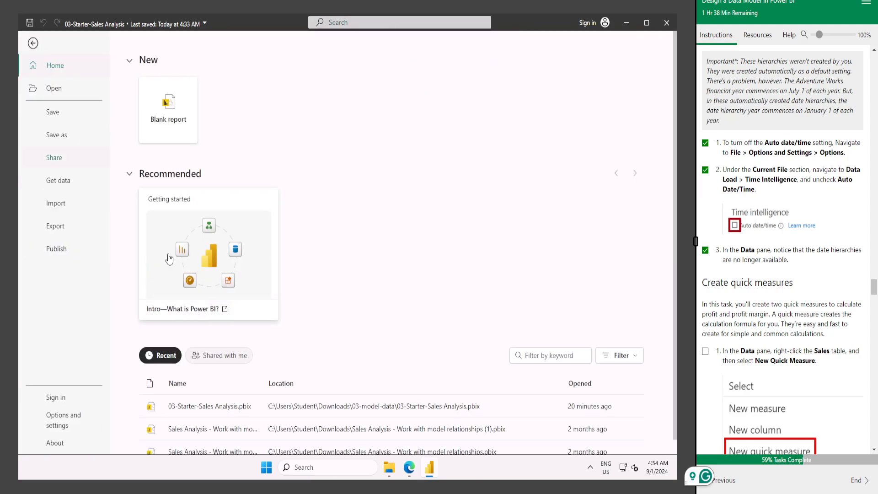
left_click(69, 420)
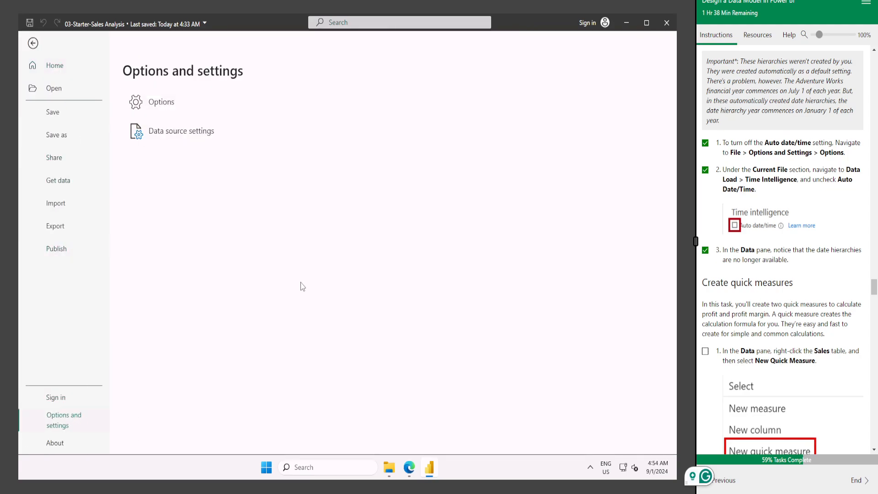
left_click(165, 102)
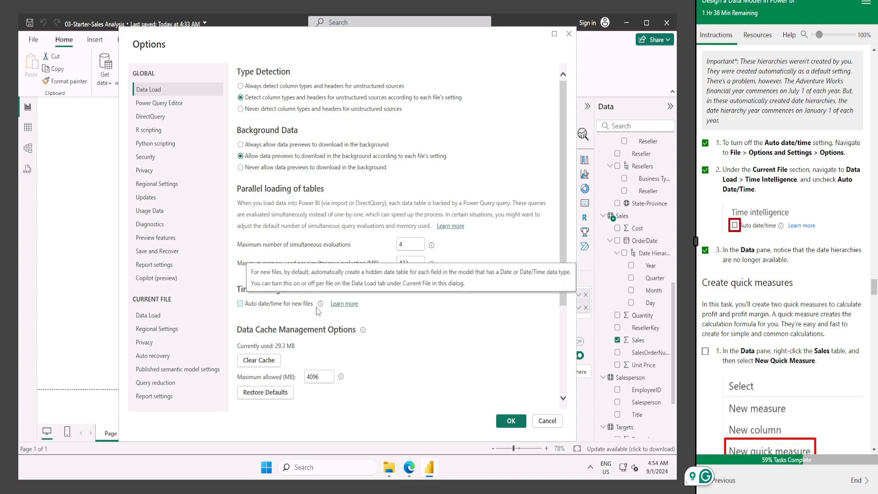
left_click(341, 304)
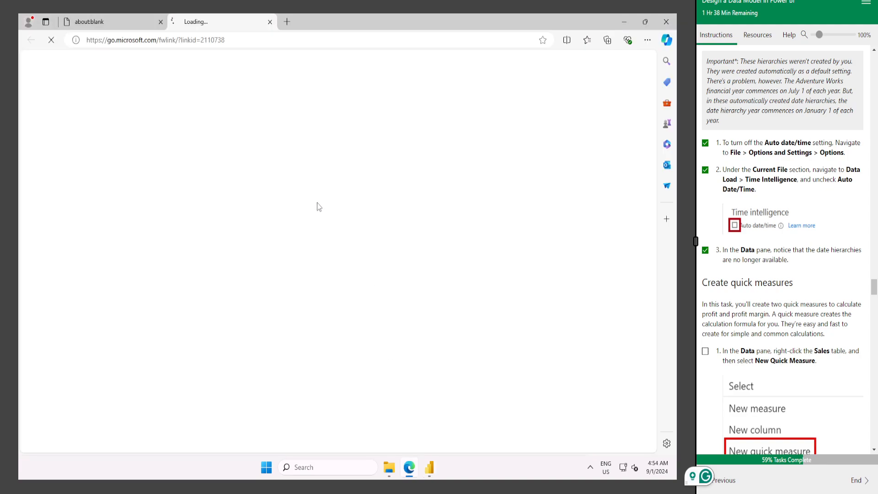
left_click(270, 22)
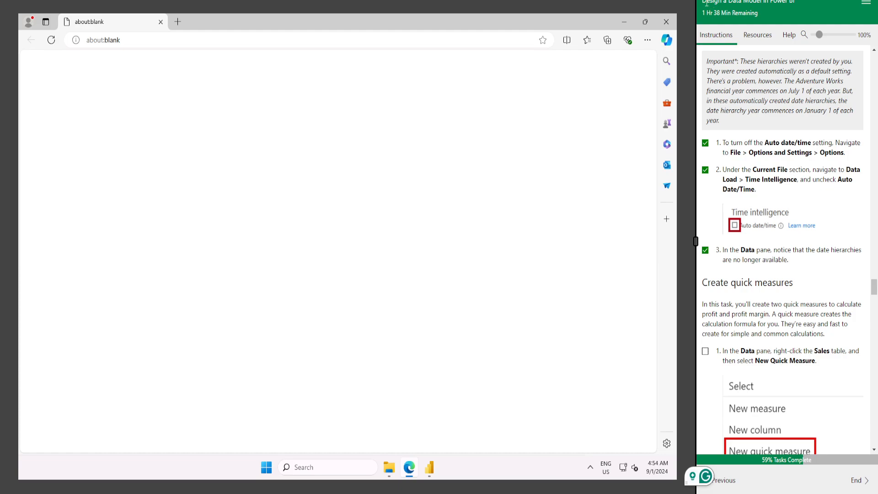
left_click(624, 21)
left_click(547, 421)
Mark the New Quick Measure instruction as complete and start a quick measure on the Sales table
scroll(782, 229, "down", 4)
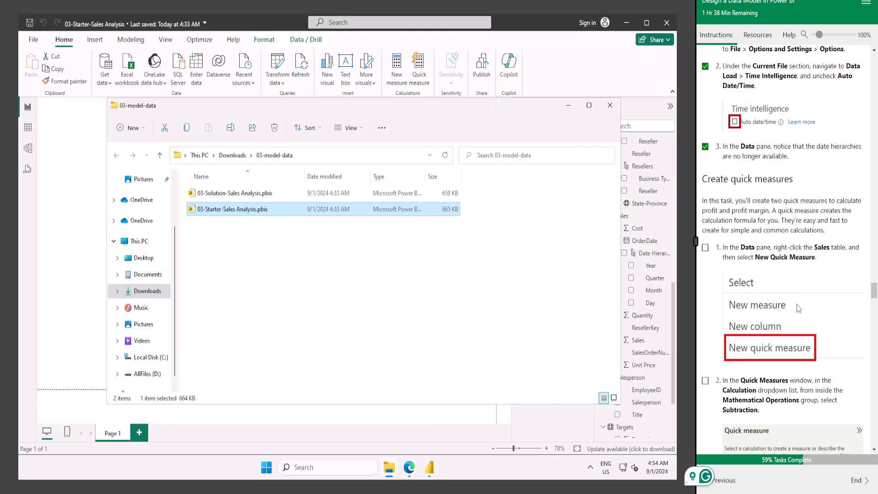
left_click(706, 196)
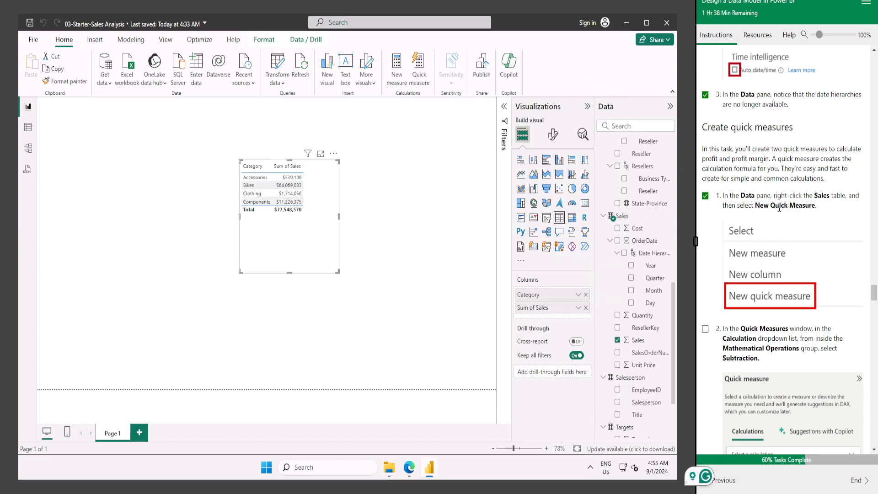
left_click(622, 216)
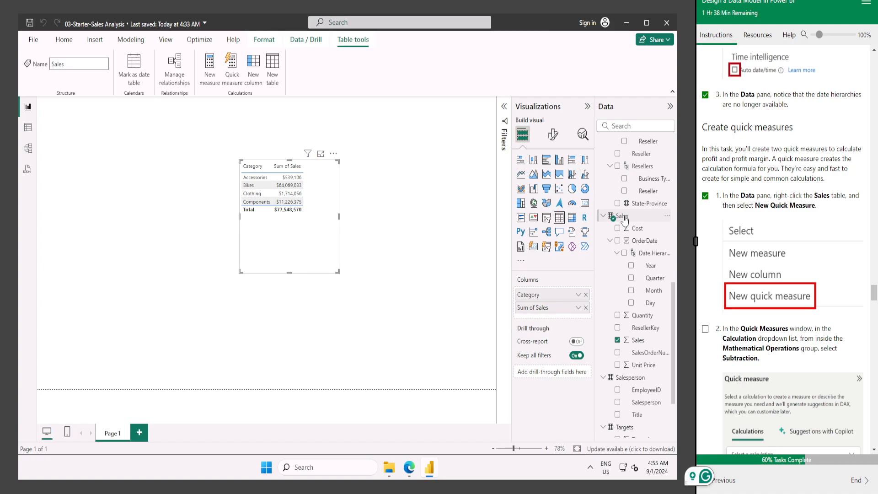
left_click(232, 67)
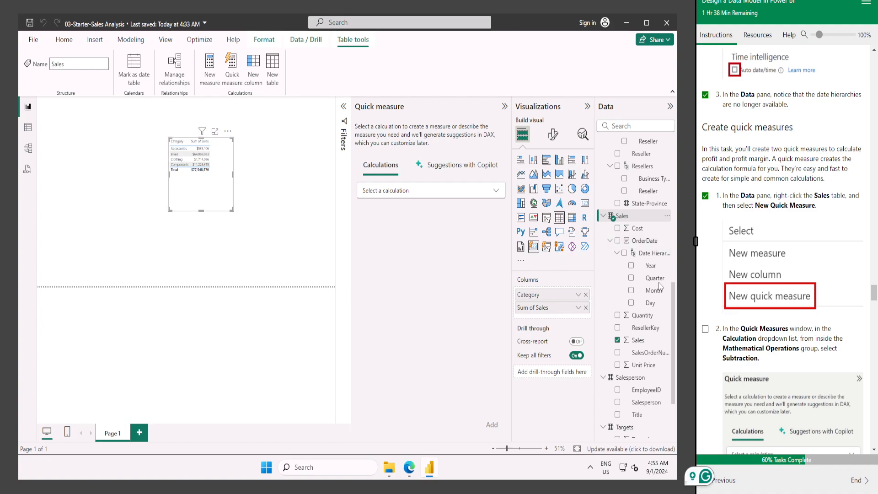
Choose Subtraction from the mathematical operations as the quick measure's calculation
scroll(745, 287, "down", 3)
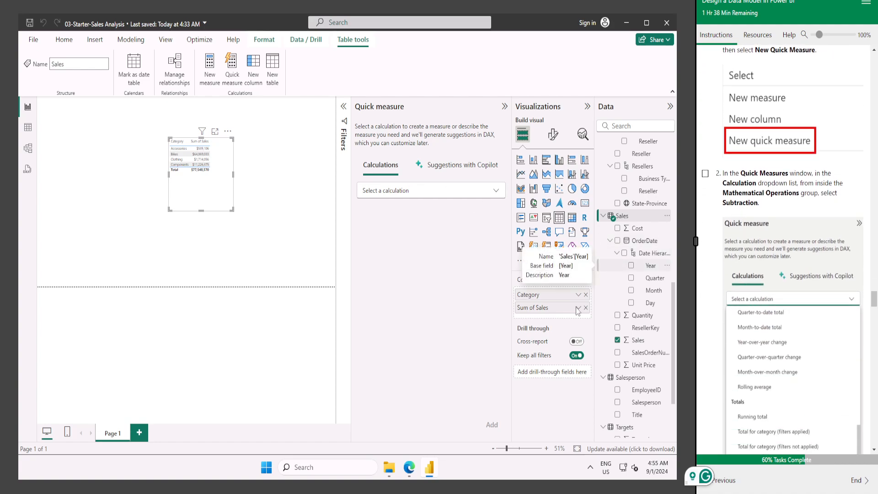
scroll(814, 299, "down", 2)
left_click(438, 189)
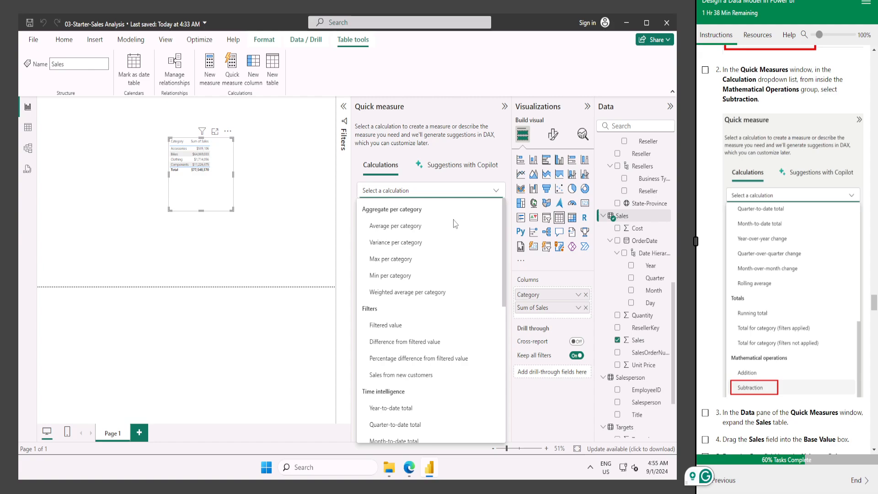
scroll(432, 285, "down", 3)
scroll(422, 284, "down", 4)
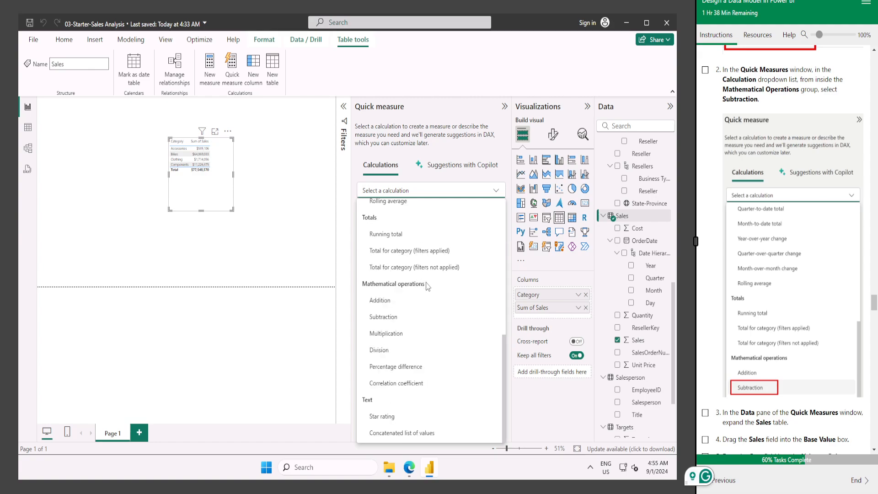
left_click(394, 317)
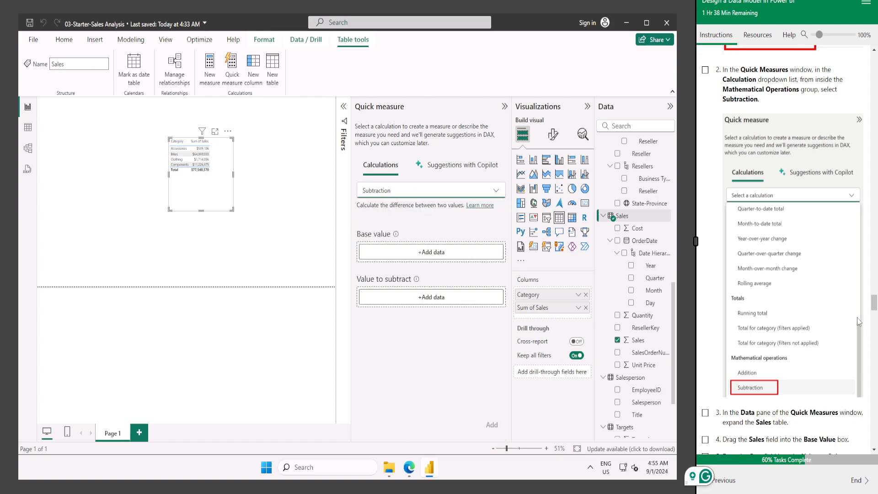
Assign the Sales field as the quick measure's base value and the Cost field as the value to subtract
scroll(849, 320, "down", 1)
scroll(749, 355, "down", 1)
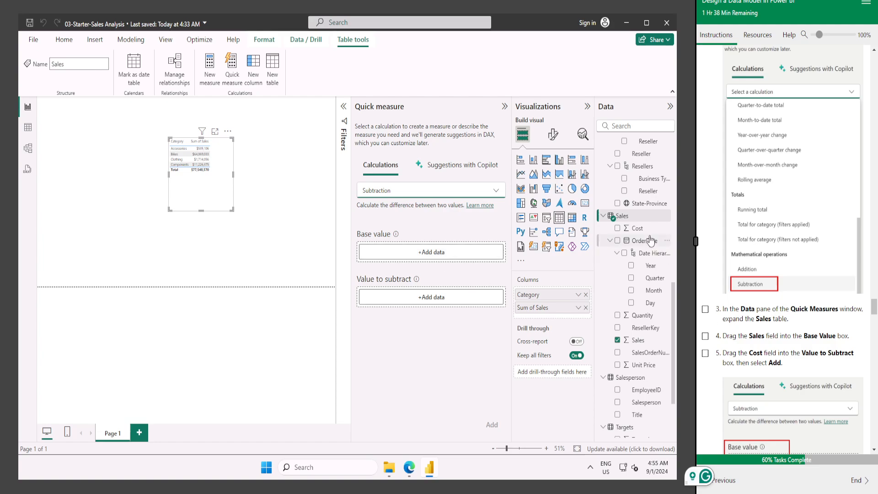
left_click_drag(638, 341, 447, 300)
scroll(758, 300, "down", 2)
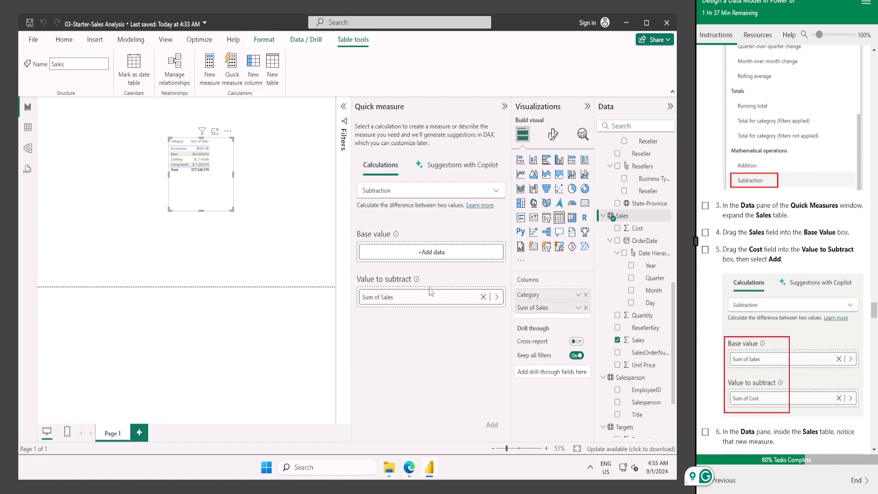
left_click_drag(627, 346, 446, 252)
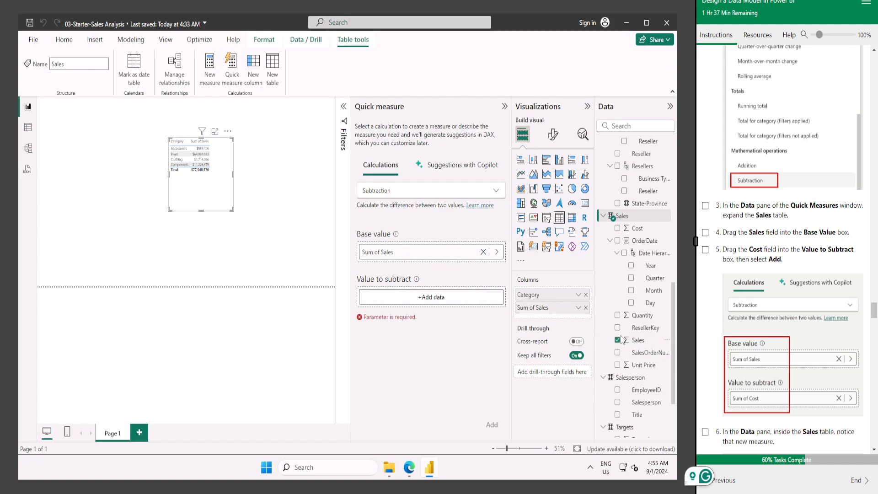
left_click_drag(645, 229, 396, 300)
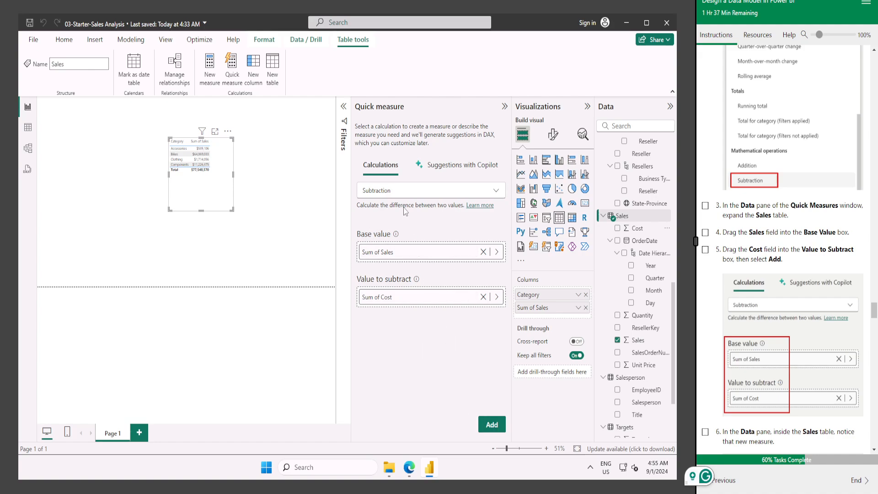
Add the quick measure and mark instructions 3 to 6 of the quick measures task as complete
left_click(705, 206)
left_click(706, 232)
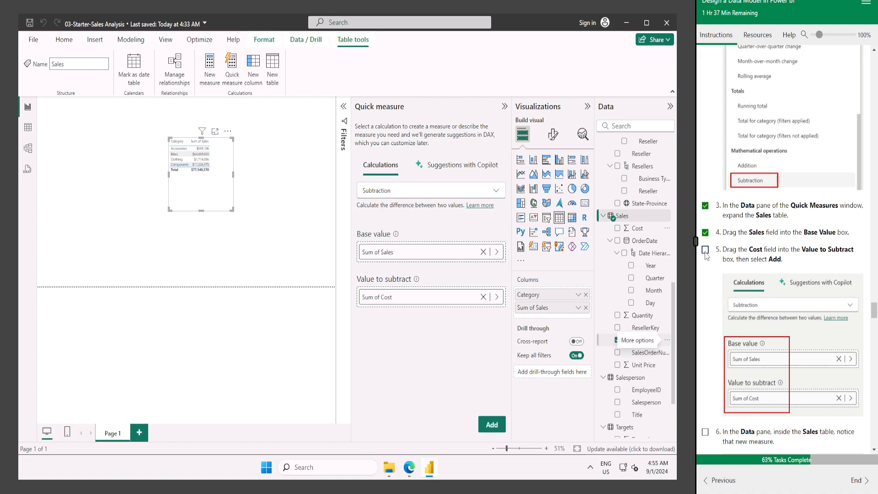
left_click(706, 250)
scroll(757, 293, "down", 5)
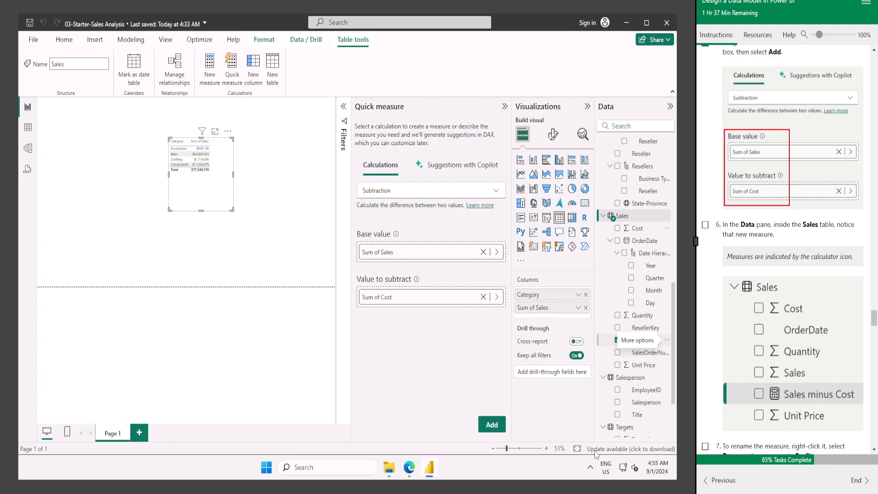
left_click(705, 225)
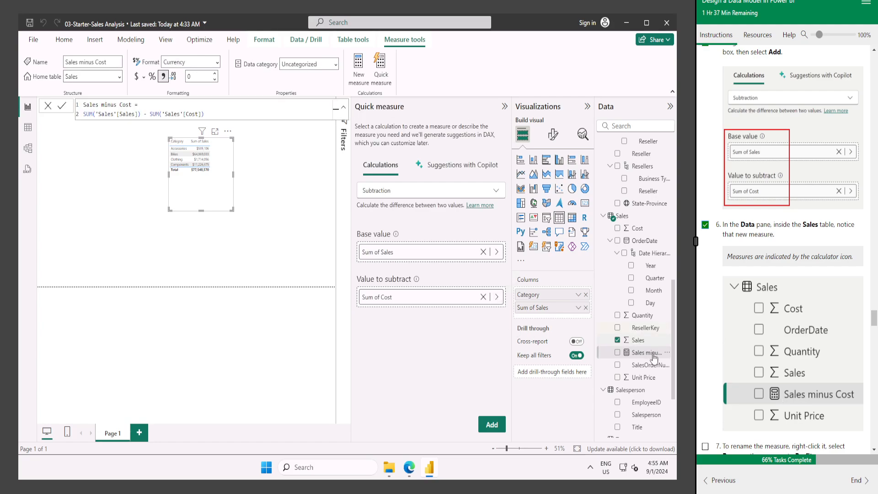
Rename the Sales minus Cost measure to Profit and mark the rename instruction as complete
scroll(816, 312, "down", 3)
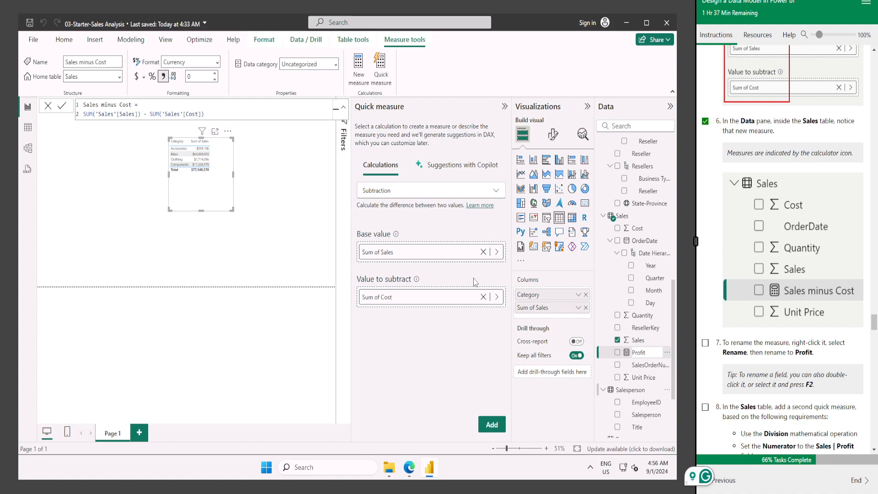
type("Profit")
scroll(776, 320, "down", 1)
key("Return")
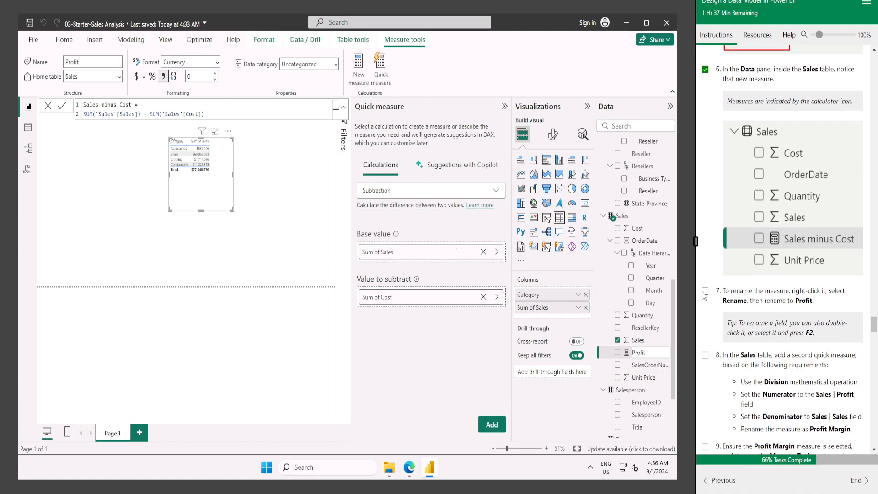
left_click(707, 292)
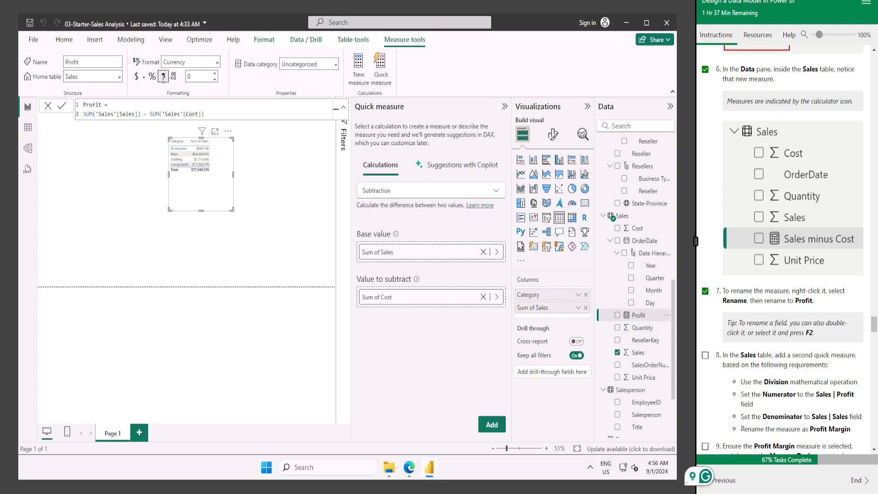
Create a Division quick measure with the Profit measure as its numerator and the Sales field as its denominator
scroll(768, 315, "down", 1)
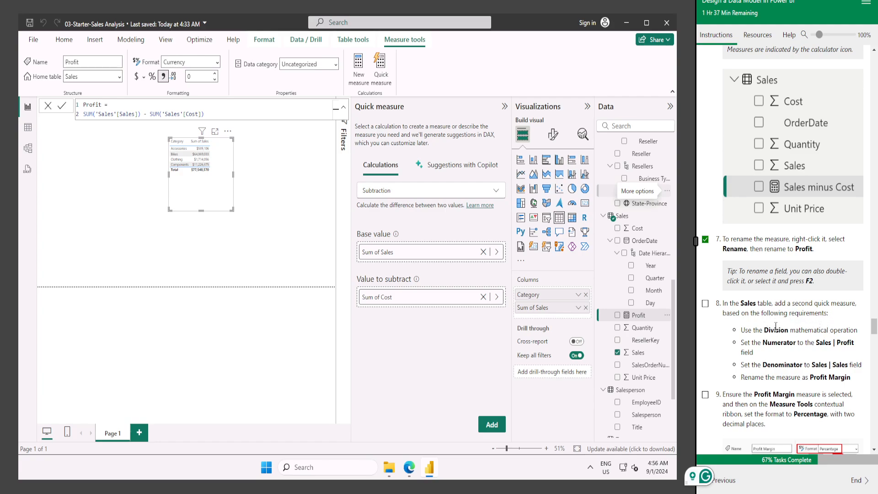
left_click(417, 191)
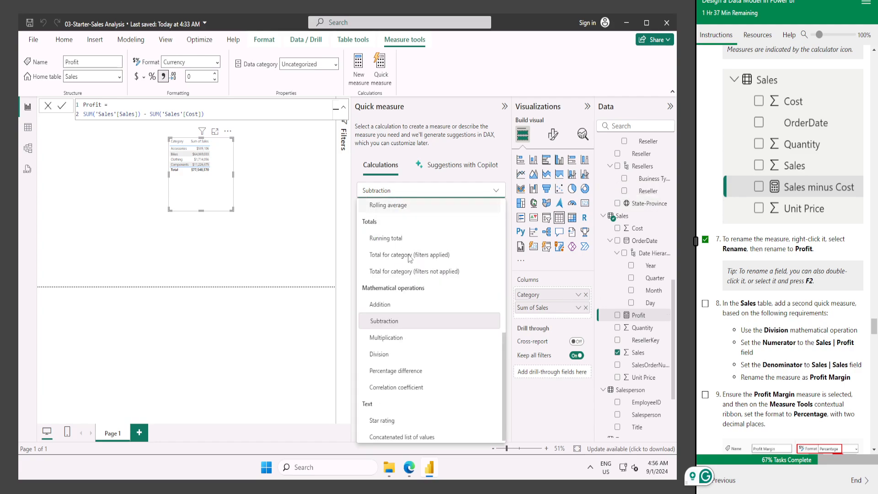
left_click(391, 354)
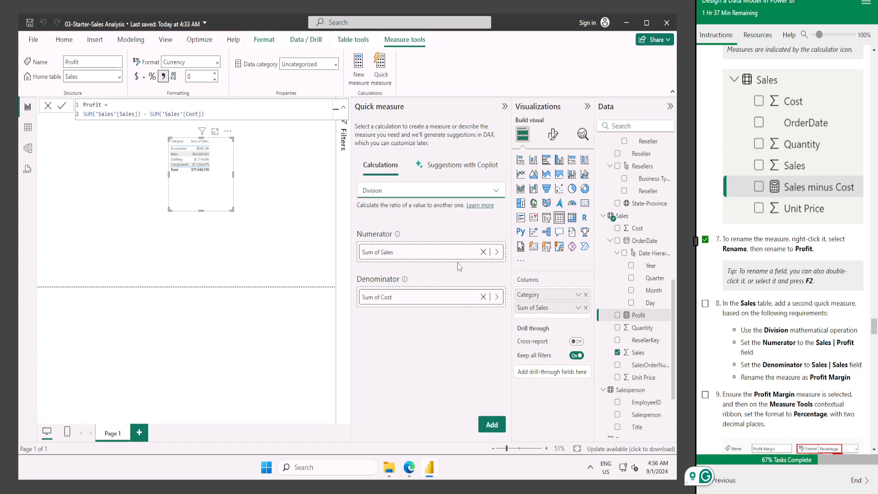
left_click(483, 252)
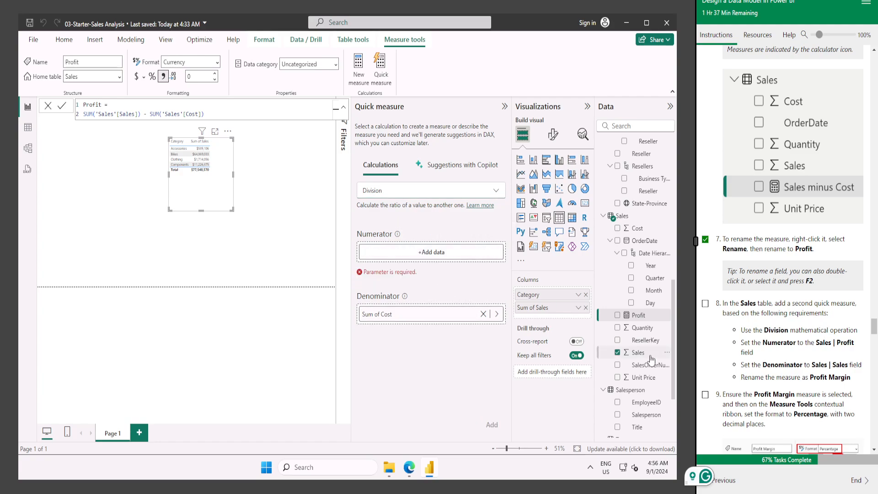
left_click_drag(639, 315, 411, 254)
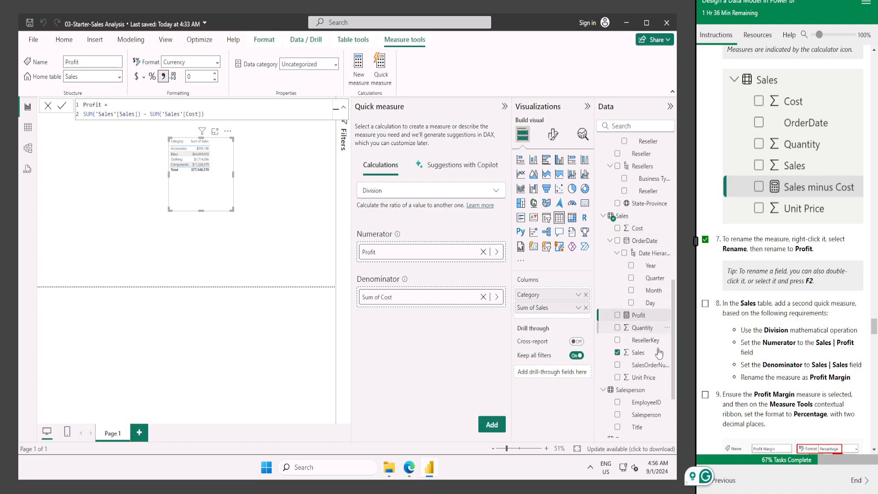
left_click_drag(659, 354, 414, 297)
Rename the new division measure in the Sales table to Profit Margin and mark instruction 8 as complete
scroll(788, 381, "down", 3)
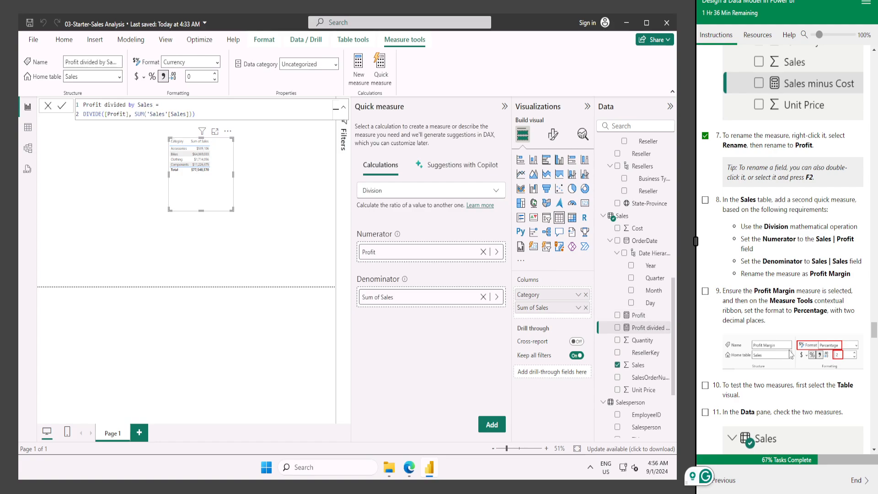
double_click(637, 328)
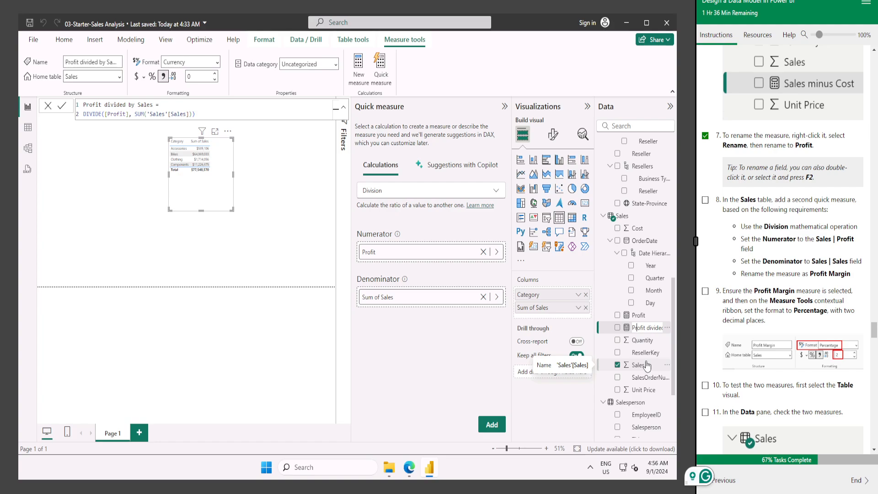
key("Right")
key("Right")
key("Right")
key("Right")
key("Right")
key("Right")
key("Right")
key("Right")
key("Right")
key("Right")
key("Right")
key("BackSpace")
key("BackSpace")
key("BackSpace")
key("BackSpace")
key("BackSpace")
key("BackSpace")
key("BackSpace")
key("BackSpace")
key("BackSpace")
key("BackSpace")
key("BackSpace")
type("MArgin")
key("Return")
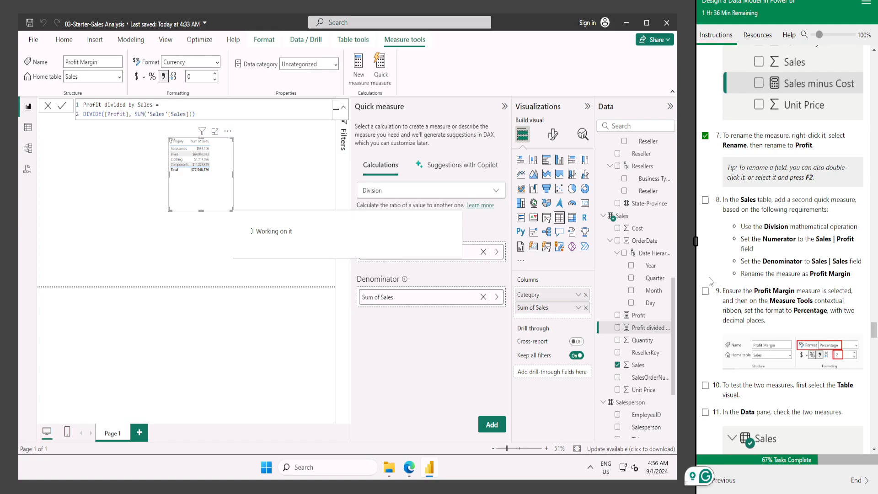
left_click(705, 200)
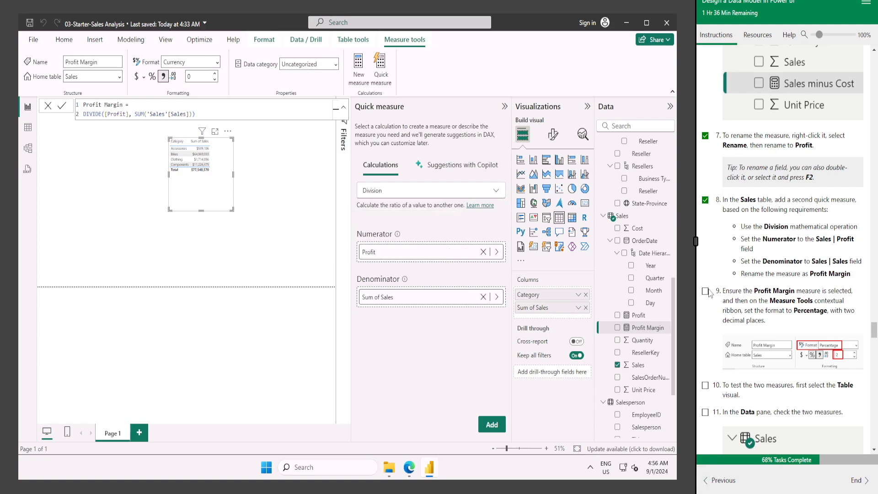
Mark instruction 9 as complete and format the Profit Margin measure as Percentage with 2 decimal places
left_click(706, 291)
left_click(195, 75)
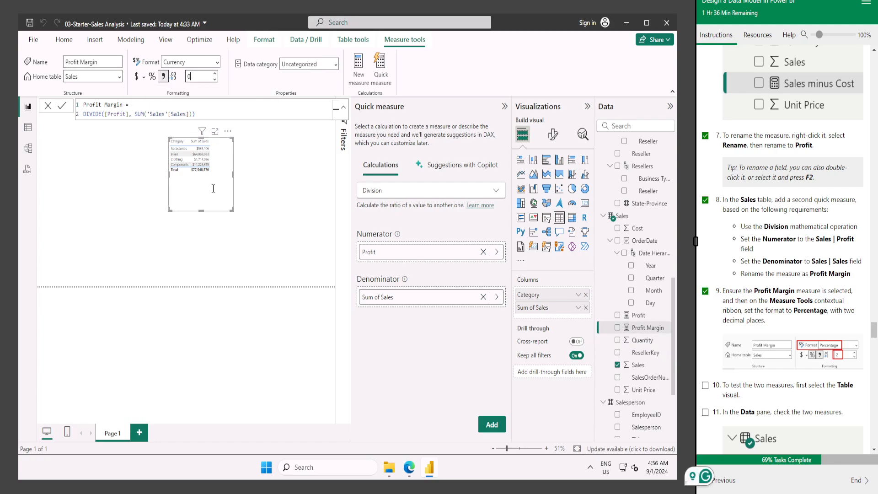
type("2")
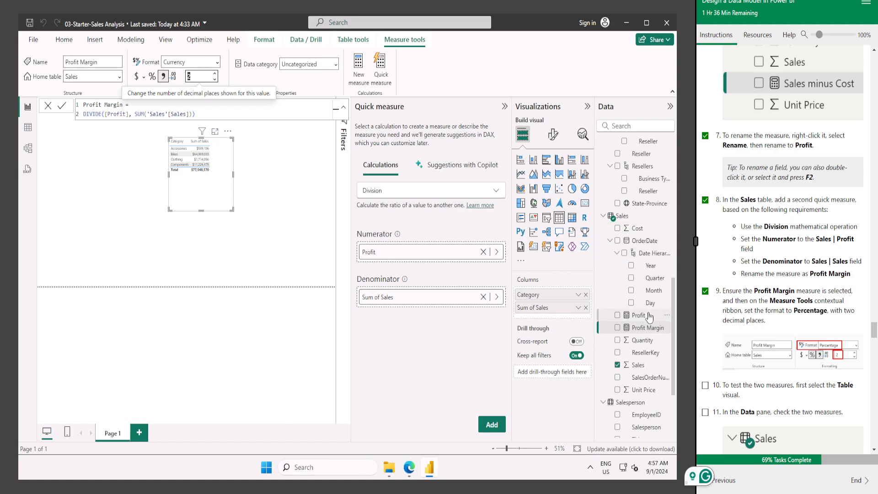
left_click(152, 77)
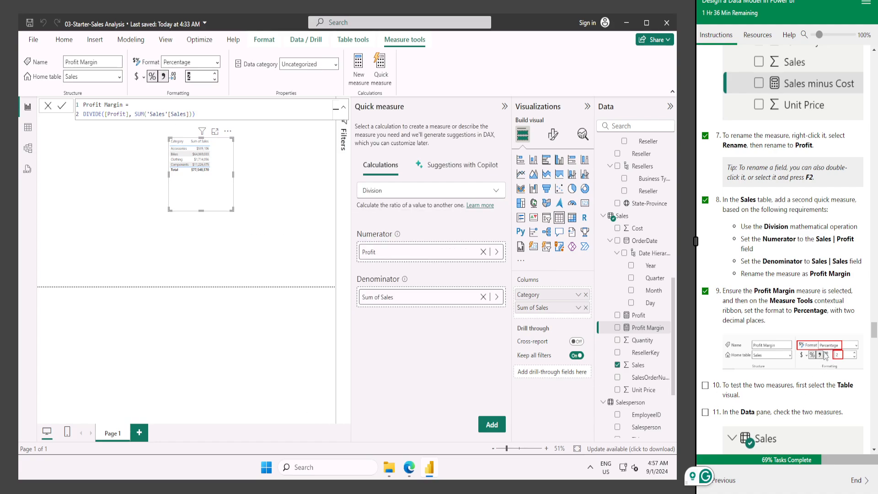
Mark instructions 10 and 11 of the quick measures task as complete
left_click(634, 316)
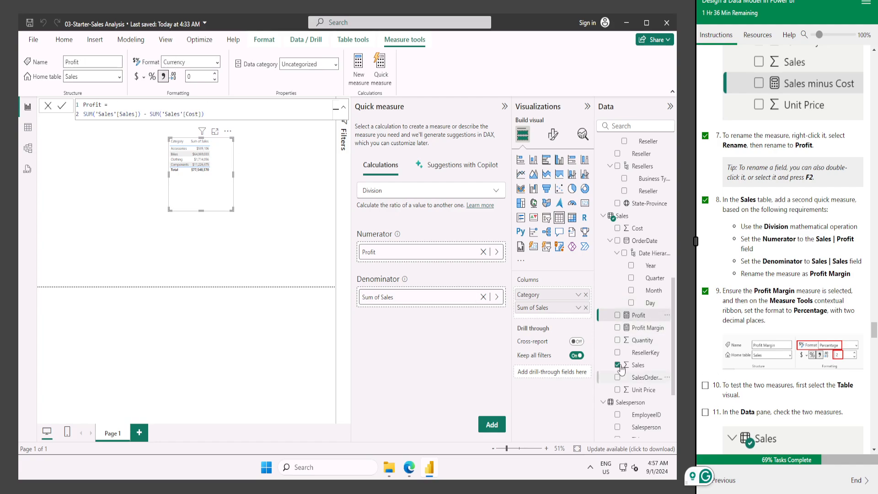
scroll(794, 326, "down", 2)
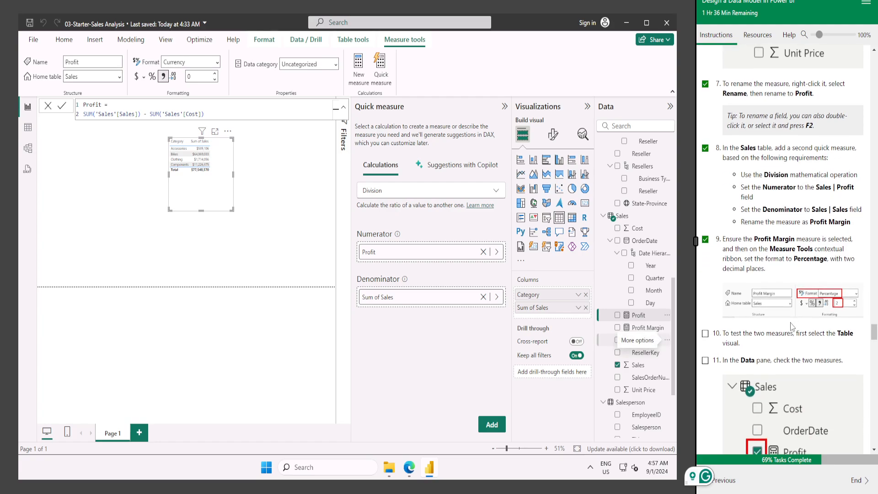
scroll(808, 241, "down", 1)
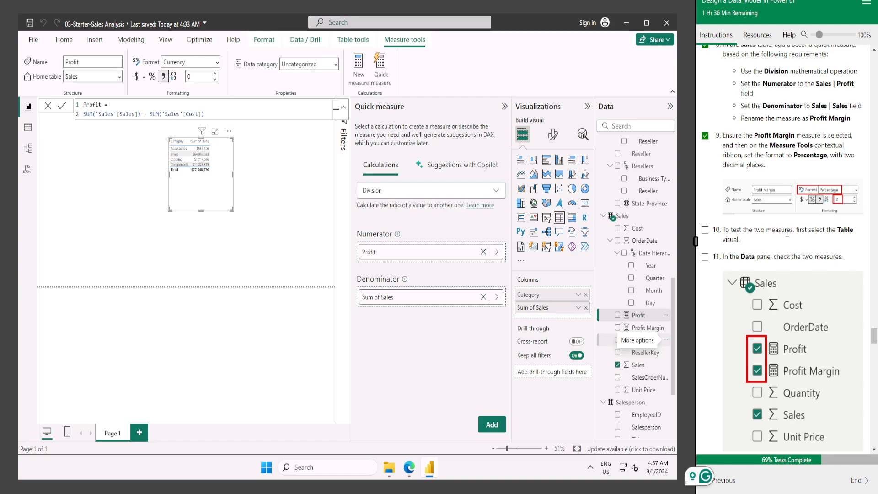
left_click(705, 230)
left_click(706, 257)
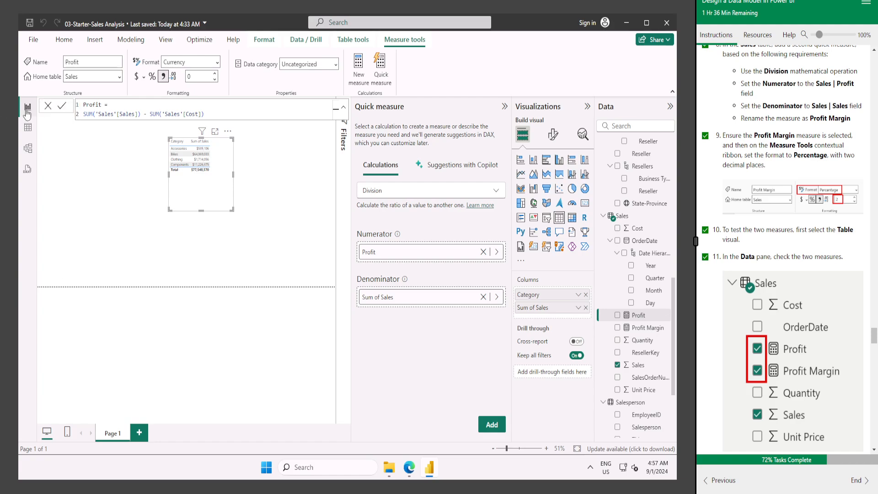
Collapse the formula bar and Quick measure pane, and add a blank table visual beside the existing Category sales table
left_click(343, 110)
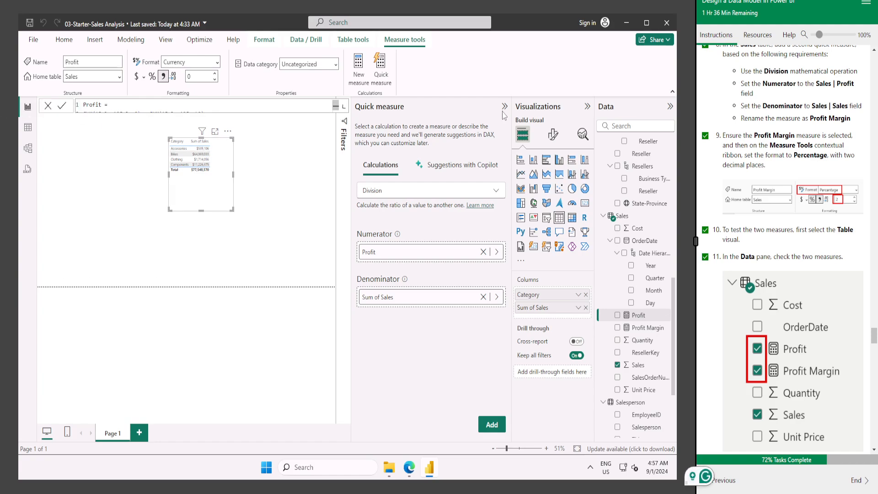
left_click(505, 107)
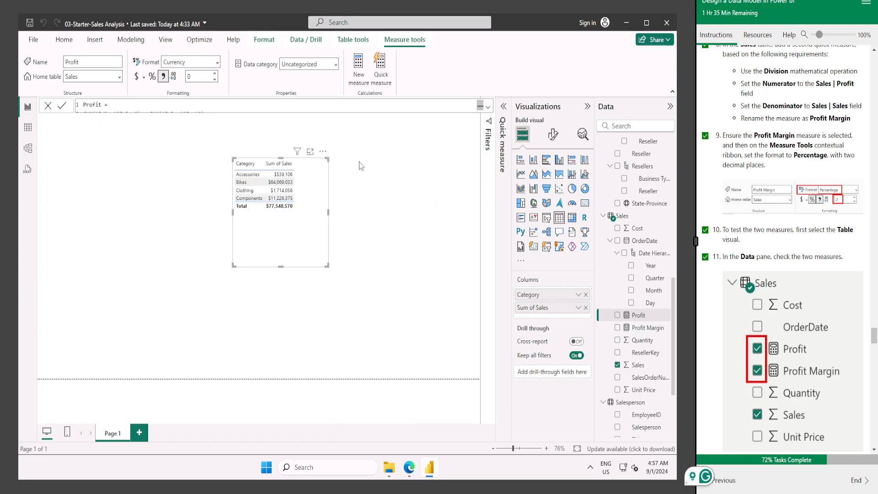
left_click(59, 123)
left_click(288, 244)
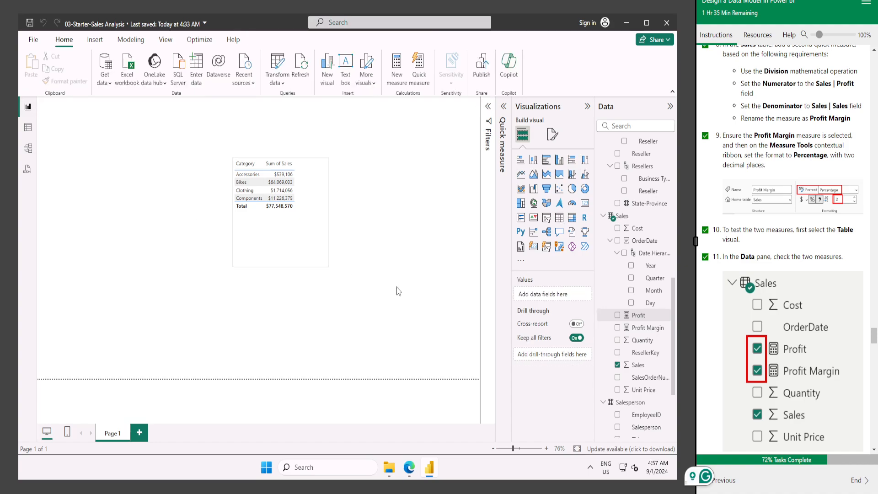
left_click(559, 219)
left_click_drag(149, 284, 403, 201)
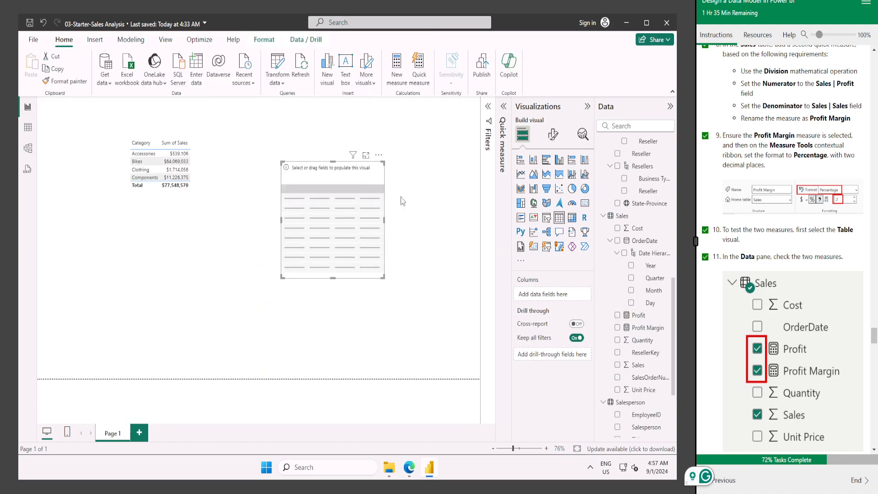
Add the Profit, Profit Margin and Sales fields to the new table visual and reposition it near the canvas centre
left_click(617, 316)
left_click(618, 328)
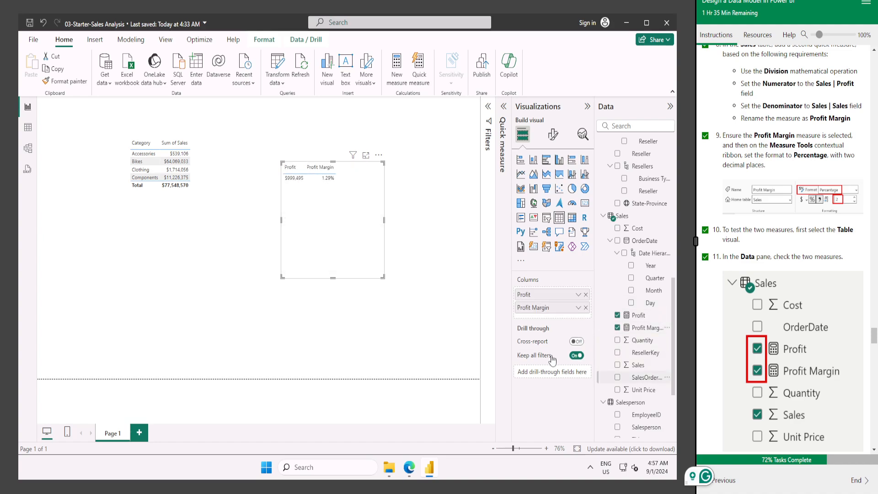
left_click_drag(361, 235, 378, 248)
scroll(801, 386, "down", 2)
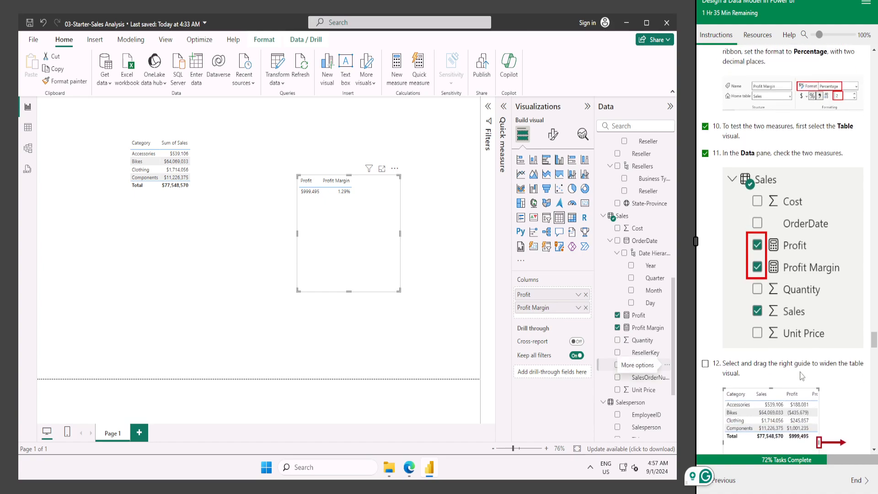
left_click(617, 365)
left_click_drag(377, 235, 339, 230)
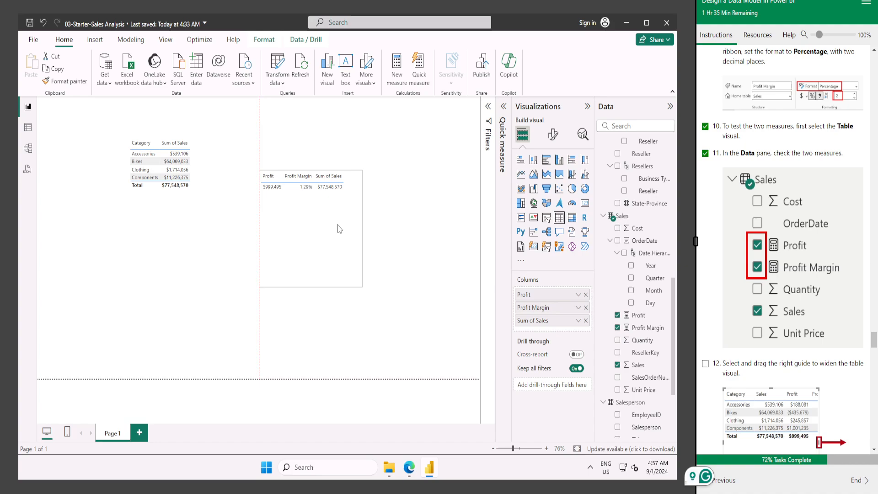
Try the Category level of the Products hierarchy as a column in the new table and remove it again
scroll(770, 275, "down", 1)
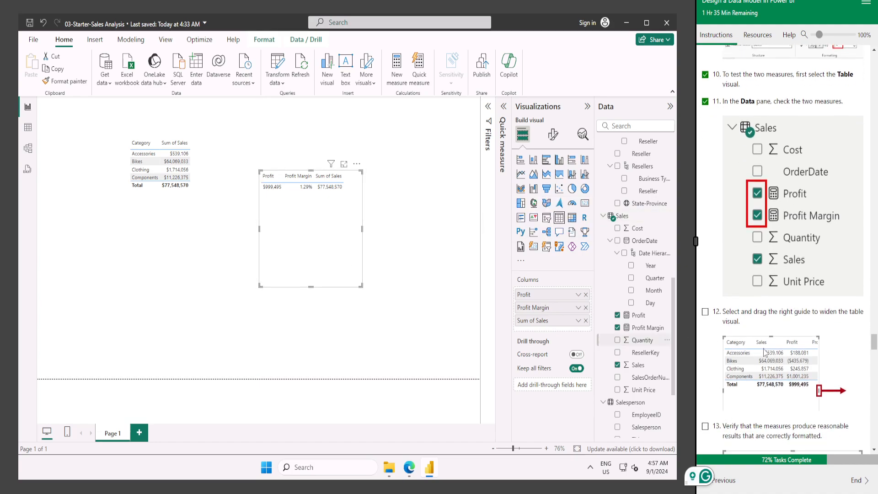
scroll(634, 275, "up", 5)
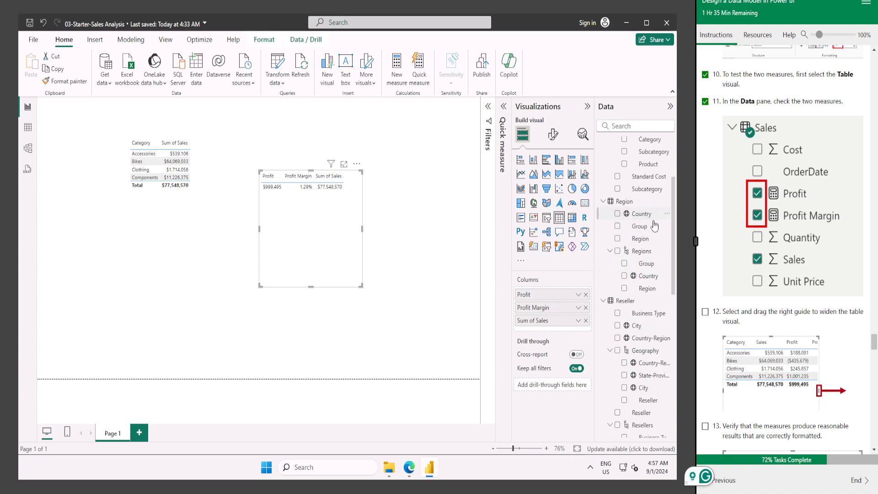
scroll(654, 247, "up", 2)
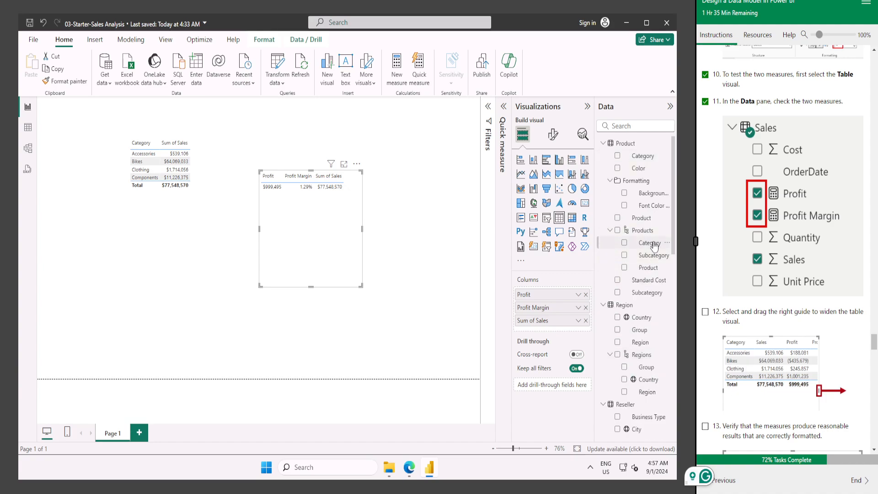
left_click_drag(659, 245, 557, 289)
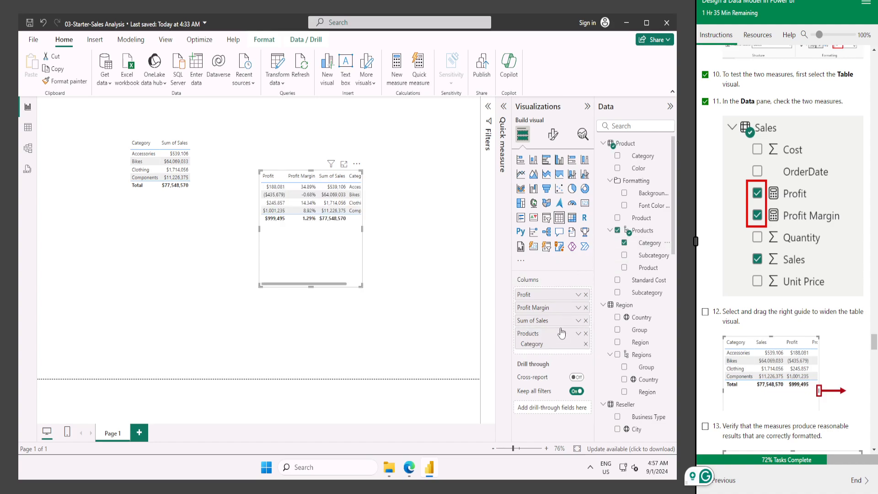
left_click_drag(548, 333, 549, 295)
left_click(586, 333)
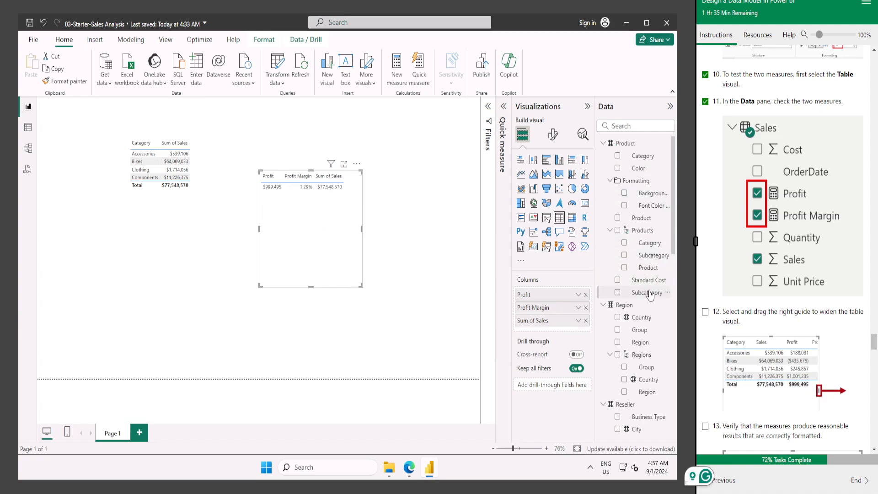
Add Category from the Product table as the new table's first column and widen the visual to the page edge
left_click_drag(637, 160, 545, 295)
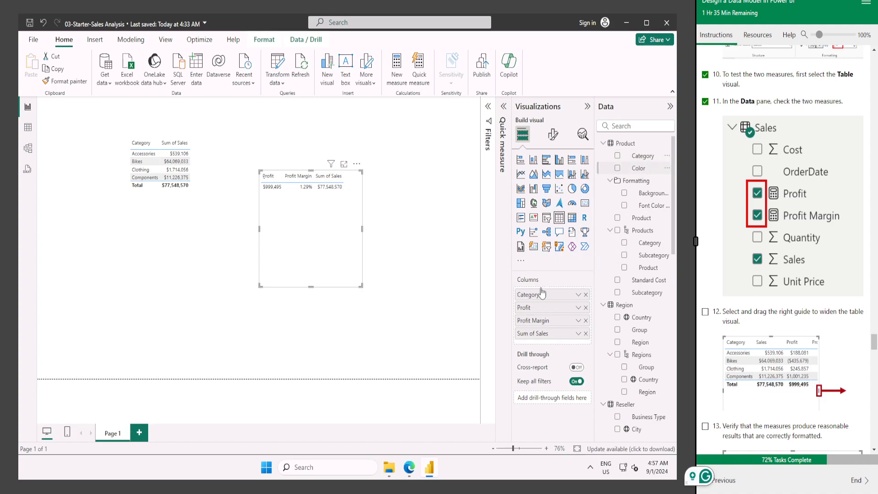
left_click_drag(362, 286, 481, 270)
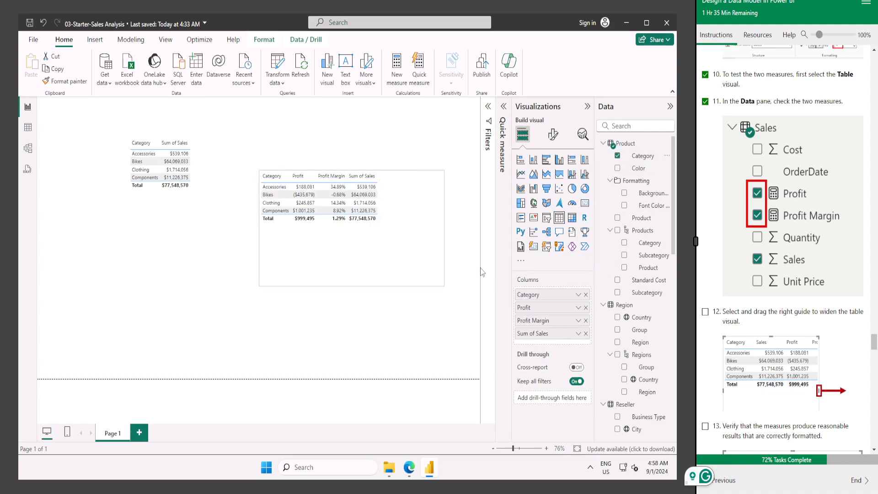
left_click_drag(386, 250, 384, 268)
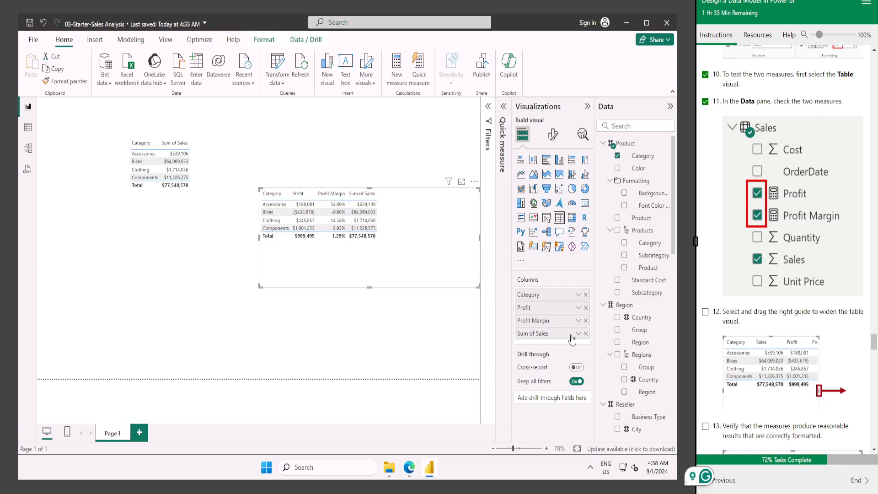
Move the Sales column directly after Category in the new table and mark instructions 12 and 13 as complete
left_click_drag(547, 333, 548, 308)
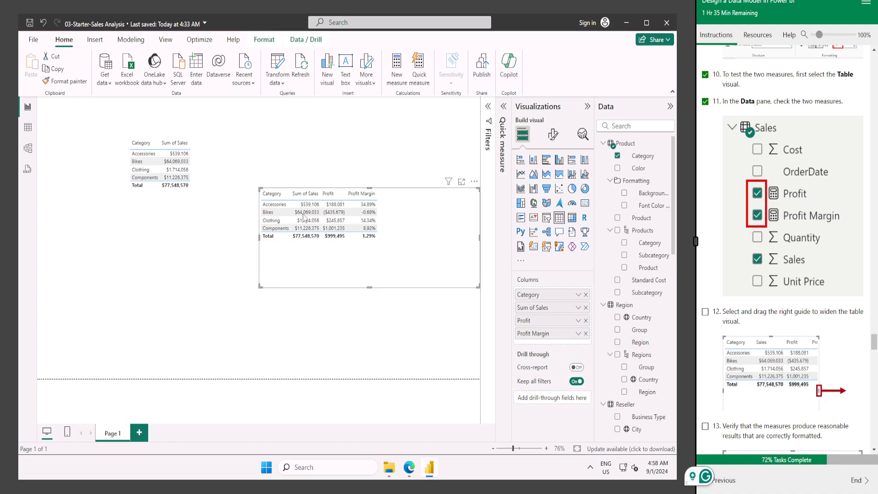
scroll(792, 358, "down", 2)
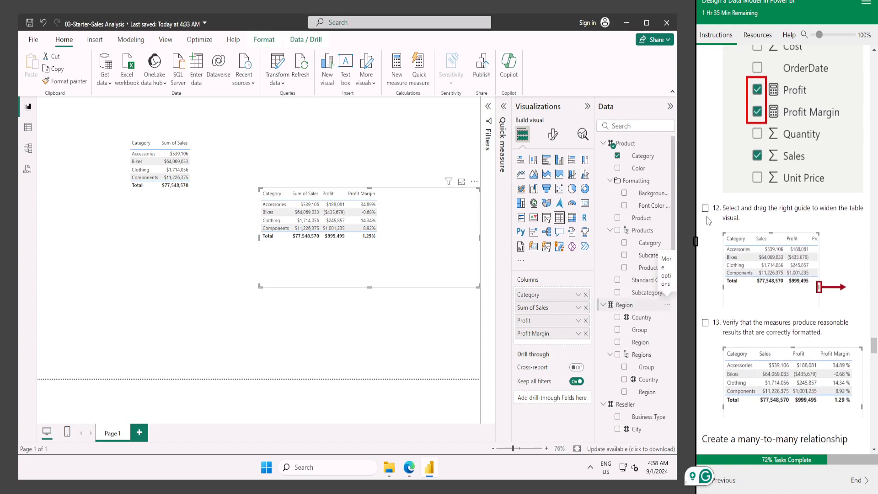
left_click(706, 208)
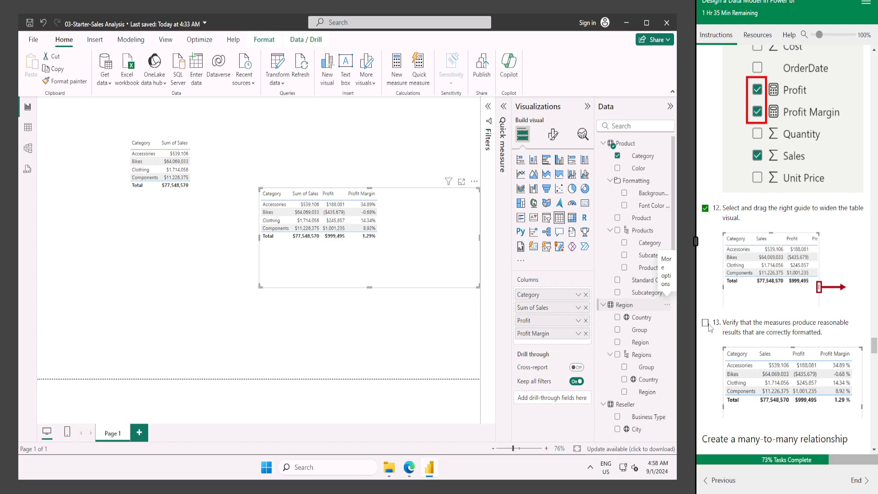
scroll(748, 328, "down", 2)
left_click(705, 219)
scroll(733, 272, "down", 2)
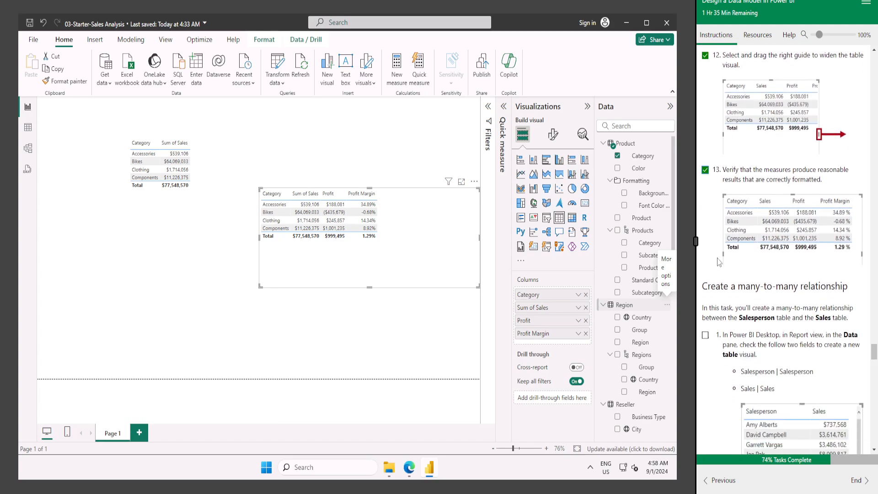
Move the table visual with the Profit and Profit Margin columns up to the top edge of the report page
scroll(732, 272, "down", 2)
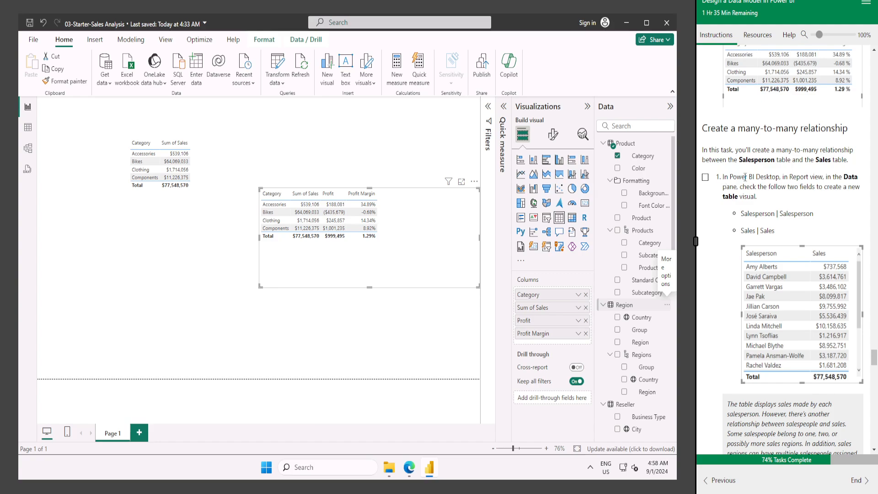
left_click(406, 350)
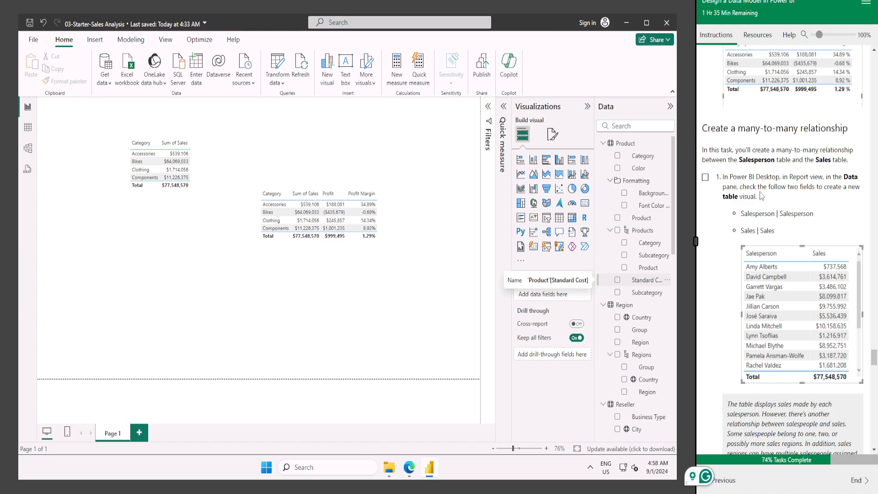
left_click(409, 240)
left_click_drag(397, 239, 391, 107)
left_click(473, 271)
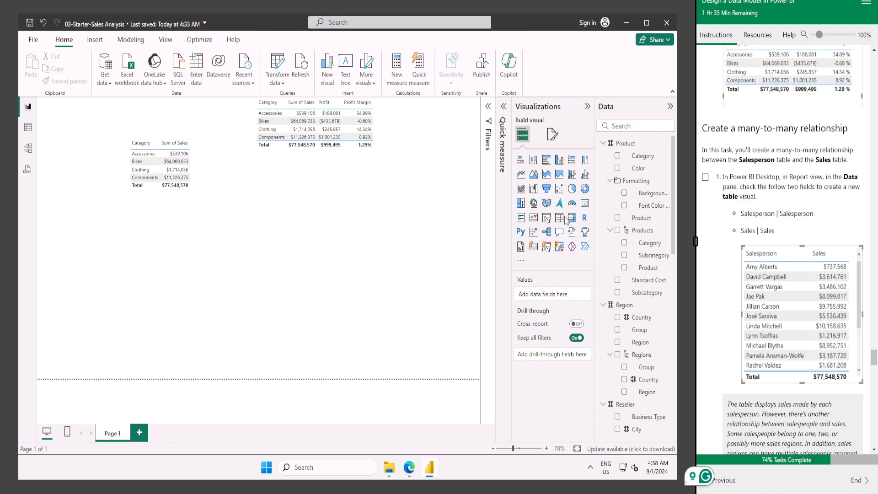
Add a new table visual below the profit table with the Salesperson and Sales fields as its columns
left_click(560, 218)
left_click_drag(192, 296, 383, 261)
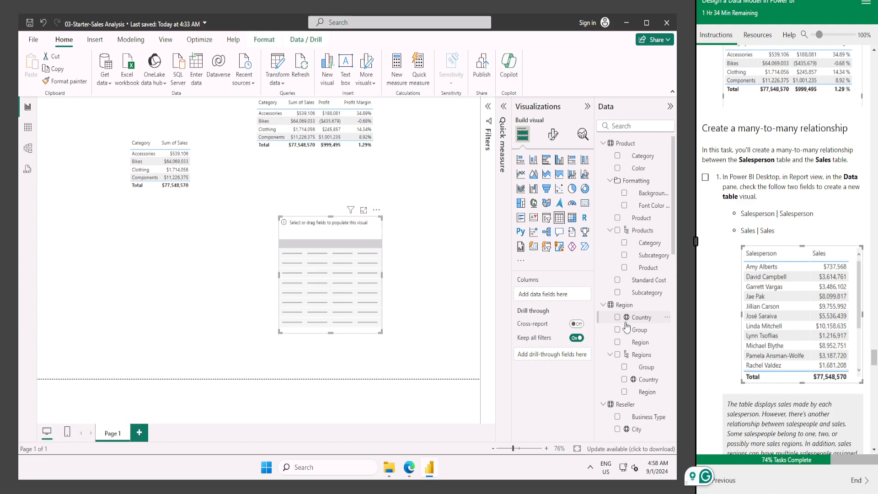
scroll(622, 320, "down", 5)
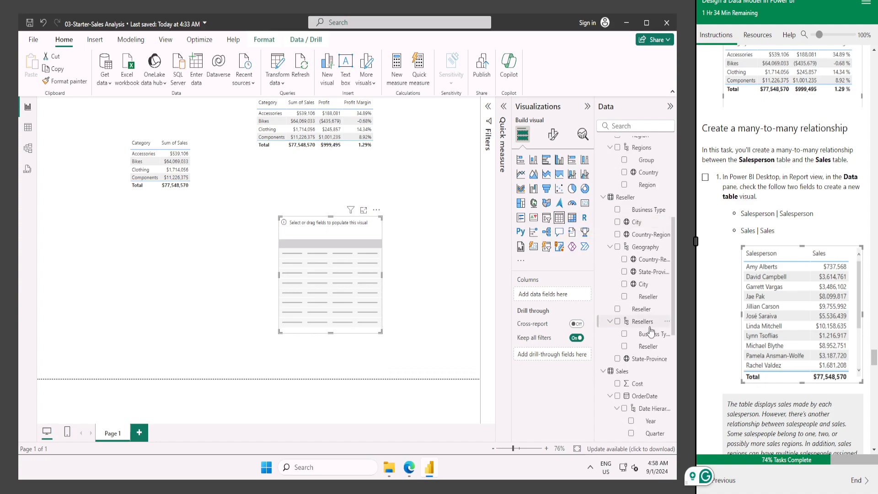
scroll(650, 329, "down", 3)
scroll(645, 329, "down", 3)
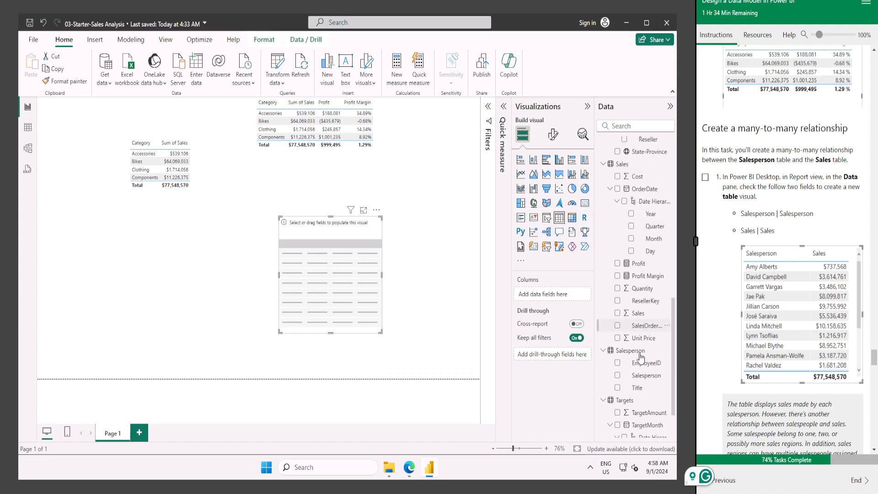
left_click(617, 376)
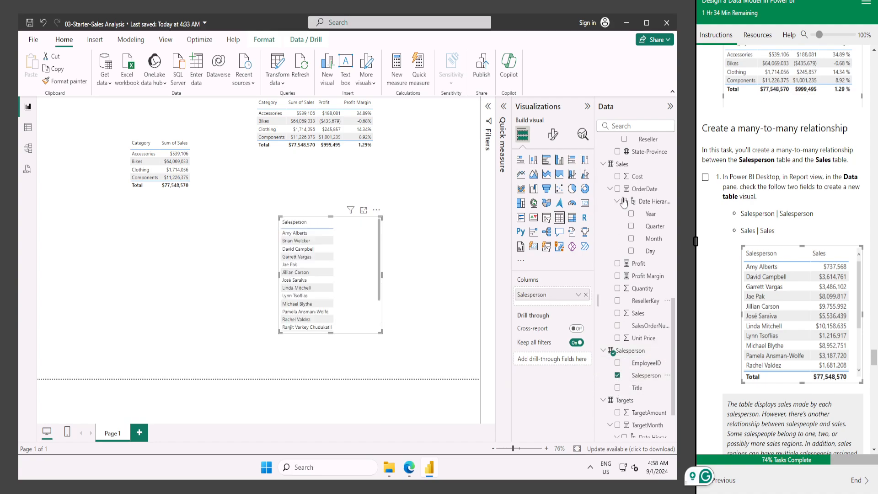
left_click(618, 313)
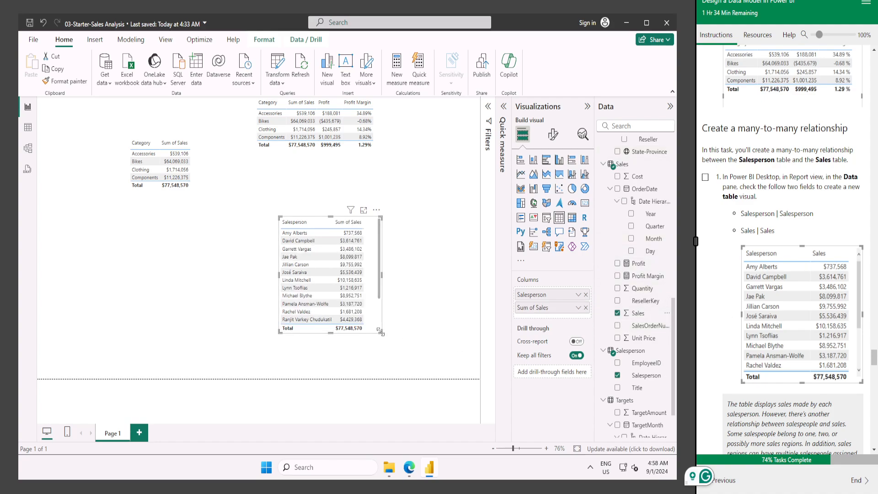
Enlarge and reposition the salesperson table below the profit table, and mark instructions 1 and 2 as complete
left_click_drag(382, 332, 319, 343)
left_click_drag(298, 292, 398, 313)
left_click(706, 177)
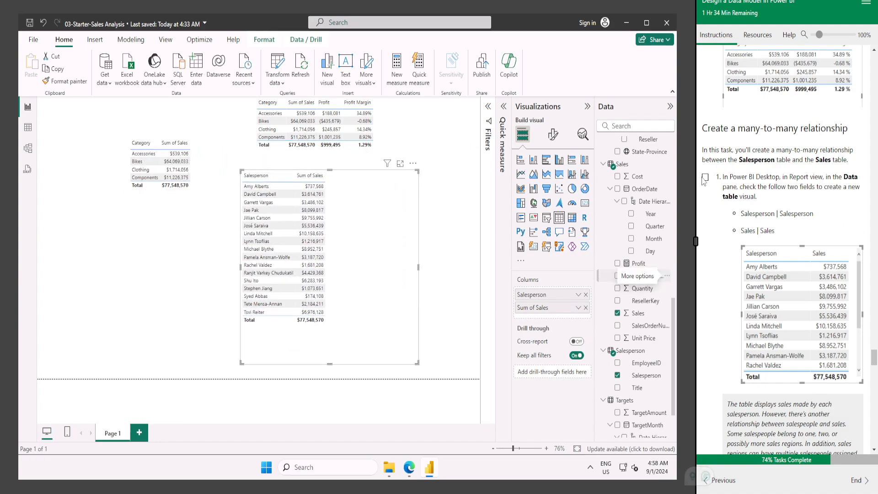
scroll(727, 247, "down", 3)
scroll(728, 253, "down", 1)
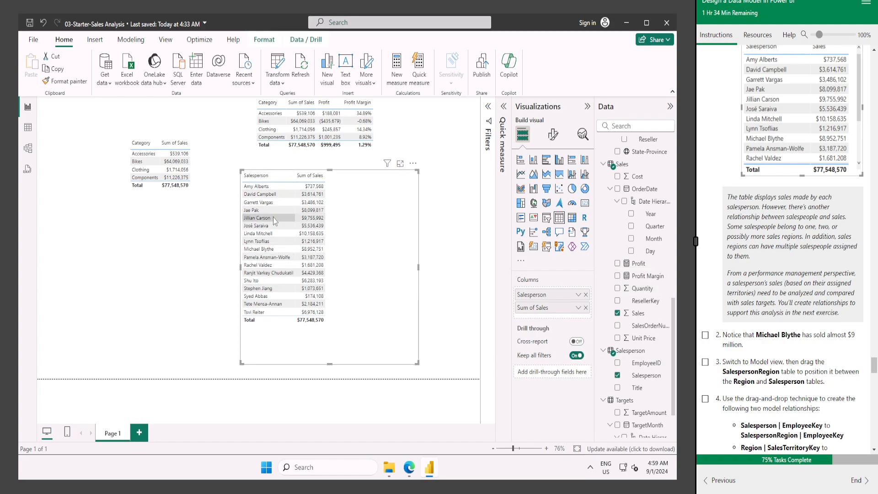
left_click(706, 336)
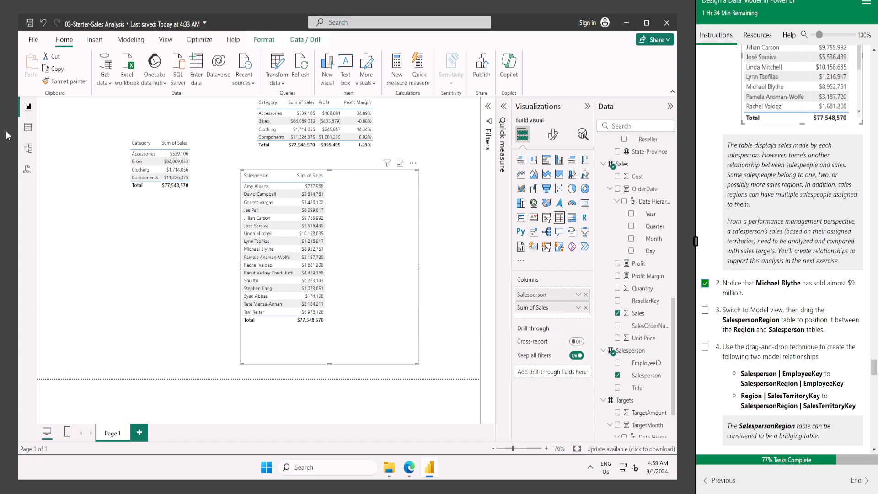
In Model view, arrange Region, SalespersonRegion and Salesperson side by side below the Sales table, and mark instruction 3 as complete
left_click(28, 149)
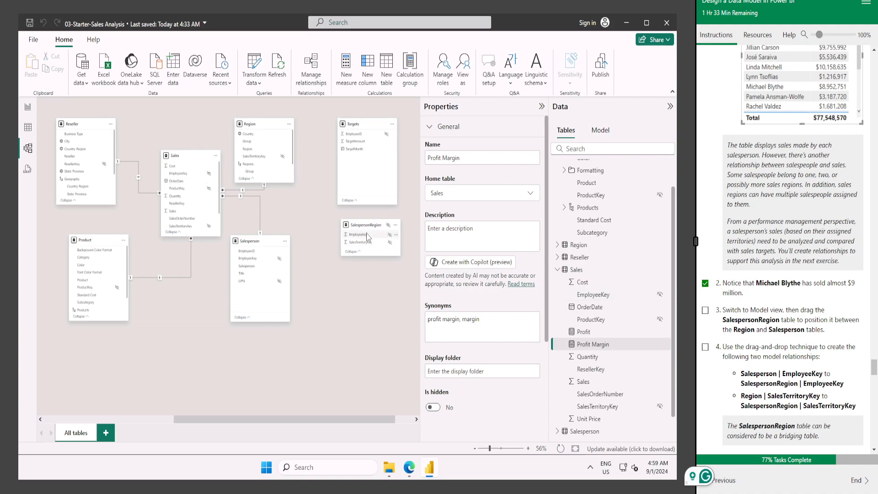
left_click_drag(363, 229, 233, 371)
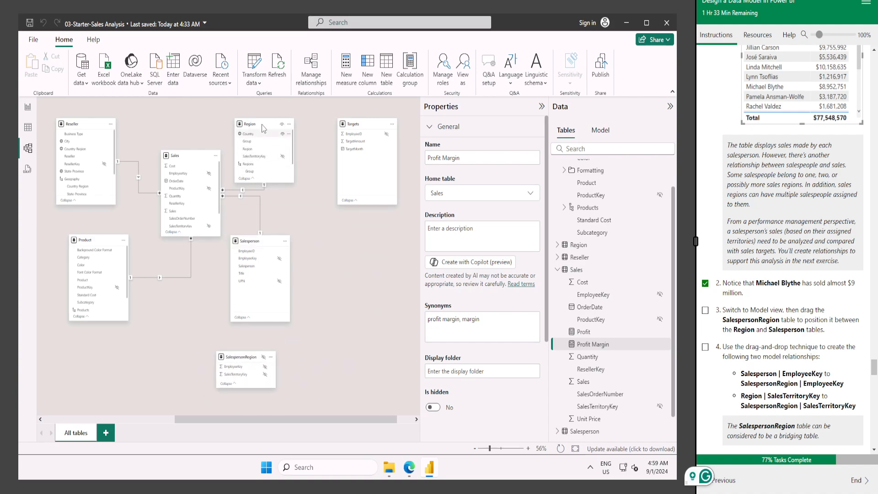
left_click_drag(249, 124, 154, 357)
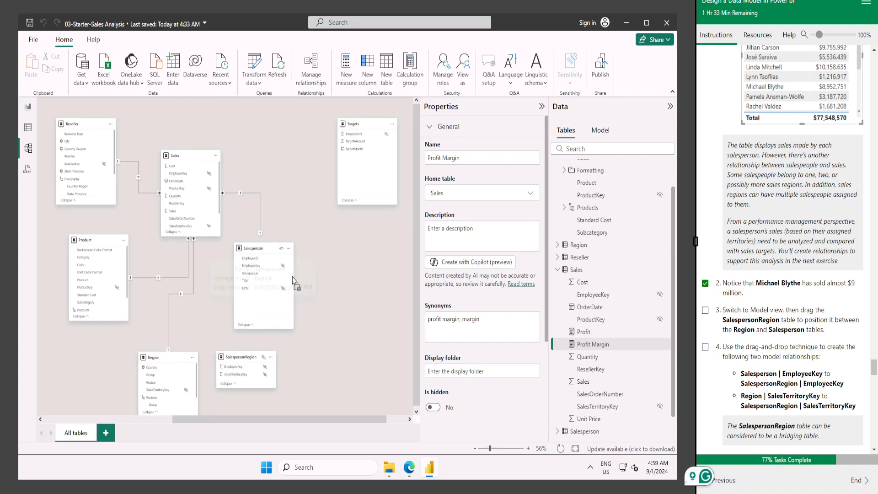
left_click_drag(247, 255, 339, 360)
scroll(271, 297, "down", 1)
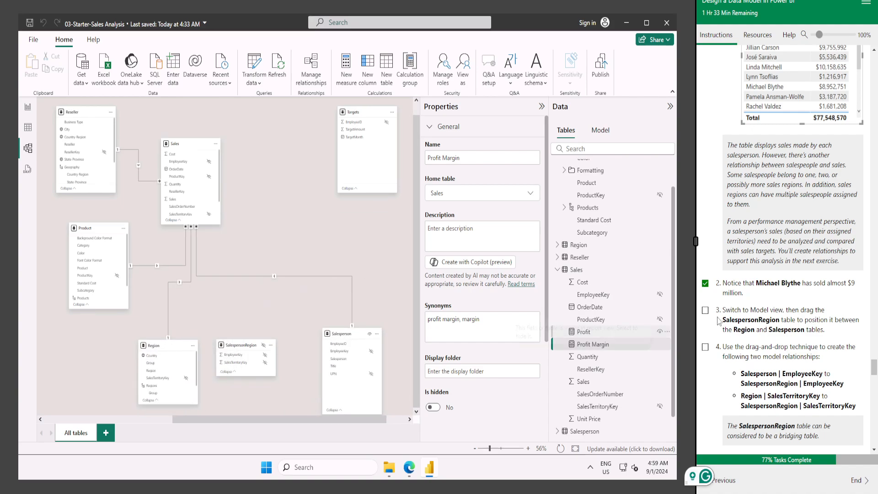
left_click(706, 310)
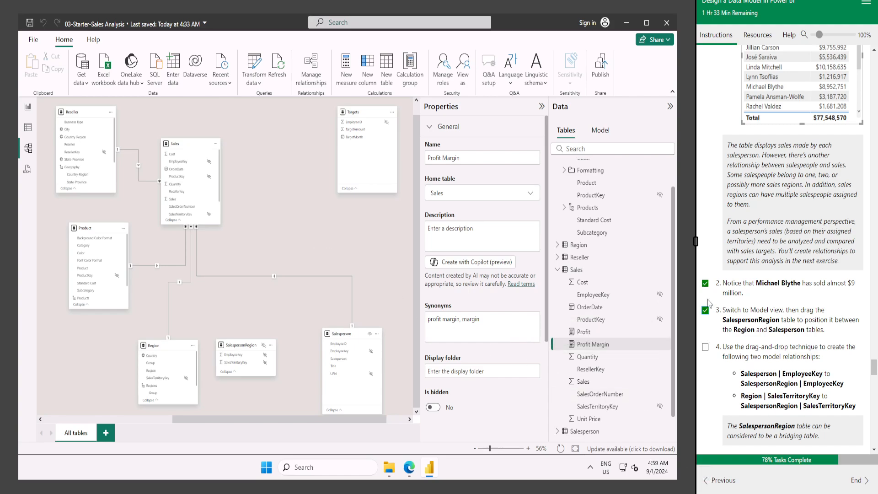
Create a relationship from Region's SalesTerritoryKey to SalespersonRegion's SalesTerritoryKey
scroll(714, 302, "down", 1)
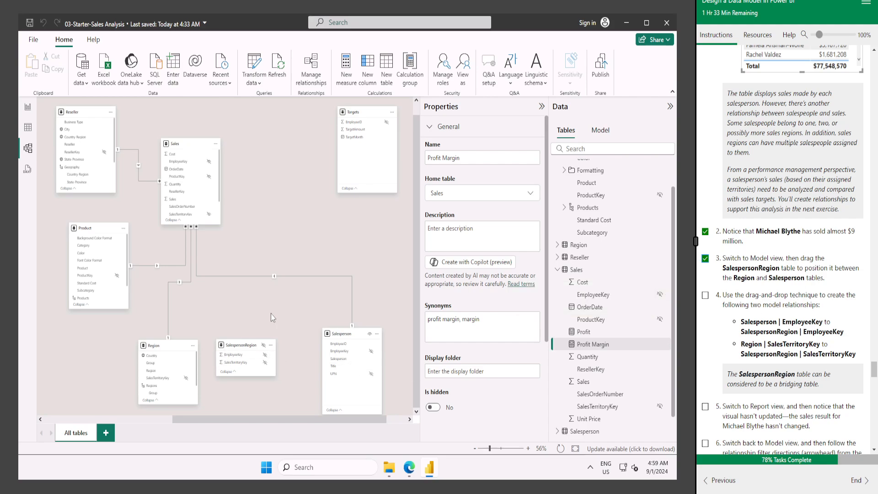
left_click(540, 106)
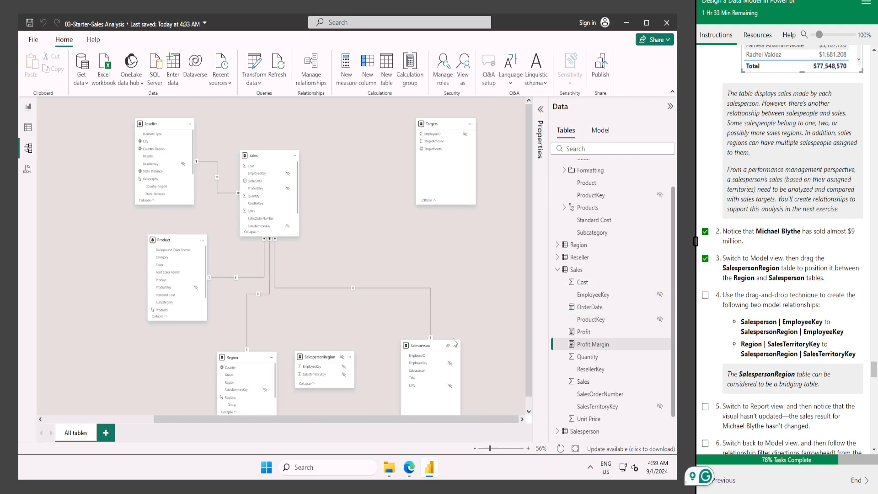
scroll(449, 334, "up", 4, "ctrl")
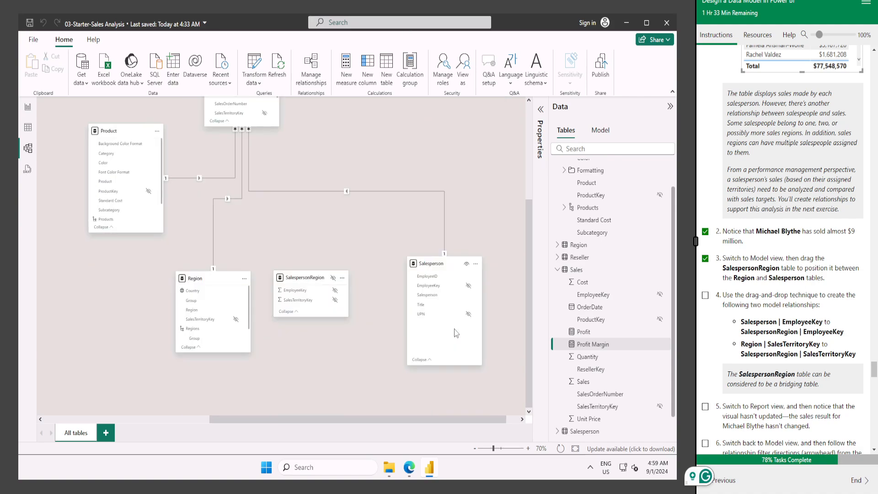
scroll(373, 357, "down", 3)
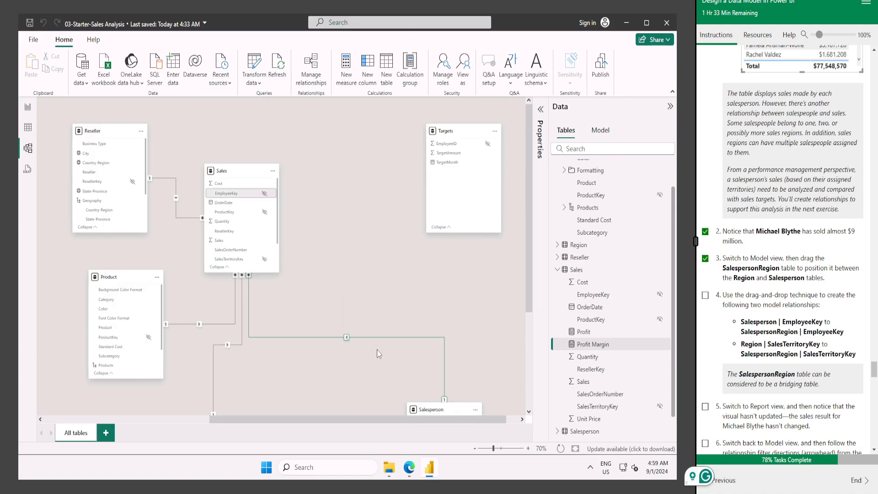
scroll(377, 350, "up", 3, "ctrl")
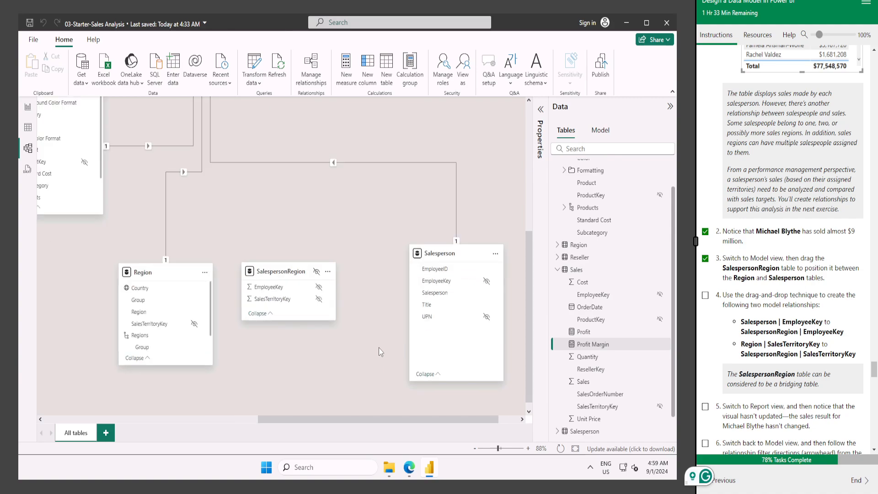
scroll(380, 351, "up", 2, "ctrl")
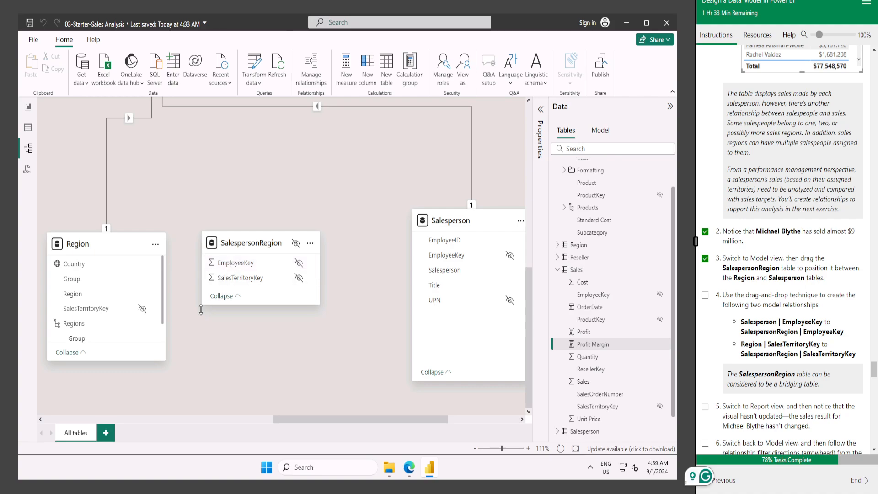
left_click_drag(94, 308, 253, 282)
left_click(437, 402)
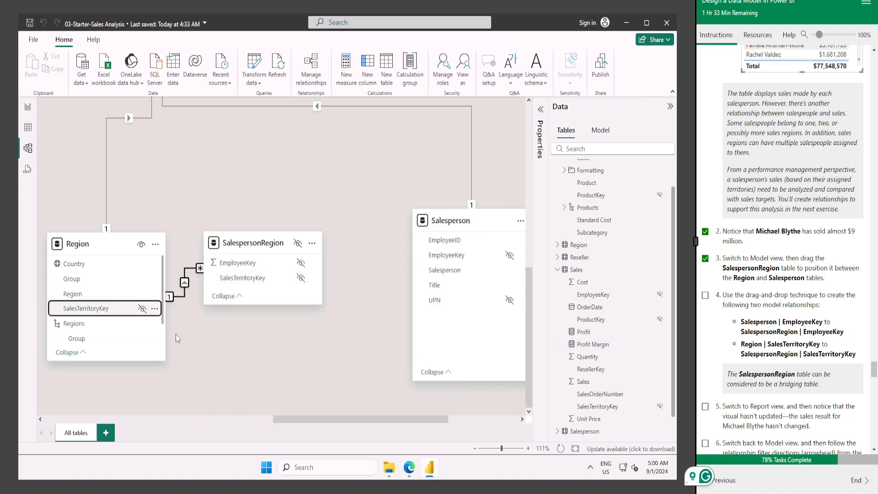
Create a many-to-one relationship from SalespersonRegion's EmployeeKey to Salesperson's EmployeeKey, and mark instruction 4 as complete
left_click_drag(239, 267, 479, 256)
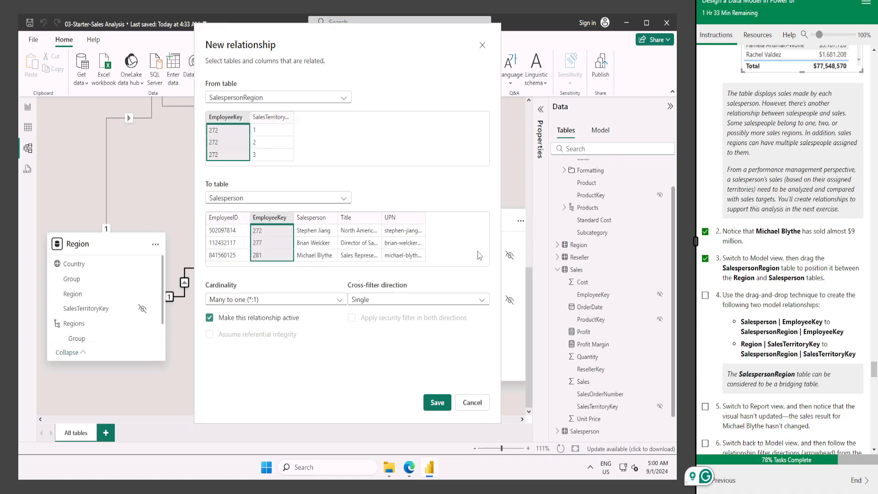
left_click(706, 296)
scroll(744, 323, "down", 2)
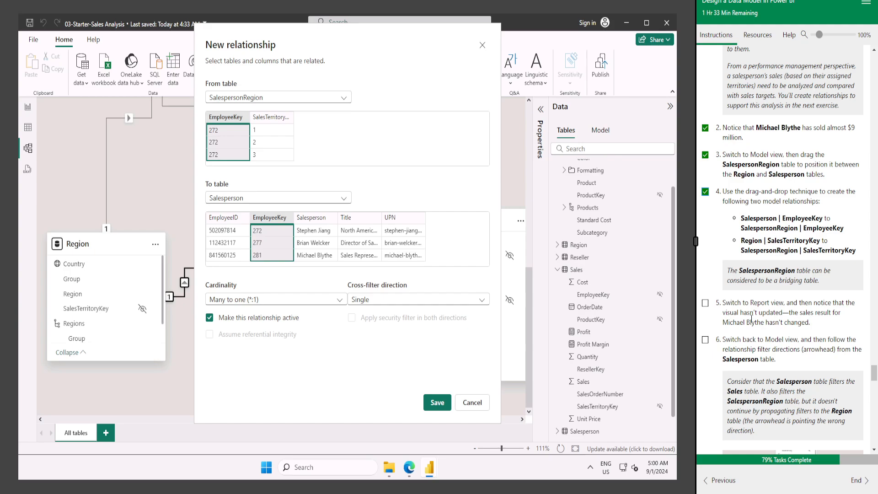
scroll(752, 319, "down", 1)
scroll(766, 282, "down", 1)
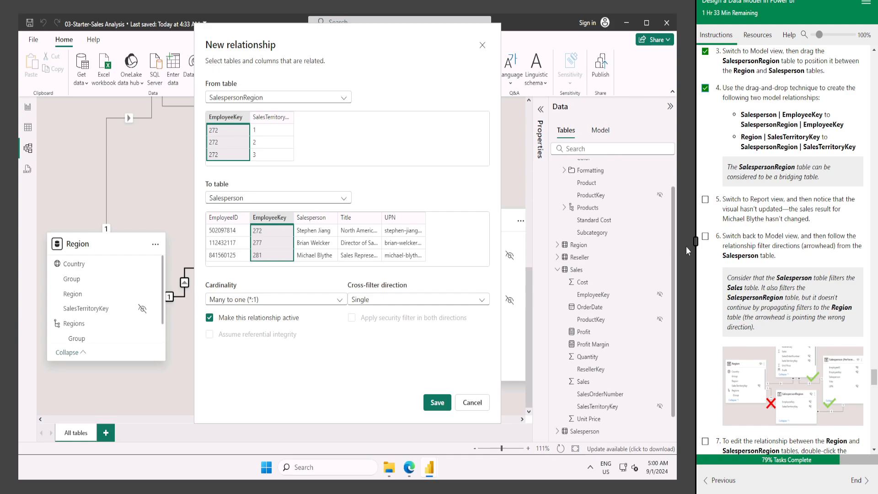
left_click(439, 403)
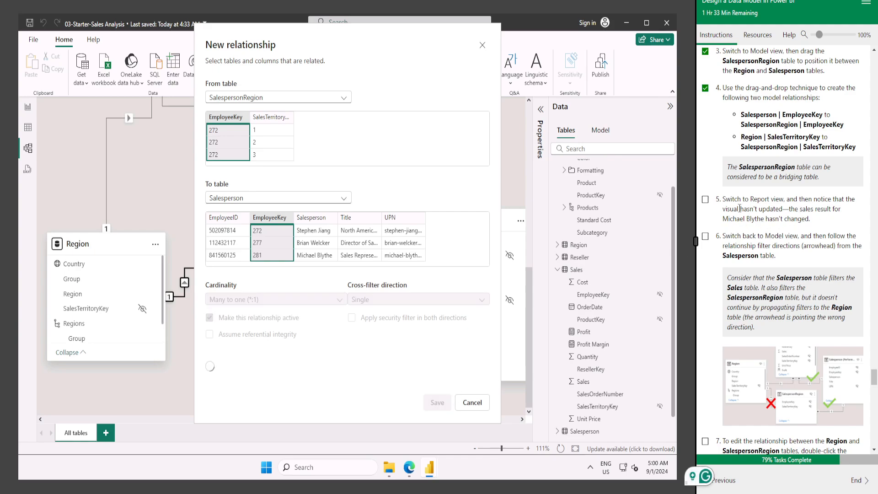
Mark instructions 5 and 6 as complete and move the SalespersonRegion table midway between Region and Salesperson
left_click(705, 199)
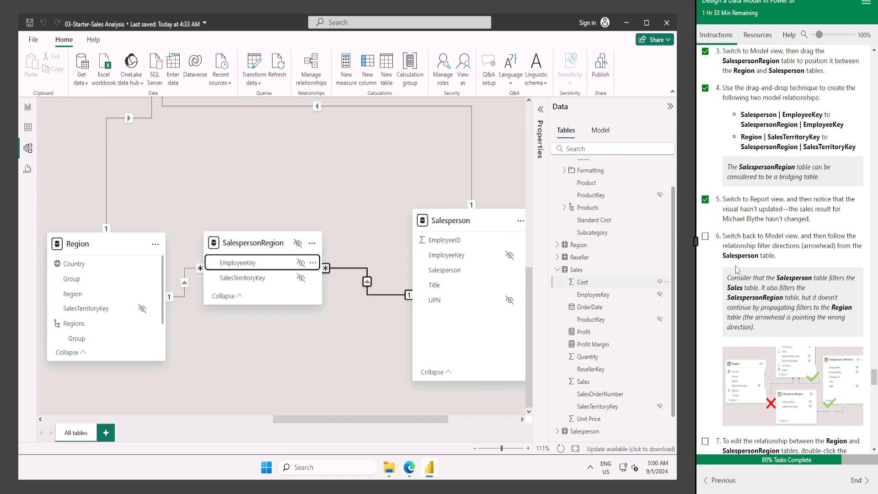
scroll(822, 267, "down", 1)
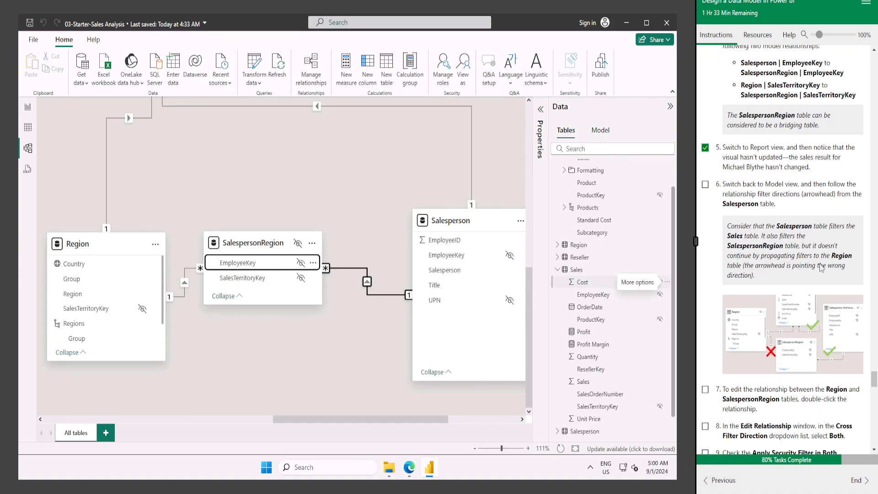
left_click(705, 185)
scroll(360, 348, "up", 1)
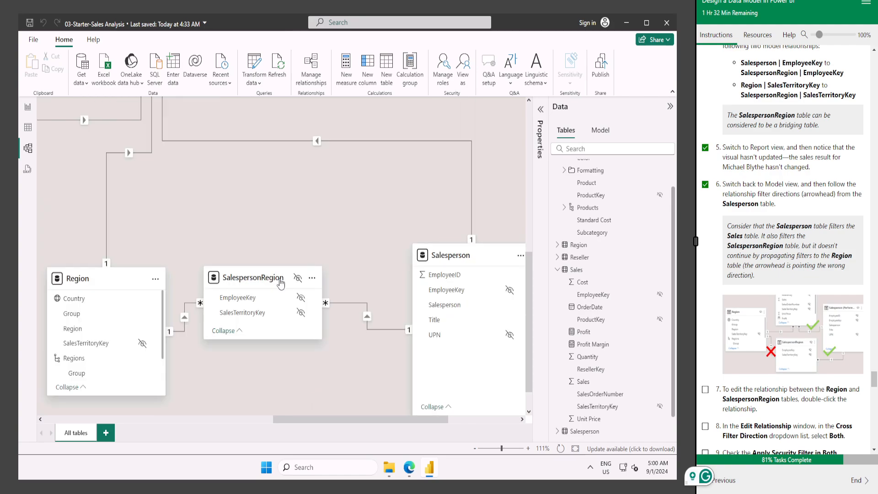
left_click_drag(281, 284, 324, 301)
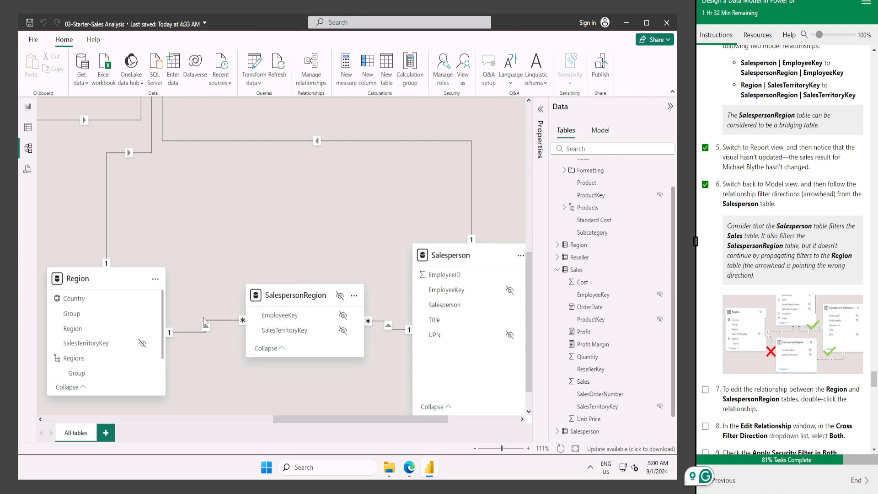
Set the Region–SalespersonRegion relationship's cross-filter direction to Both with the security filter applied in both directions, and mark instruction 7 as complete
scroll(852, 283, "down", 2)
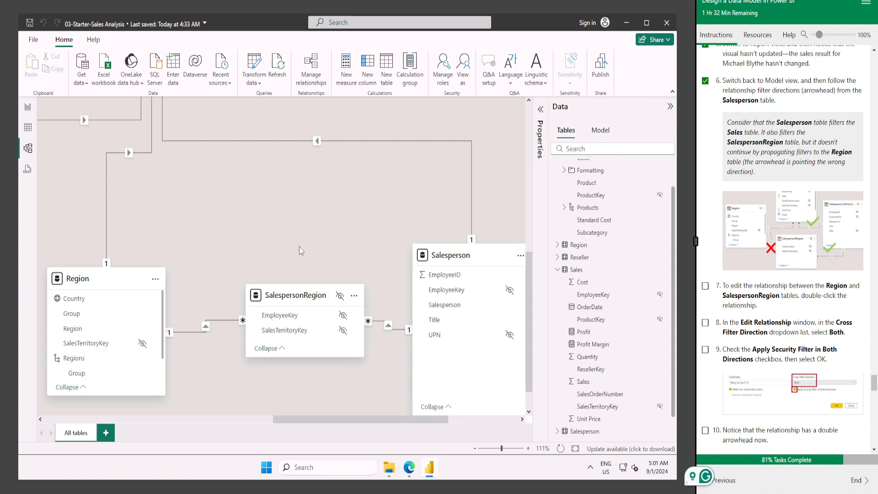
double_click(217, 324)
scroll(814, 281, "down", 1)
scroll(815, 281, "down", 1)
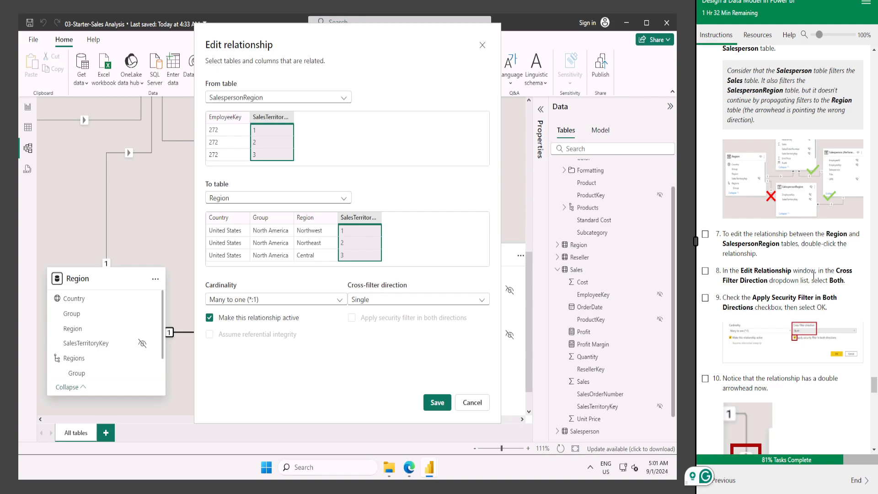
left_click(706, 235)
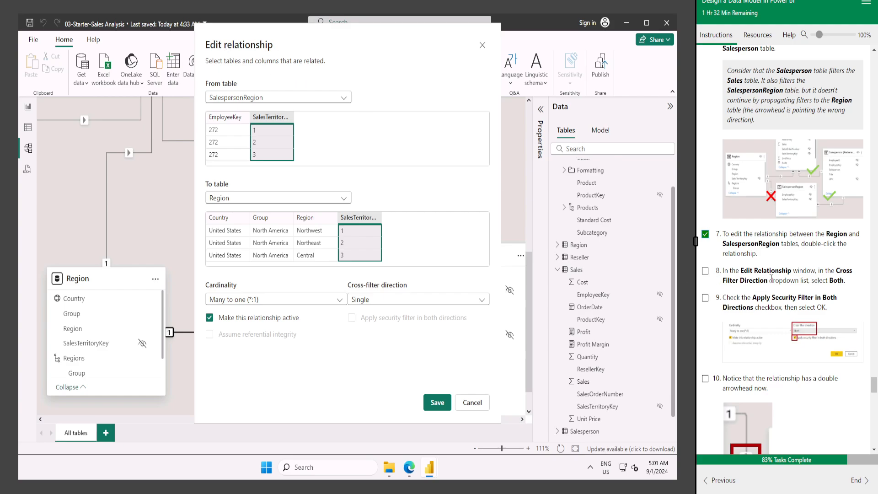
left_click(399, 300)
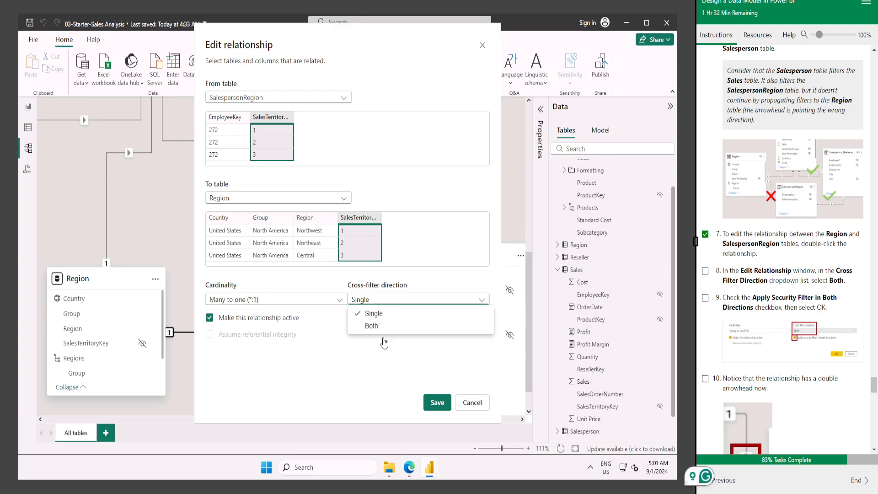
left_click(372, 326)
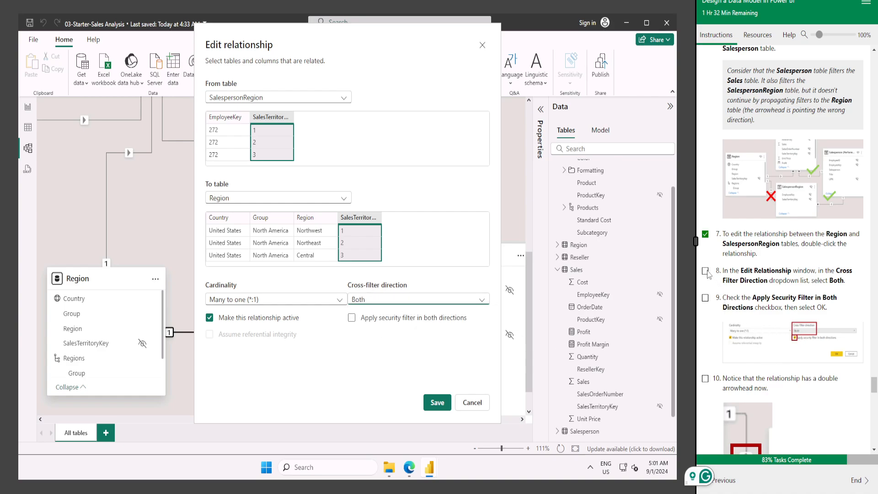
left_click(352, 318)
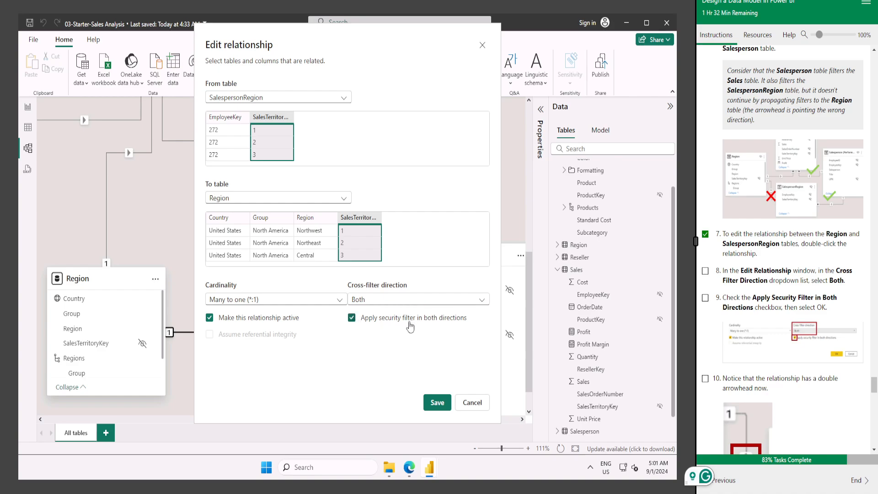
Mark instructions 8, 9 and 10 as complete and save the edited relationship between SalespersonRegion and Region
left_click(706, 270)
left_click(705, 297)
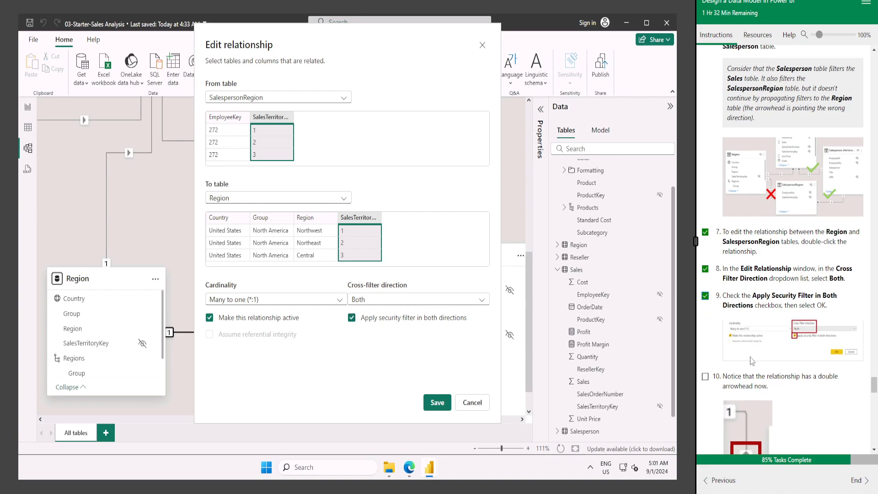
scroll(732, 302, "down", 2)
left_click(706, 275)
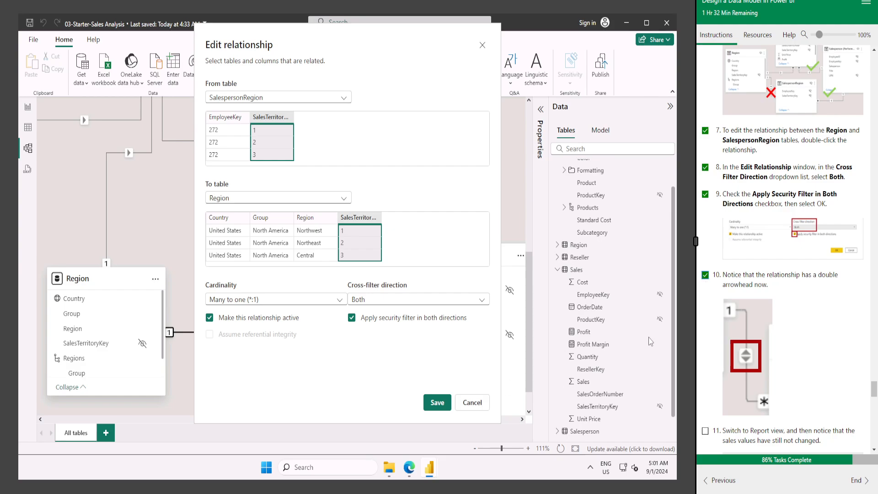
left_click(427, 404)
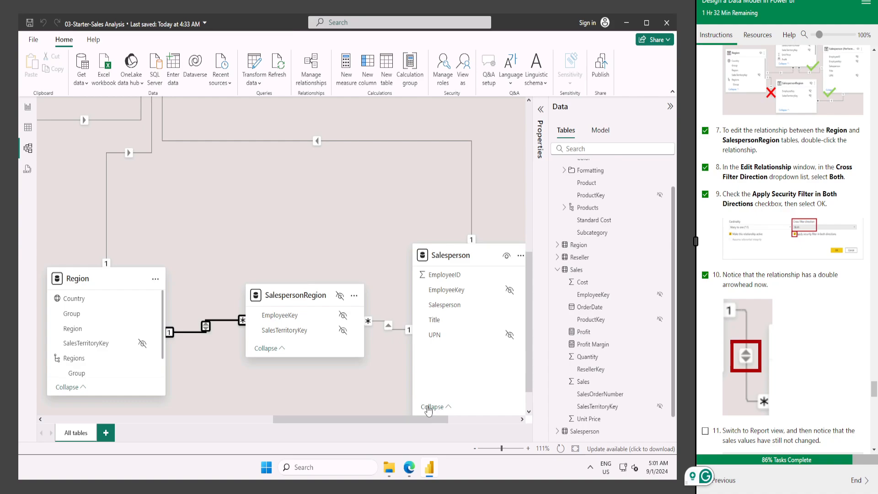
Make the relationship between the Sales and Salesperson tables inactive and save it
scroll(760, 275, "down", 1)
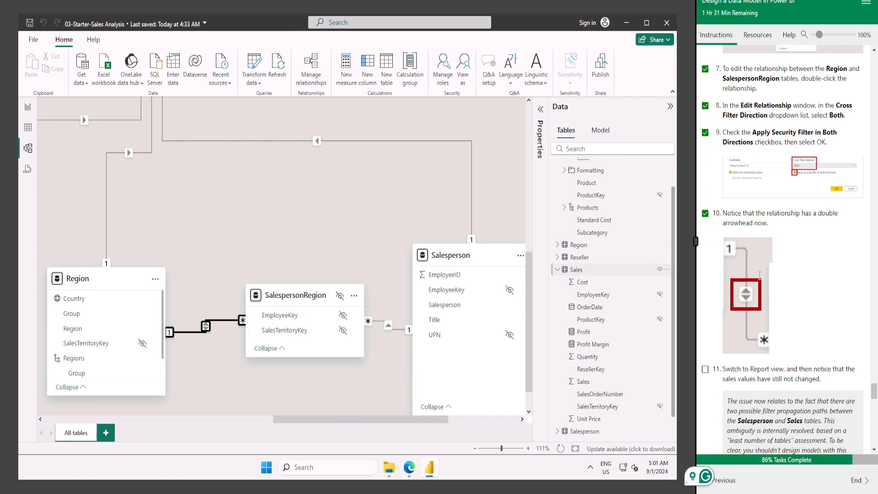
scroll(760, 275, "down", 3)
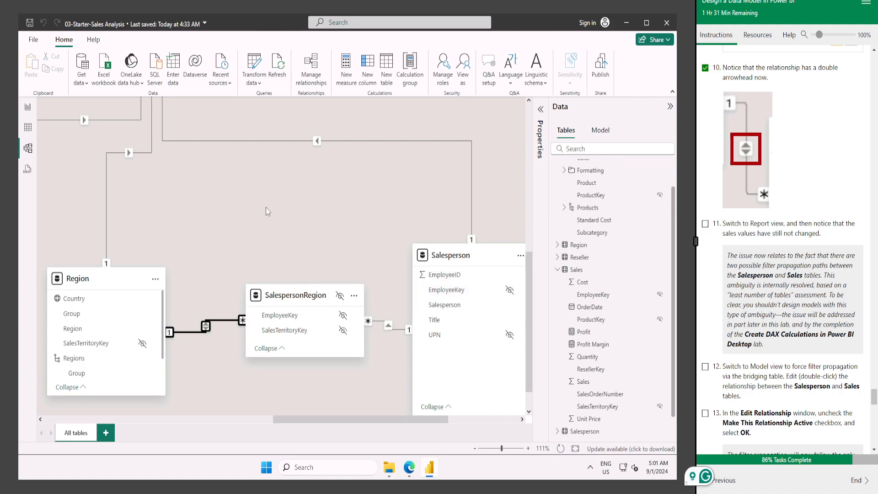
scroll(169, 172, "down", 1)
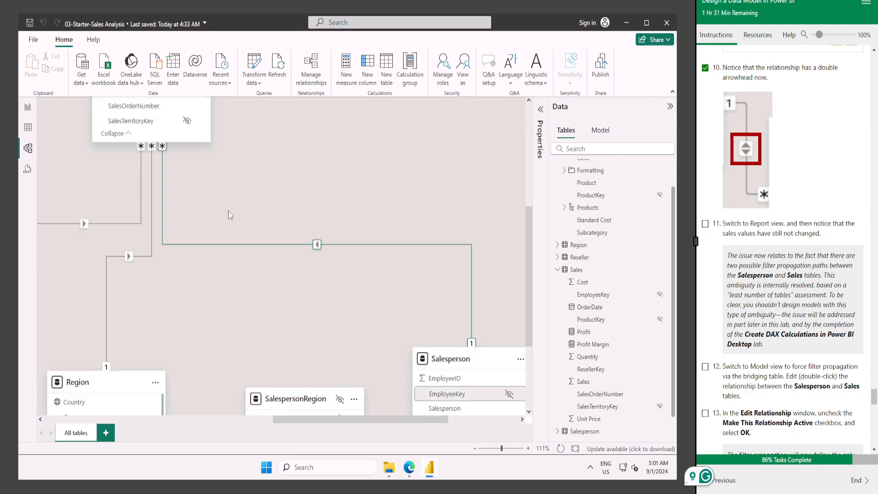
scroll(244, 206, "up", 4)
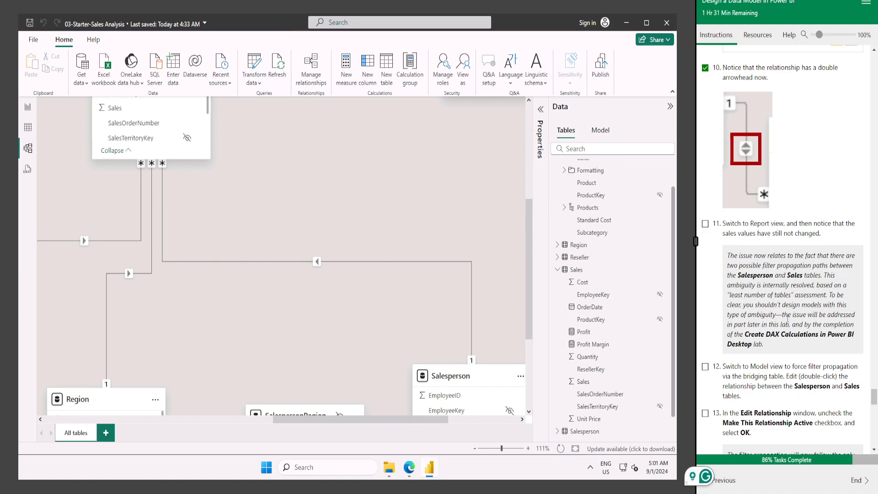
scroll(787, 320, "down", 1)
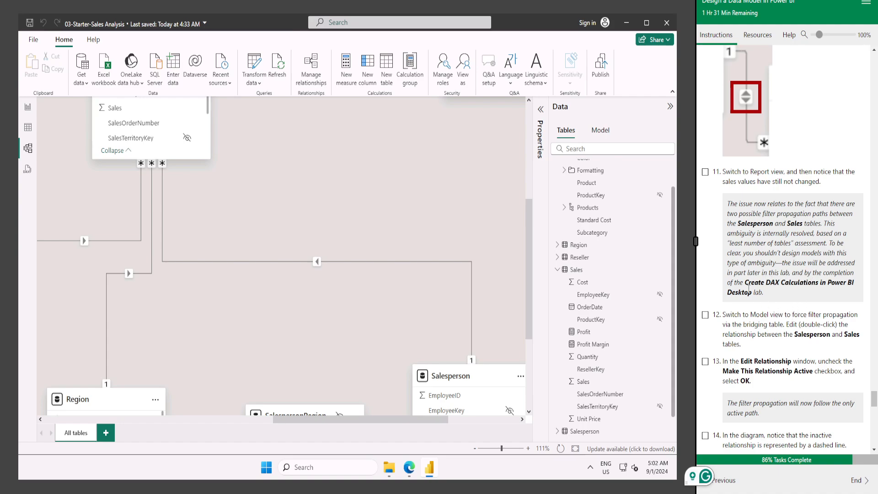
scroll(786, 286, "down", 1)
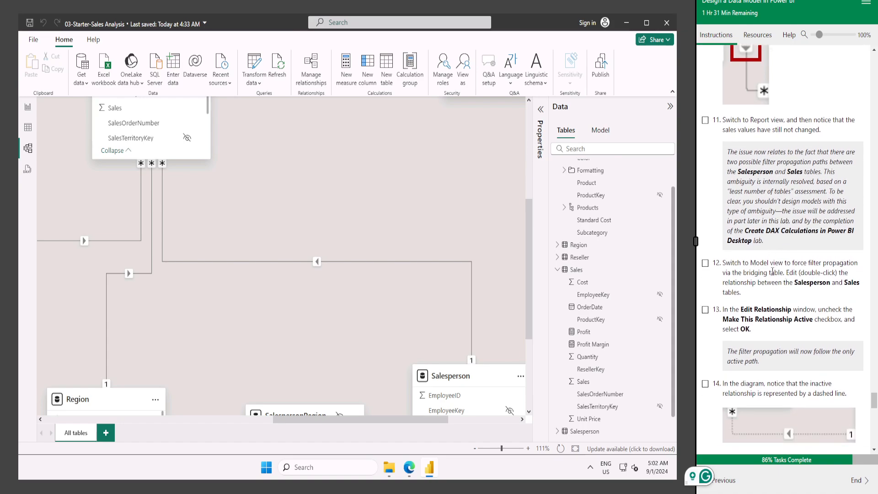
scroll(822, 264, "down", 1)
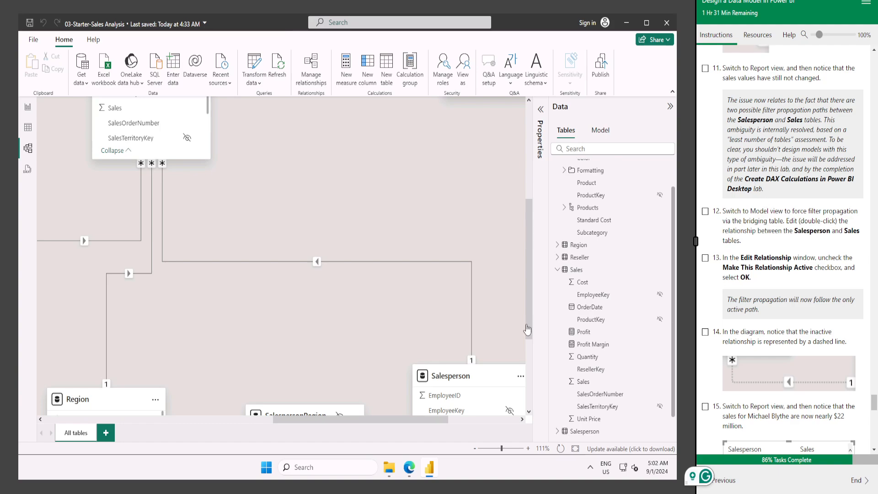
scroll(323, 258, "down", 2)
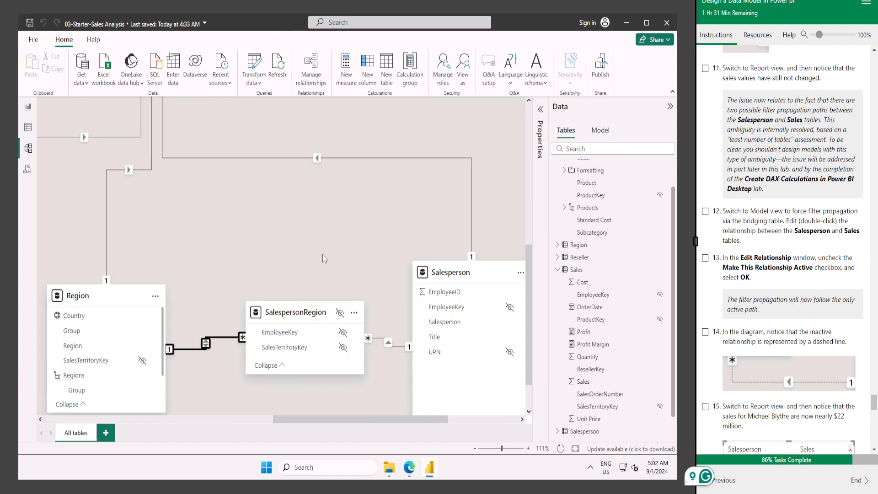
double_click(374, 158)
left_click(206, 317)
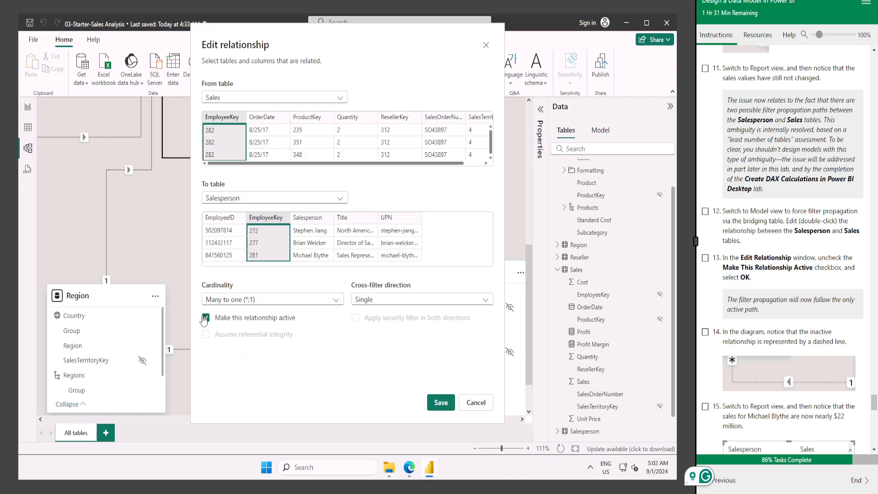
left_click(443, 403)
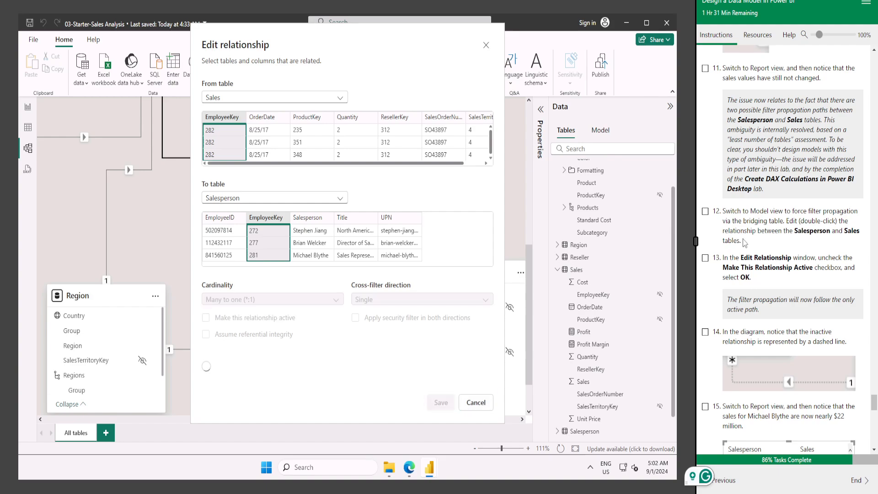
Mark instructions 12, 13 and 14 as complete in the lab guide
left_click(706, 212)
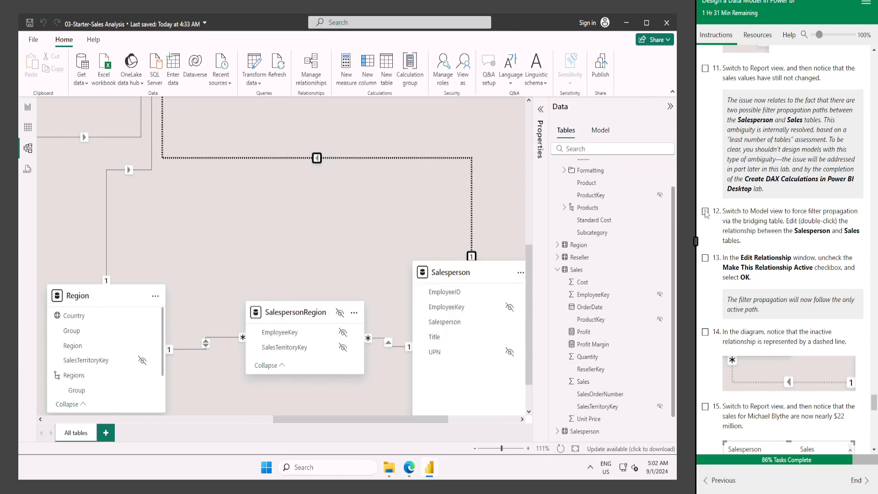
left_click(706, 258)
scroll(766, 207, "down", 1)
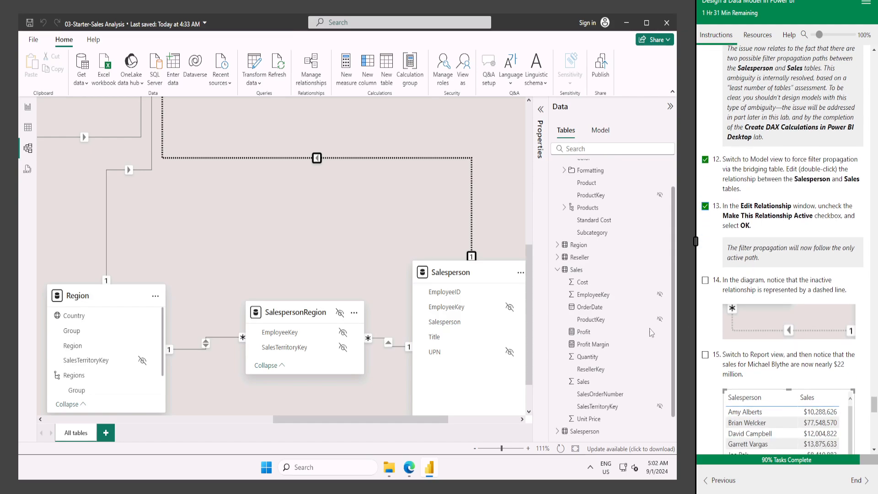
left_click(706, 281)
scroll(774, 340, "down", 1)
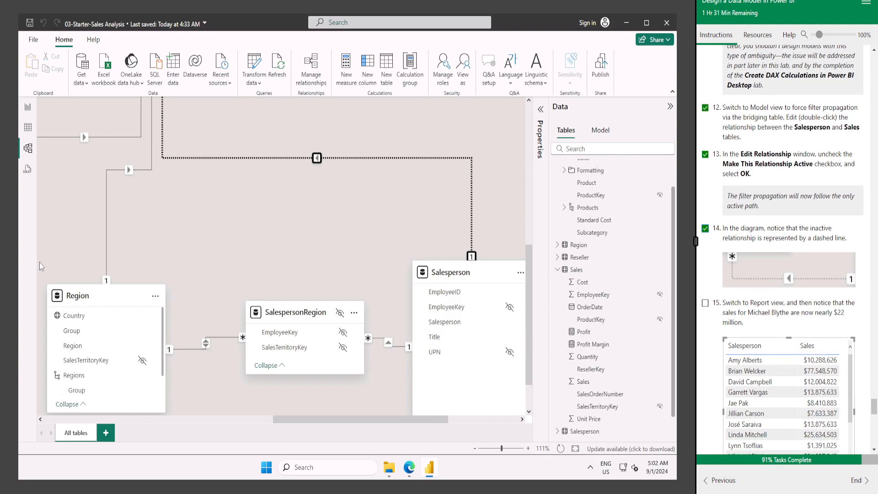
Examine the filter path from Salesperson through SalespersonRegion and Region to Sales, and switch to Report view to check the sales per salesperson
scroll(353, 266, "up", 2)
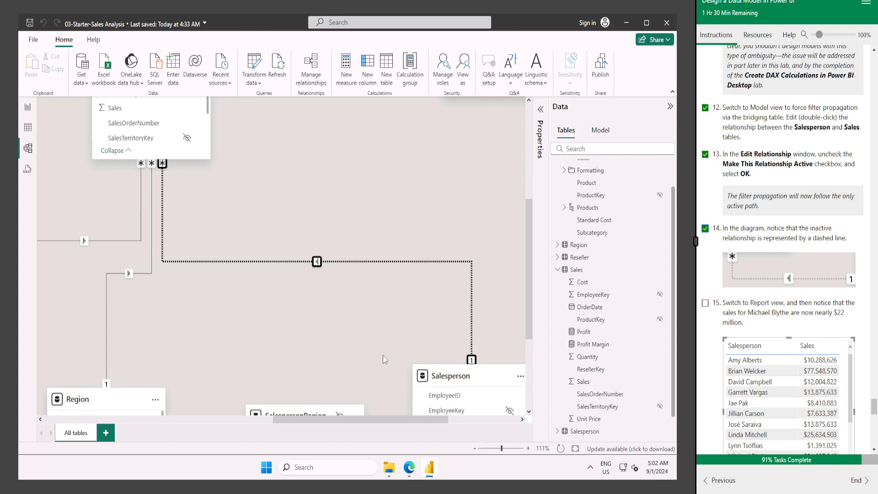
scroll(341, 347, "down", 2)
scroll(376, 314, "up", 2)
scroll(449, 351, "down", 2)
scroll(390, 282, "up", 4)
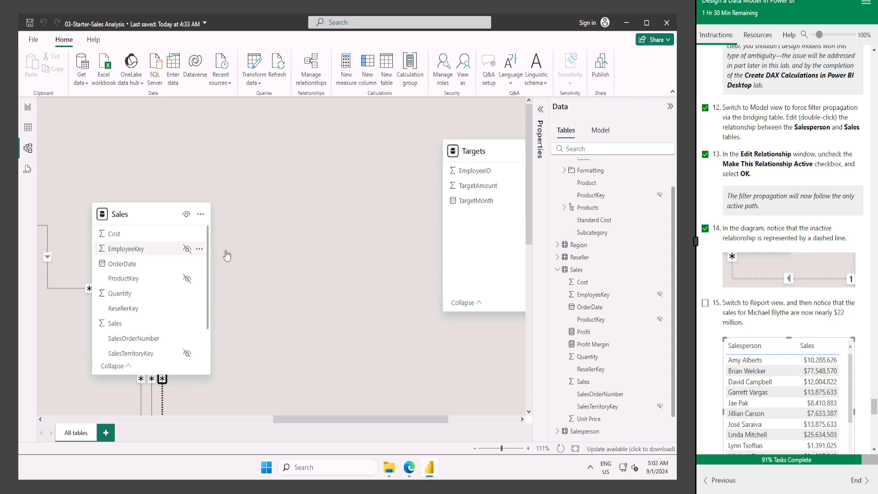
scroll(320, 247, "down", 3)
scroll(387, 337, "up", 5)
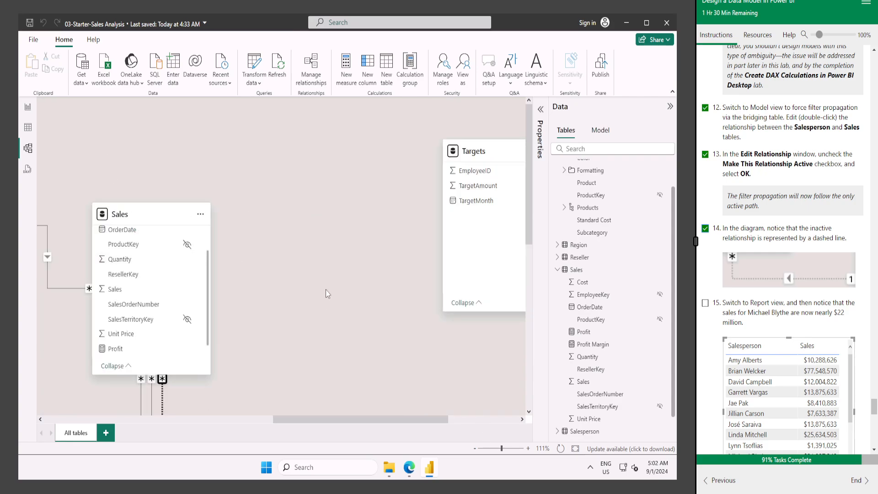
scroll(300, 249, "down", 7)
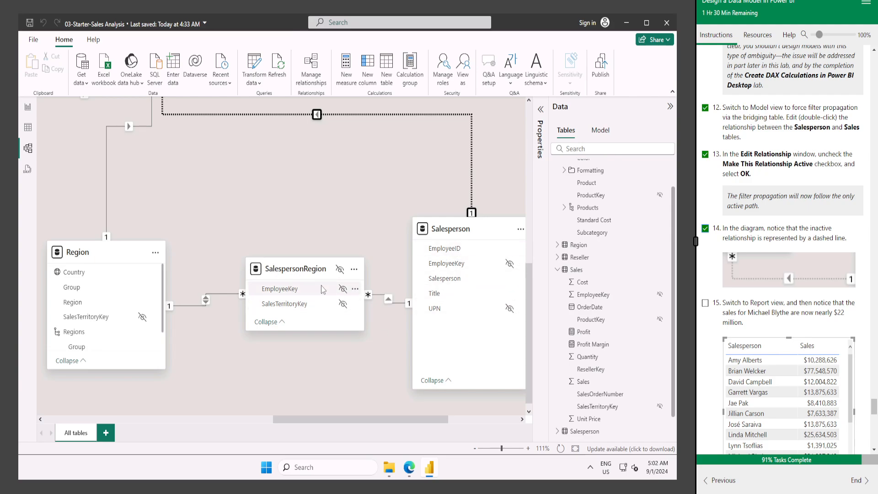
scroll(292, 222, "up", 2)
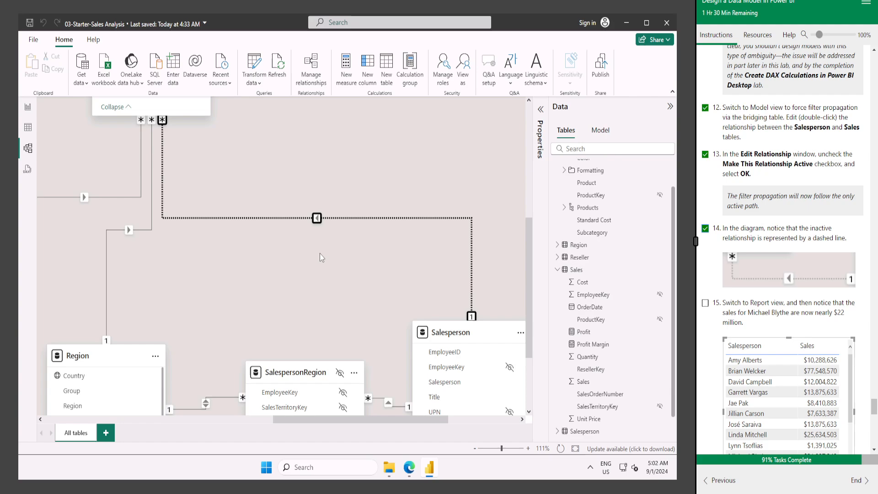
scroll(319, 254, "down", 2)
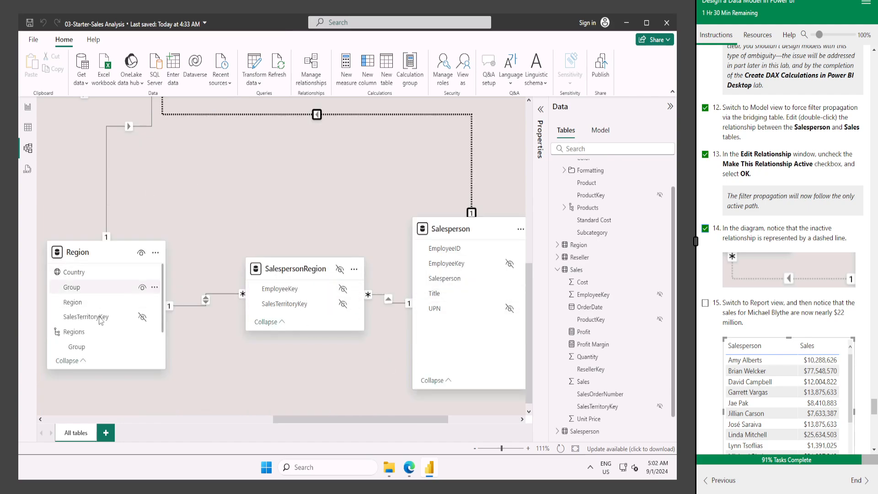
scroll(244, 288, "up", 2)
scroll(209, 344, "down", 2)
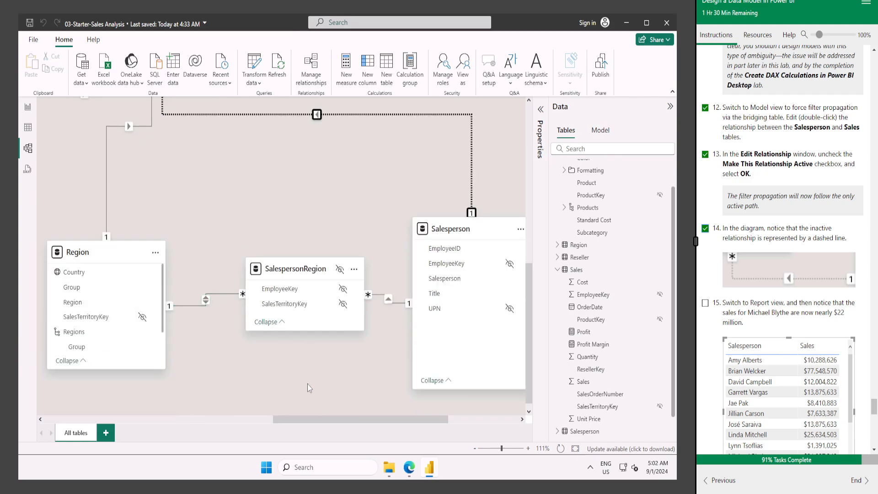
scroll(235, 240, "up", 2)
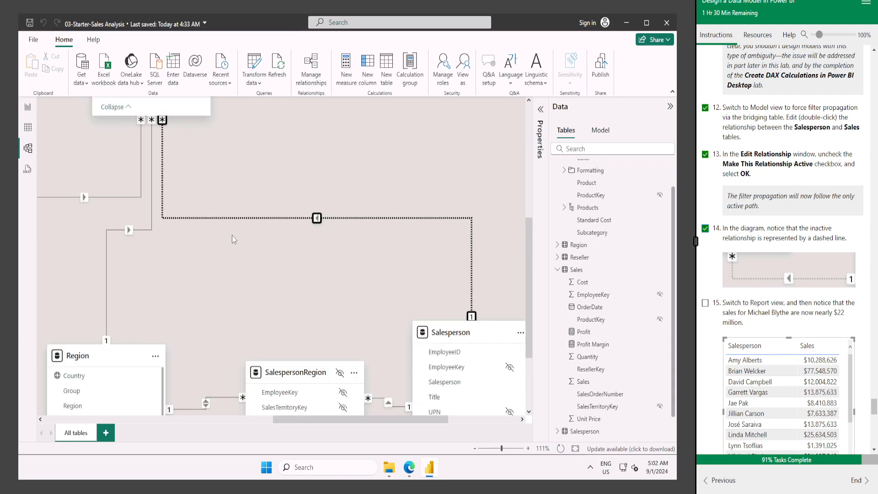
scroll(194, 330, "up", 5)
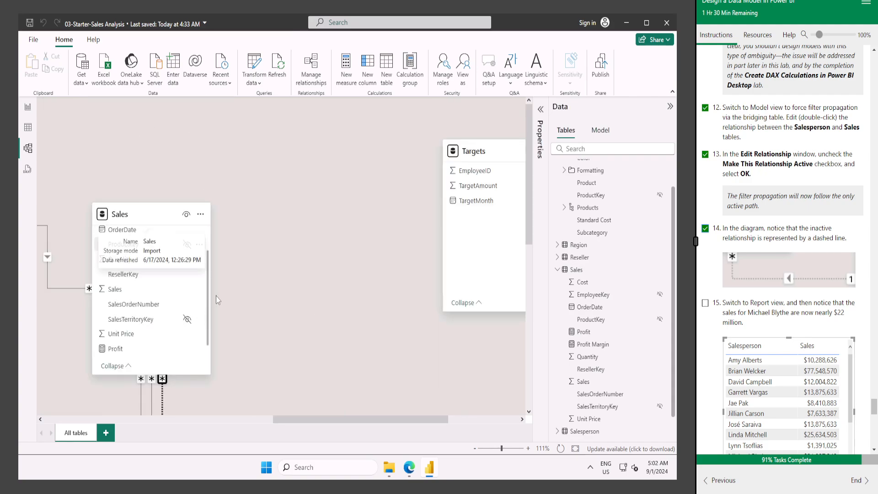
scroll(137, 247, "down", 7)
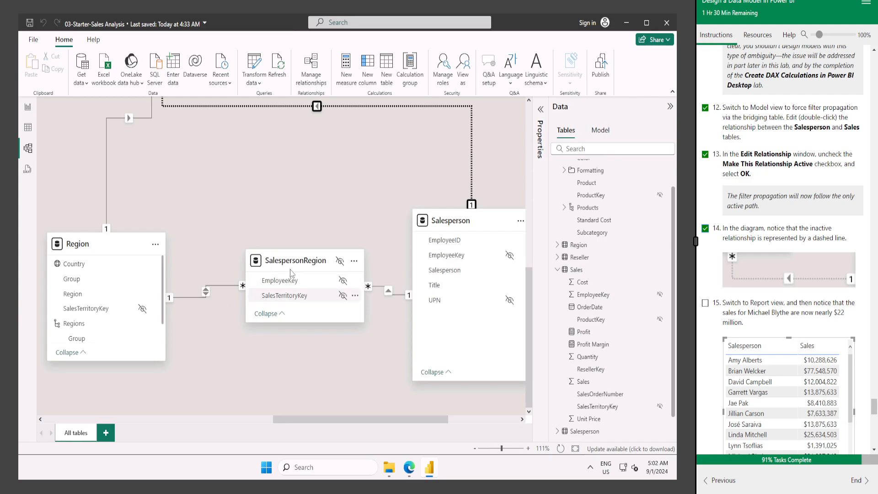
mouse_move(287, 266)
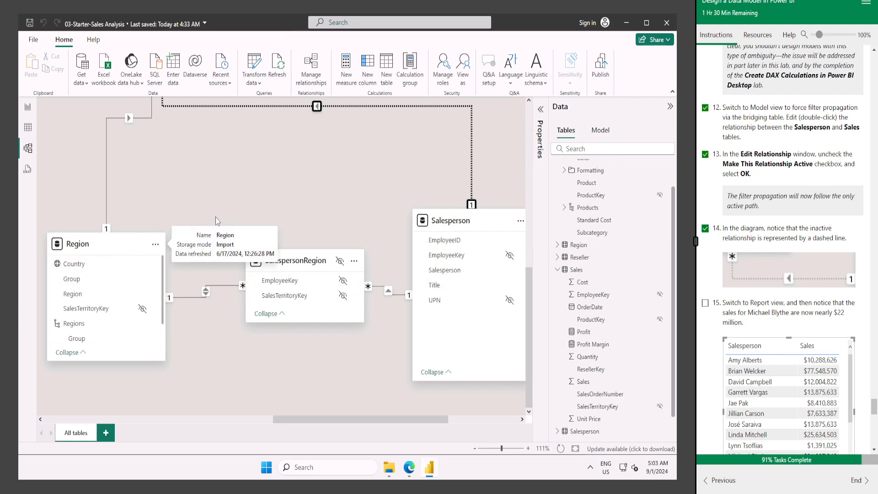
scroll(71, 302, "up", 2)
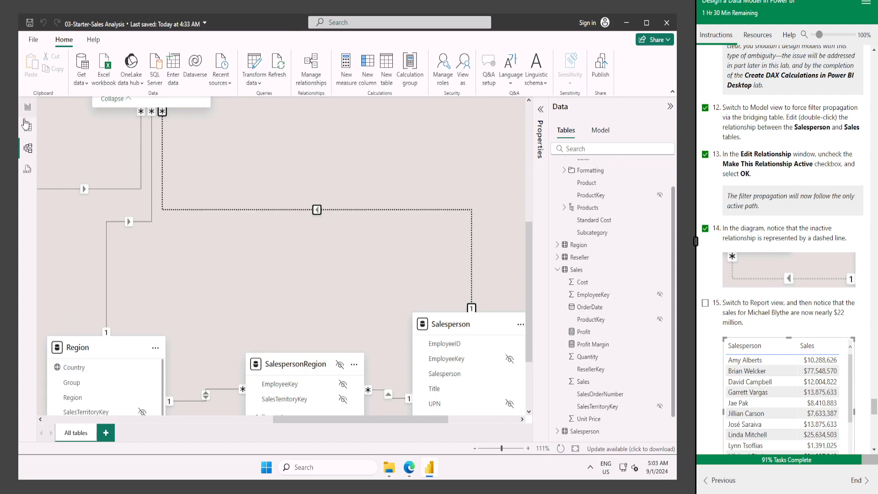
left_click(28, 107)
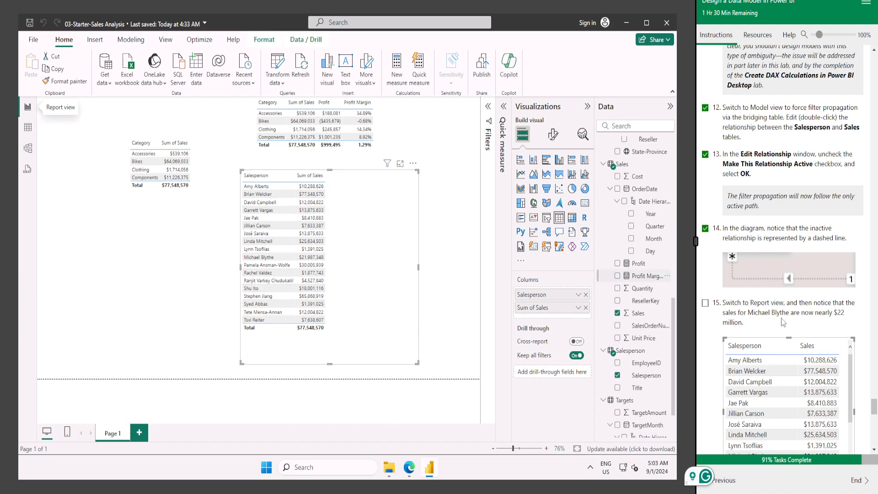
Mark instructions 15 and 16 as complete in the lab guide
scroll(713, 260, "down", 1)
left_click(706, 251)
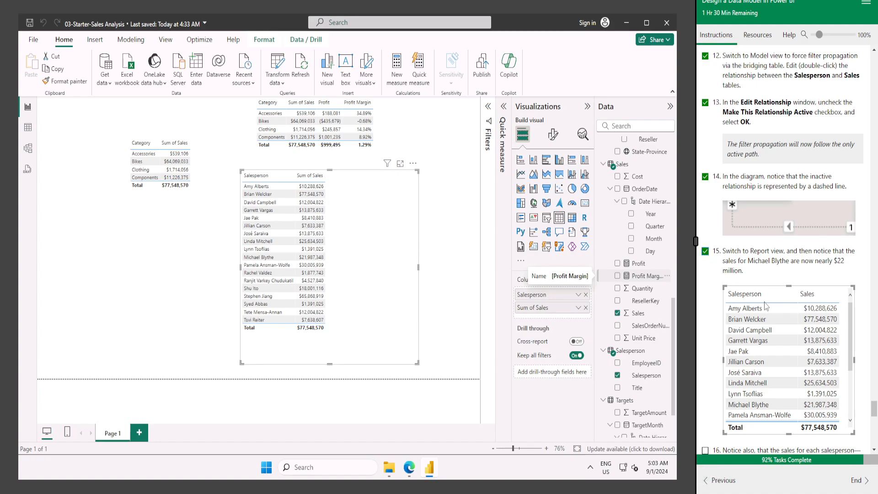
scroll(763, 310, "down", 2)
scroll(755, 316, "down", 1)
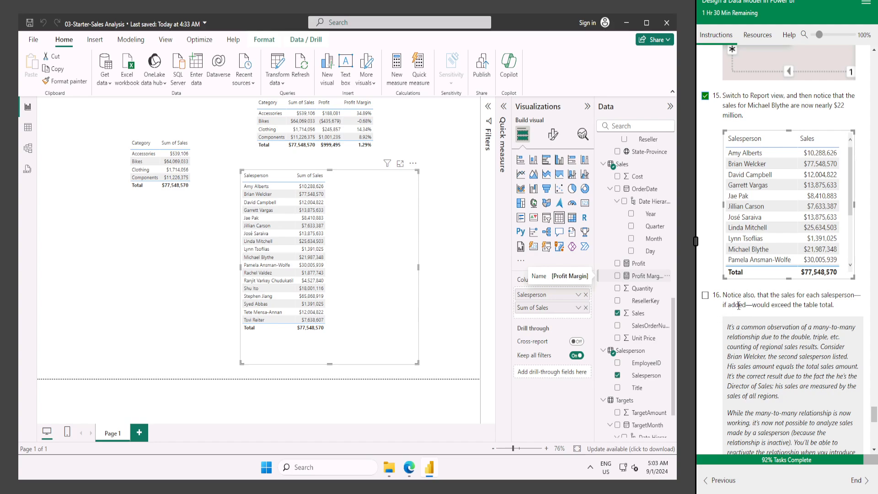
left_click(705, 295)
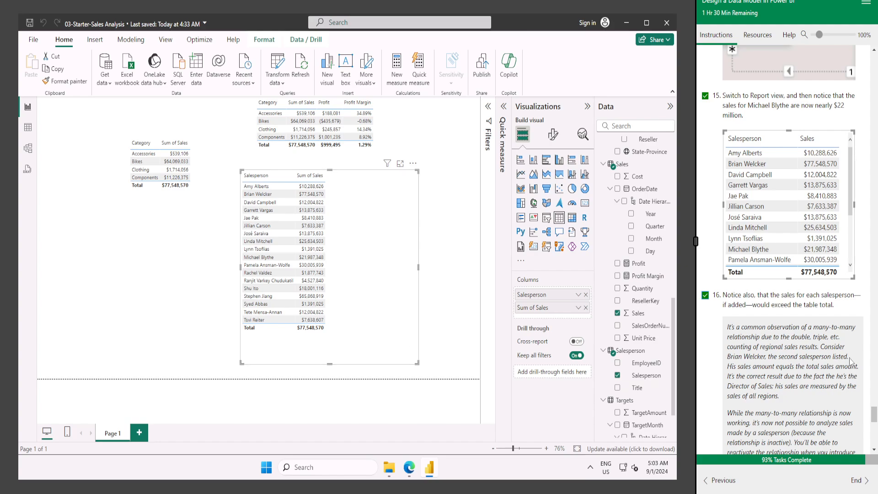
Compare the sales per salesperson with the table total, and mark instruction 17 as complete
scroll(781, 319, "down", 2)
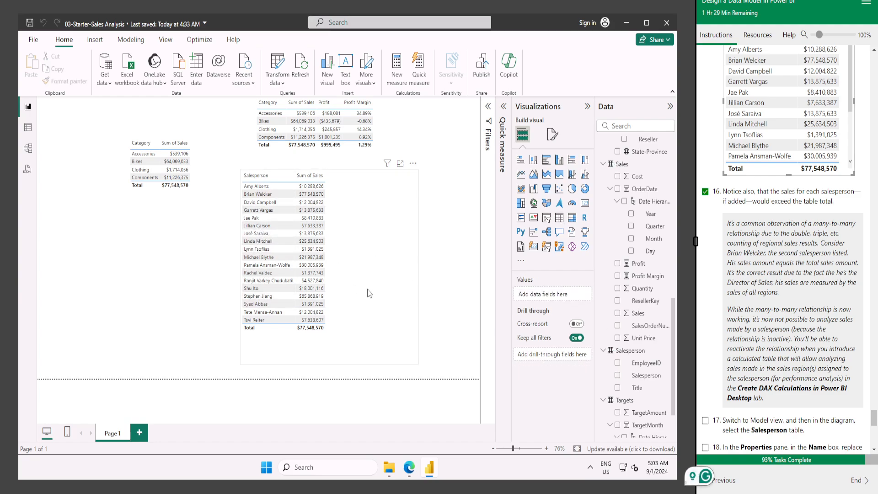
scroll(368, 293, "up", 2)
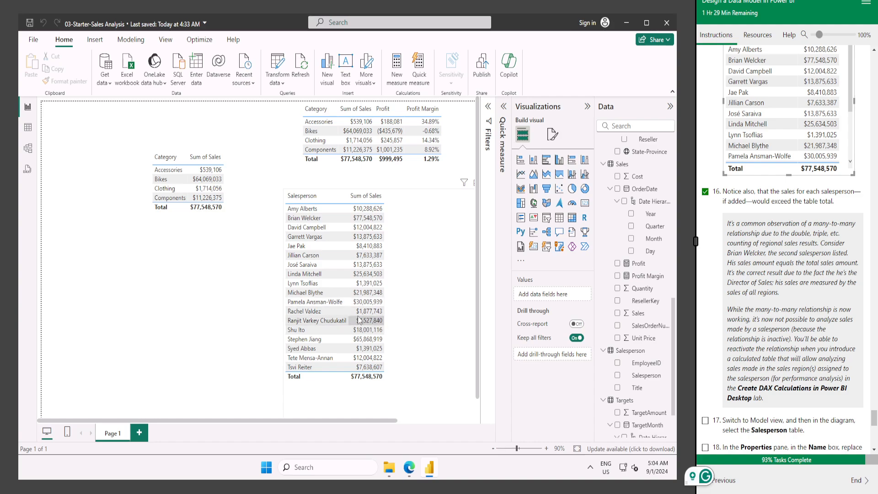
scroll(785, 312, "down", 1)
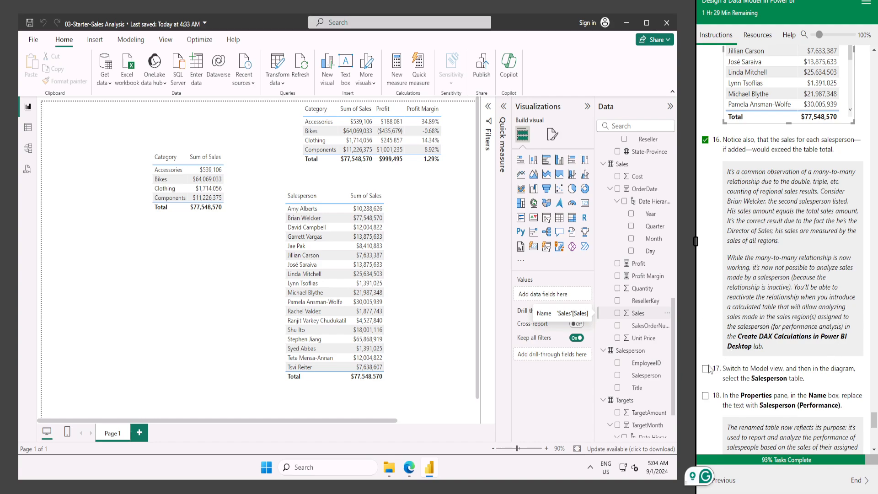
scroll(709, 370, "down", 3)
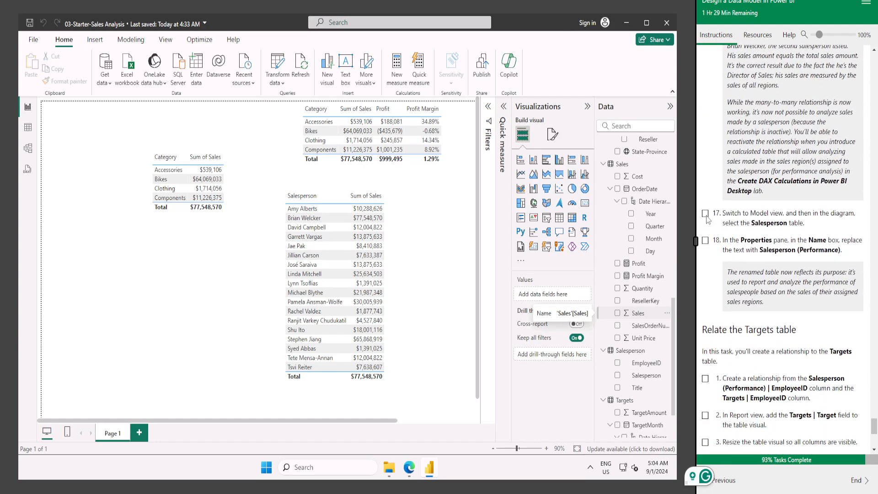
left_click(705, 213)
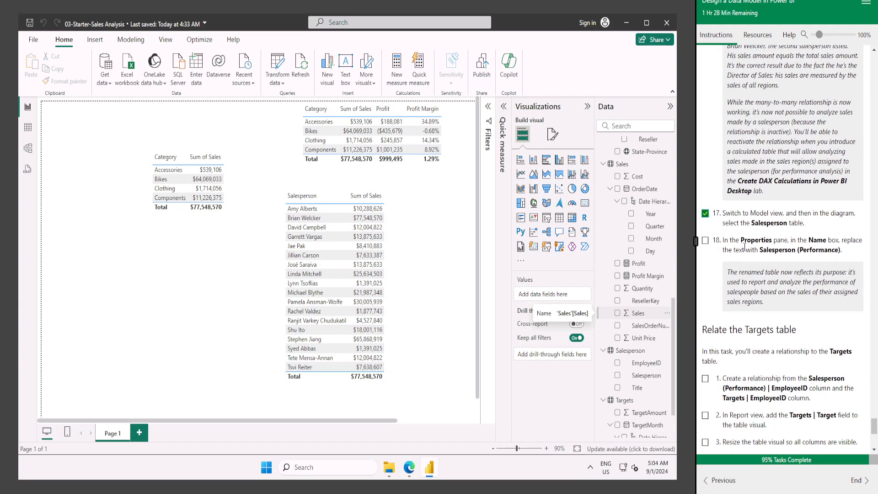
Switch to Model view, select the Salesperson table and move it and SalespersonRegion closer to the Region table
left_click(28, 148)
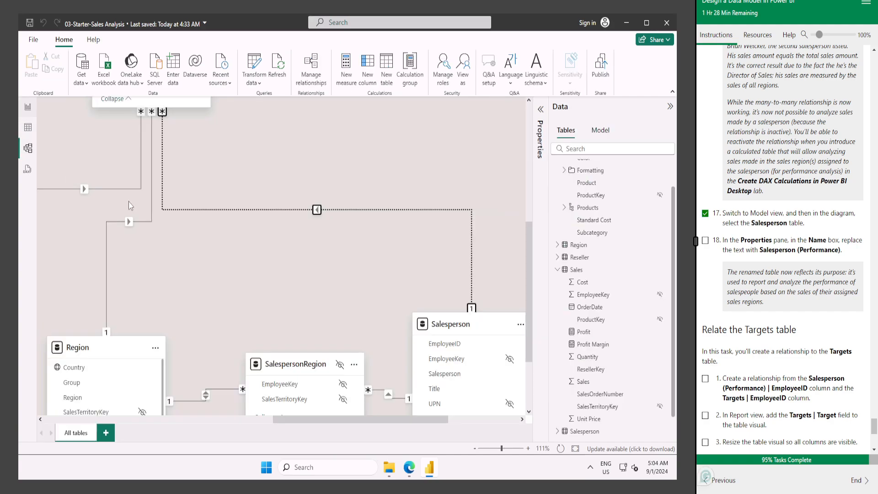
scroll(628, 279, "down", 1)
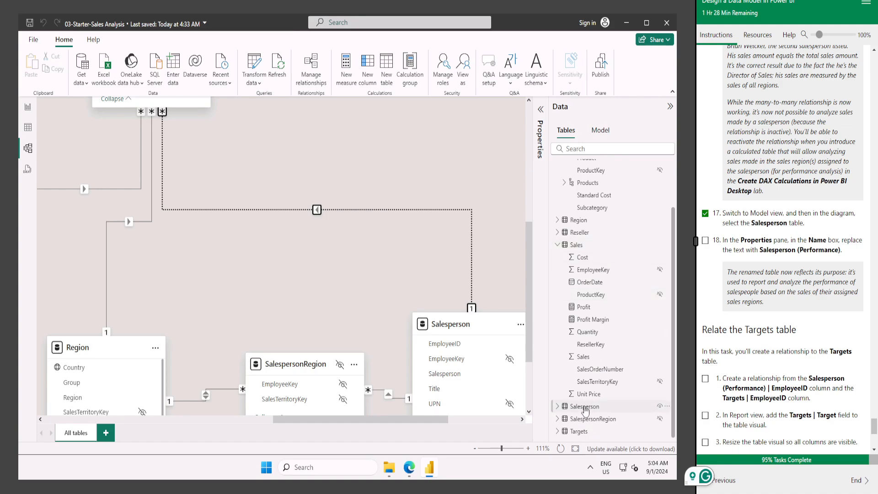
double_click(585, 407)
left_click_drag(462, 298, 378, 203)
left_click_drag(310, 334, 239, 305)
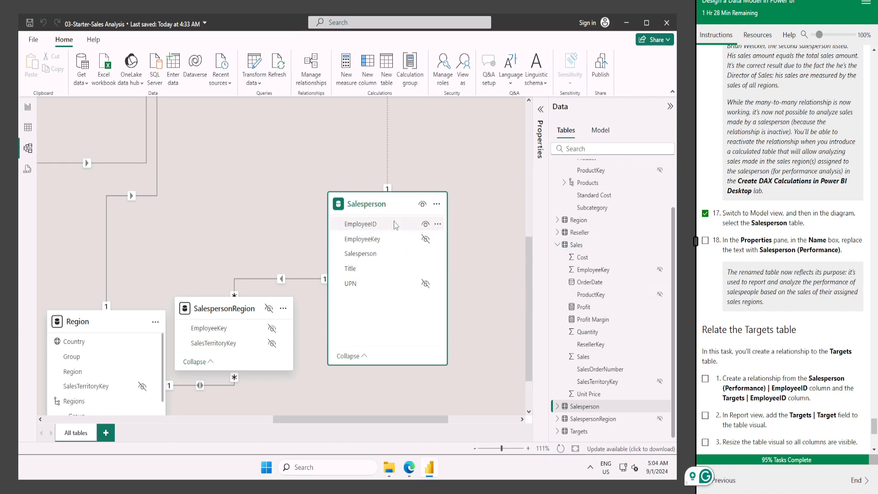
left_click_drag(353, 219, 369, 250)
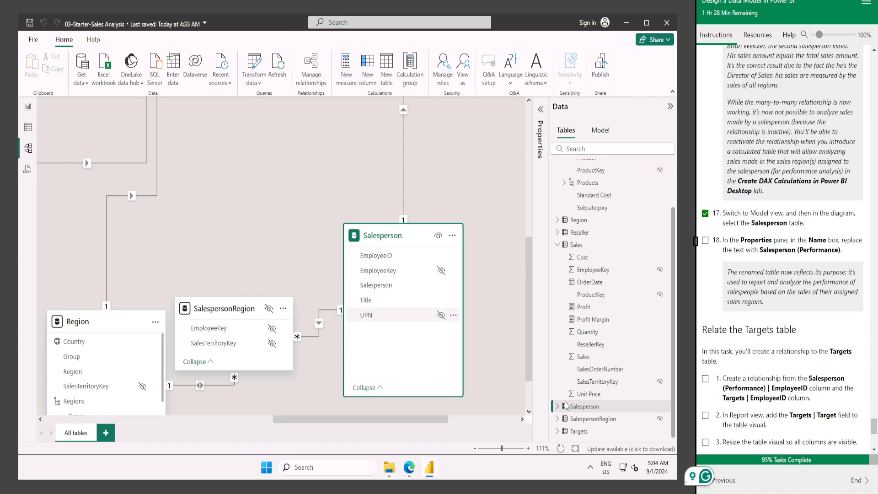
Rename the Salesperson table as Salesperson (Performance) and mark instruction 18 as complete
left_click(603, 409)
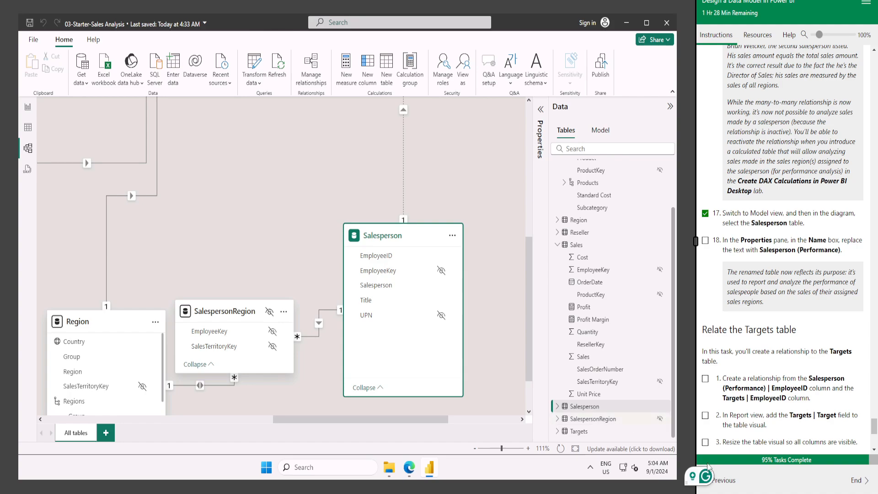
double_click(619, 407)
left_click(619, 407)
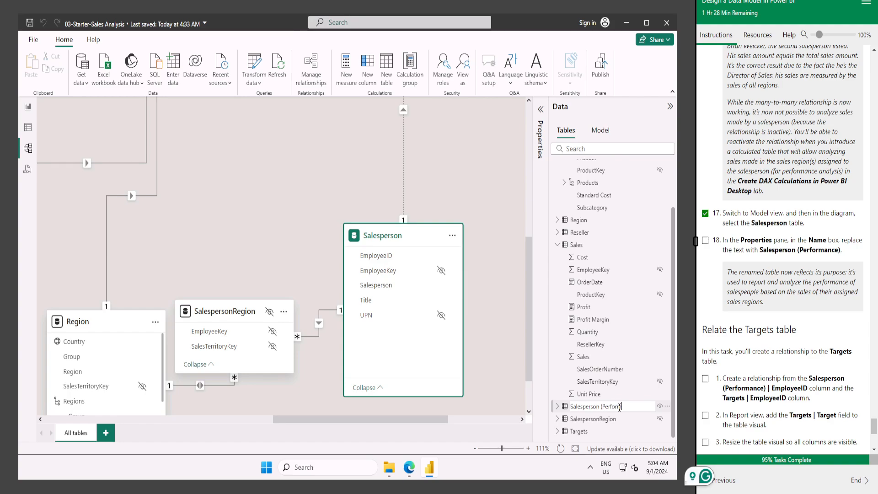
type("(Performance)")
key("Return")
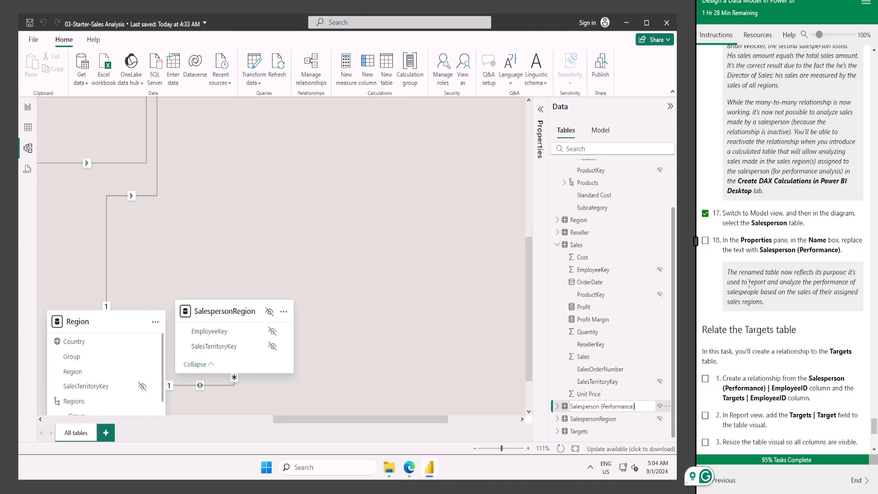
left_click(706, 242)
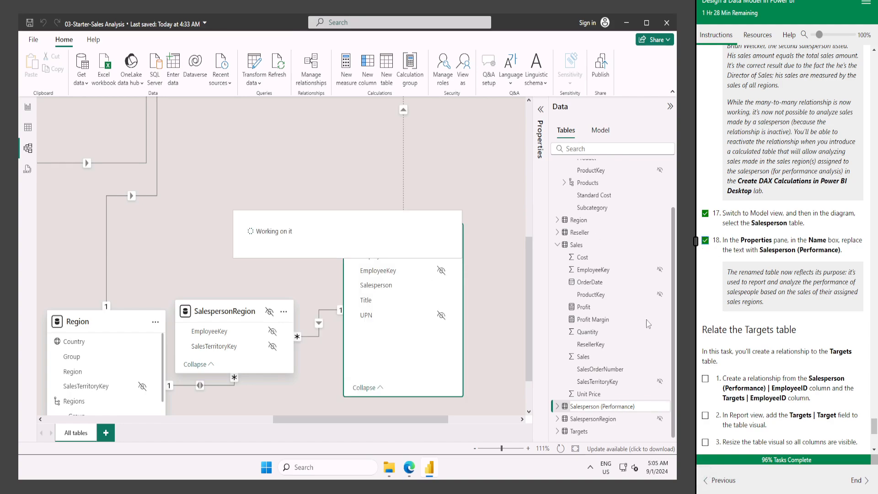
Fit the whole diagram in view and move the Targets table below SalespersonRegion
scroll(743, 316, "down", 5)
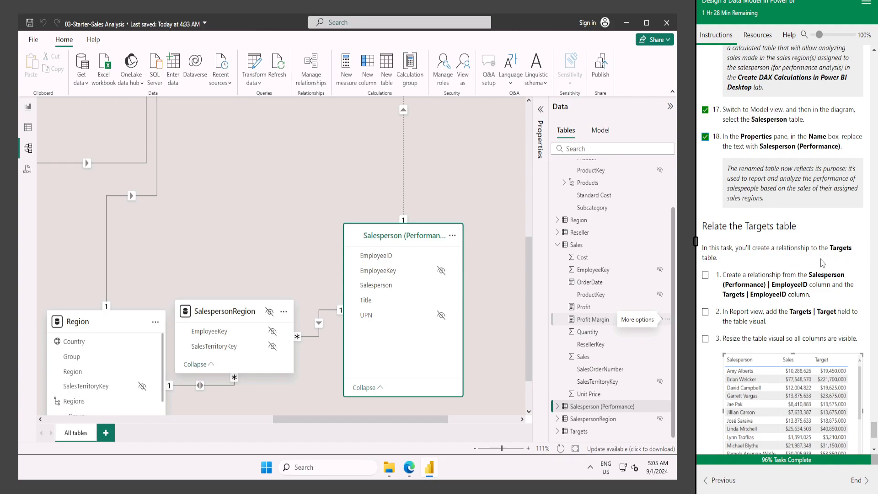
scroll(824, 263, "down", 2)
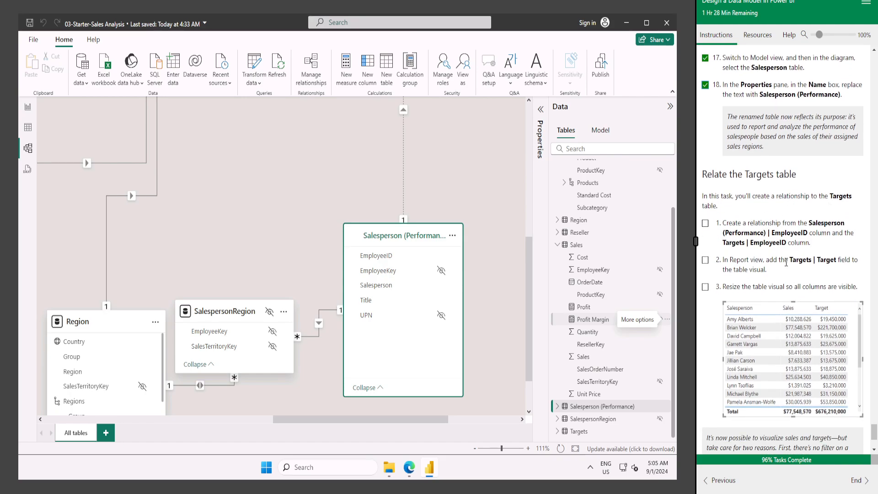
left_click(562, 450)
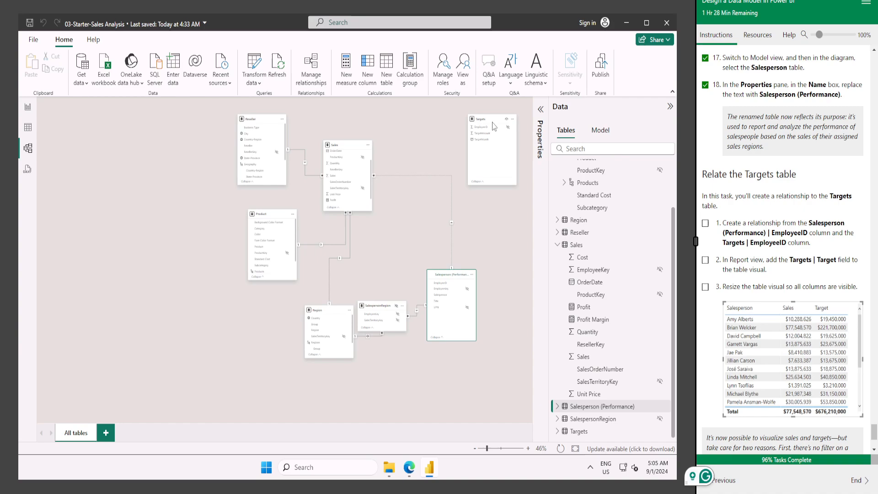
left_click_drag(492, 122, 389, 414)
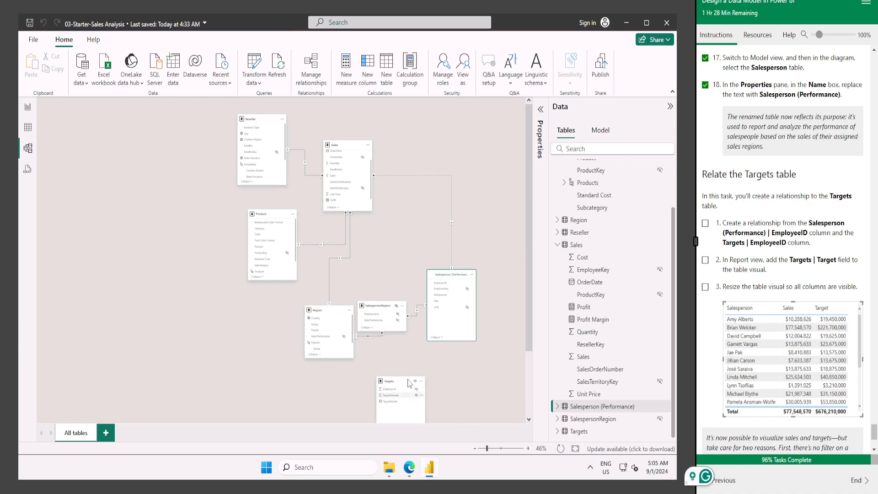
Bring the Targets table up beside Salesperson (Performance) so the EmployeeID columns of both tables are within reach
left_click(528, 449)
left_click(528, 448)
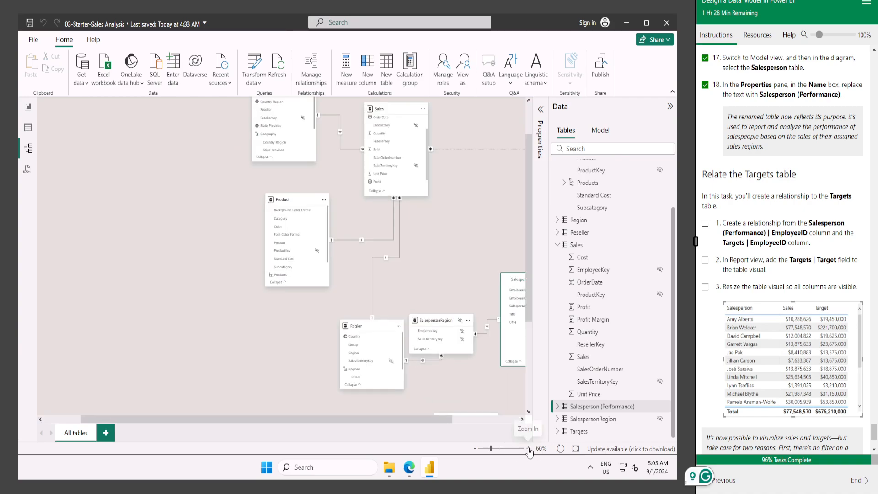
left_click(528, 448)
scroll(426, 260, "right", 1)
scroll(425, 260, "down", 1)
scroll(424, 256, "left", 1)
scroll(347, 232, "right", 2)
scroll(348, 232, "down", 3)
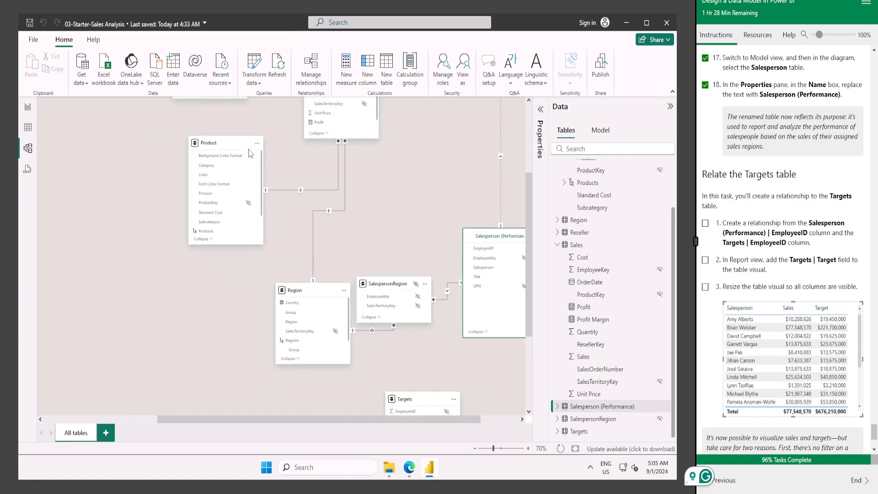
left_click_drag(408, 263, 459, 317)
scroll(484, 322, "up", 3)
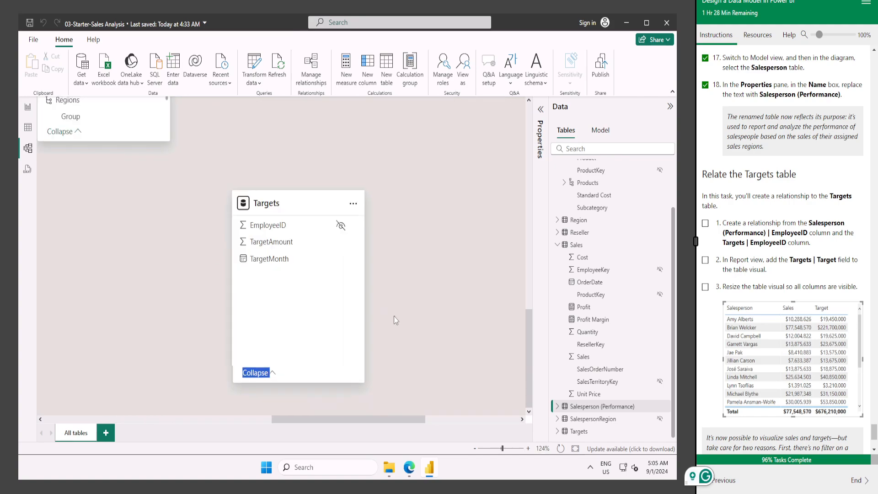
scroll(394, 317, "up", 1)
left_click_drag(290, 233, 316, 96)
scroll(421, 325, "up", 3)
scroll(421, 329, "up", 2)
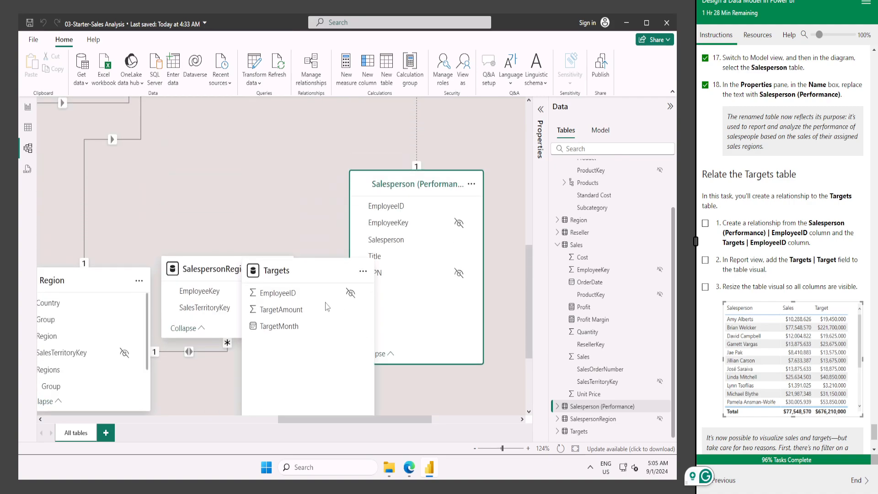
left_click_drag(316, 262, 265, 118)
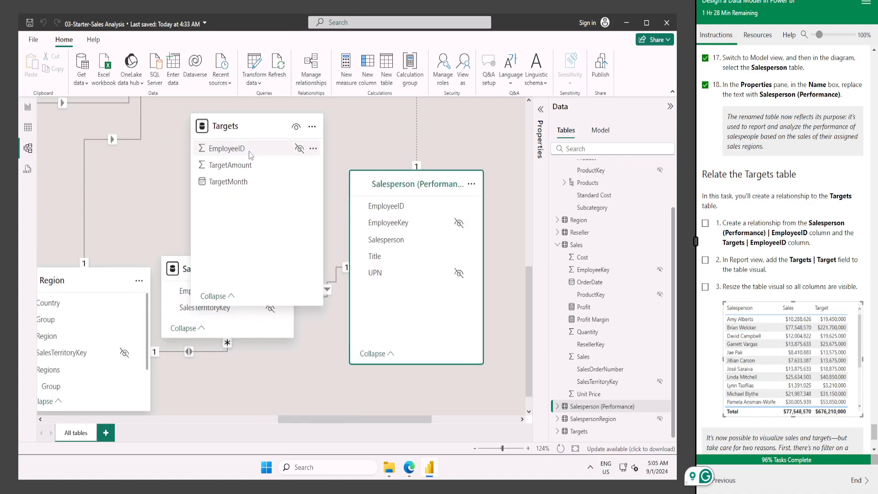
Create a many-to-one relationship from Targets EmployeeID to Salesperson (Performance) EmployeeID, and mark Targets instructions 1, 2 and 3 as complete
left_click_drag(251, 156, 387, 207)
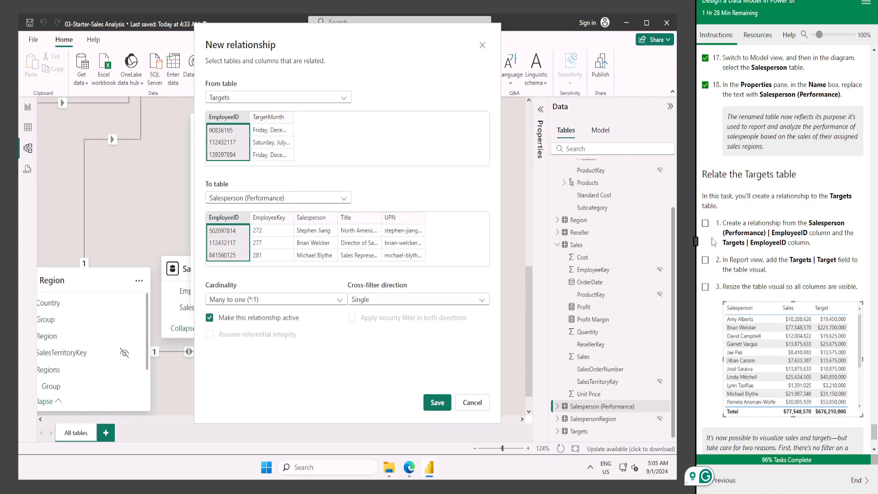
left_click(438, 403)
left_click(705, 223)
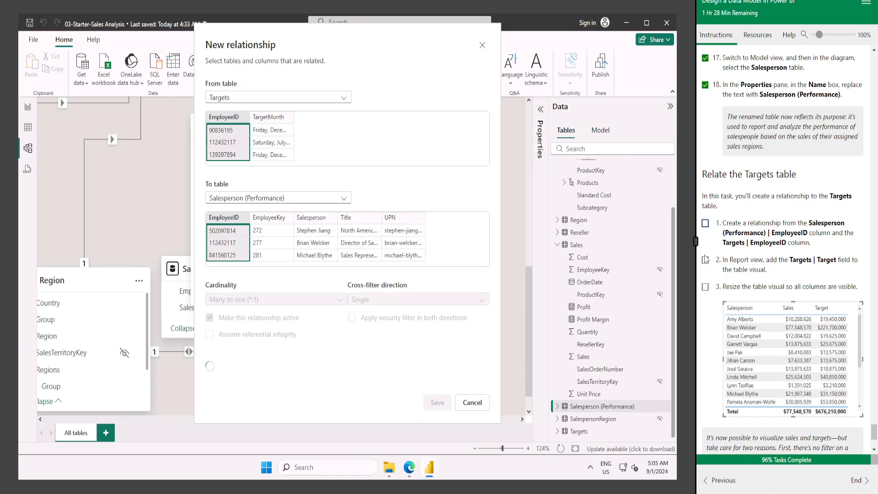
left_click(705, 259)
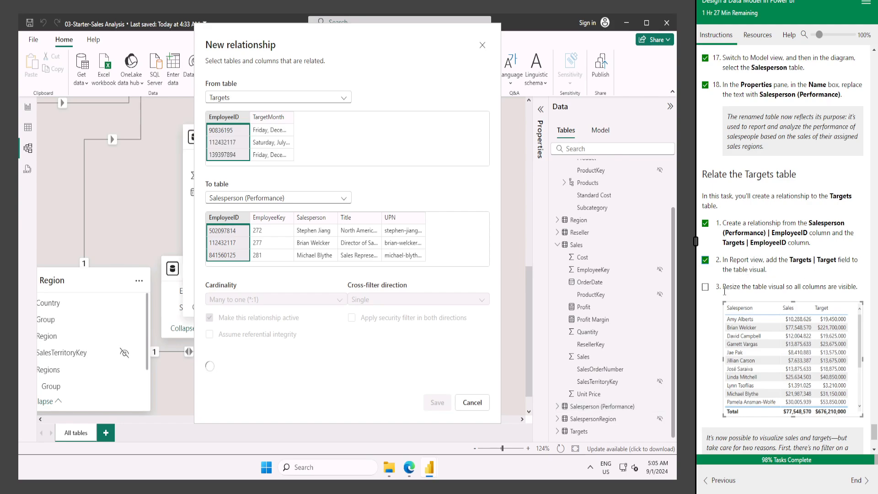
scroll(725, 291, "down", 1)
left_click(705, 235)
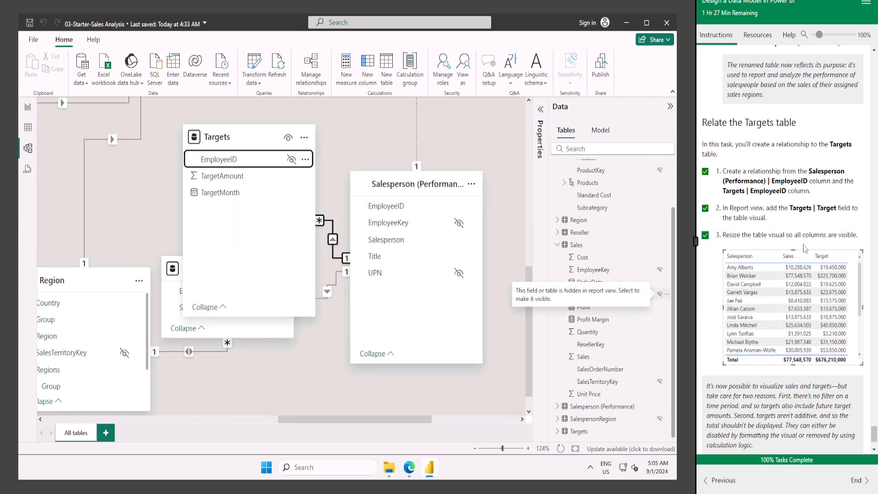
scroll(806, 248, "down", 1)
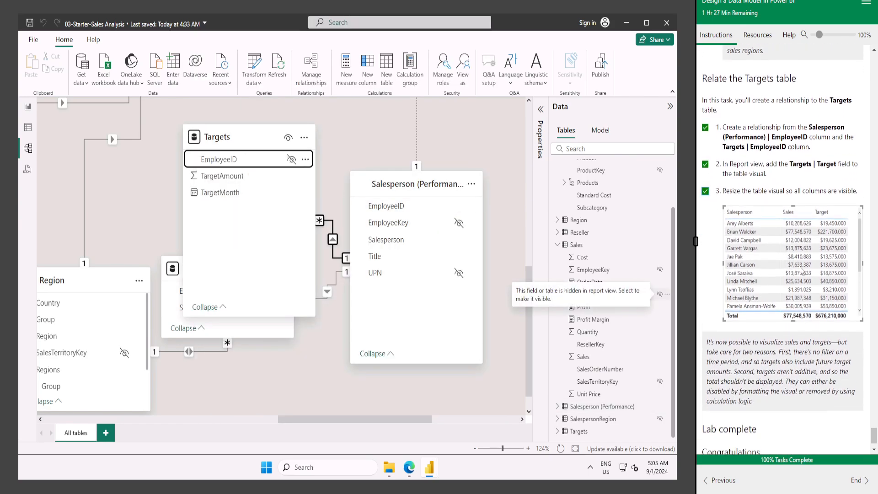
In Report view, add the TargetAmount field from Targets to the table visual of sales per salesperson
left_click(30, 108)
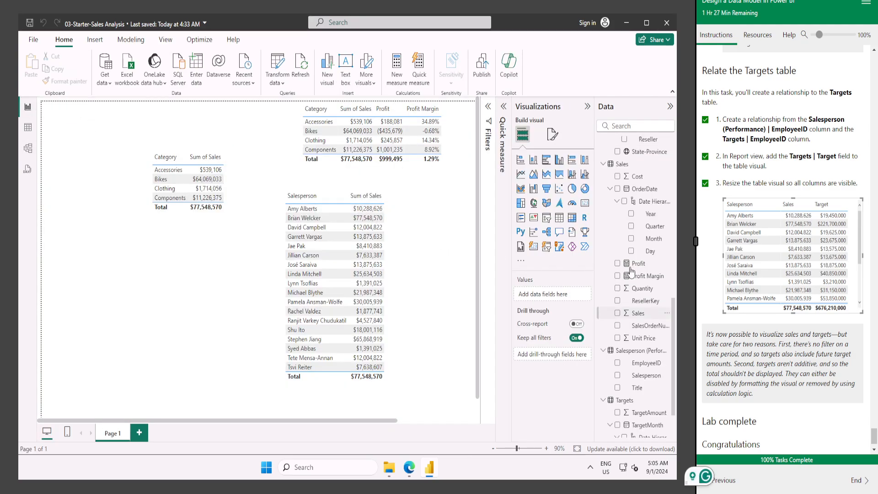
scroll(632, 271, "down", 1)
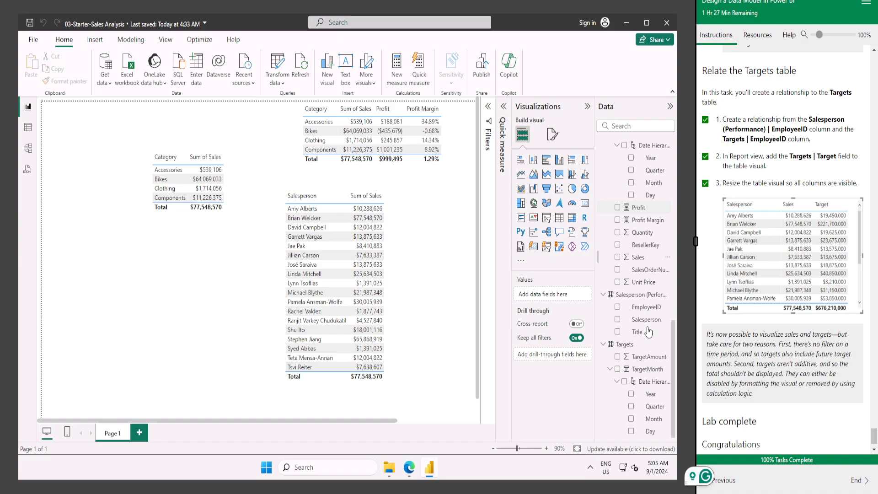
left_click(618, 357)
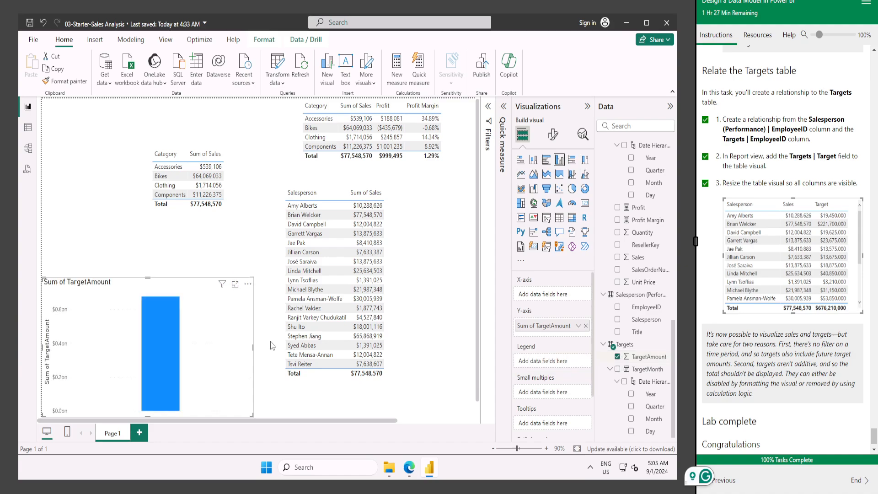
key("Delete")
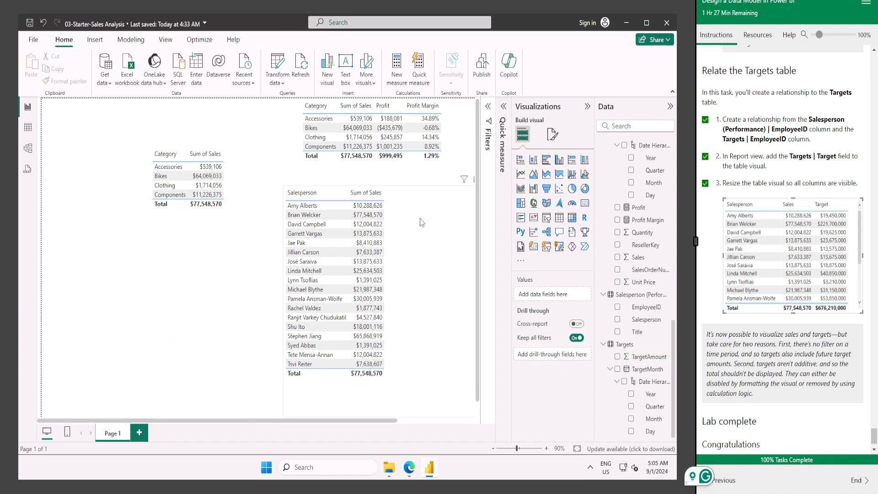
left_click(420, 221)
left_click(618, 357)
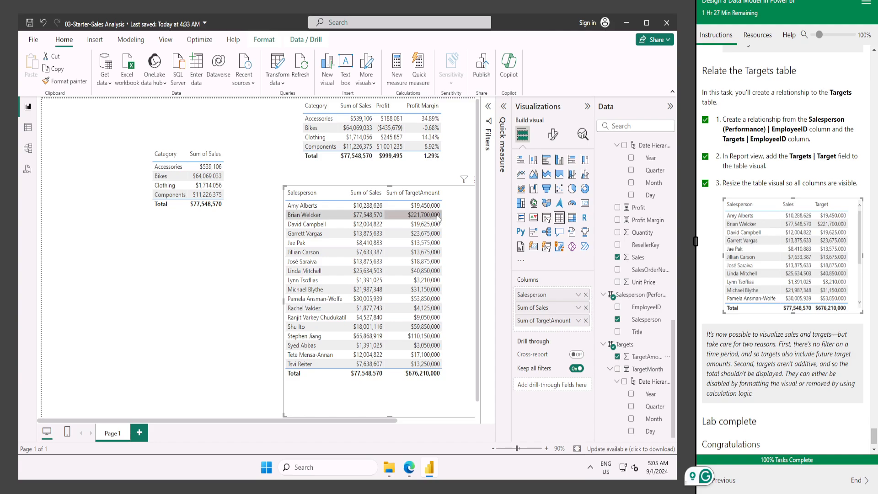
Check the closing note of the lab guide and request to end the lab
scroll(757, 323, "down", 1)
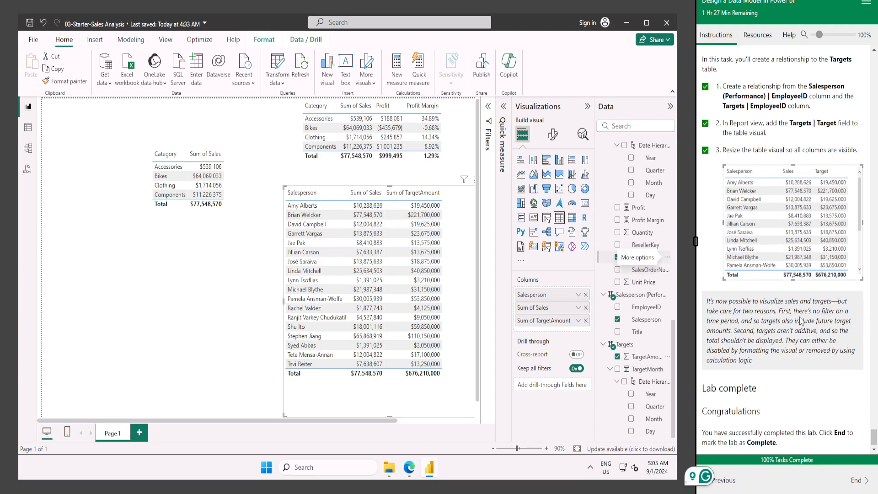
left_click(854, 480)
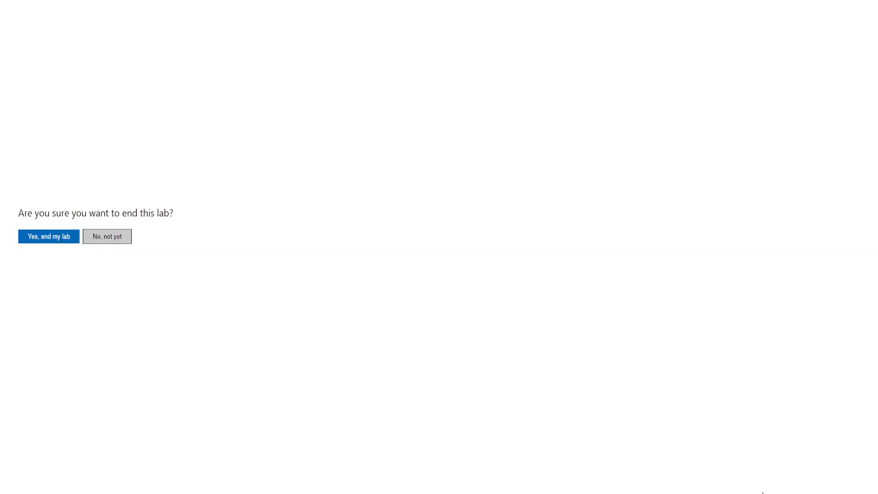